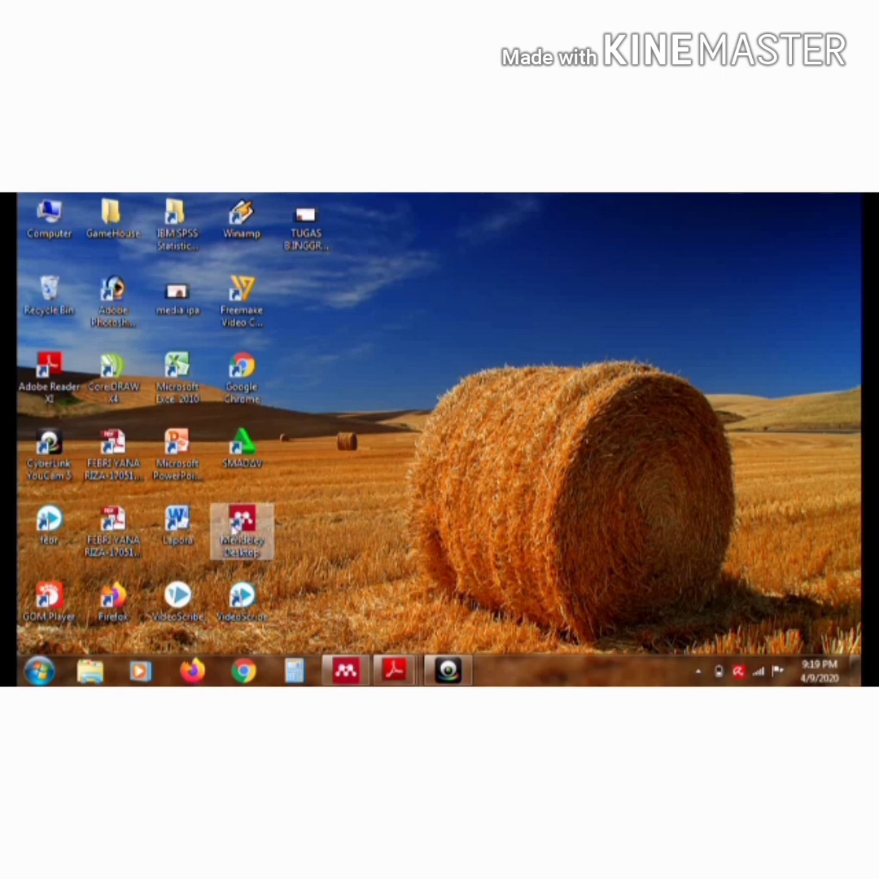
Open Mendeley Desktop and check the available tools for the MS Word plugin entry
click(259, 553)
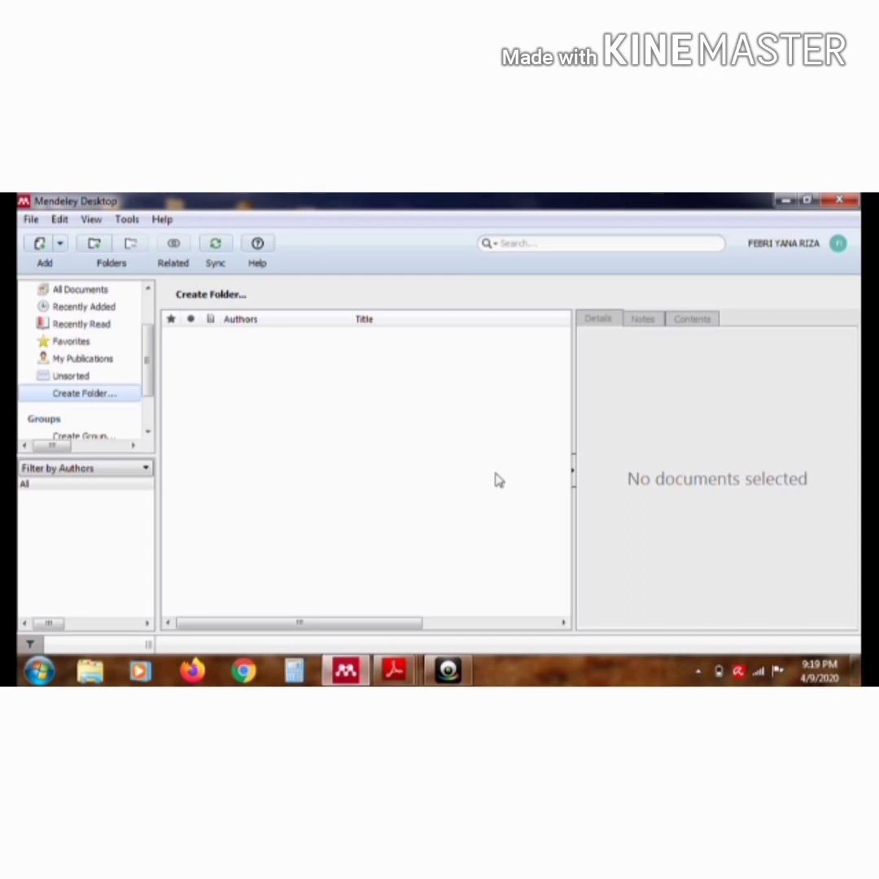
click(128, 220)
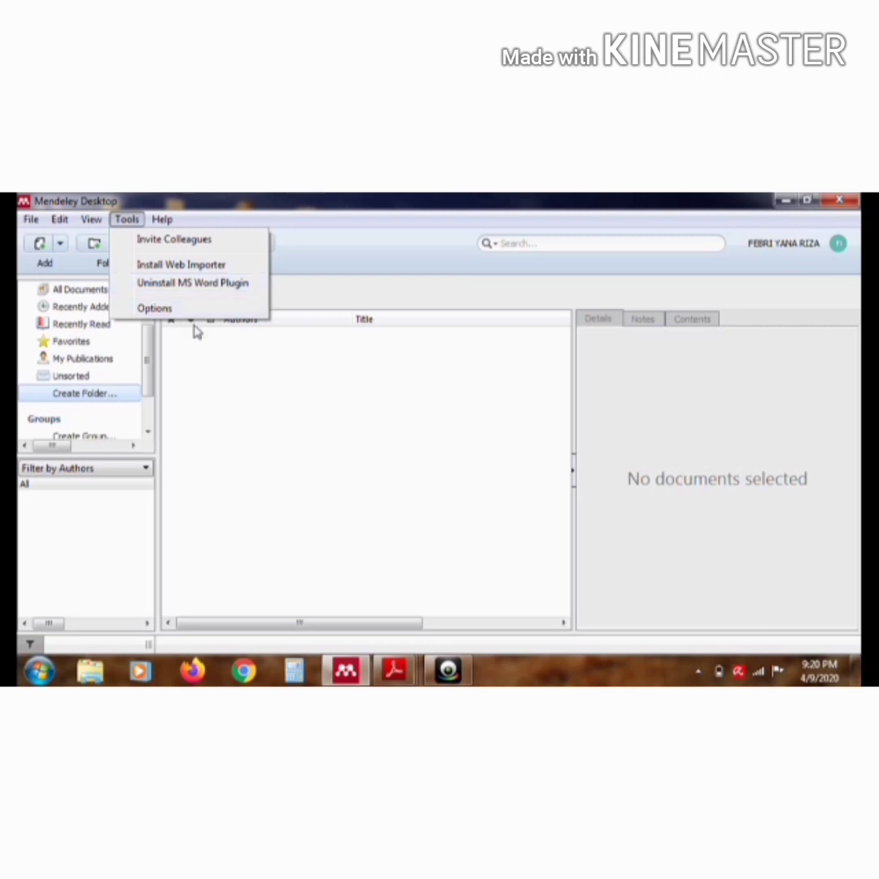
click(206, 375)
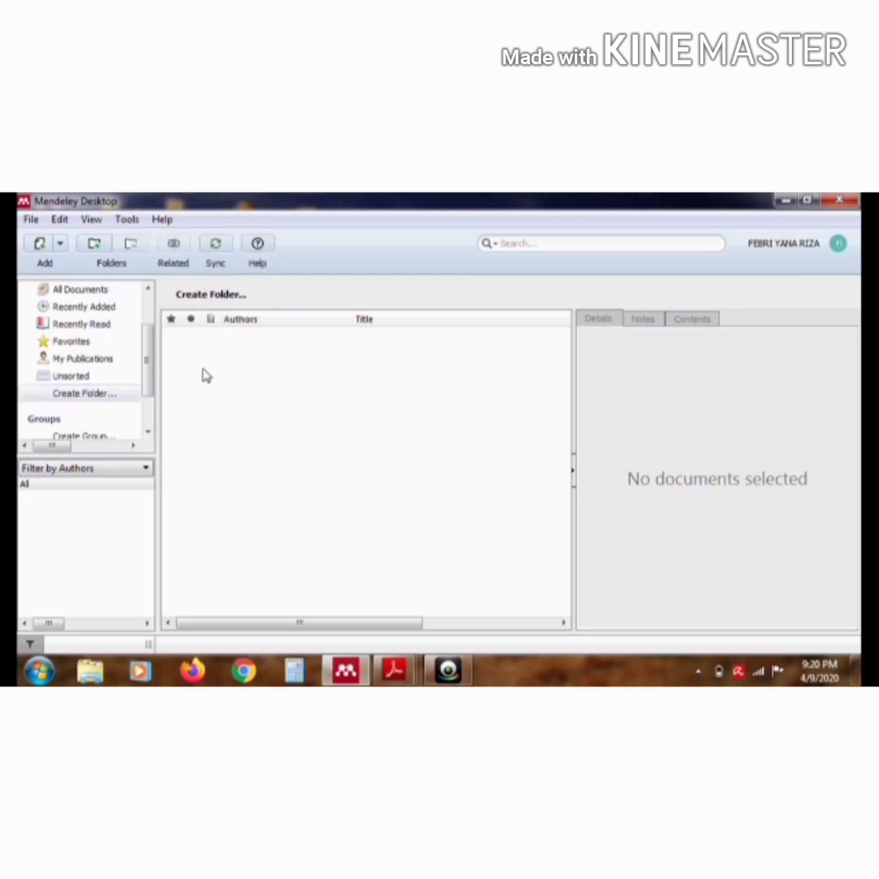
Create a library folder named TUGAS KUTIPANMANDELEY
click(109, 394)
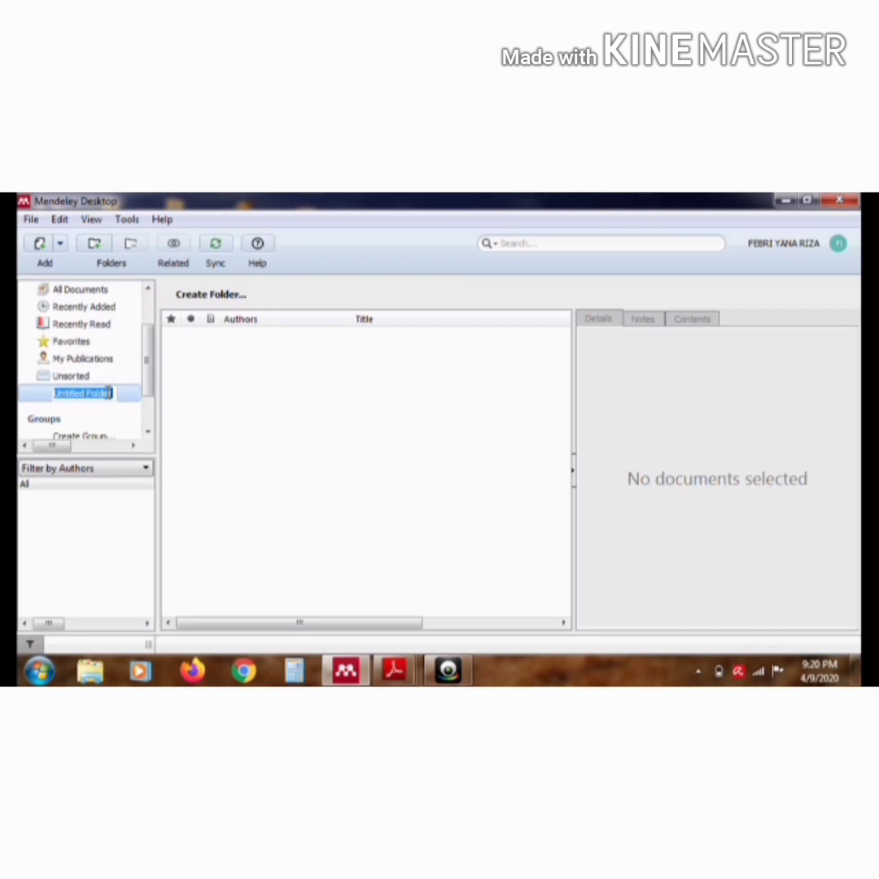
text(TUGAS)
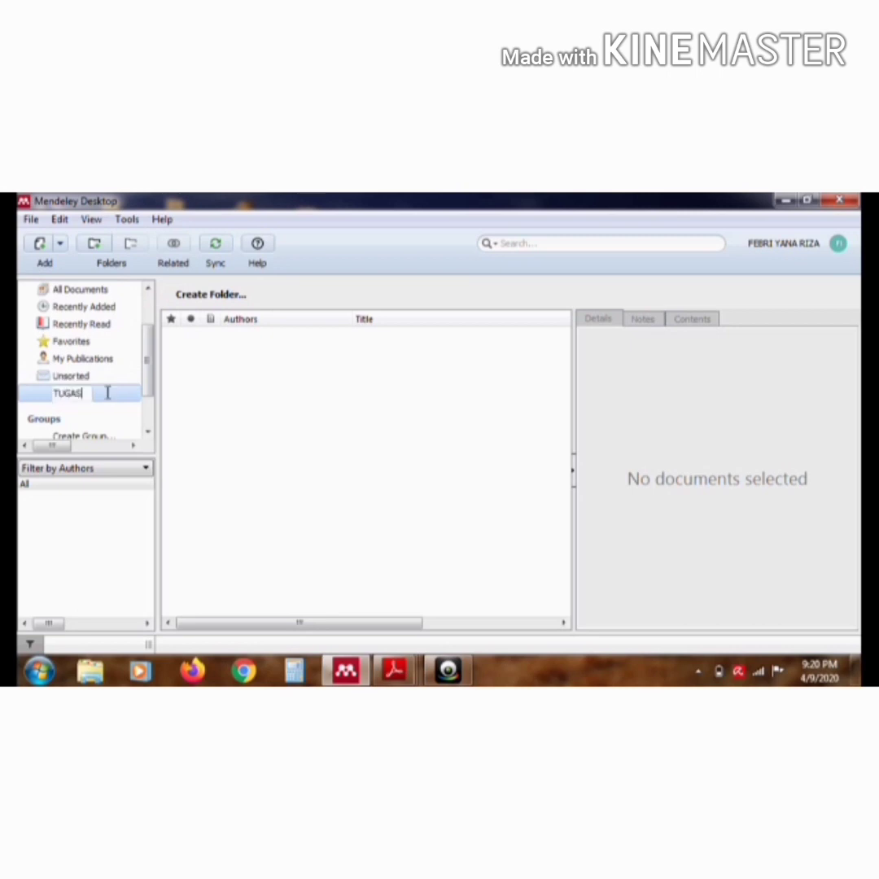
text( KULI)
text(PAN)
text( MENDEL)
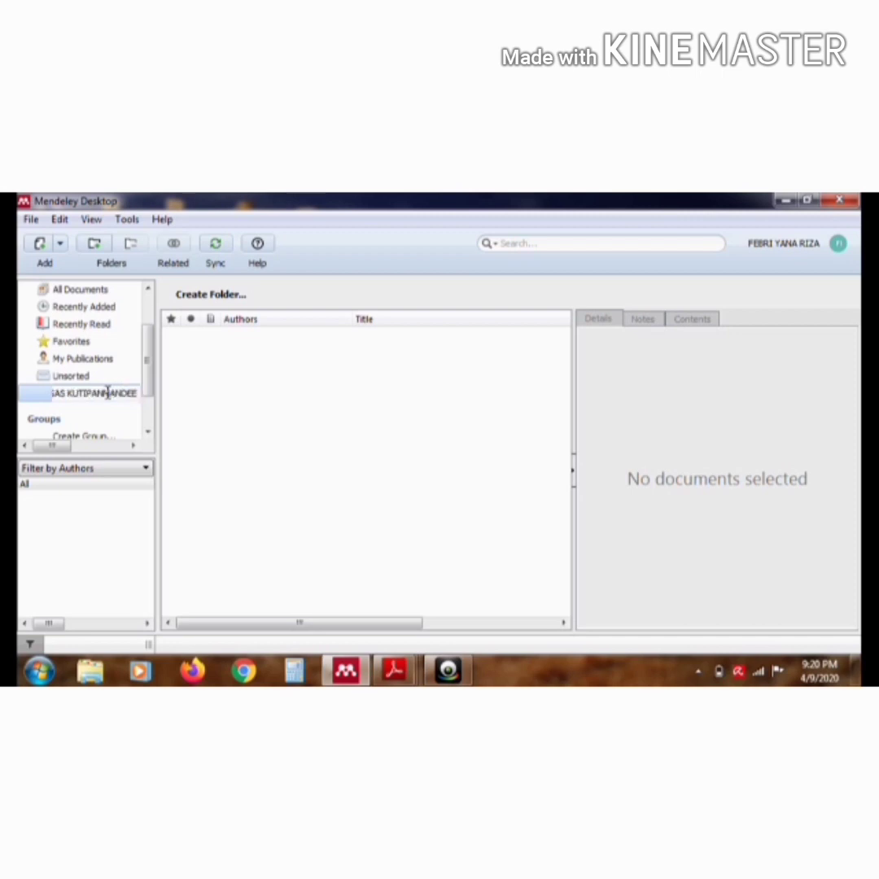
key(BackSpace)
text(LEY)
key(Return)
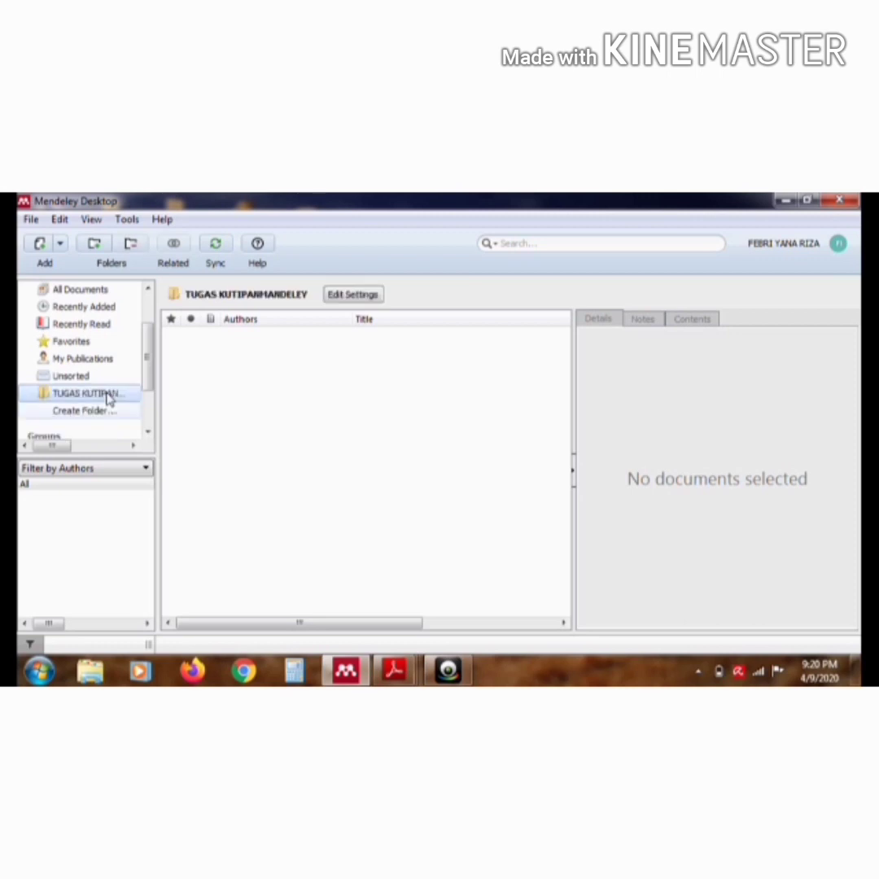
Add seven PDFs from JURNAL LKPD to the new folder: the author-named files plus the "multikultural 3" file
right_click(340, 369)
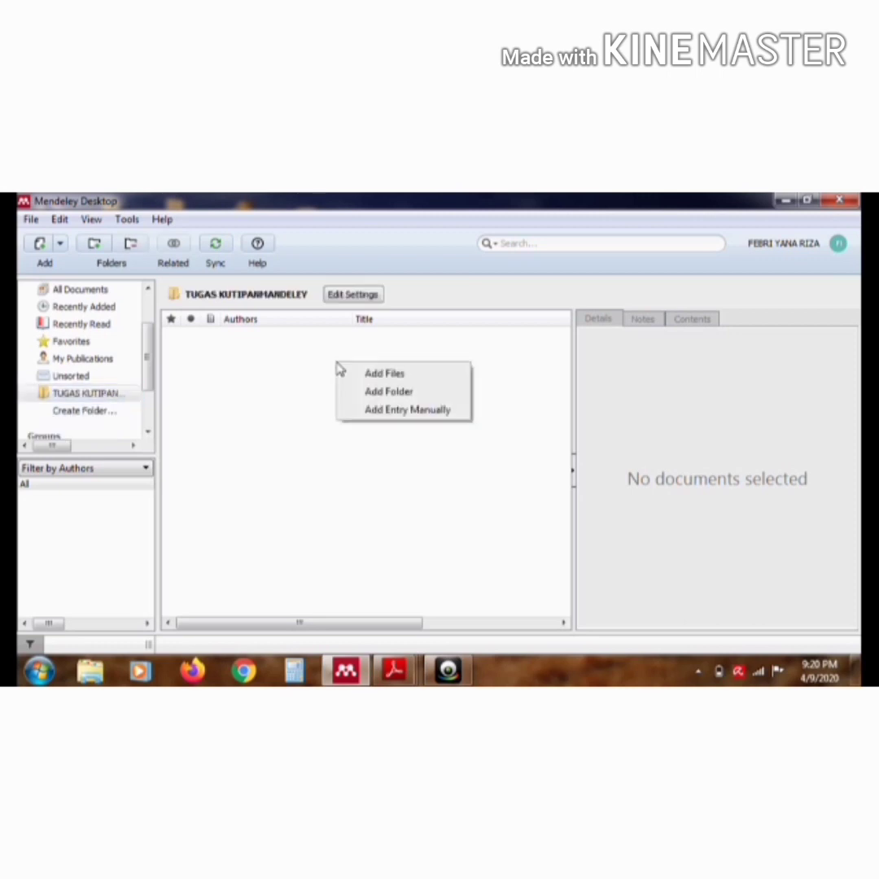
click(348, 375)
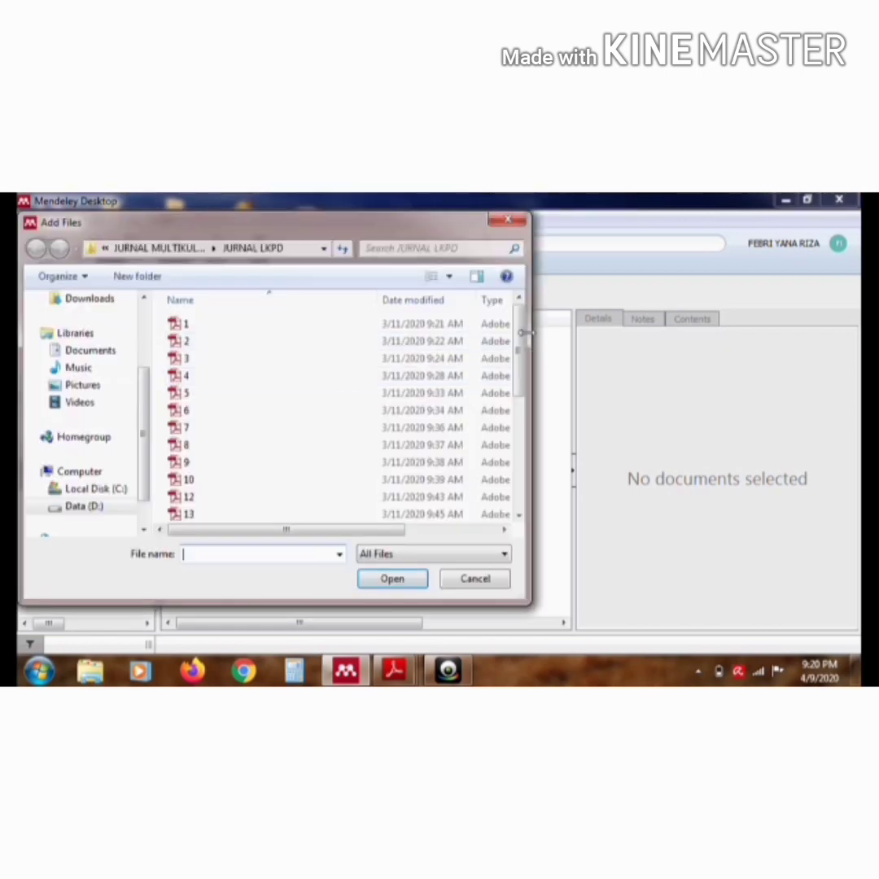
drag(521, 345, 518, 462)
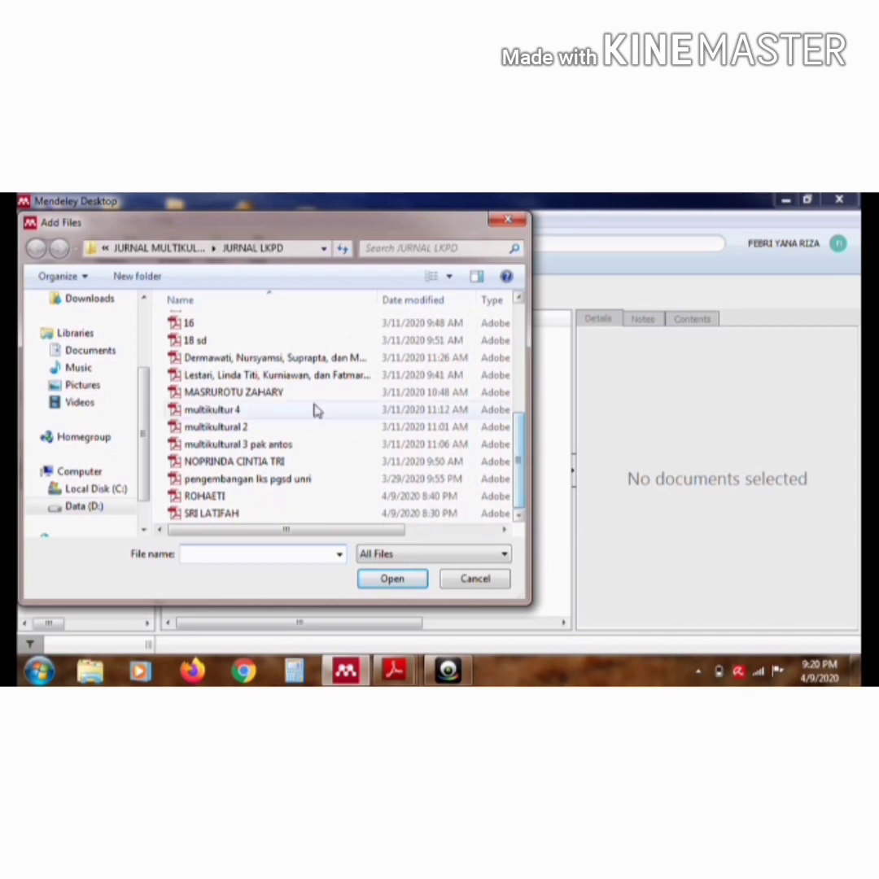
click(289, 359)
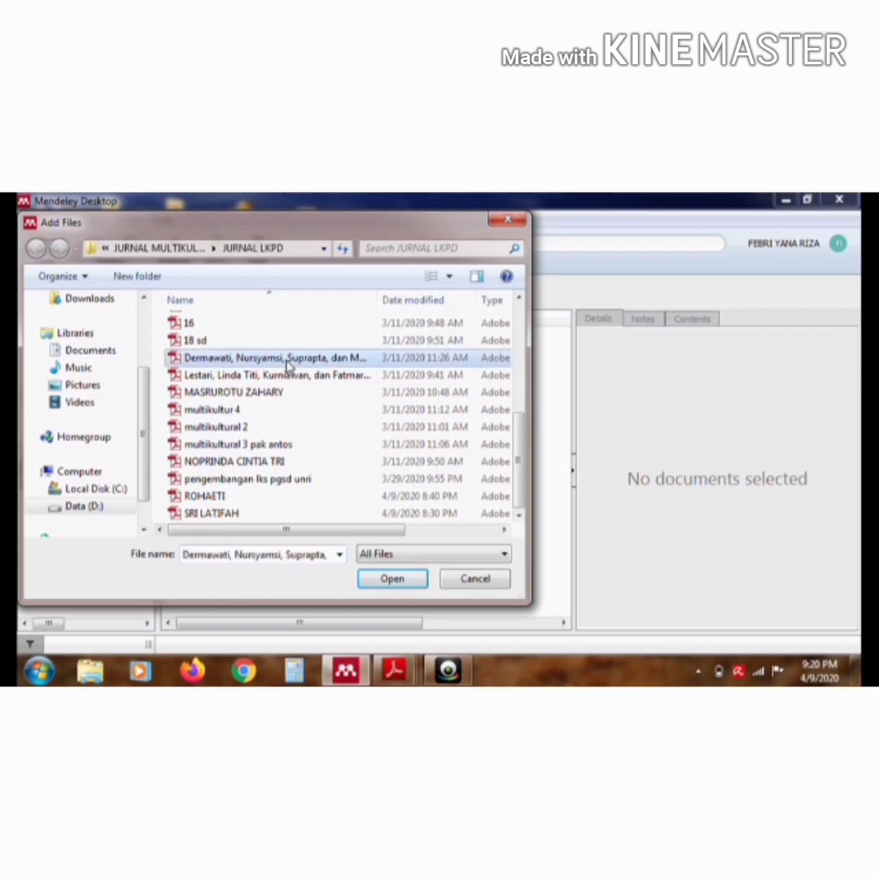
ctrl+click(284, 377)
ctrl+click(280, 393)
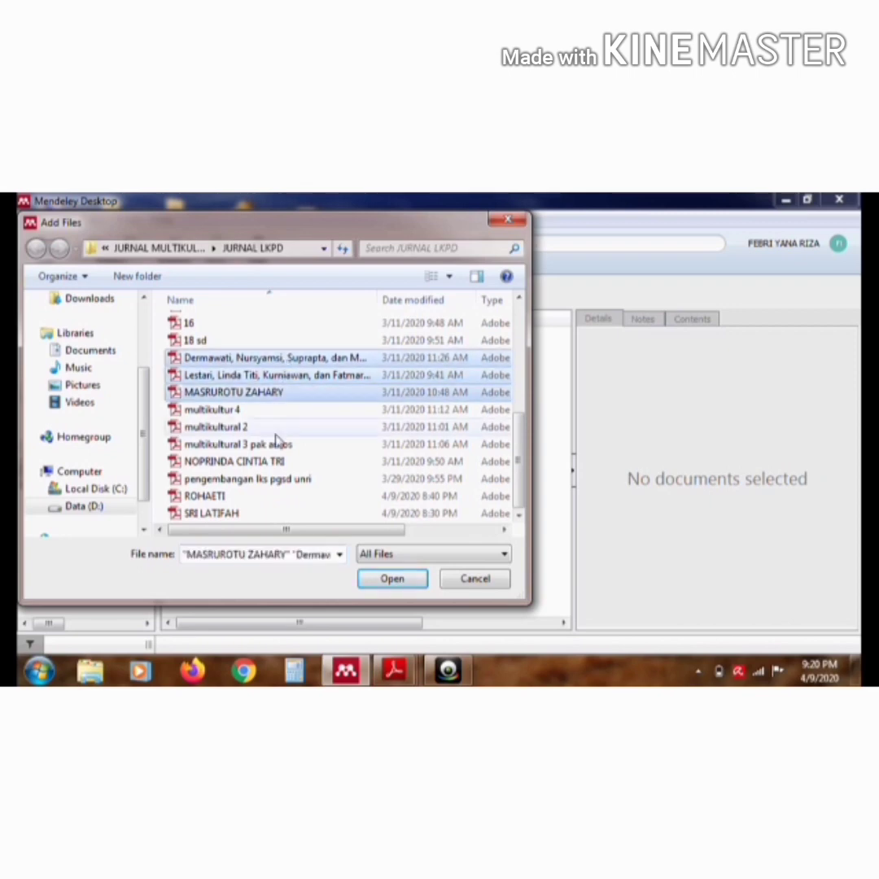
ctrl+click(277, 446)
ctrl+click(275, 462)
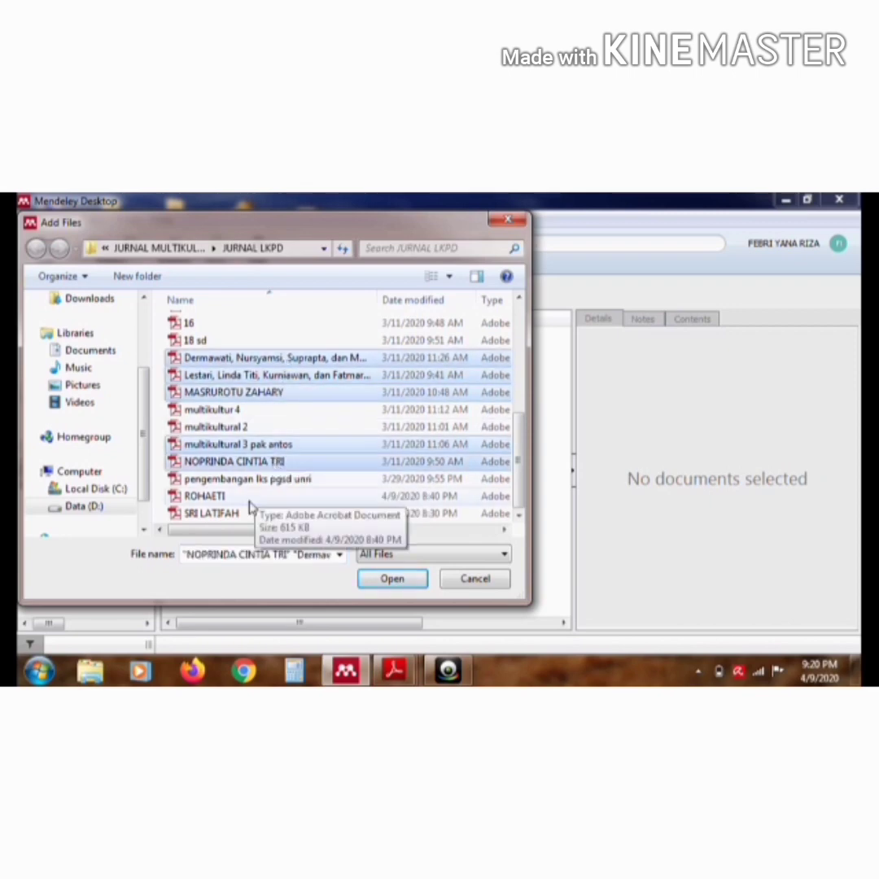
ctrl+click(250, 499)
ctrl+click(251, 514)
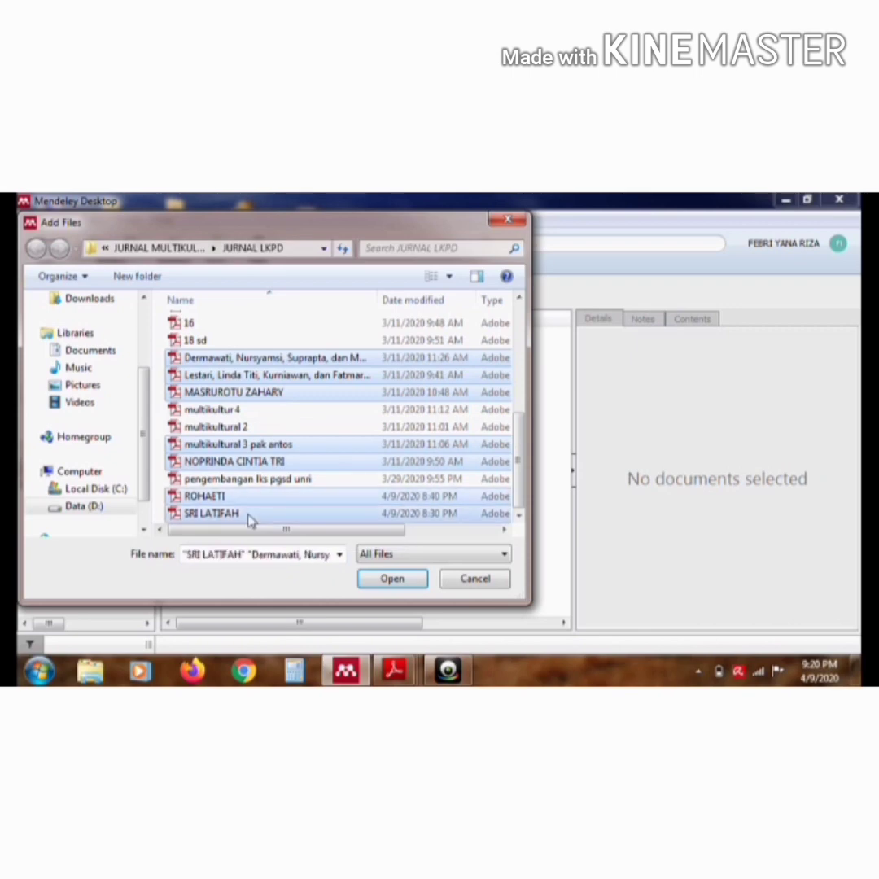
click(373, 579)
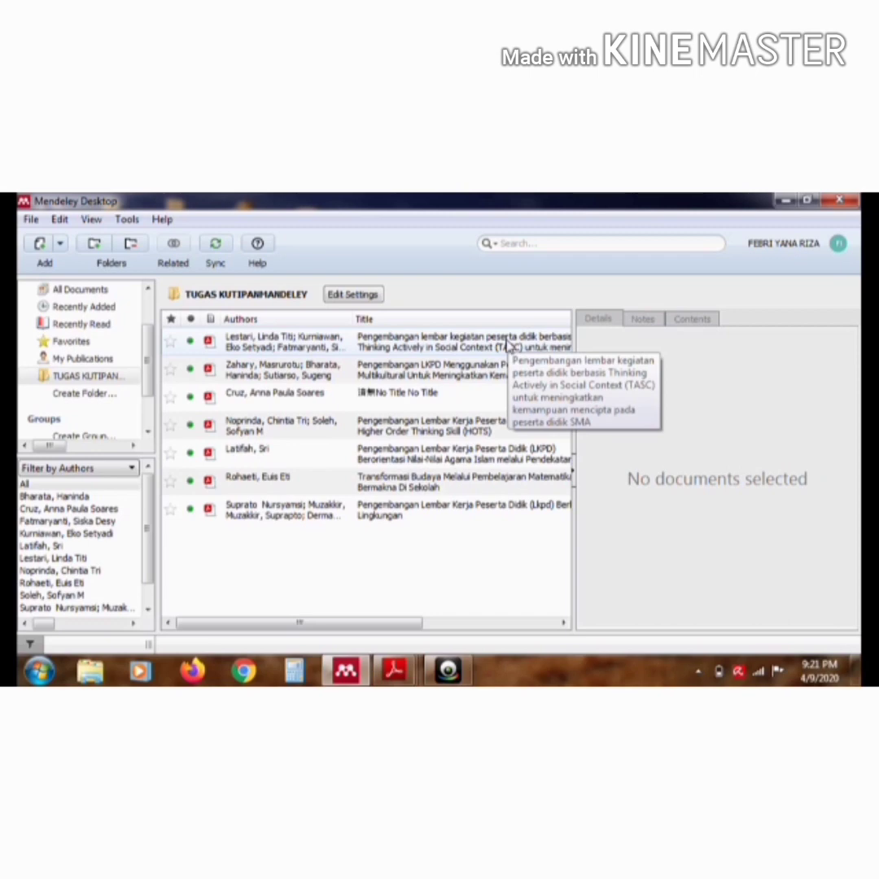
Open the article about Thinking Actively in Social Context (TASC) and review its bibliographic details
double_click(508, 345)
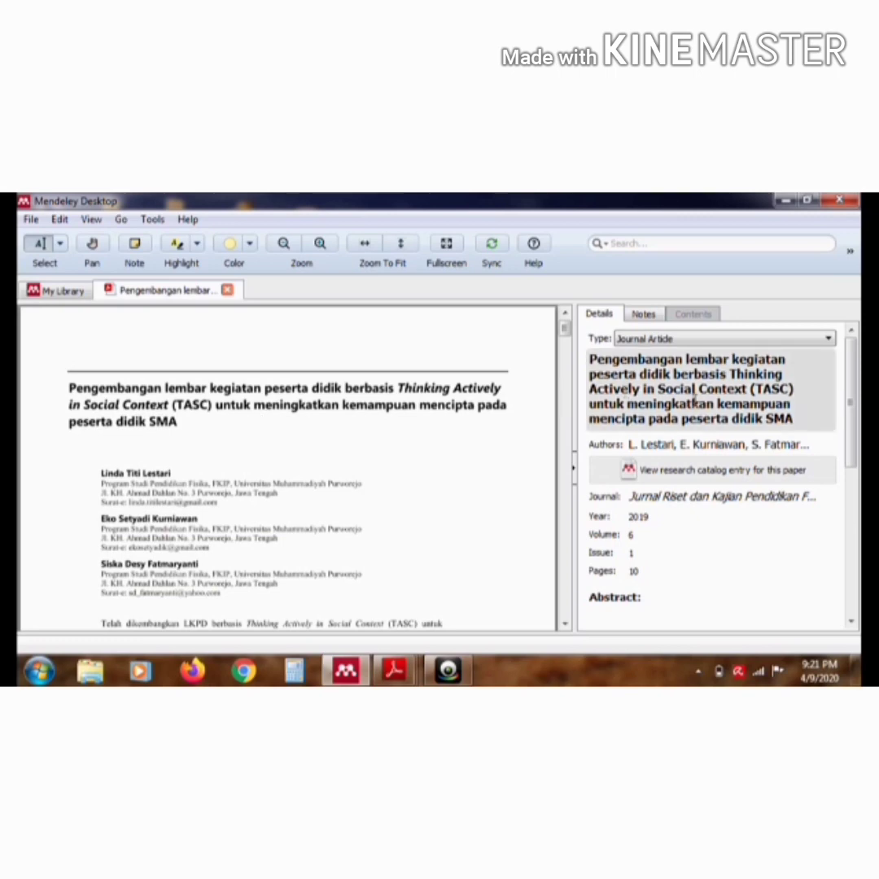
drag(849, 418, 850, 438)
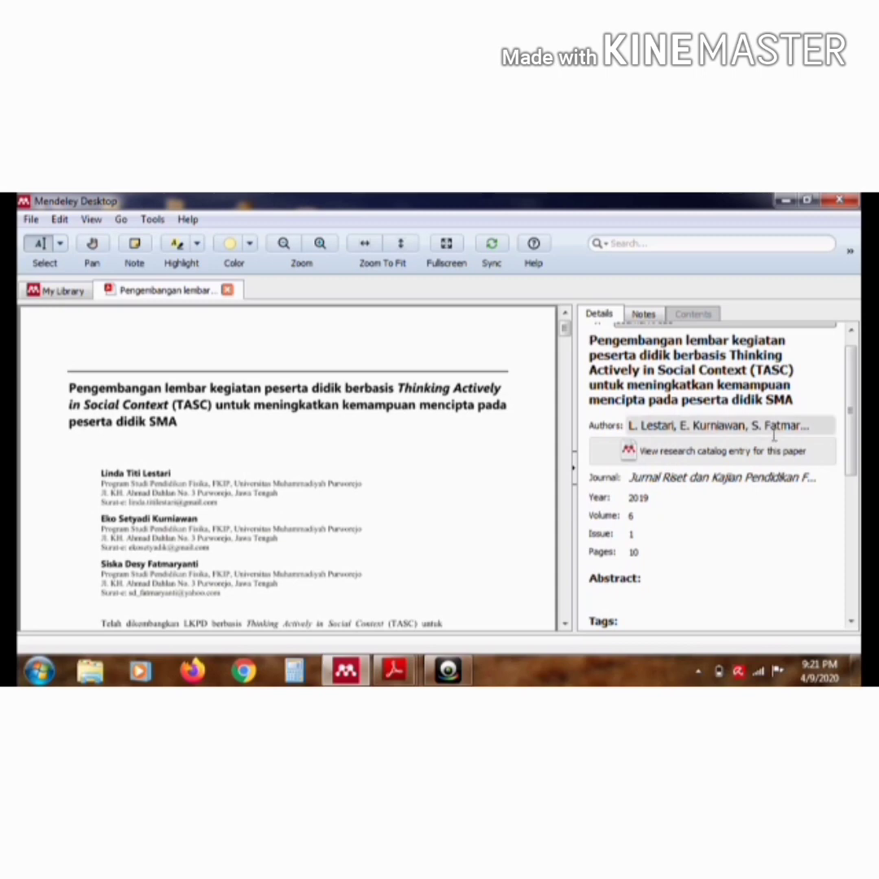
scroll(854, 413, down, 3)
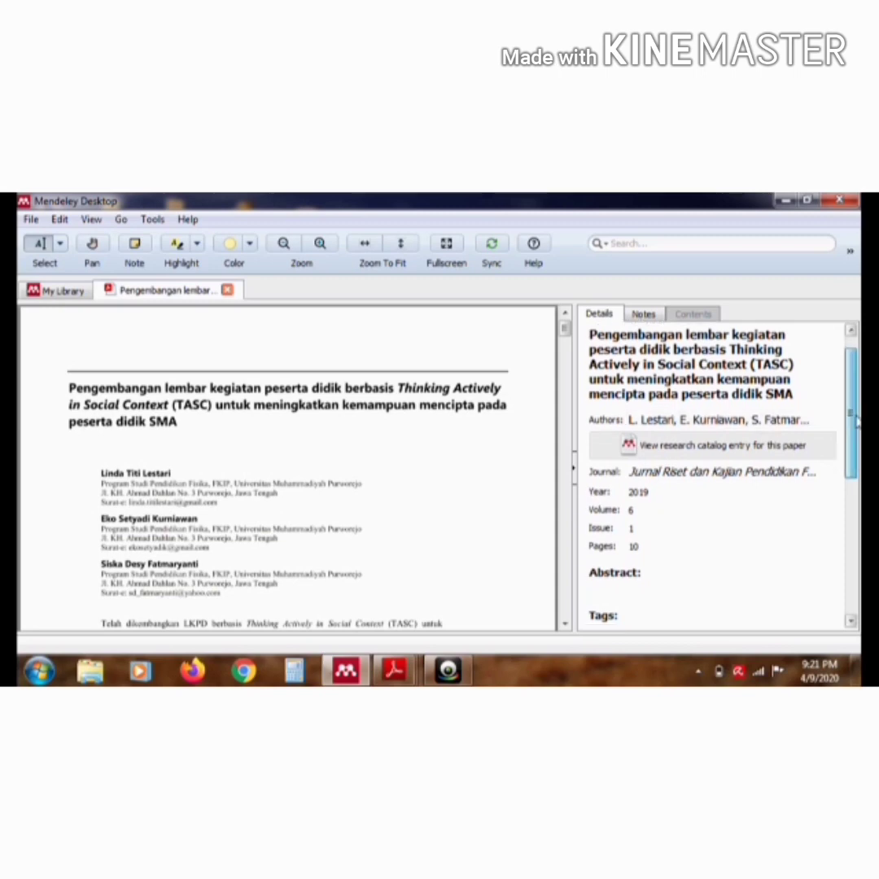
scroll(856, 453, down, 1)
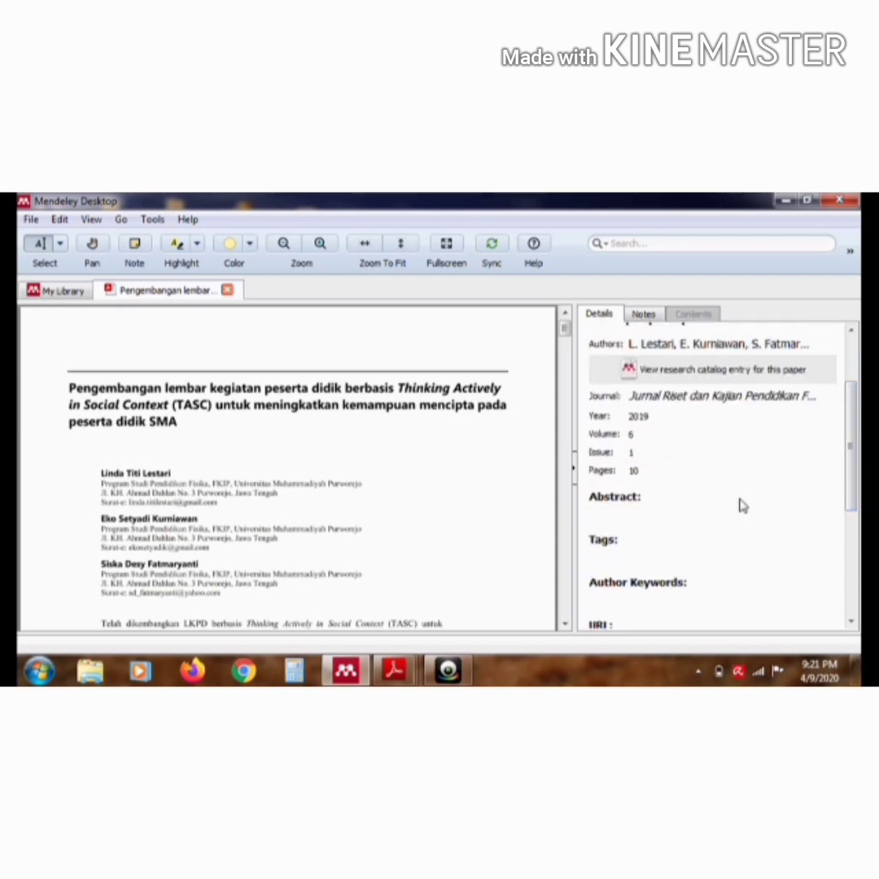
Copy the Indonesian abstract paragraph from the PDF into the article's Abstract field
click(637, 511)
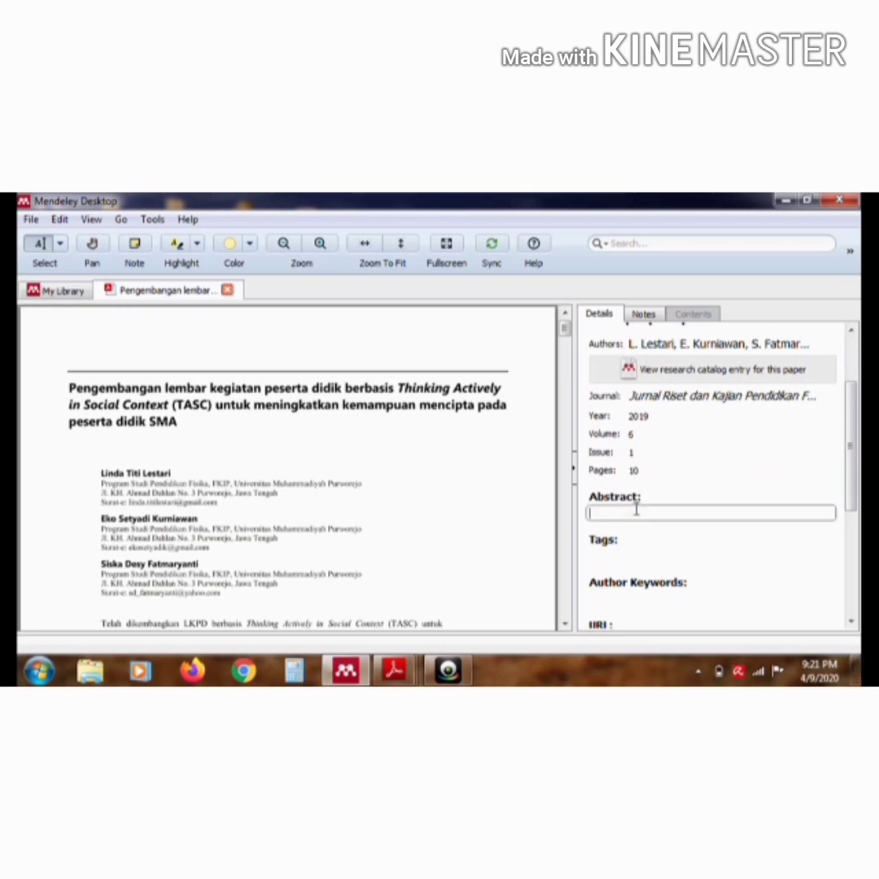
drag(563, 332, 567, 350)
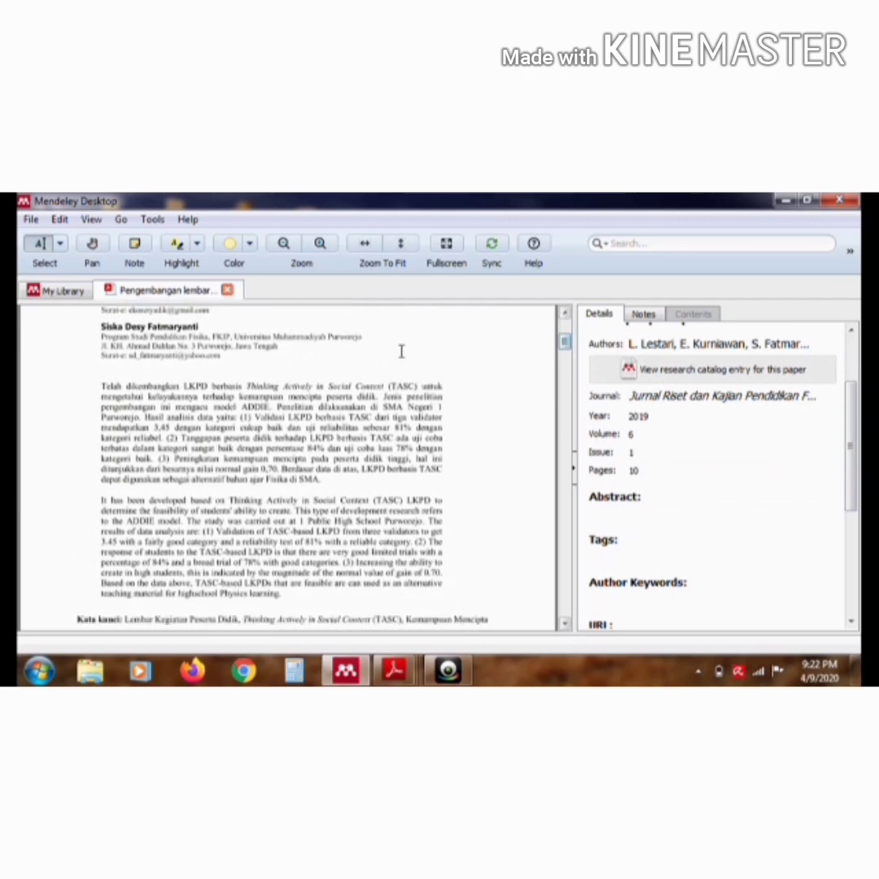
drag(101, 385, 148, 397)
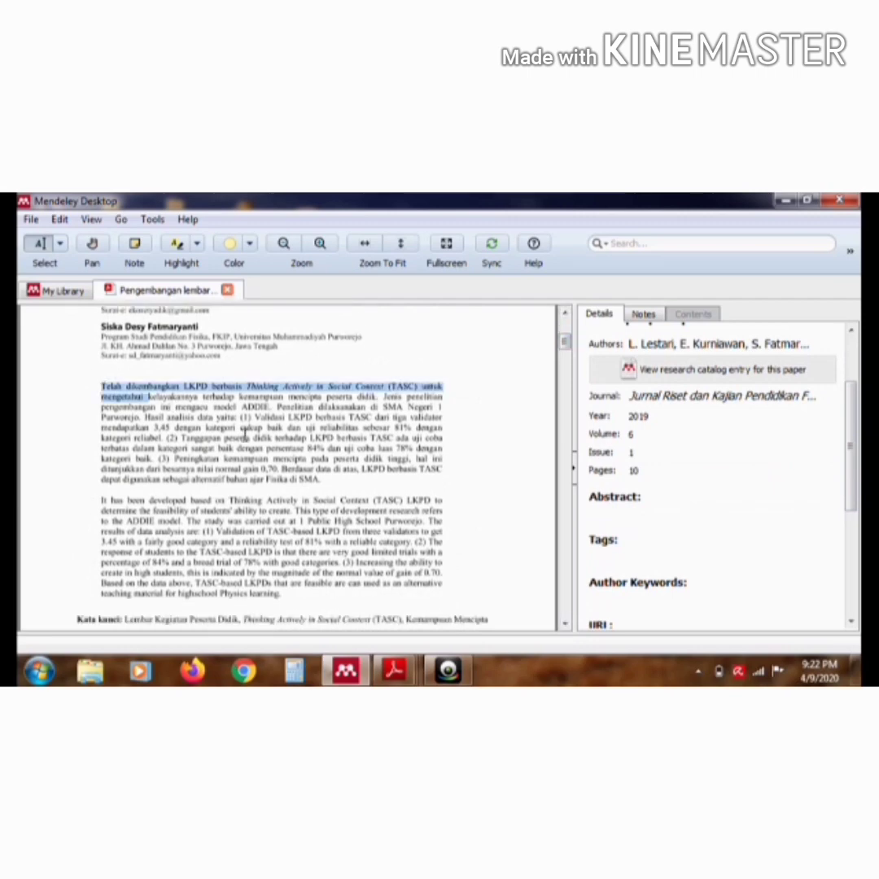
drag(244, 437, 323, 483)
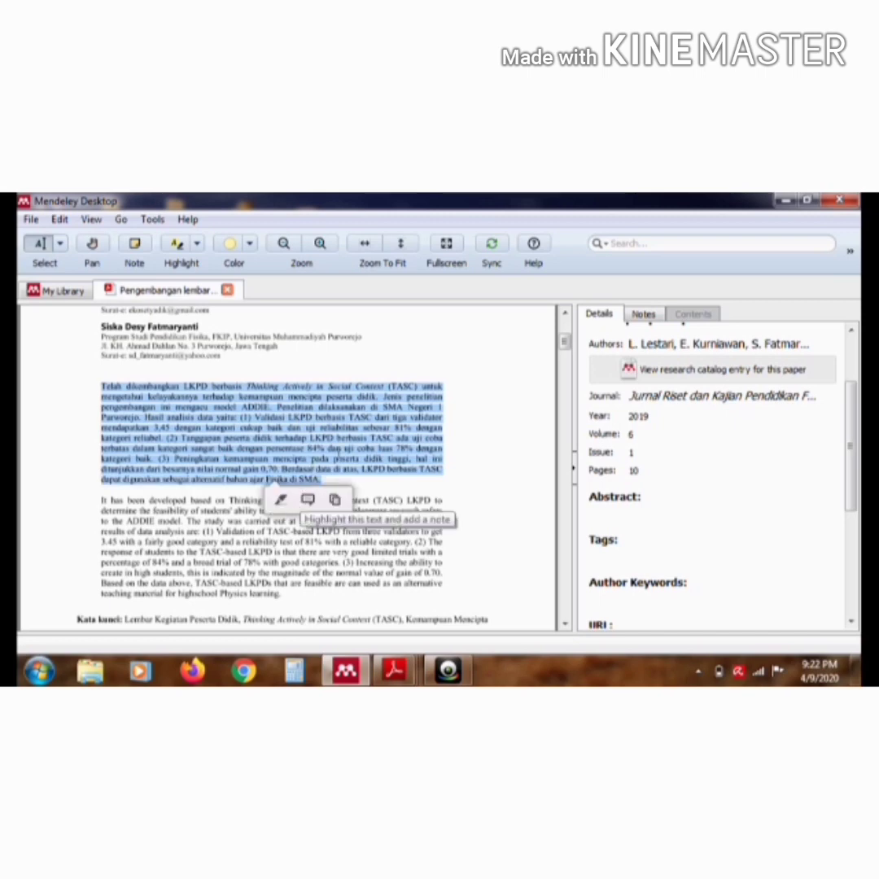
click(334, 500)
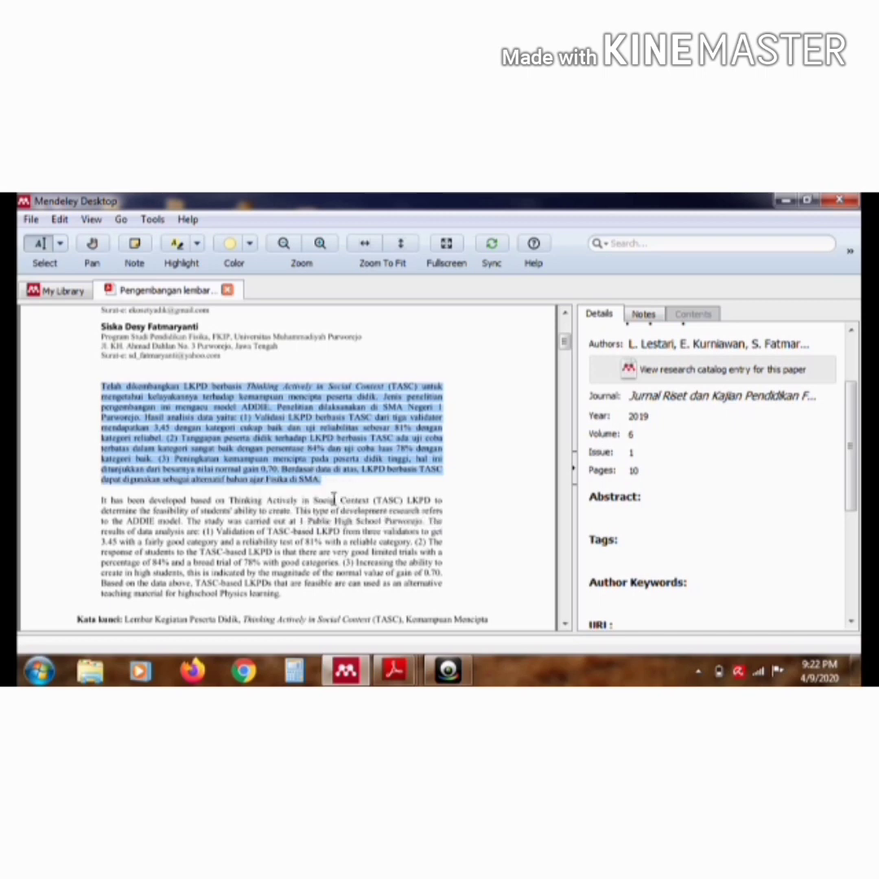
click(645, 511)
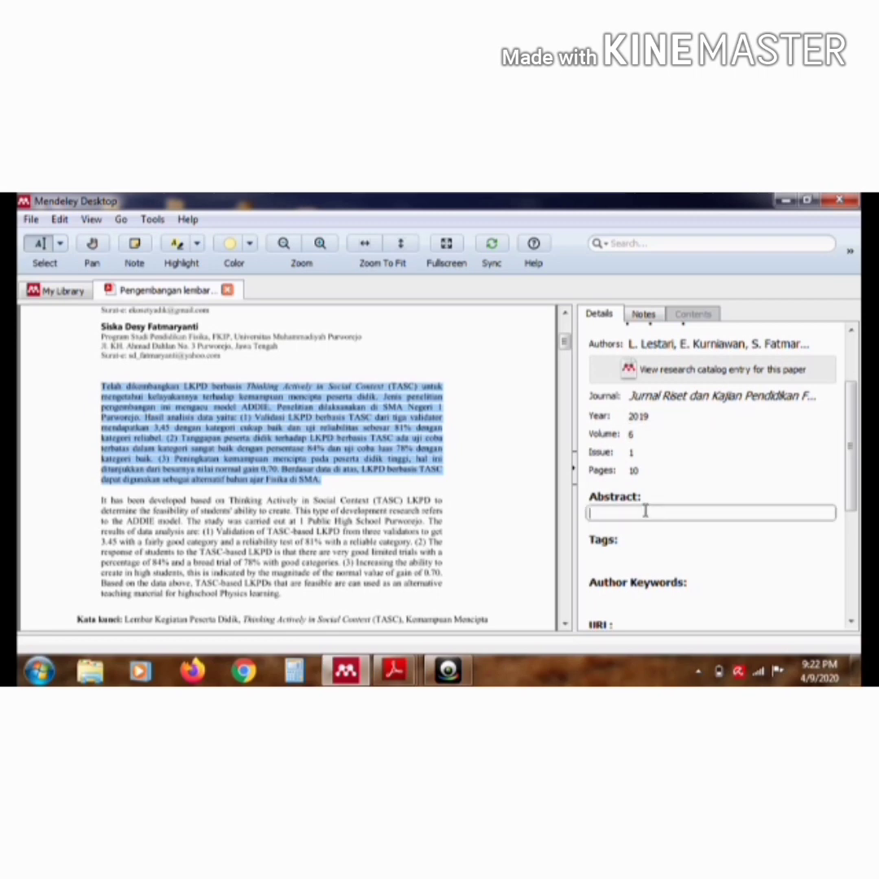
key(ctrl+v)
Copy the keywords after "Kata kunci" in the PDF into the article's Author Keywords field
drag(857, 446, 853, 525)
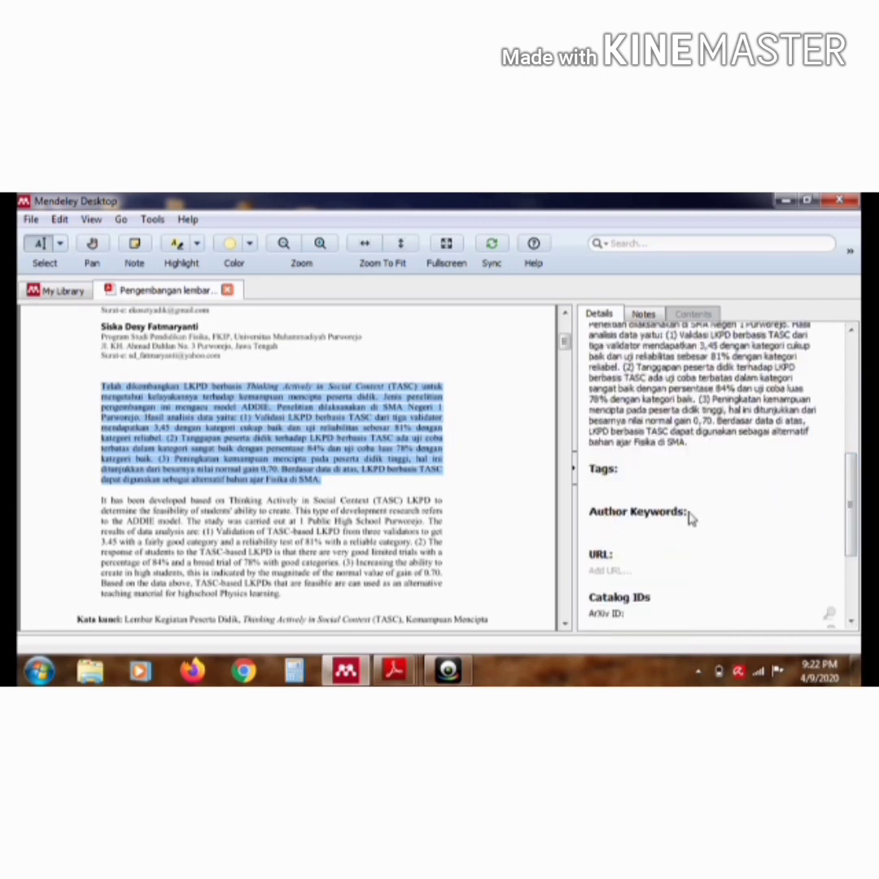
click(667, 526)
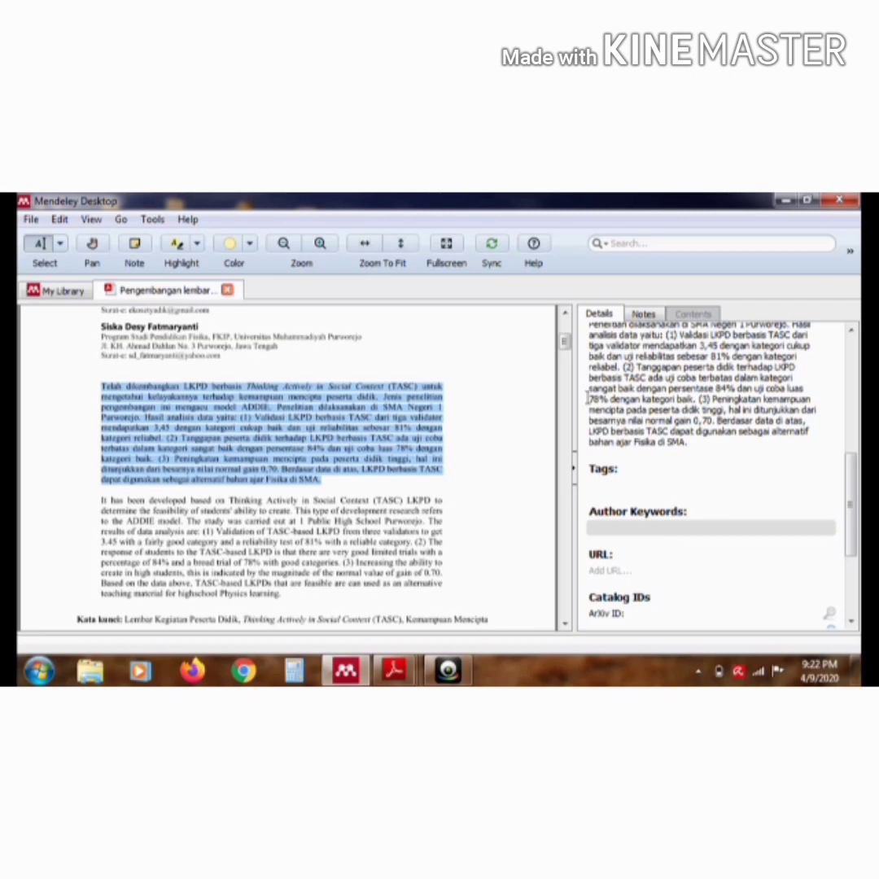
drag(568, 343, 567, 353)
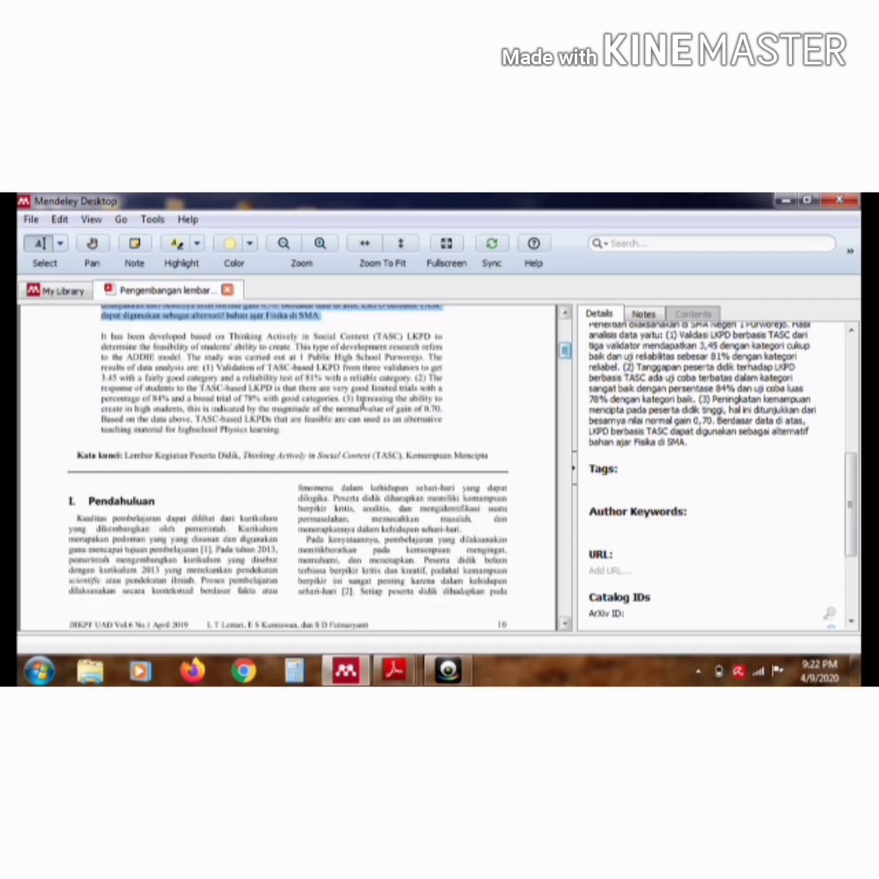
drag(129, 461, 489, 462)
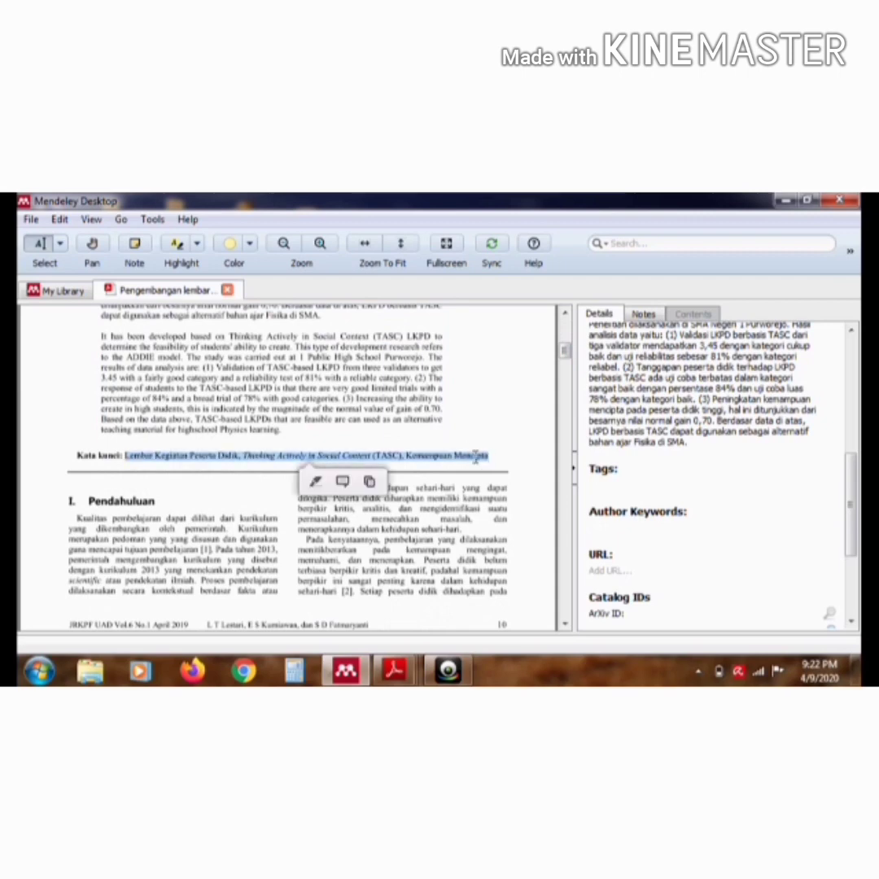
click(370, 482)
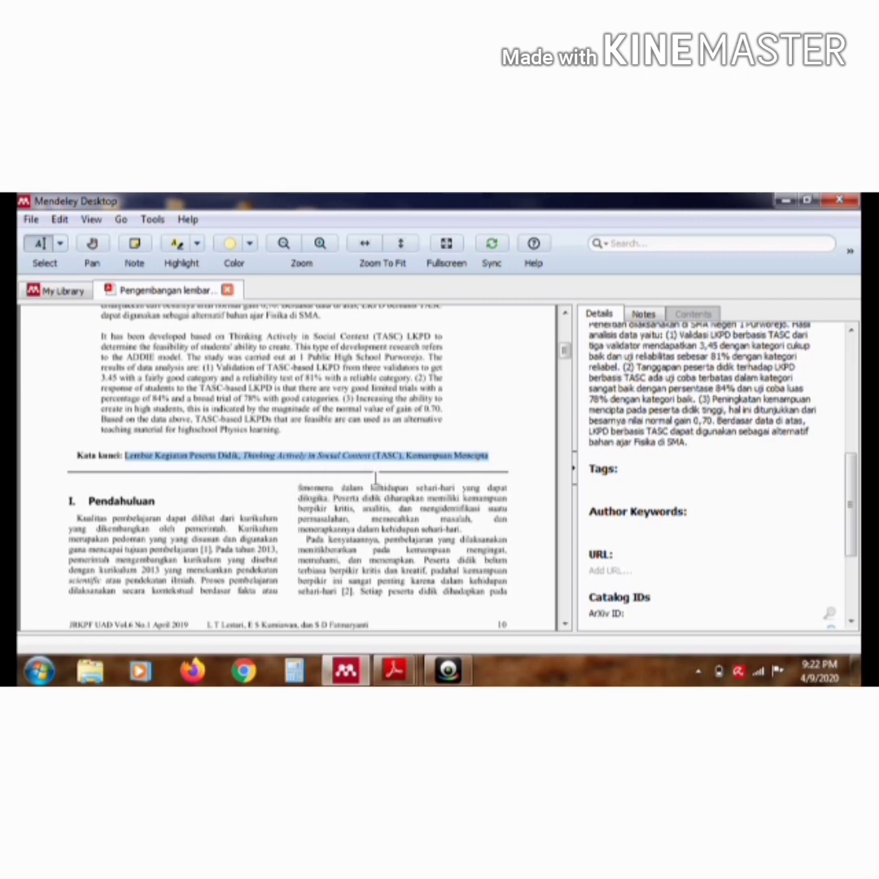
click(682, 523)
key(ctrl+v)
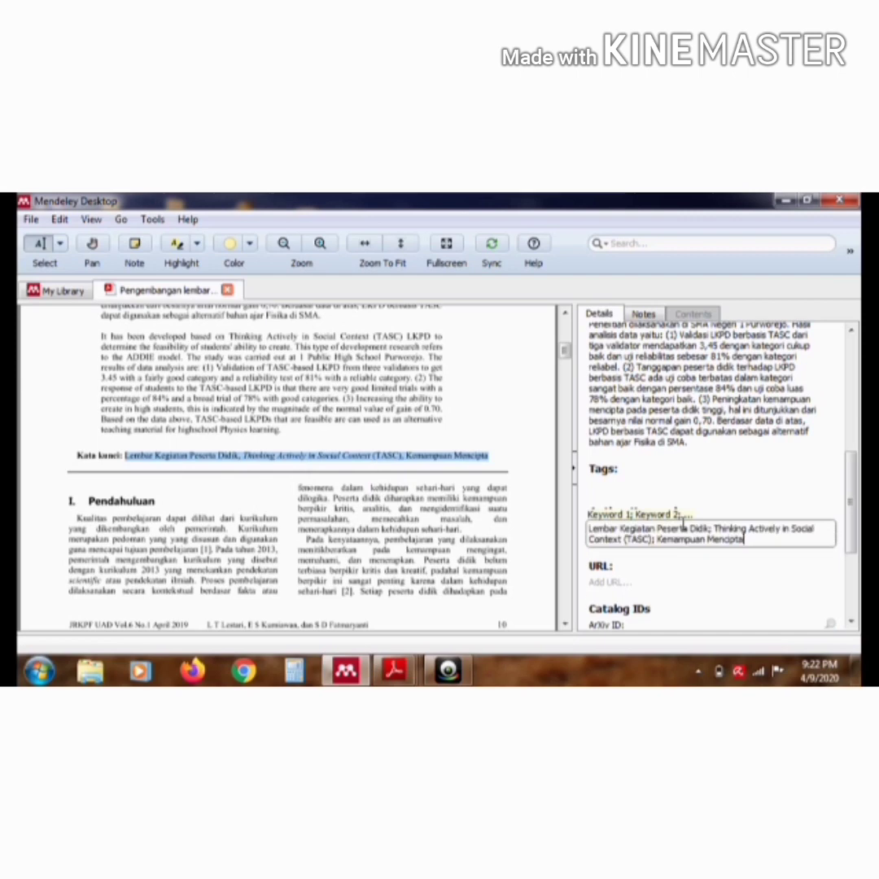
Review the article's details from the title through the catalog IDs and attached file, alongside the PDF's first page
drag(851, 503, 851, 551)
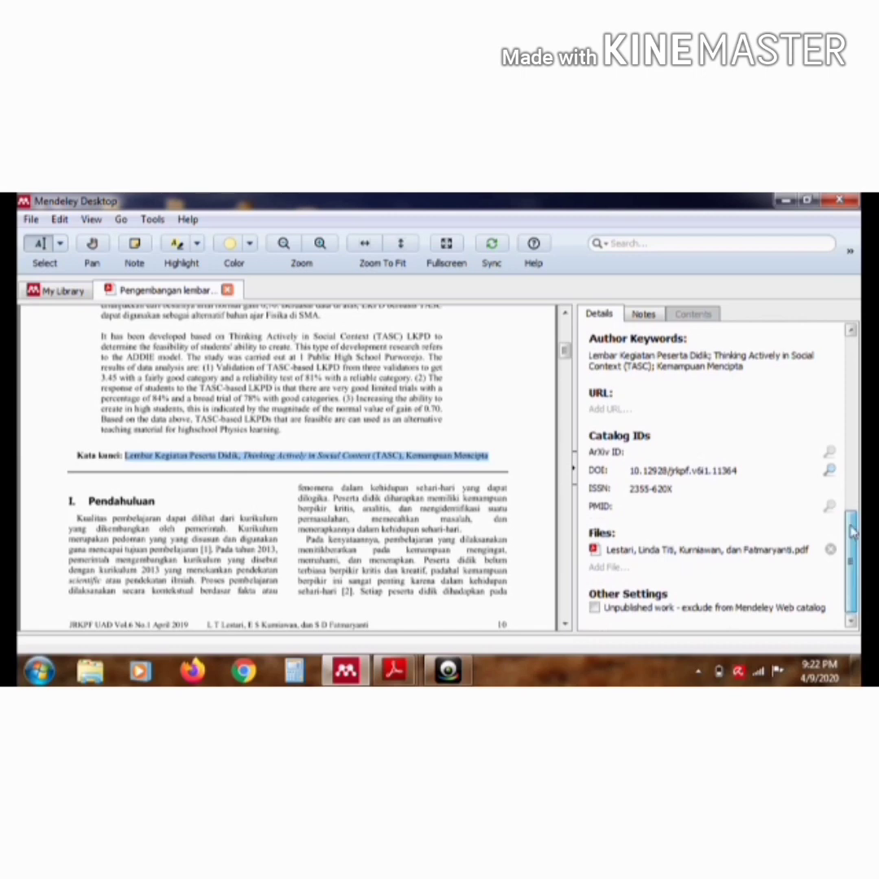
scroll(612, 474, up, 10)
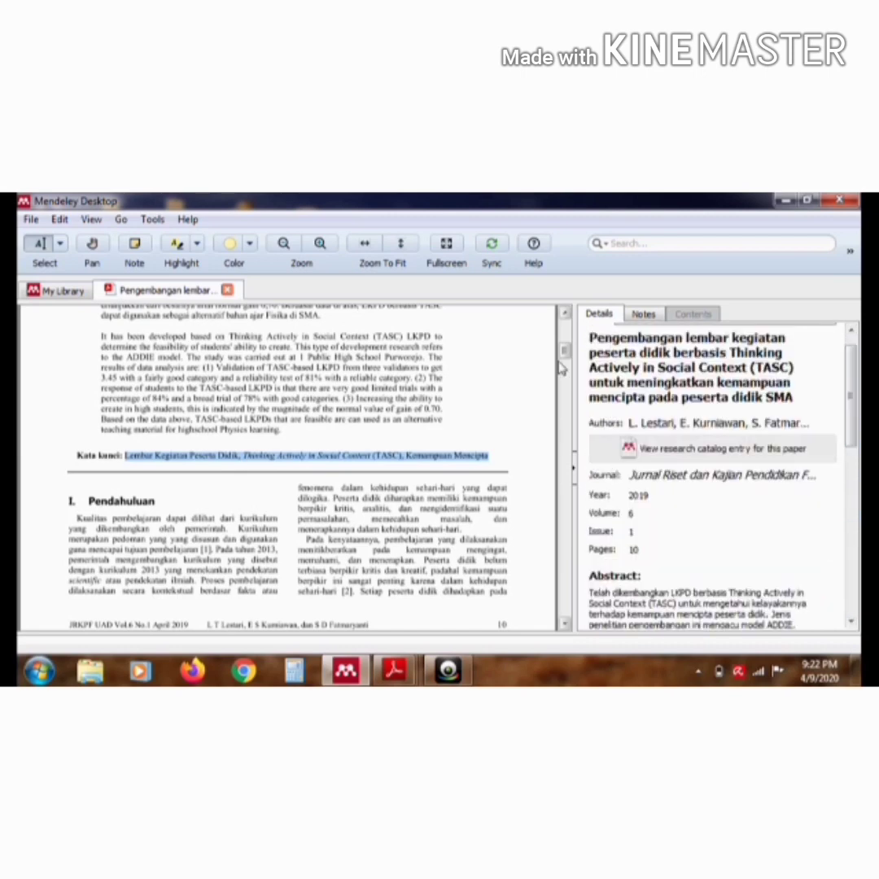
drag(563, 353, 563, 328)
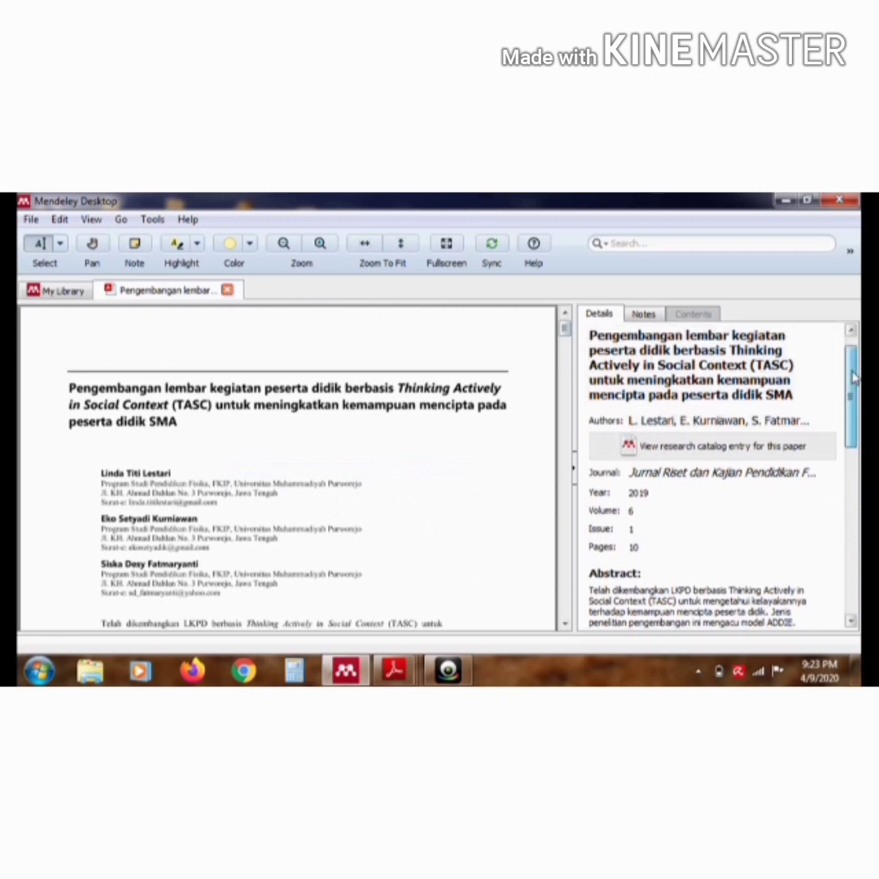
drag(853, 375, 852, 570)
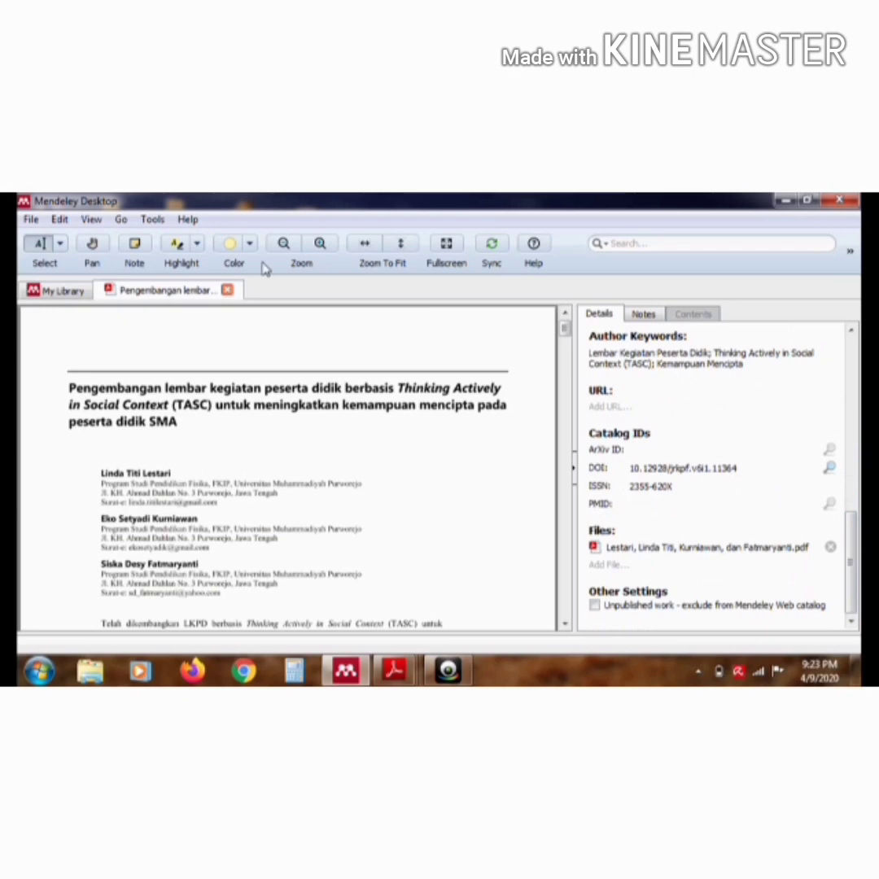
Open the library article "Pengembangan LKPD Menggunakan Pendekatan Multikultural" and review its bibliographic details
click(72, 295)
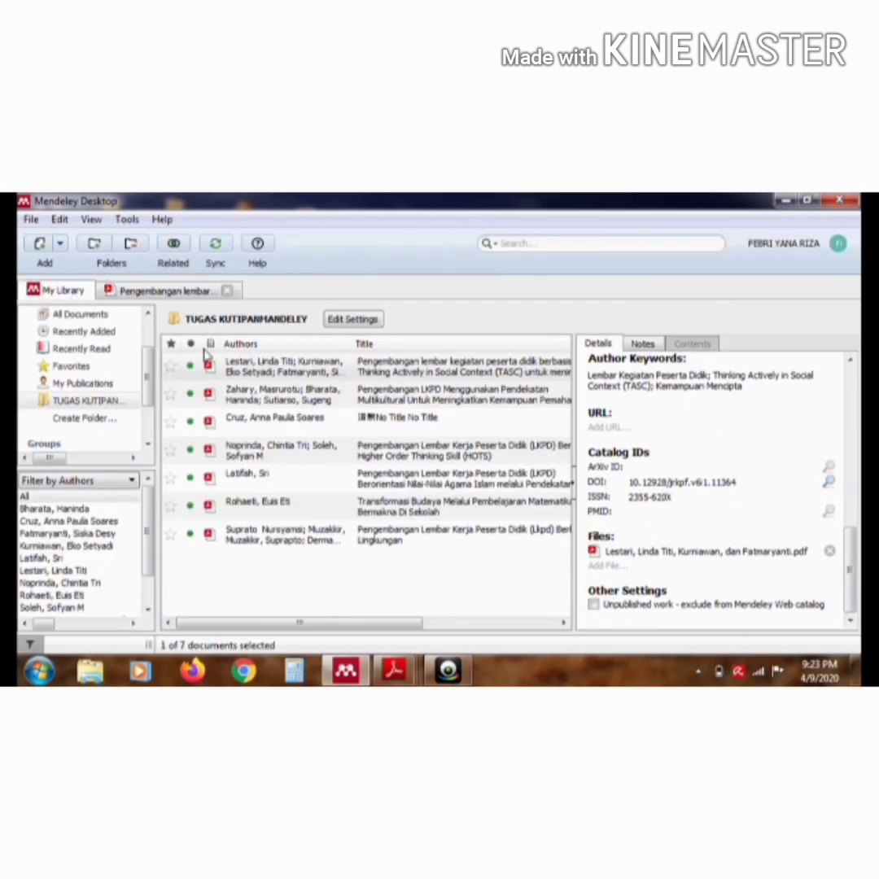
click(387, 403)
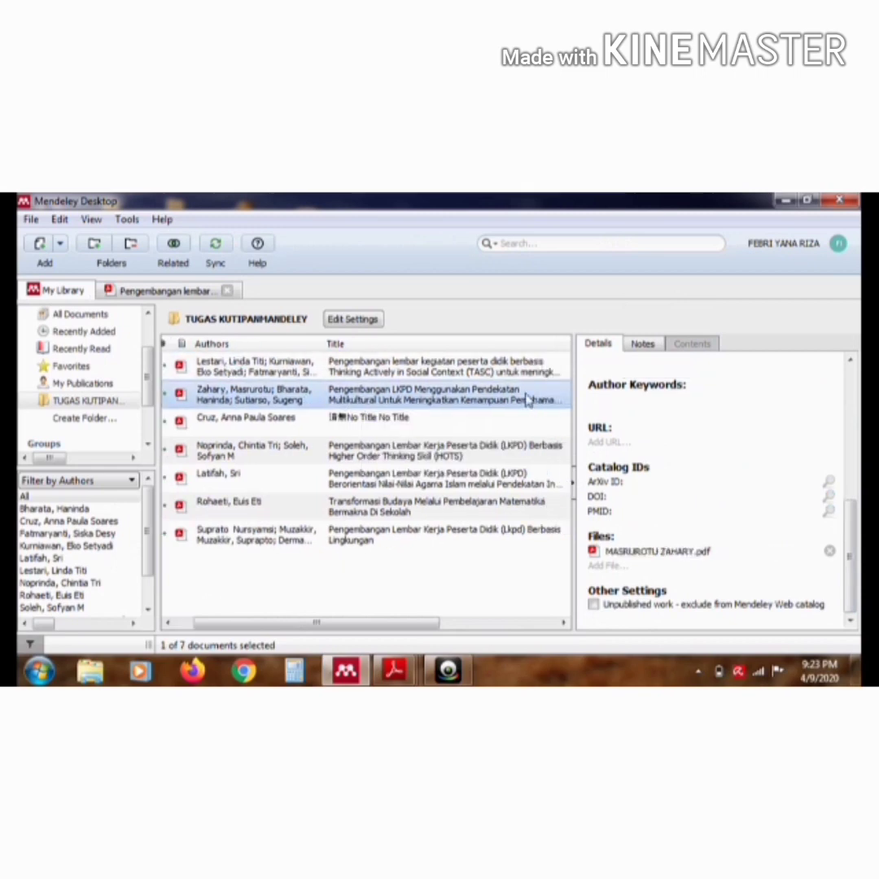
double_click(527, 399)
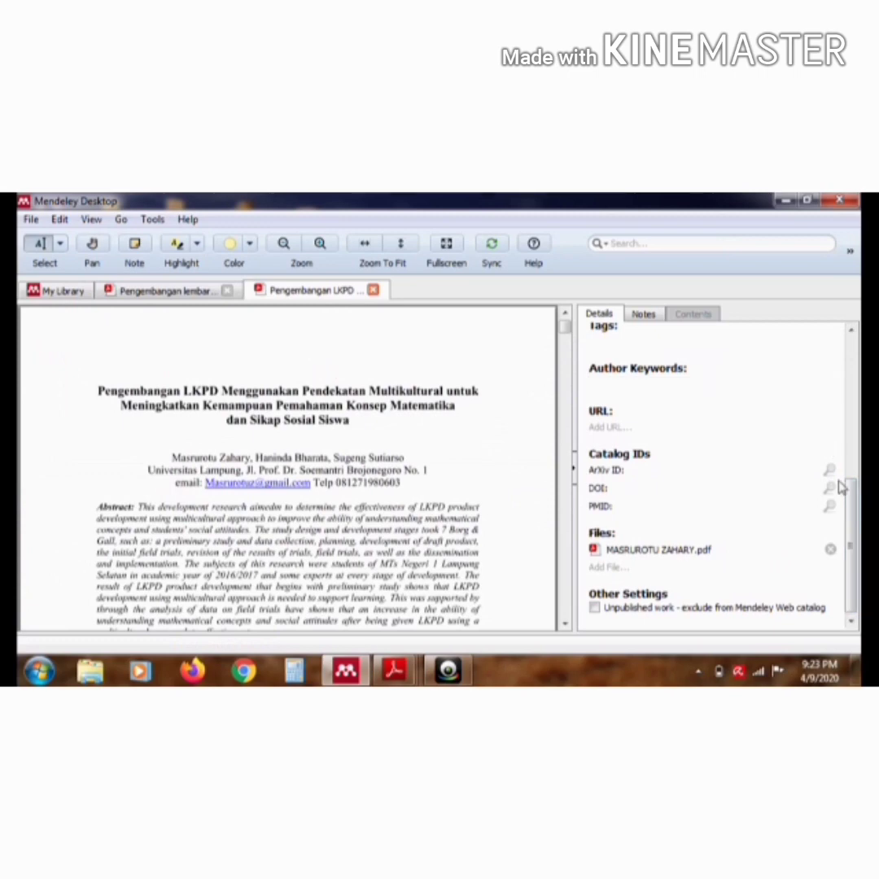
drag(840, 484, 840, 353)
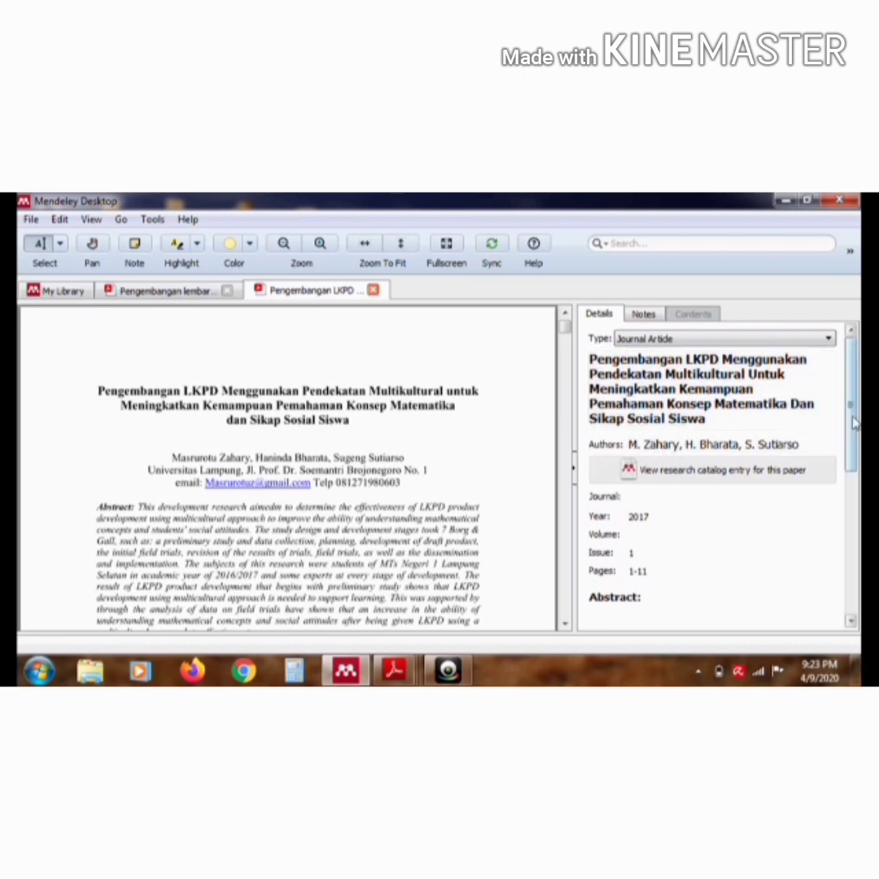
drag(852, 423, 850, 470)
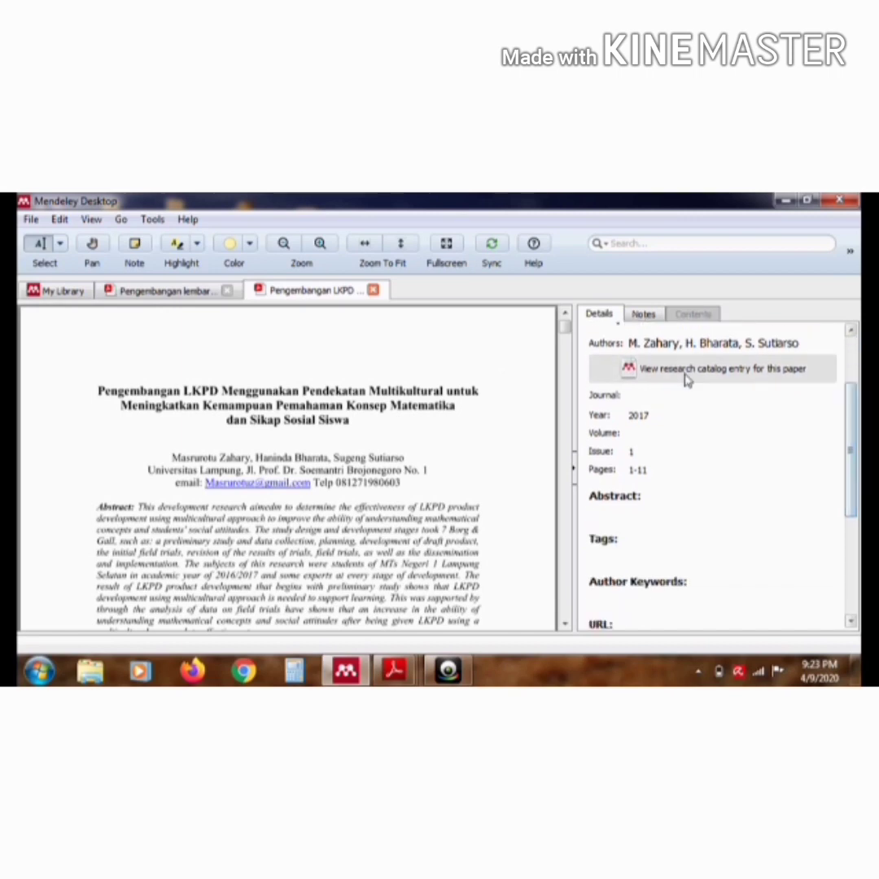
Copy the Indonesian abstract paragraph from the multicultural LKPD article's PDF into its Abstract field
scroll(567, 332, down, 5)
drag(97, 371, 174, 416)
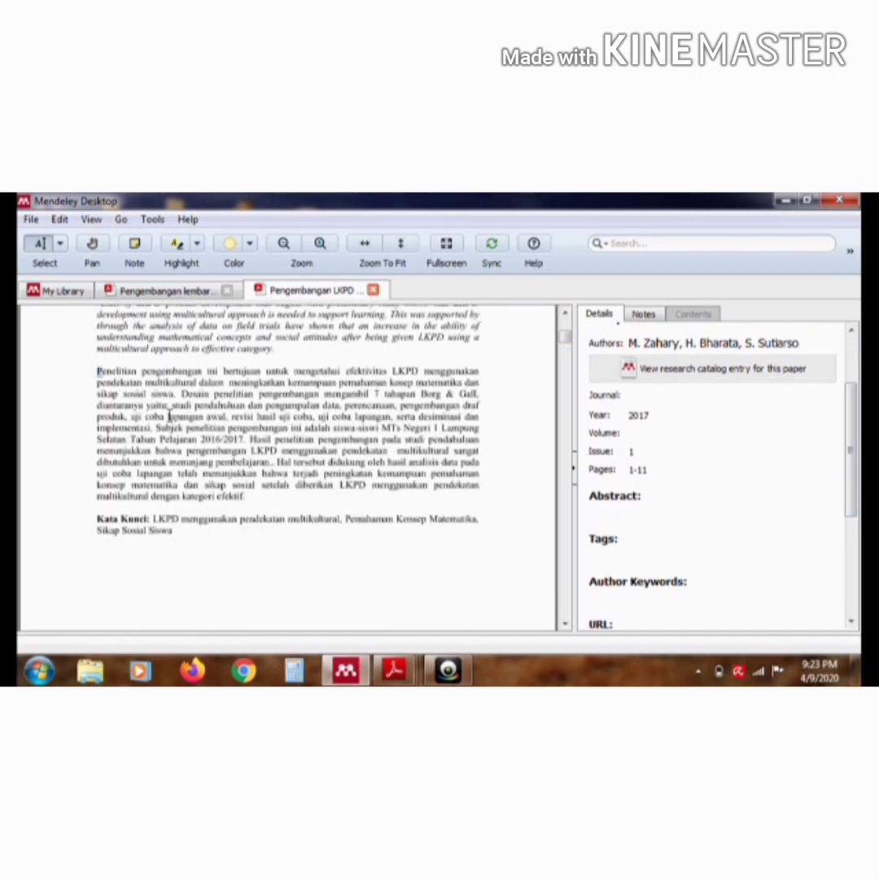
drag(232, 463, 246, 499)
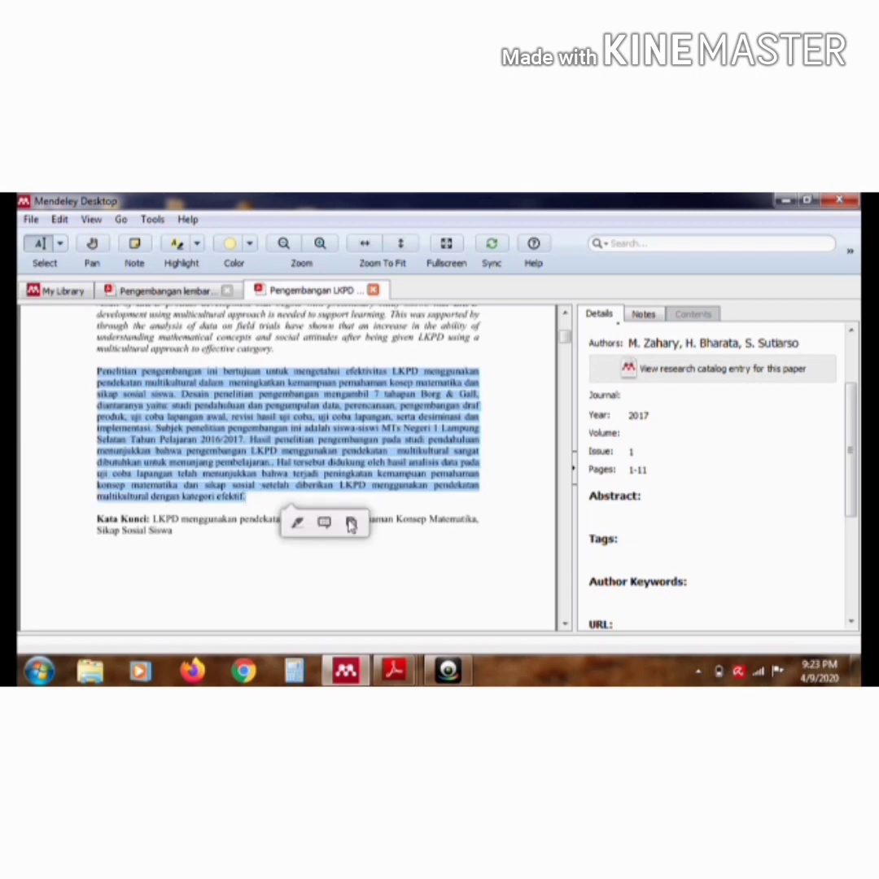
click(351, 524)
click(639, 511)
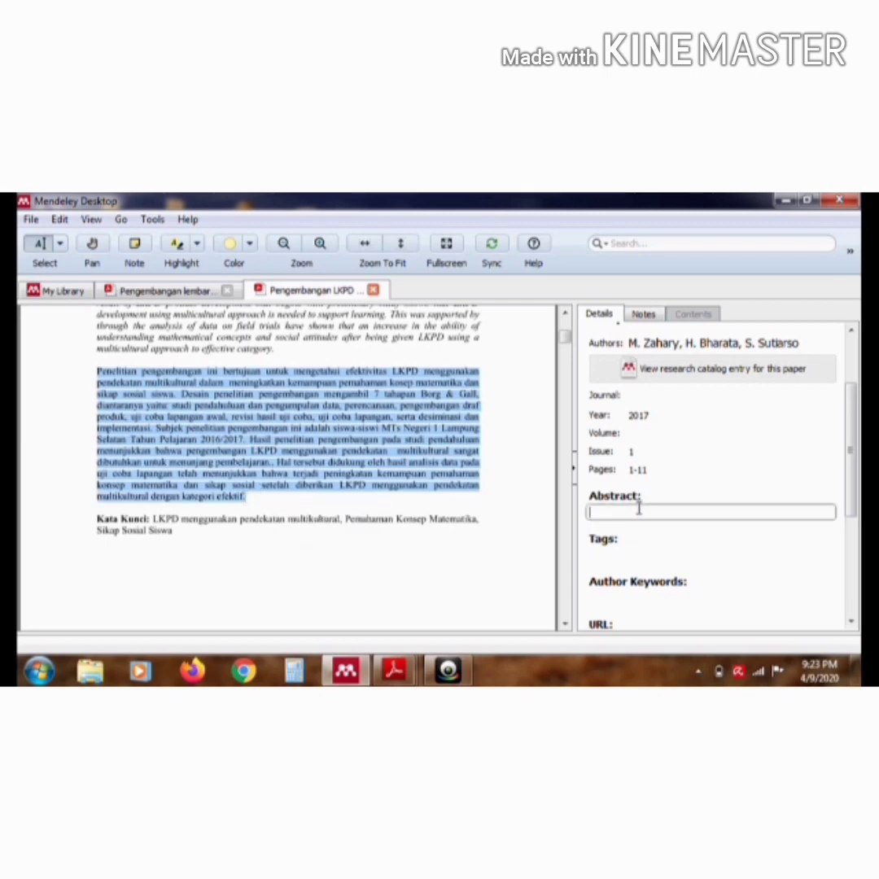
key(ctrl+v)
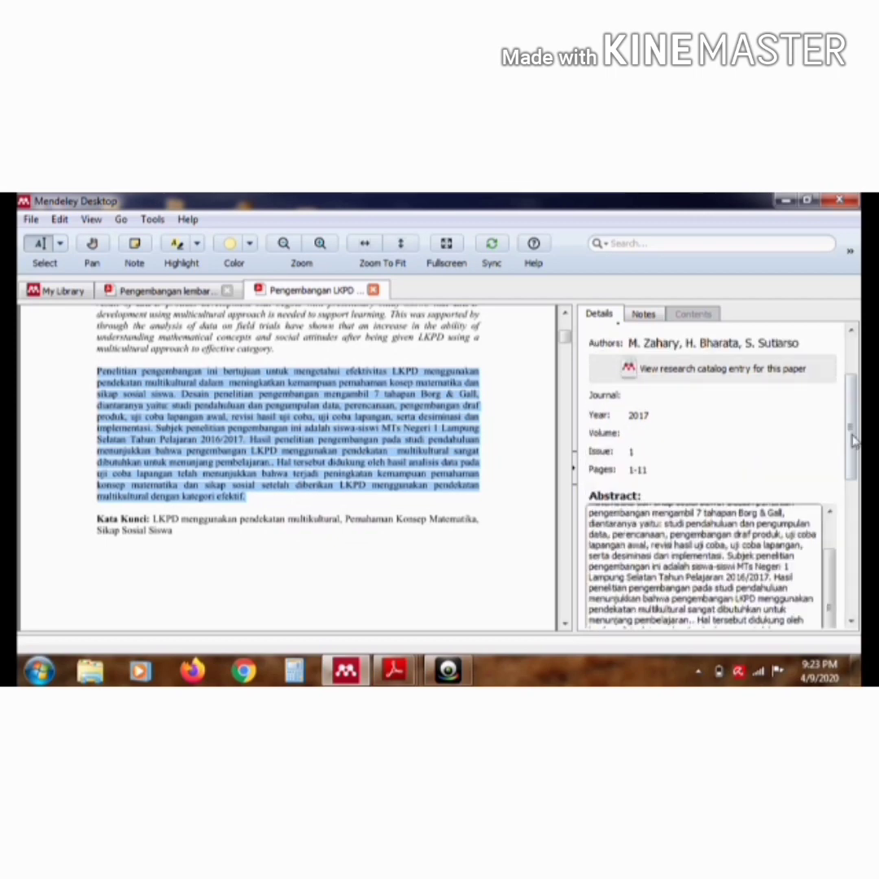
Copy the keywords "LKPD menggunakan pendekatan multikultural, Pemahaman Konsep Matematika, Sikap Sosial Siswa" from the PDF into the Author Keywords field
scroll(851, 482, down, 1)
scroll(851, 482, down, 4)
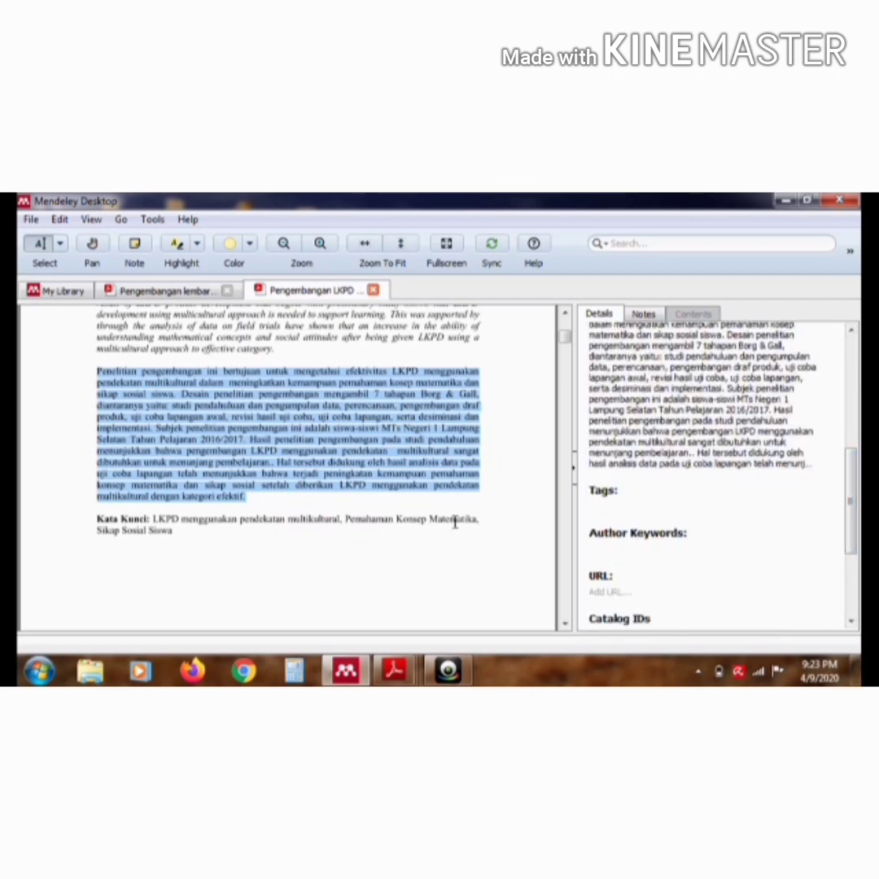
drag(153, 521, 173, 530)
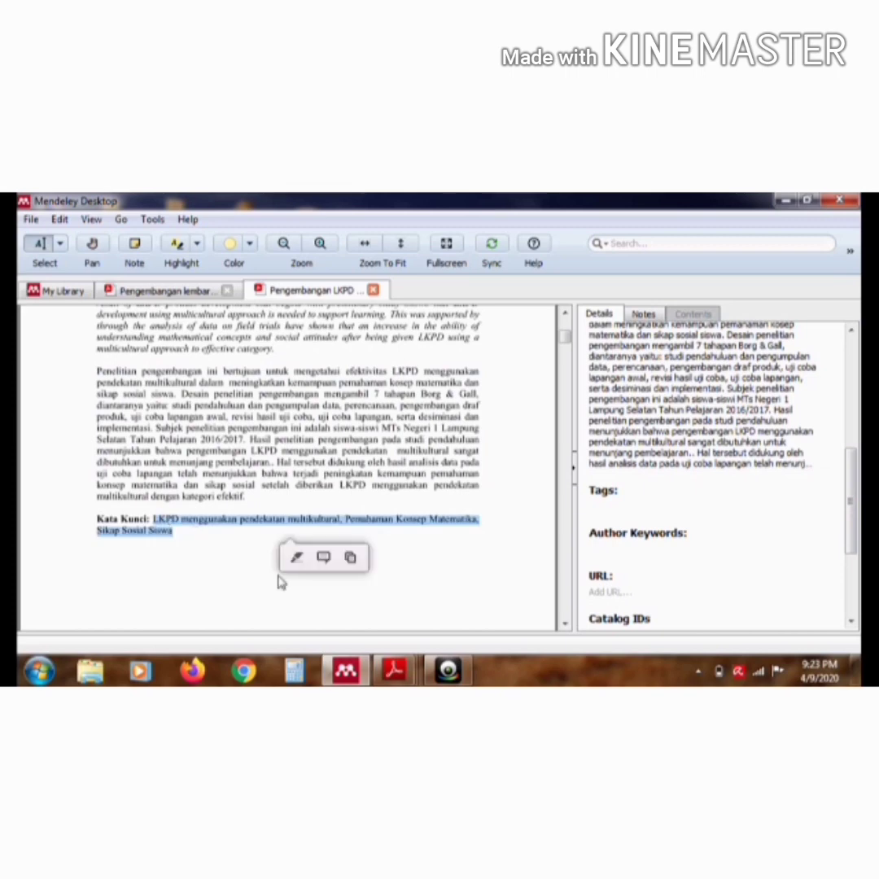
click(350, 557)
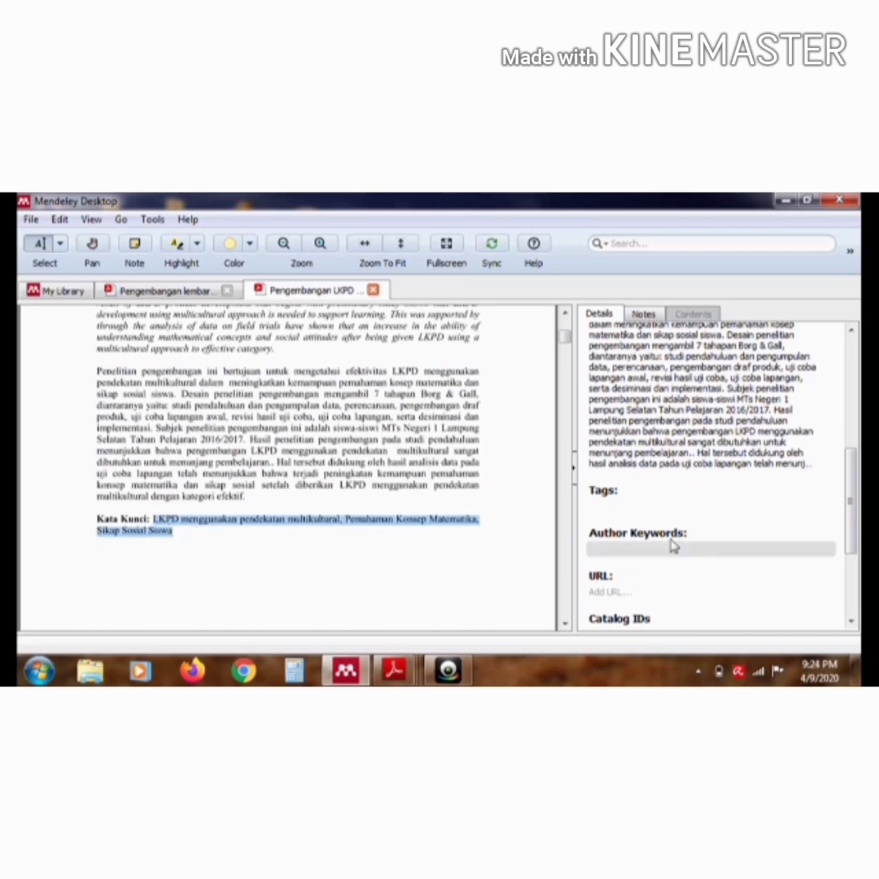
click(684, 547)
key(ctrl+v)
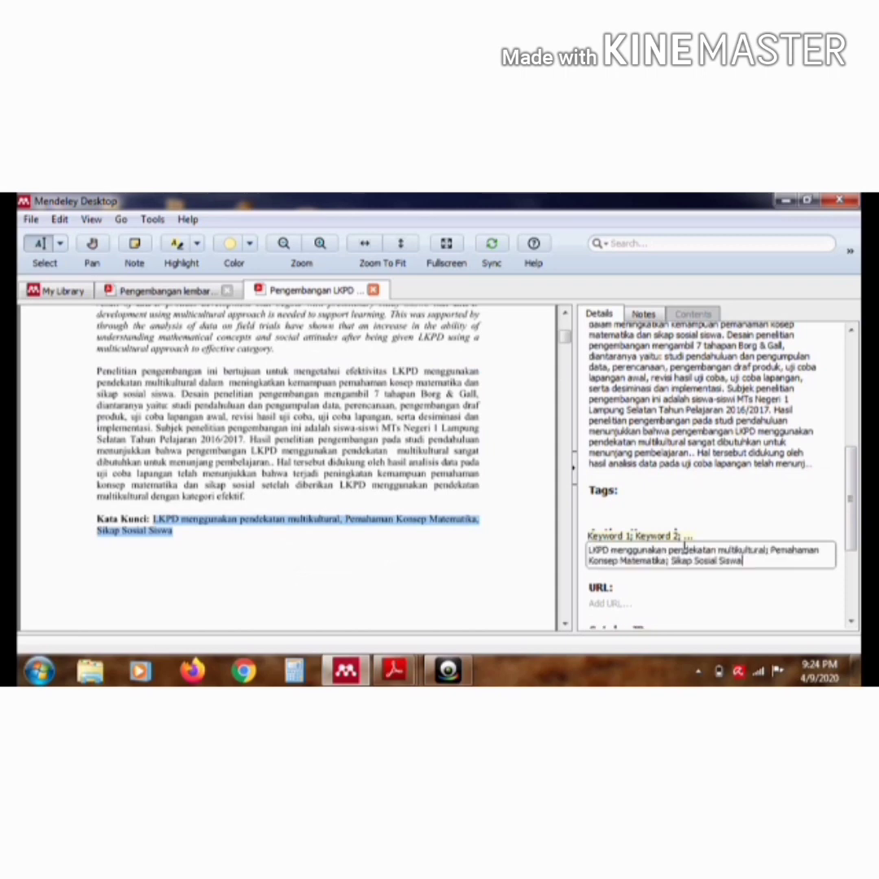
drag(852, 473, 859, 580)
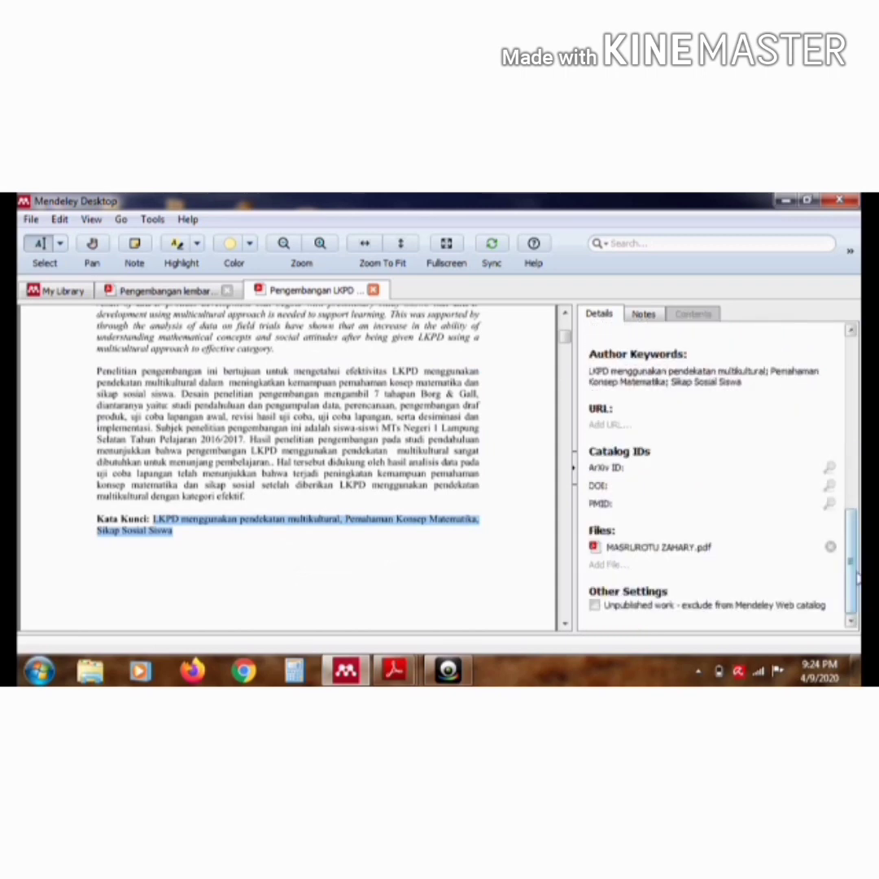
Return to the library and open the article listed as "No Title No Title", showing its details from the title
click(72, 295)
click(338, 399)
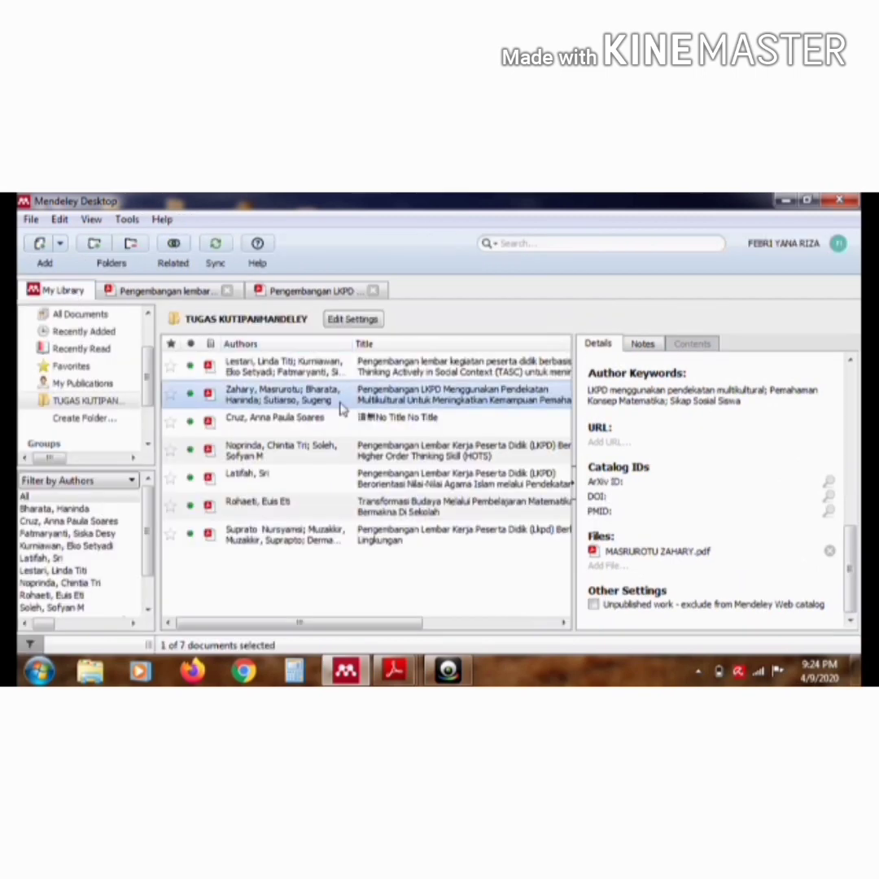
double_click(303, 430)
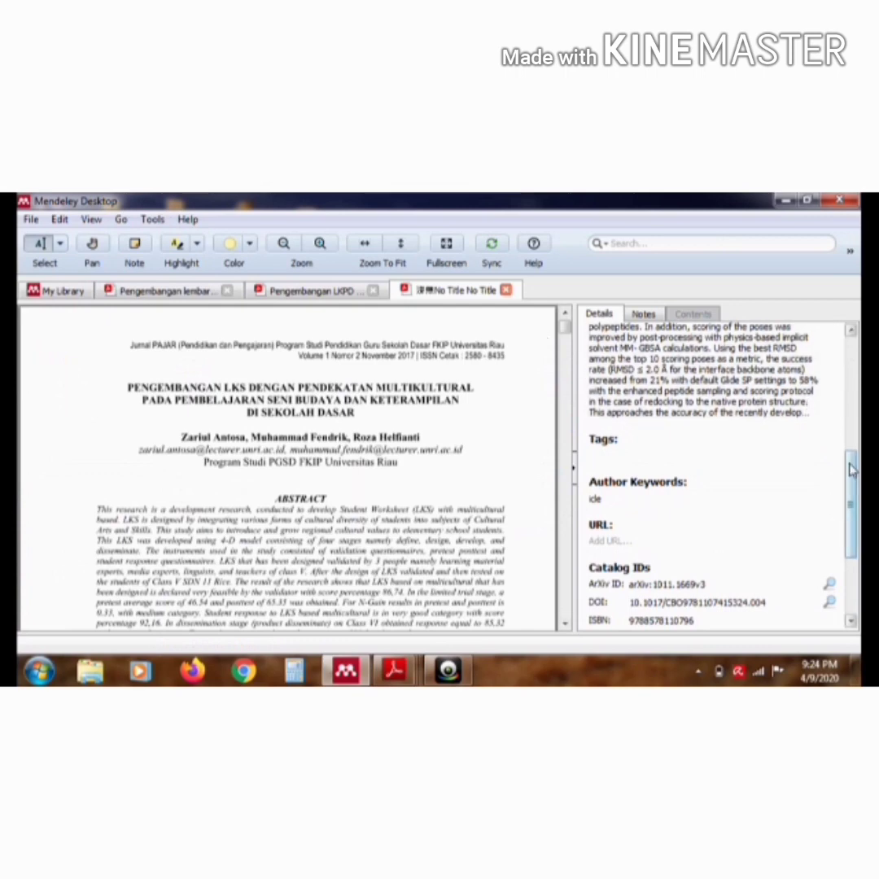
drag(850, 470, 849, 358)
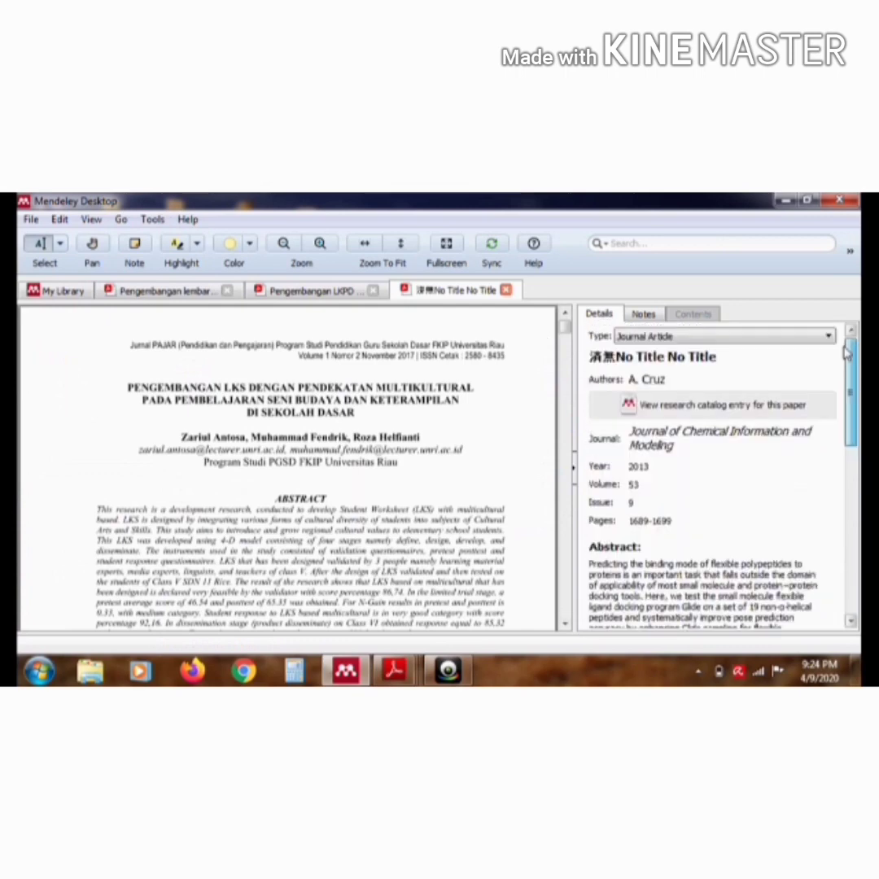
Replace the article's title with "PENGEMBANGAN LKS DENGAN PENDEKATAN MULTIKULTURAL PADA PEMBELAJARAN SENI BUDAYA DAN KETERAMPILAN DI SEKOLAH DASAR", matching the PDF heading
click(743, 359)
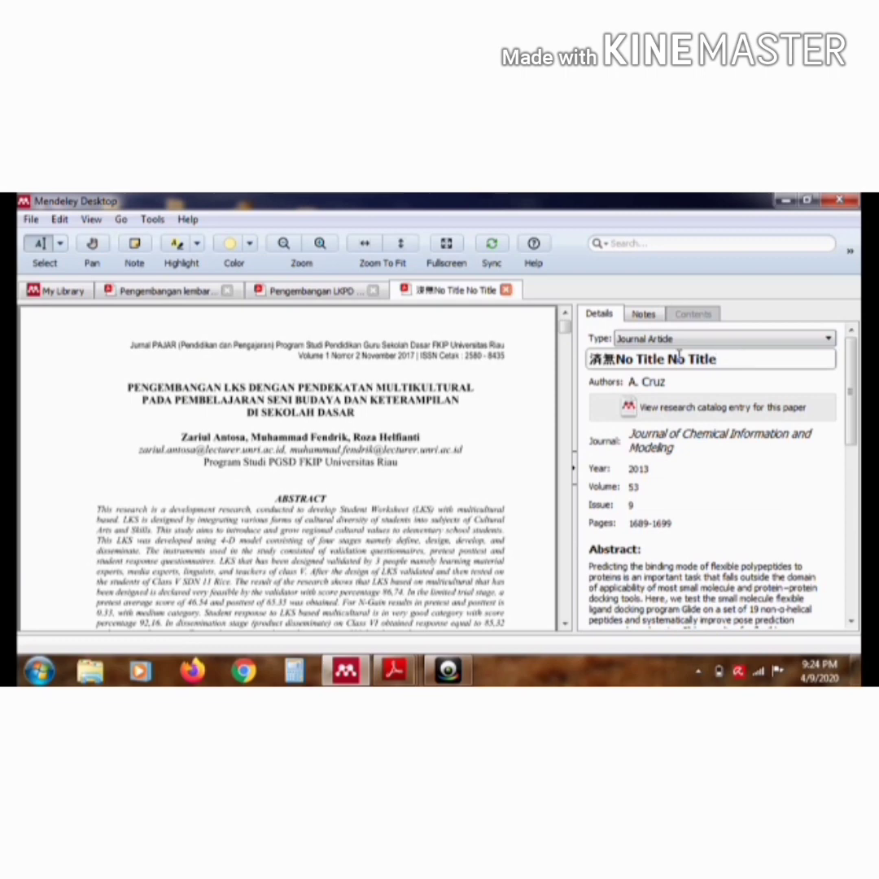
drag(679, 356, 611, 352)
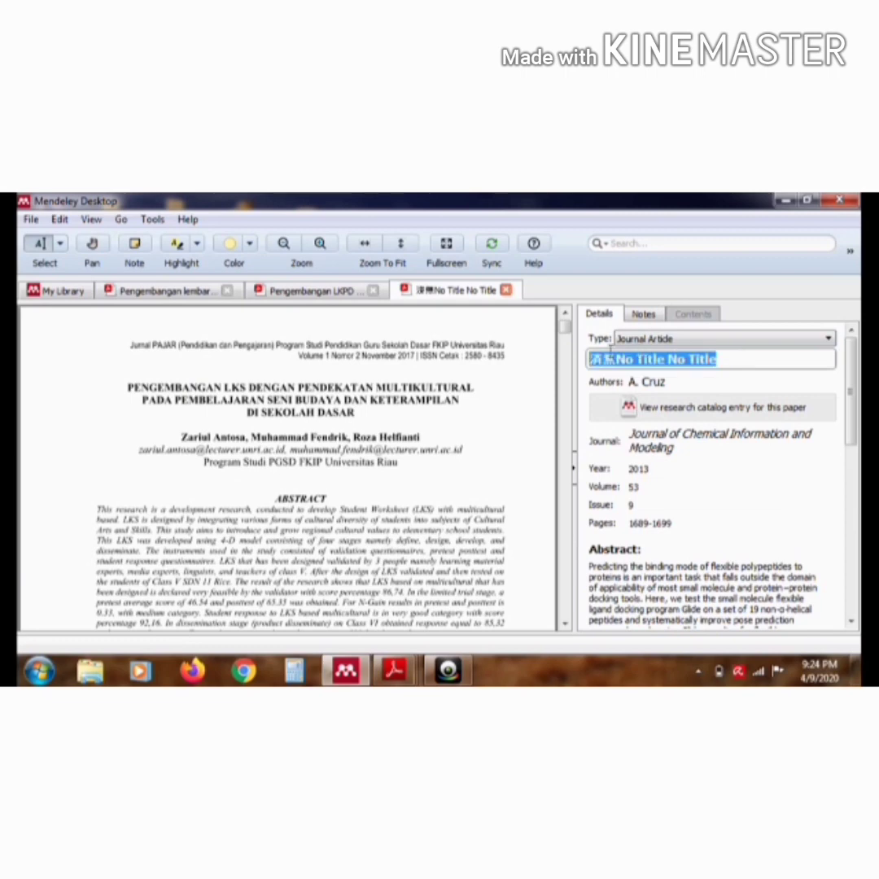
text(PENGE)
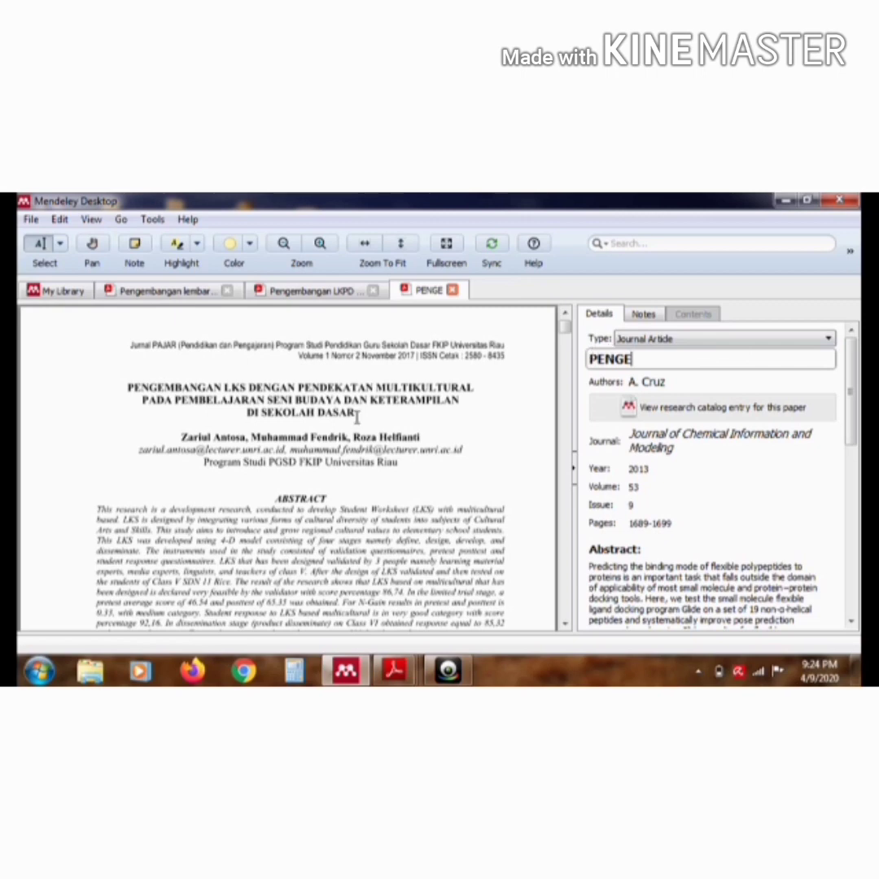
text(MBANGAN)
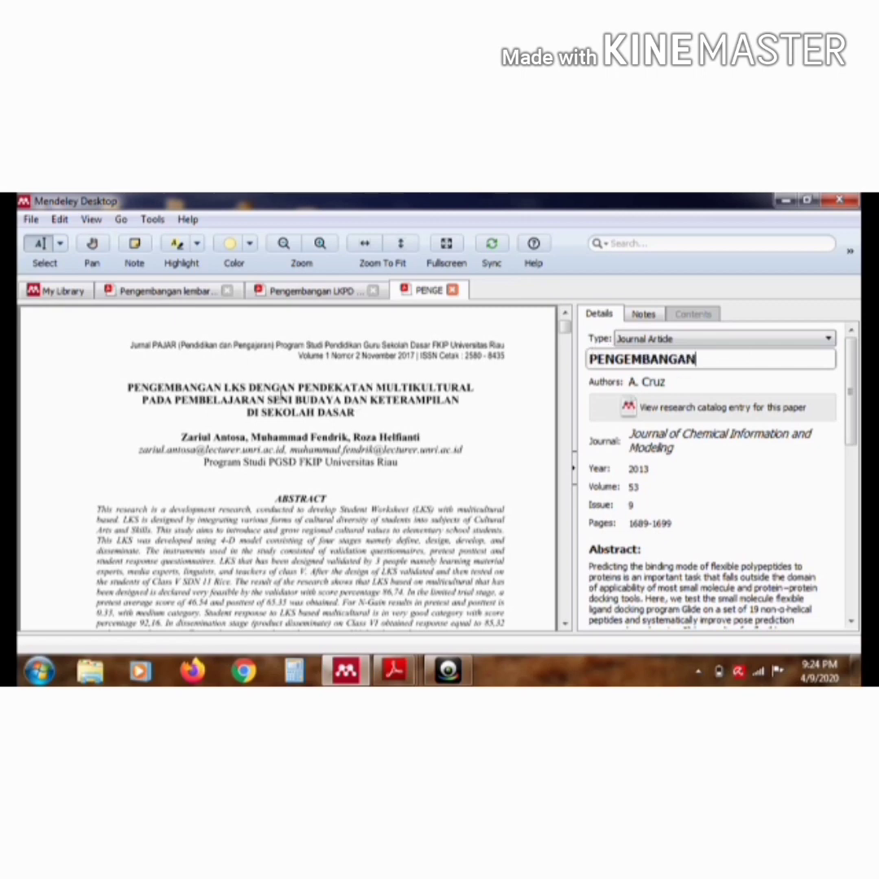
drag(225, 388, 355, 415)
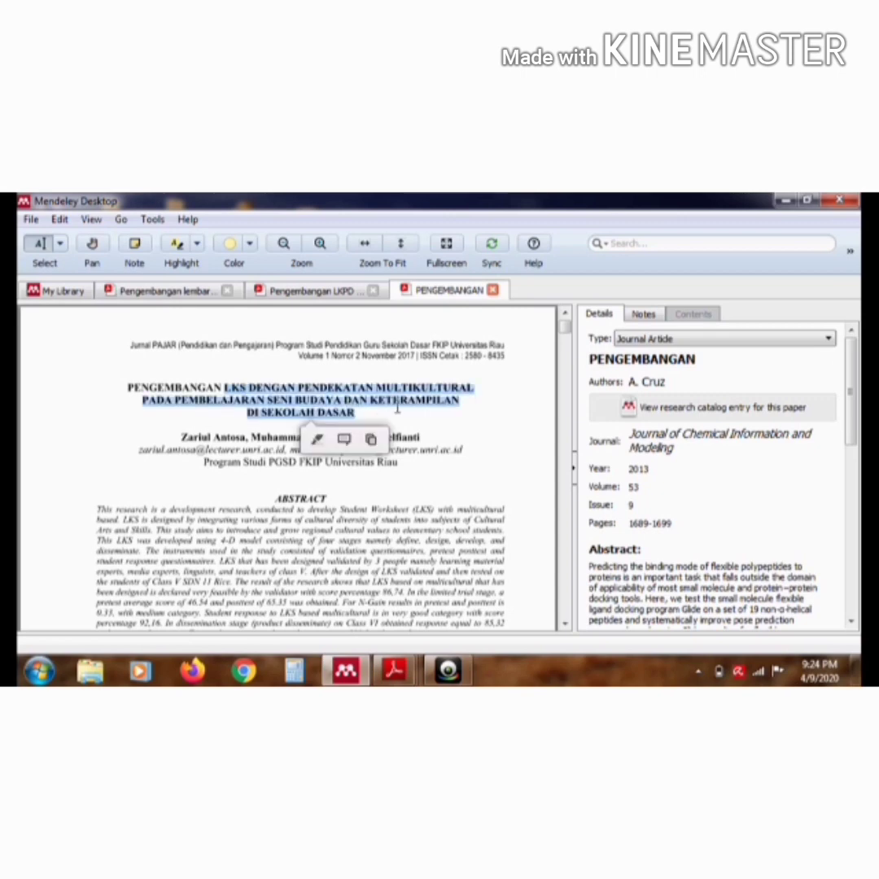
click(372, 440)
click(702, 360)
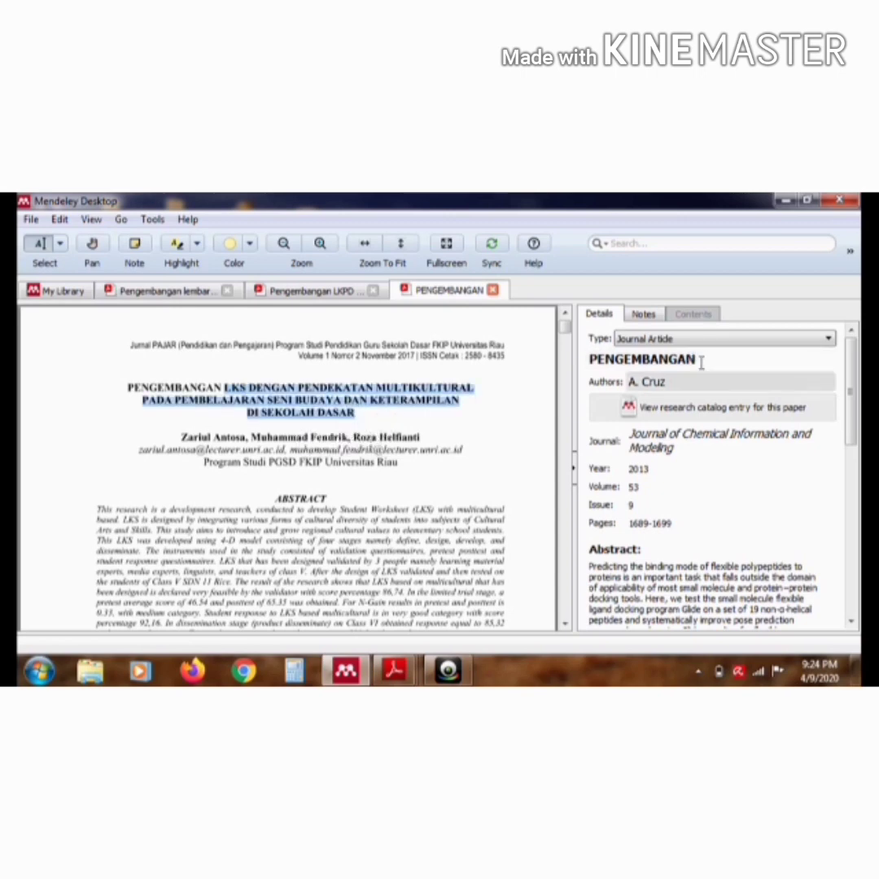
key(ctrl+v)
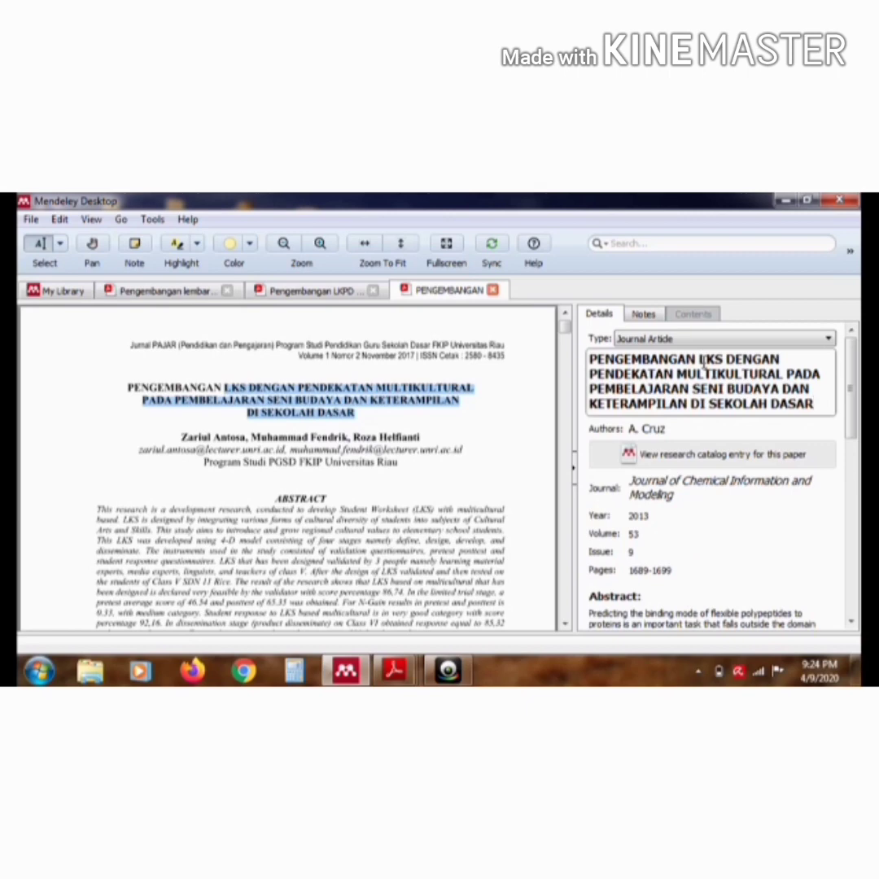
Replace the article's wrong English abstract with the Indonesian paragraph under "ABSTRAK" in the PDF
click(852, 389)
drag(855, 389, 859, 437)
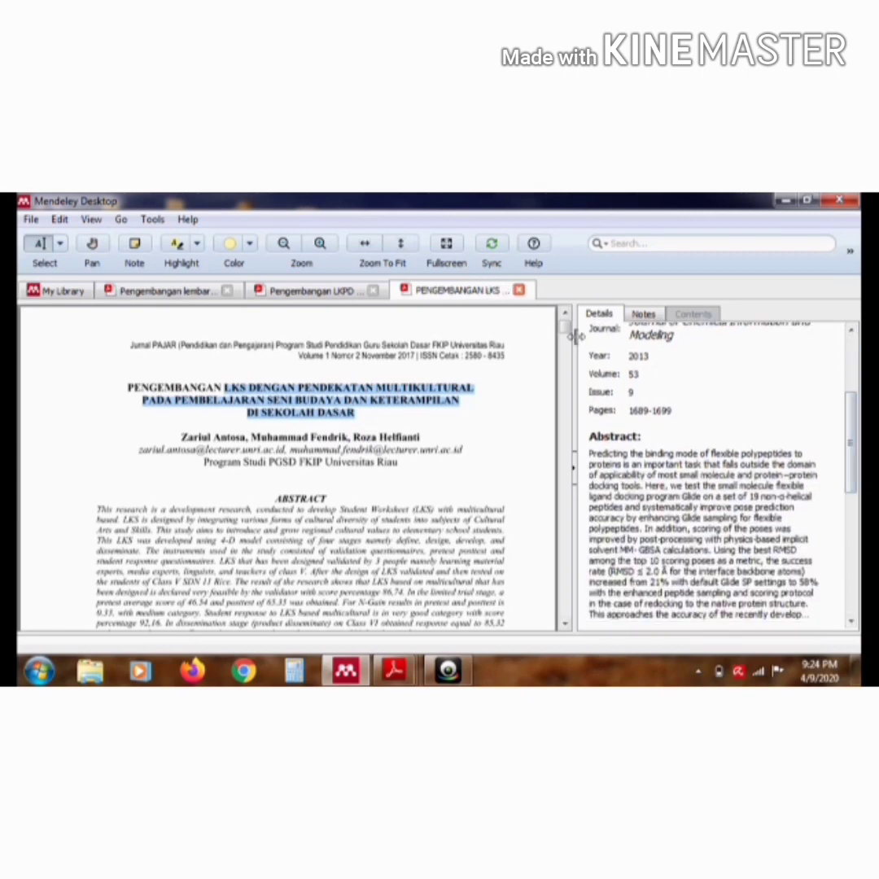
drag(567, 328, 568, 341)
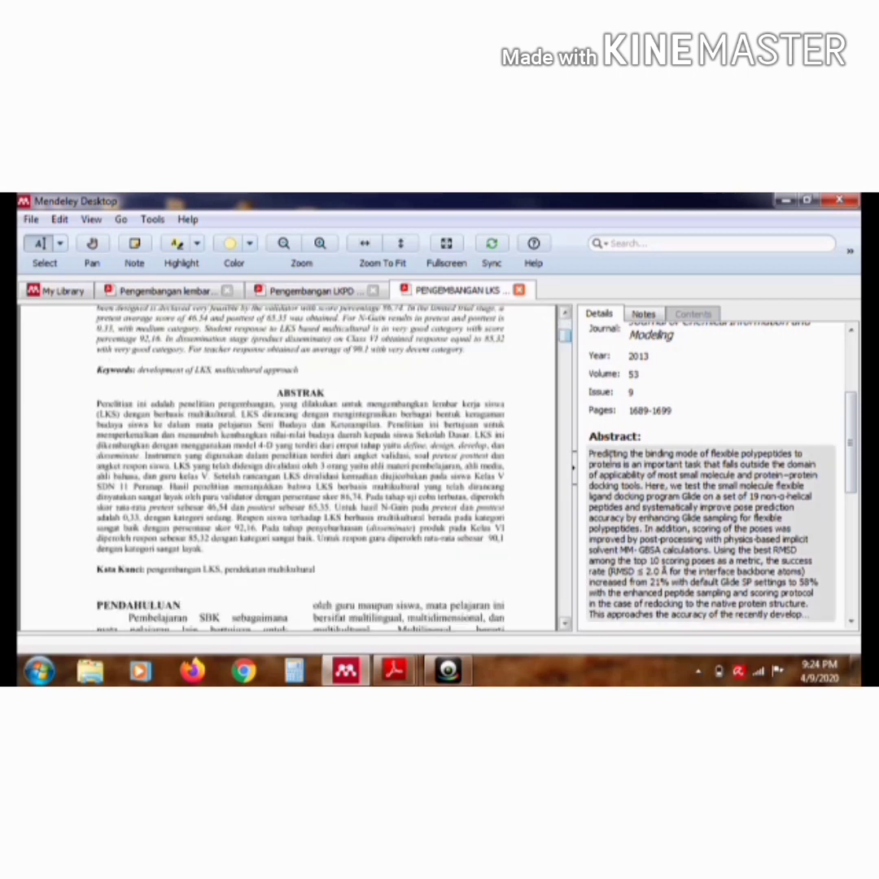
click(609, 453)
key(ctrl+a)
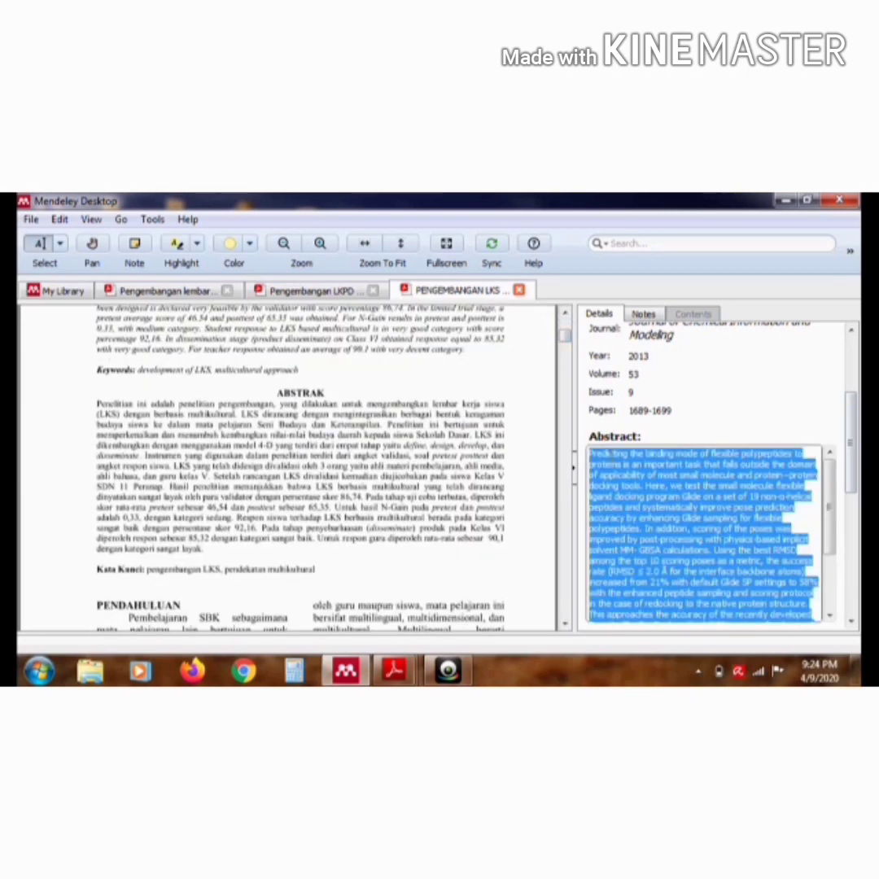
key(Delete)
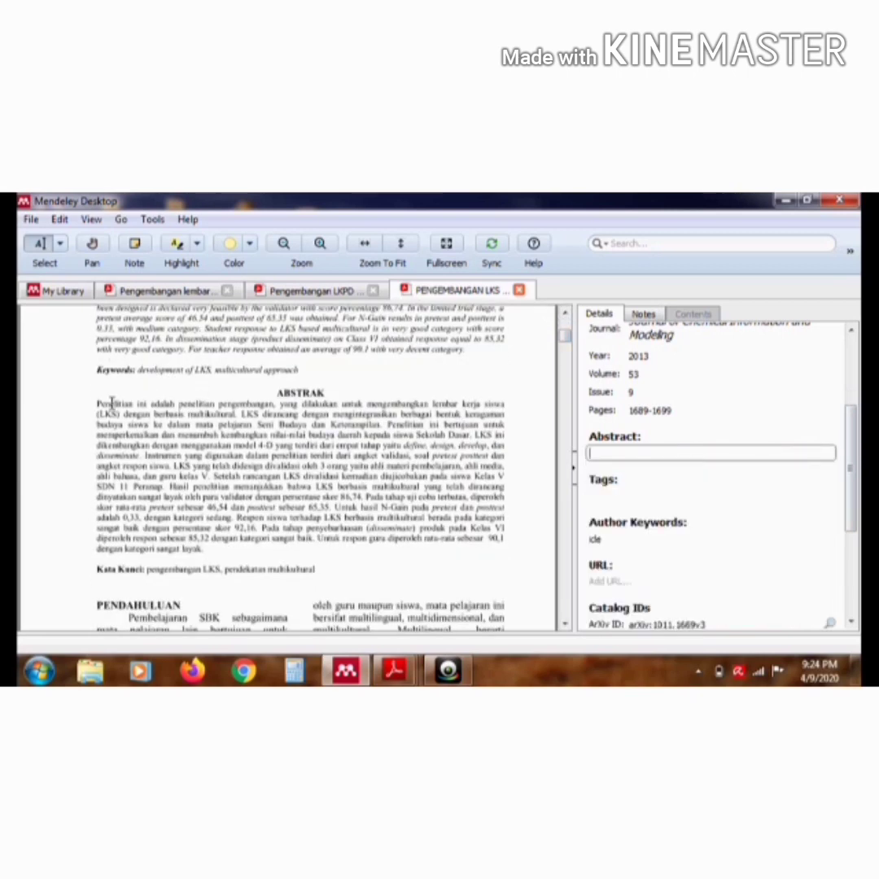
drag(97, 404, 504, 446)
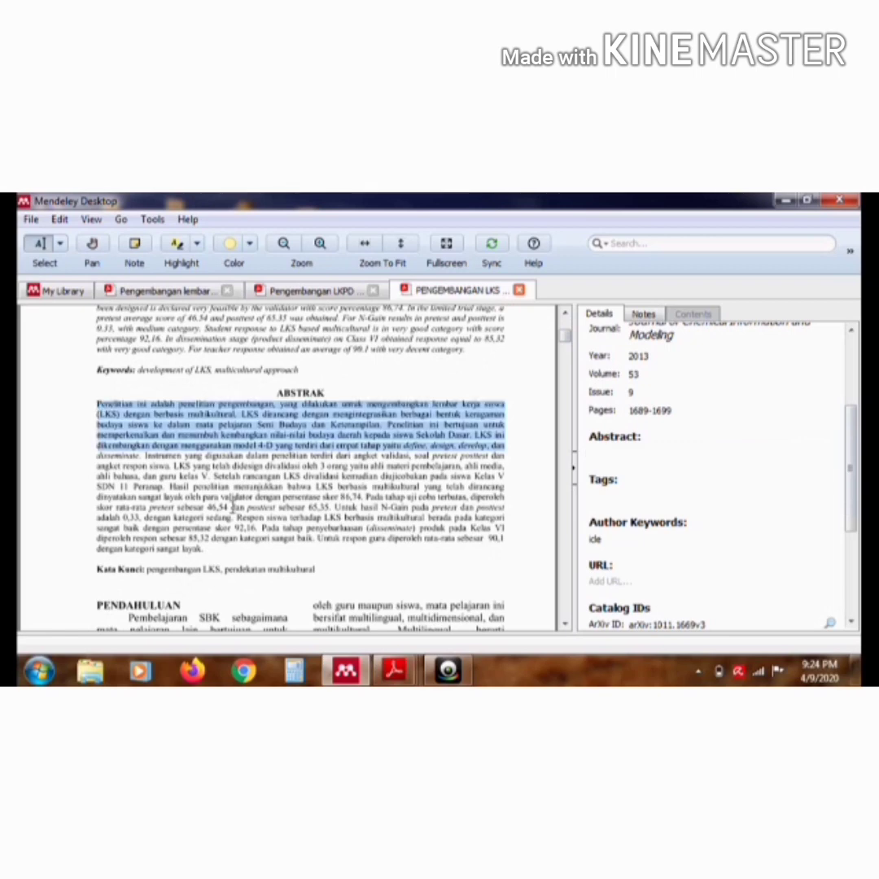
drag(233, 507, 236, 555)
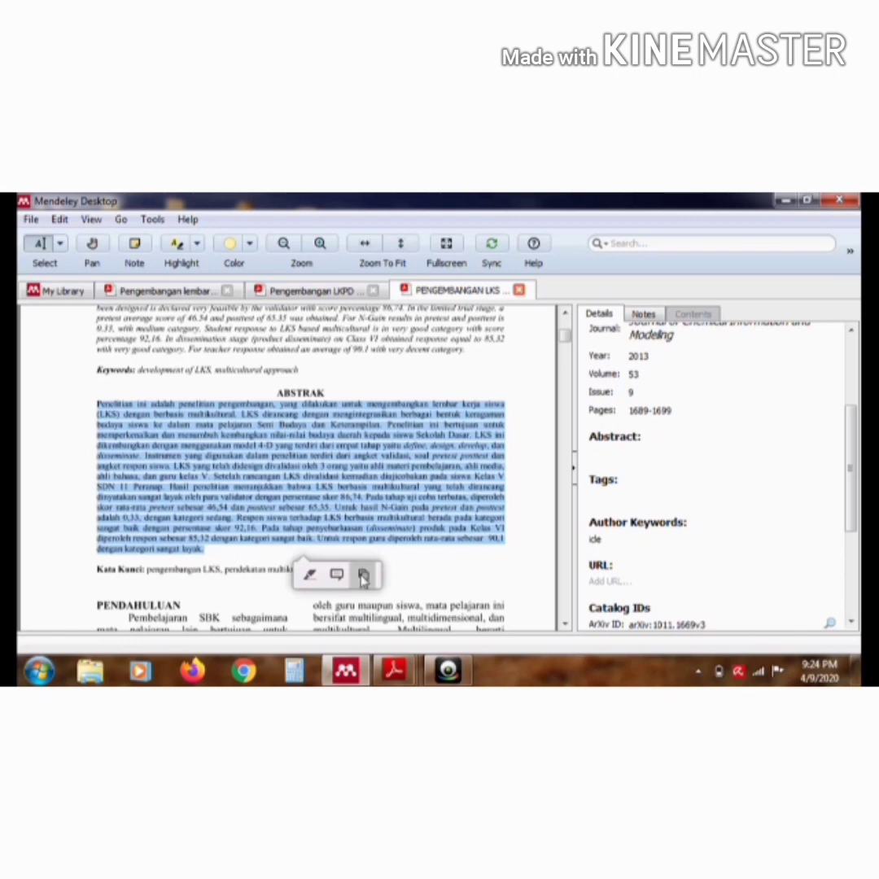
click(363, 575)
click(628, 454)
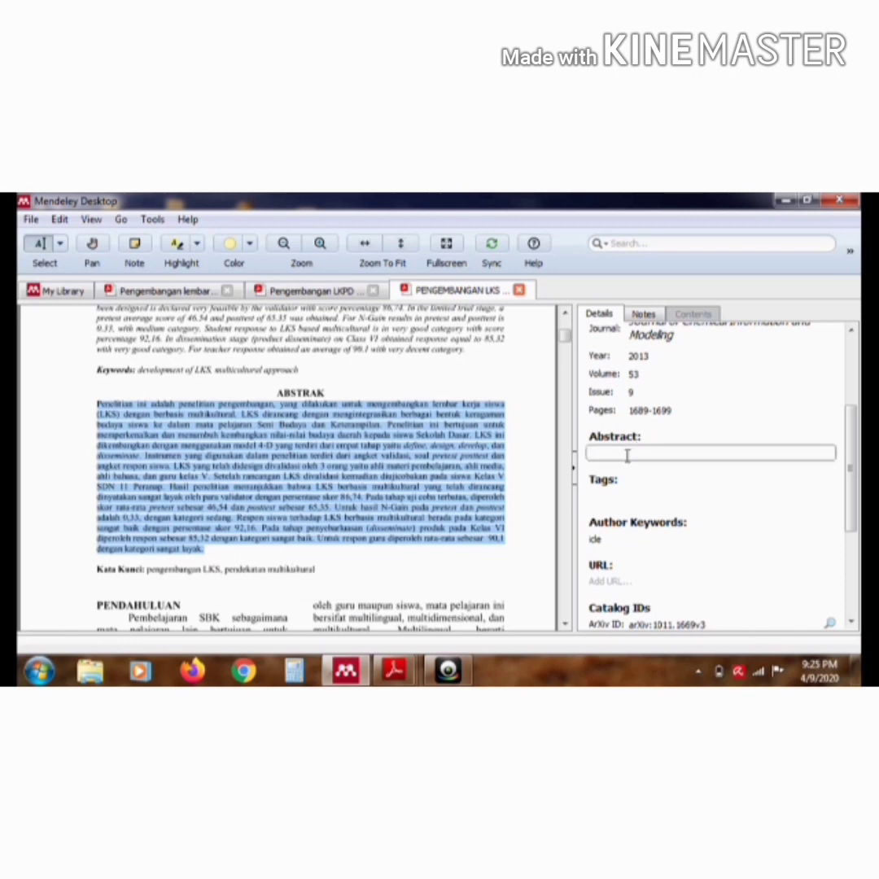
key(ctrl+v)
Replace the author keyword "icle" with "pengembangan LKS, pendekatan multikultural", copied from the "Kata Kunci" line of the PDF
click(853, 486)
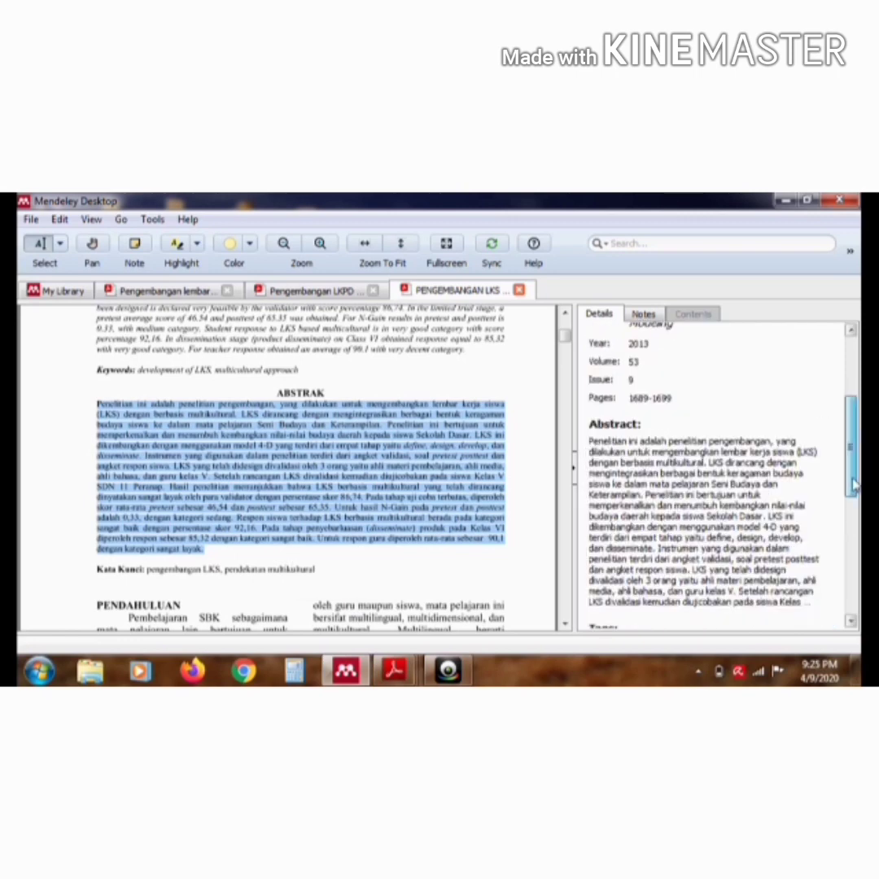
scroll(851, 492, down, 5)
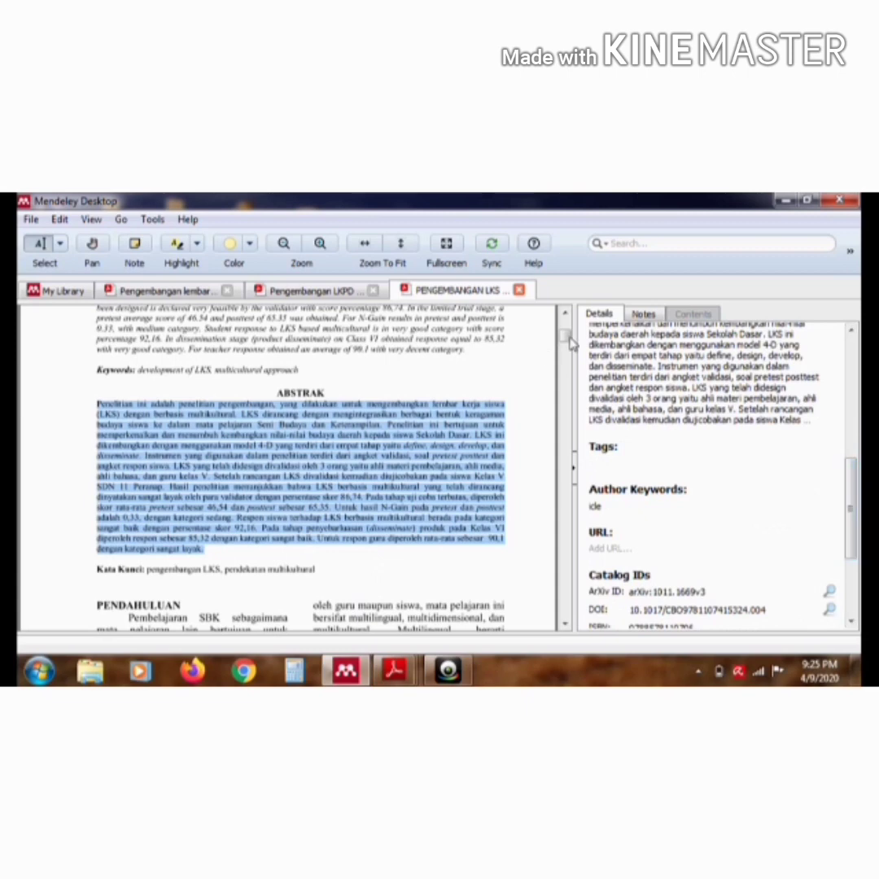
scroll(569, 337, down, 4)
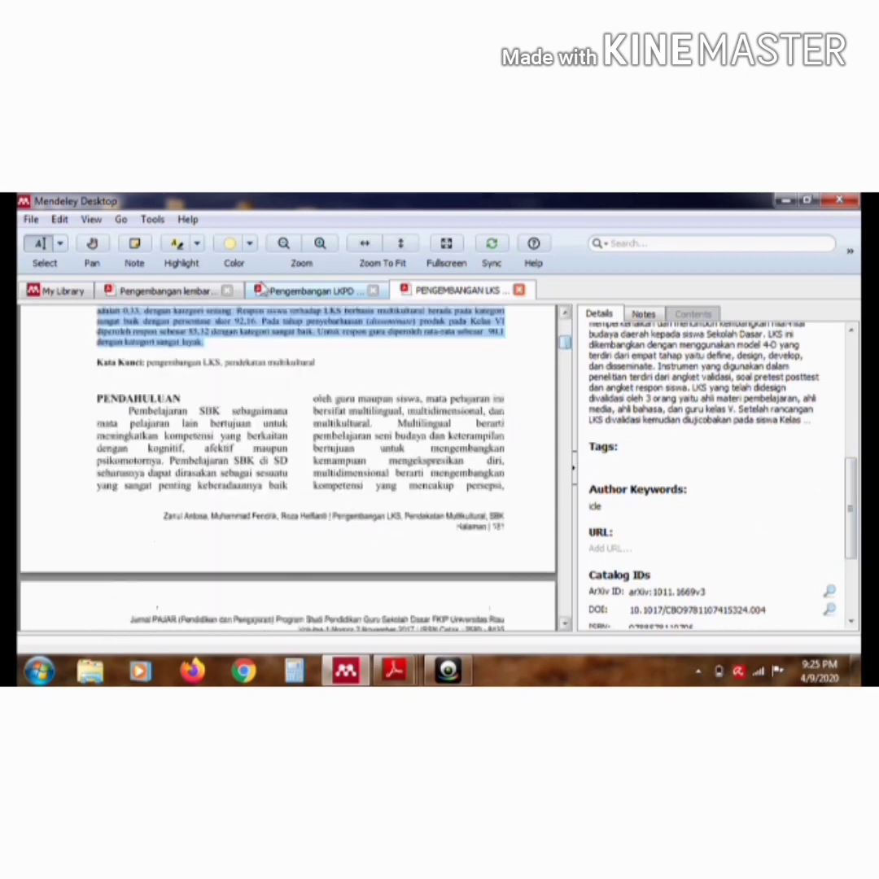
drag(148, 363, 290, 374)
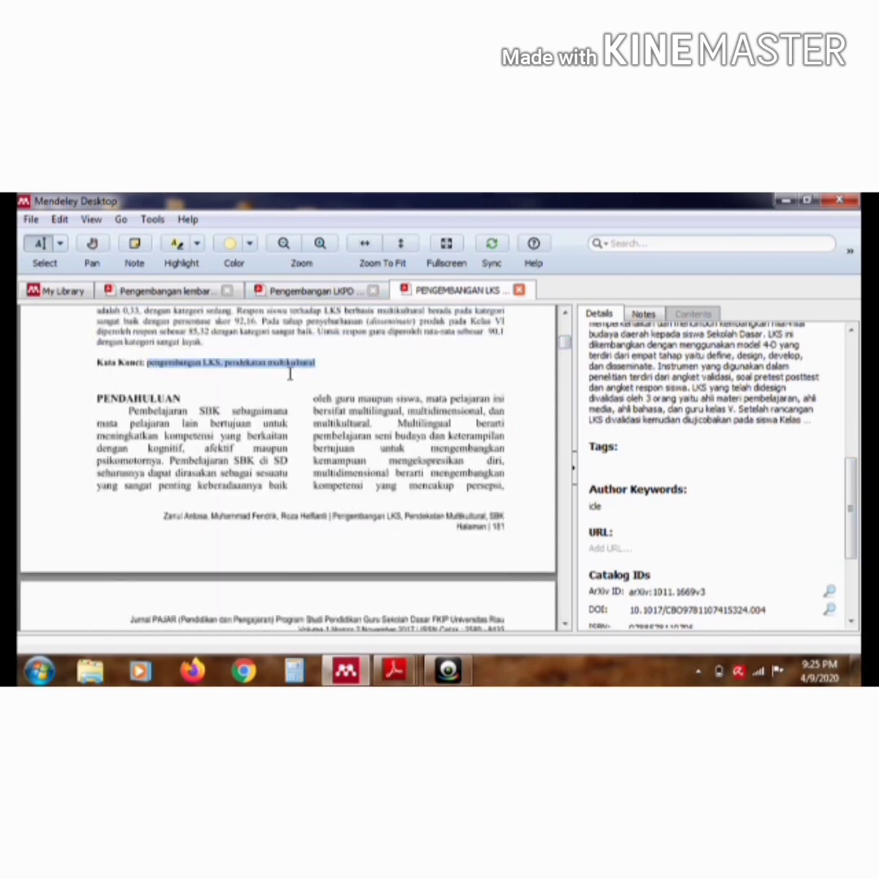
click(293, 389)
click(620, 505)
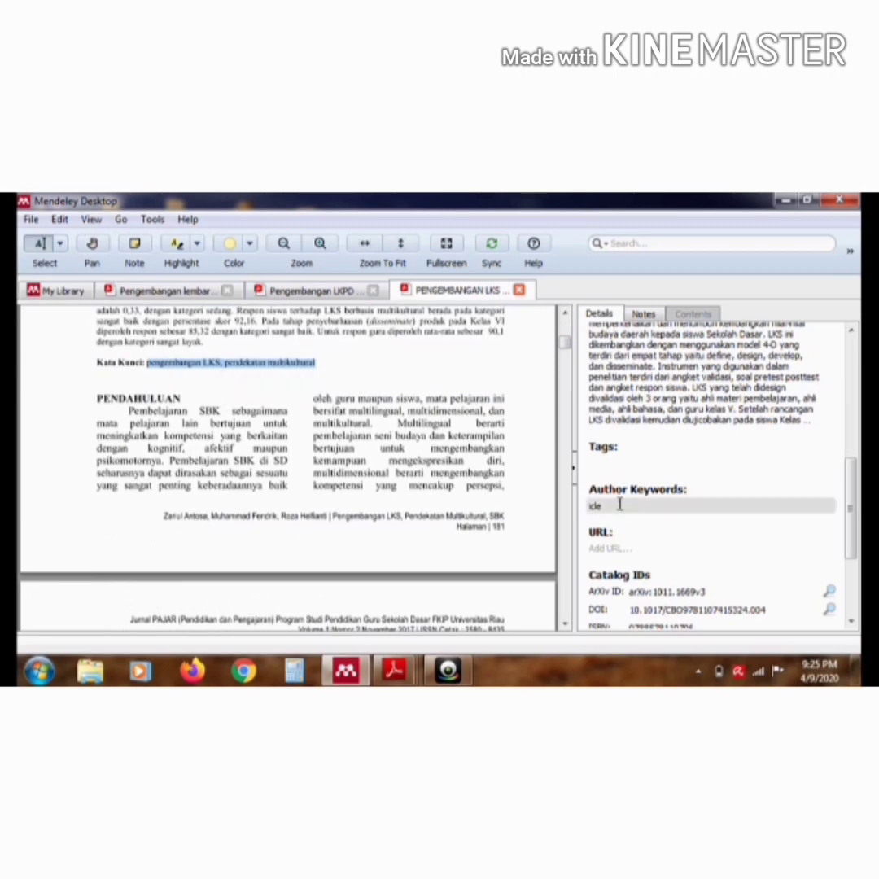
key(BackSpace)
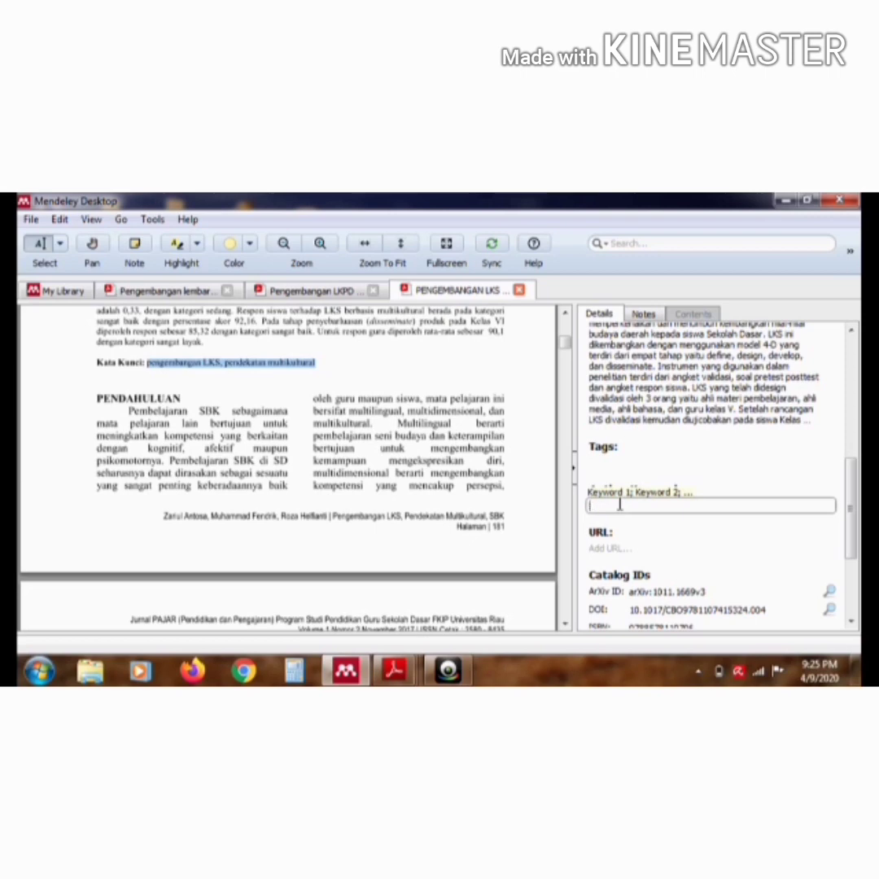
key(ctrl+v)
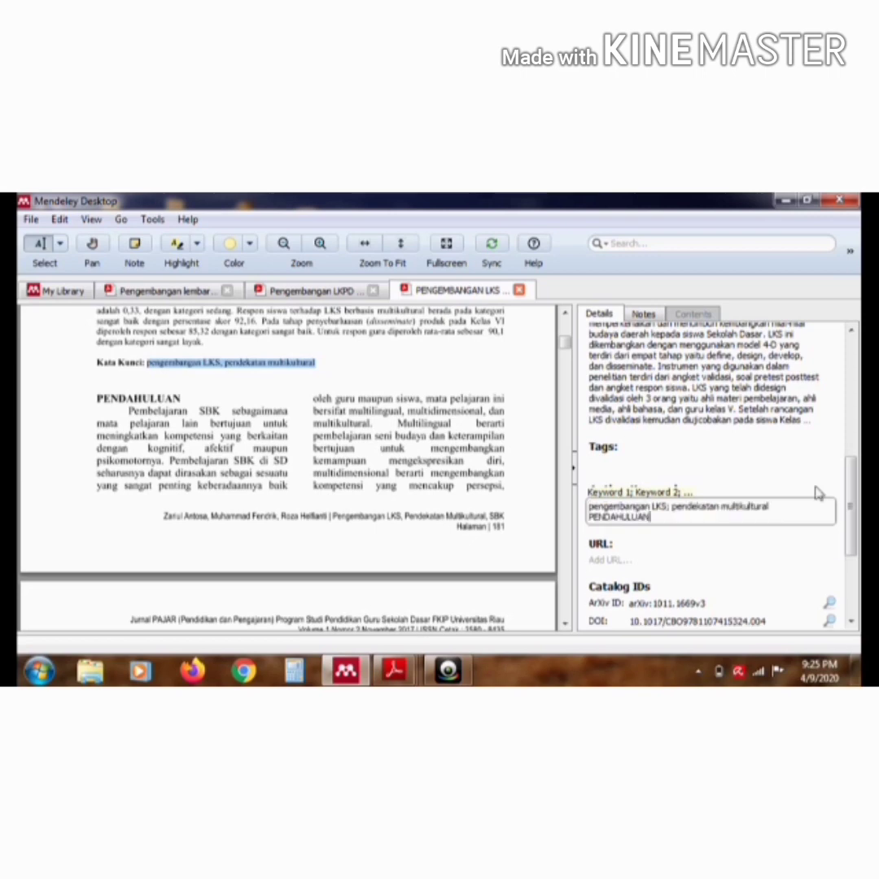
drag(851, 483, 851, 539)
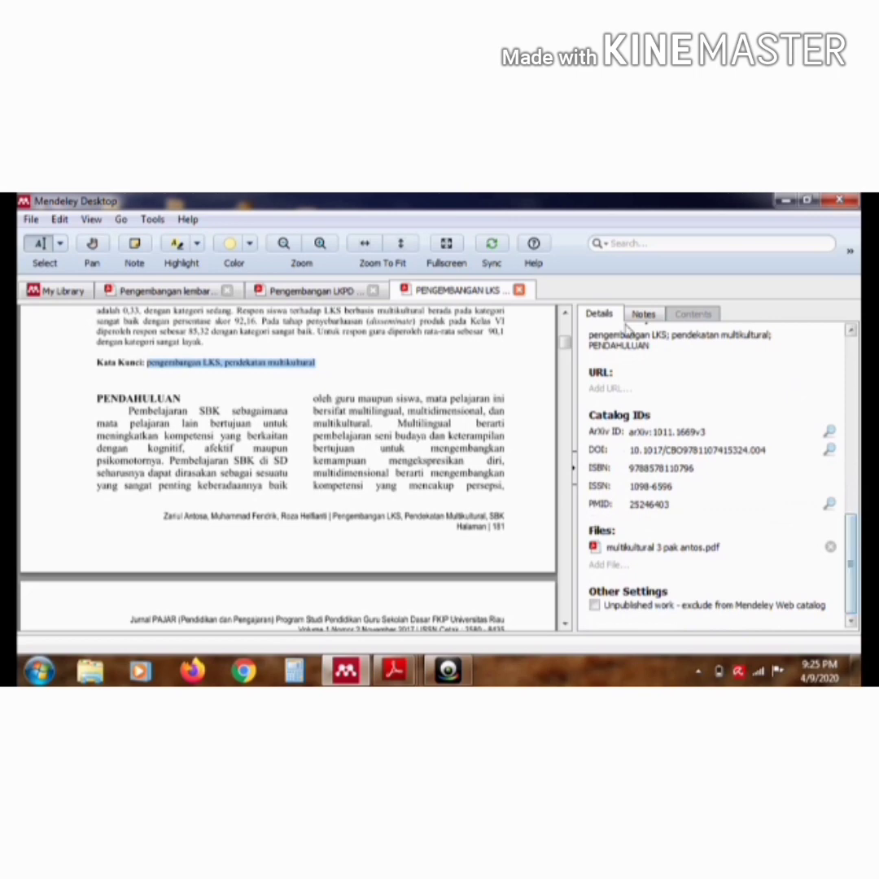
Return to the library, open the article "Pengembangan Lembar Kerja Peserta Didik (LKPD) Berbasis Higher Order Thinking Skill (HOTS)" and review its details
click(65, 290)
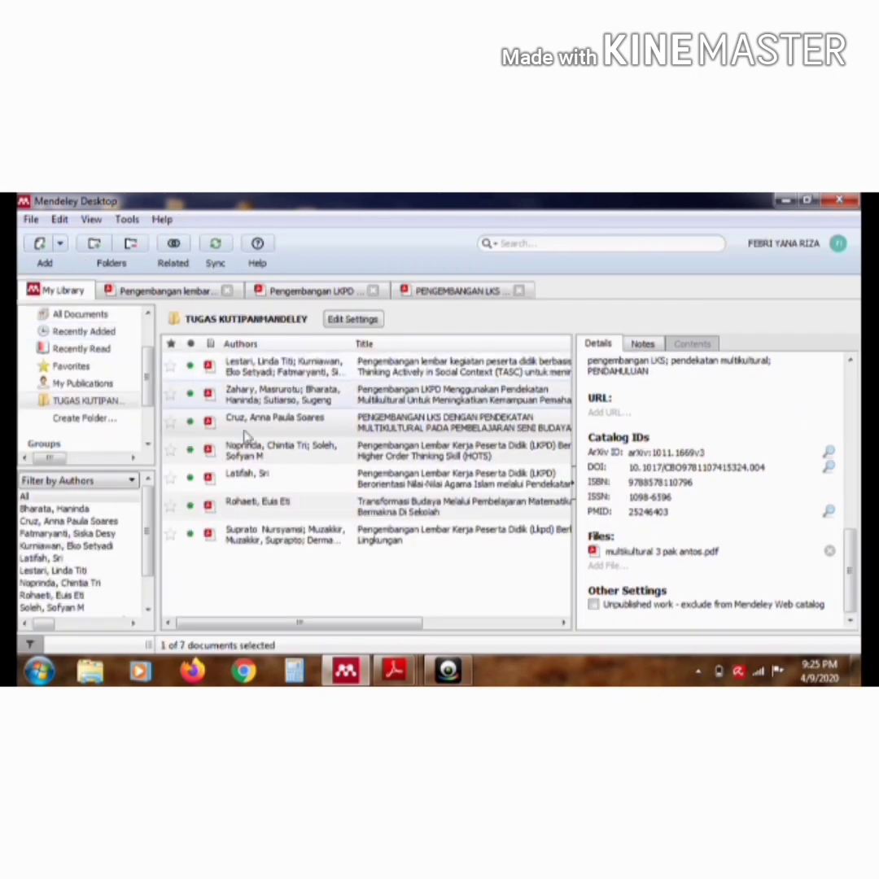
double_click(266, 455)
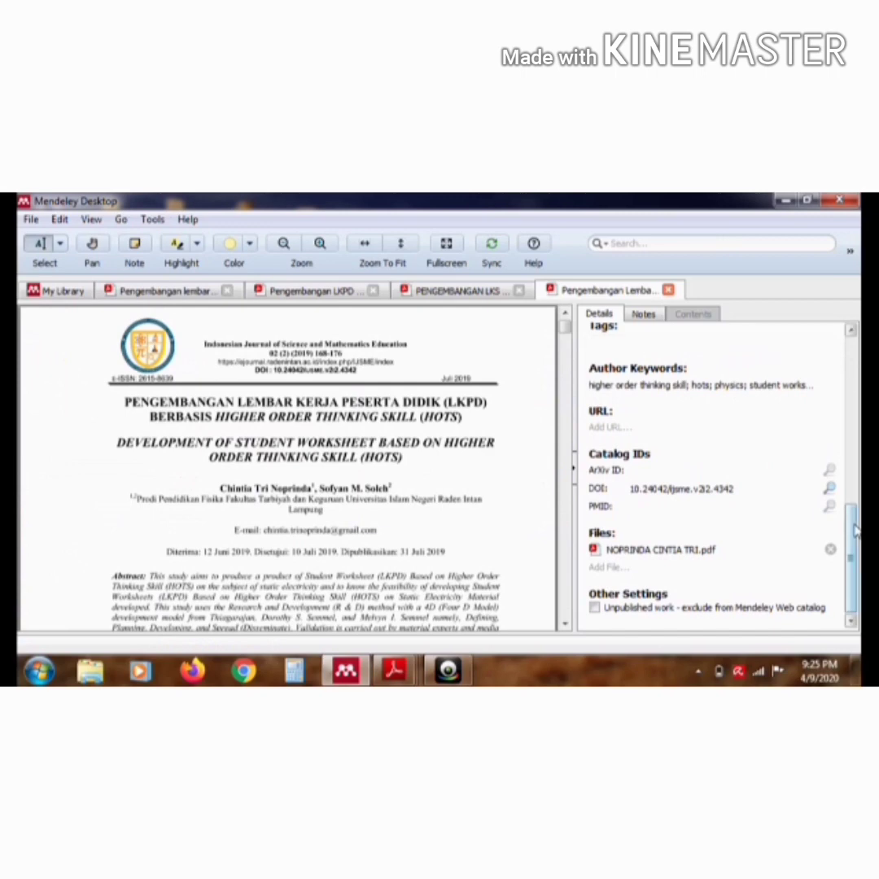
drag(854, 529, 855, 369)
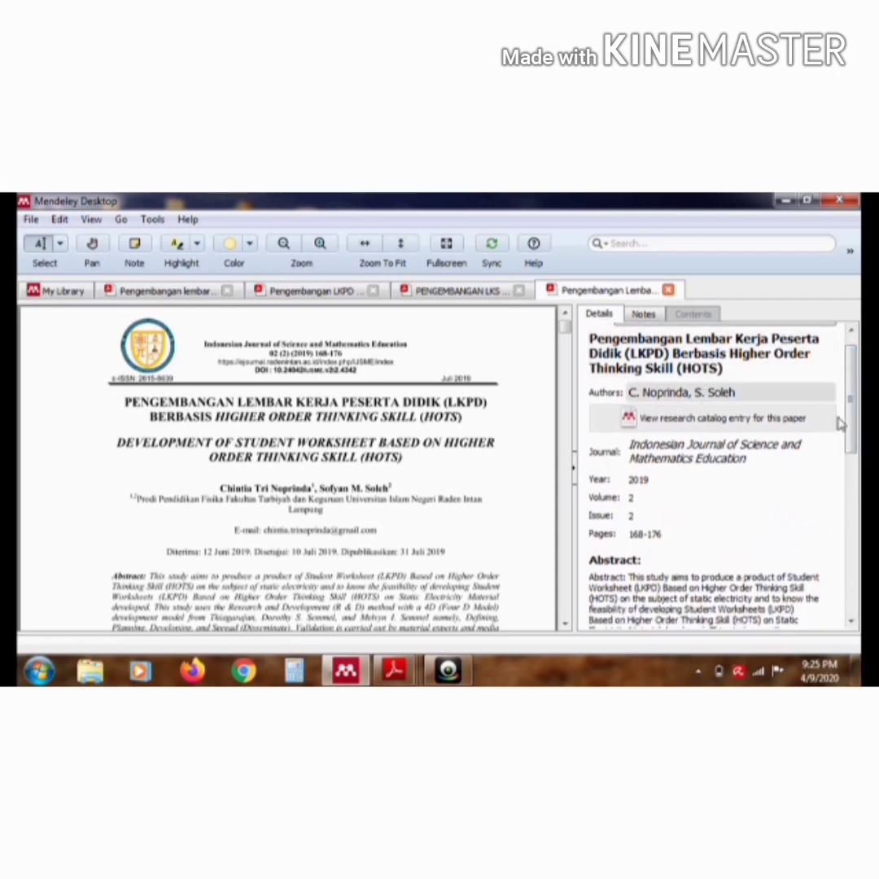
scroll(761, 462, down, 5)
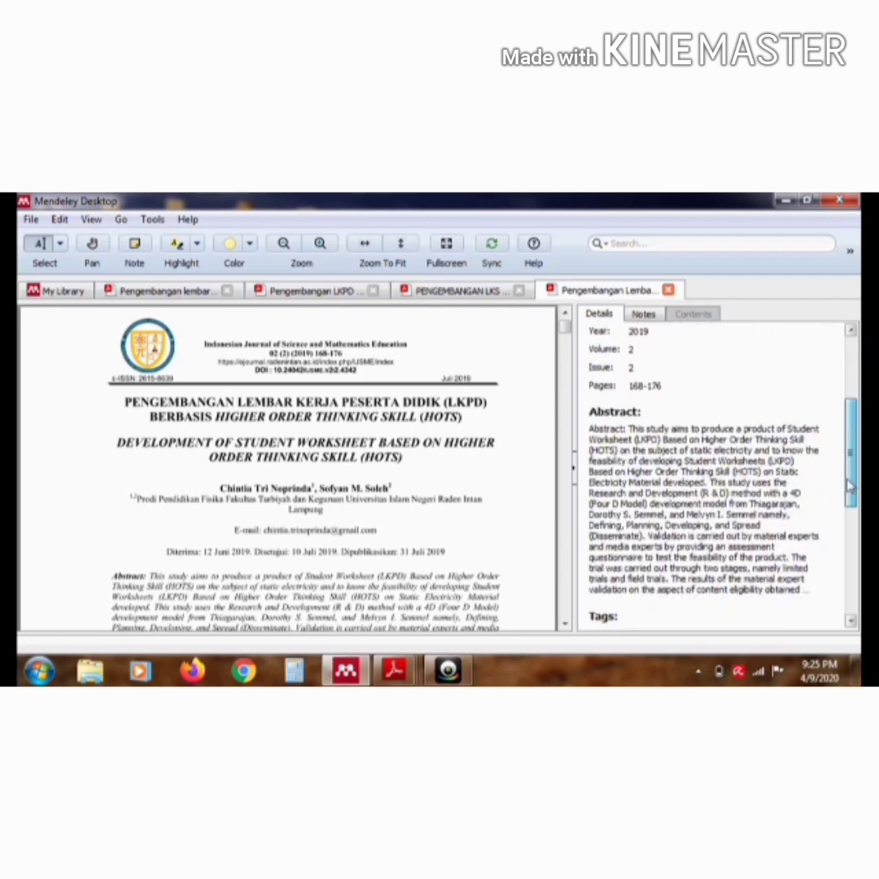
Replace the article's English abstract with the Indonesian paragraph that follows "Abstrak:" in the PDF
click(761, 462)
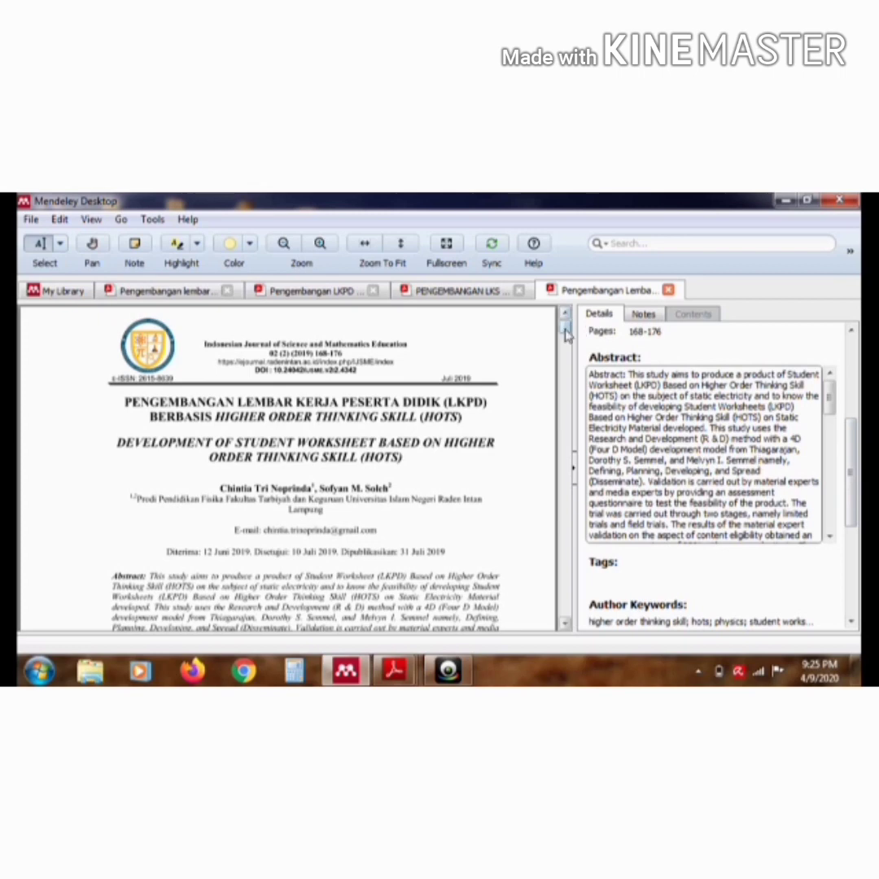
scroll(567, 338, down, 1)
drag(568, 337, 567, 345)
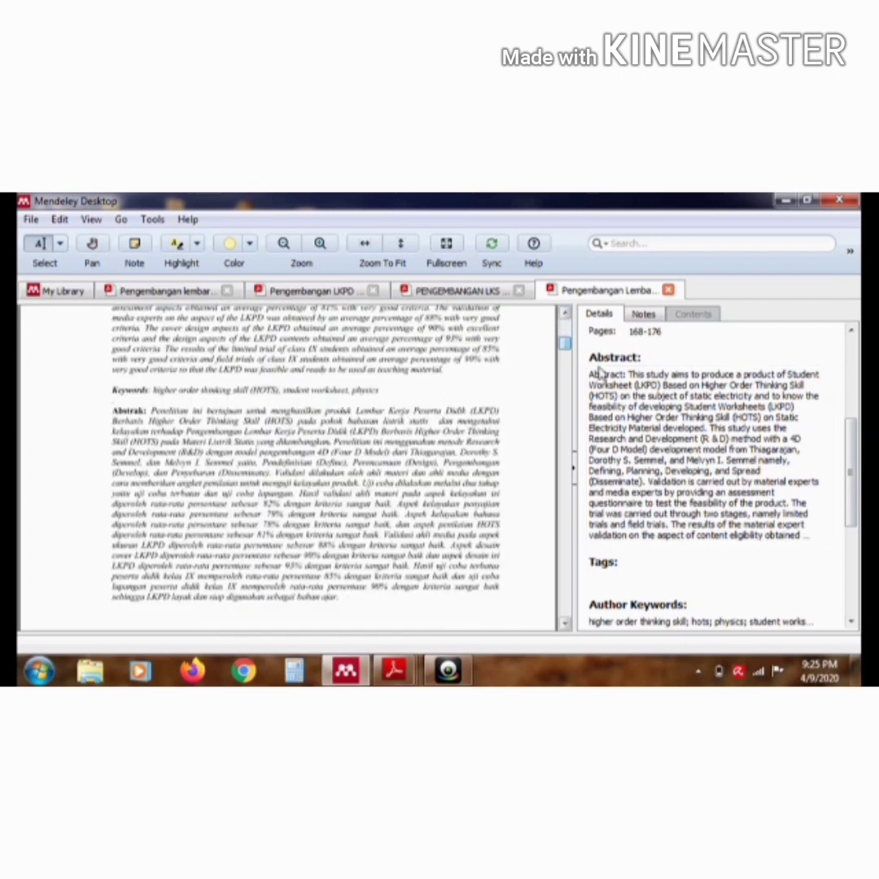
click(643, 404)
key(ctrl+a)
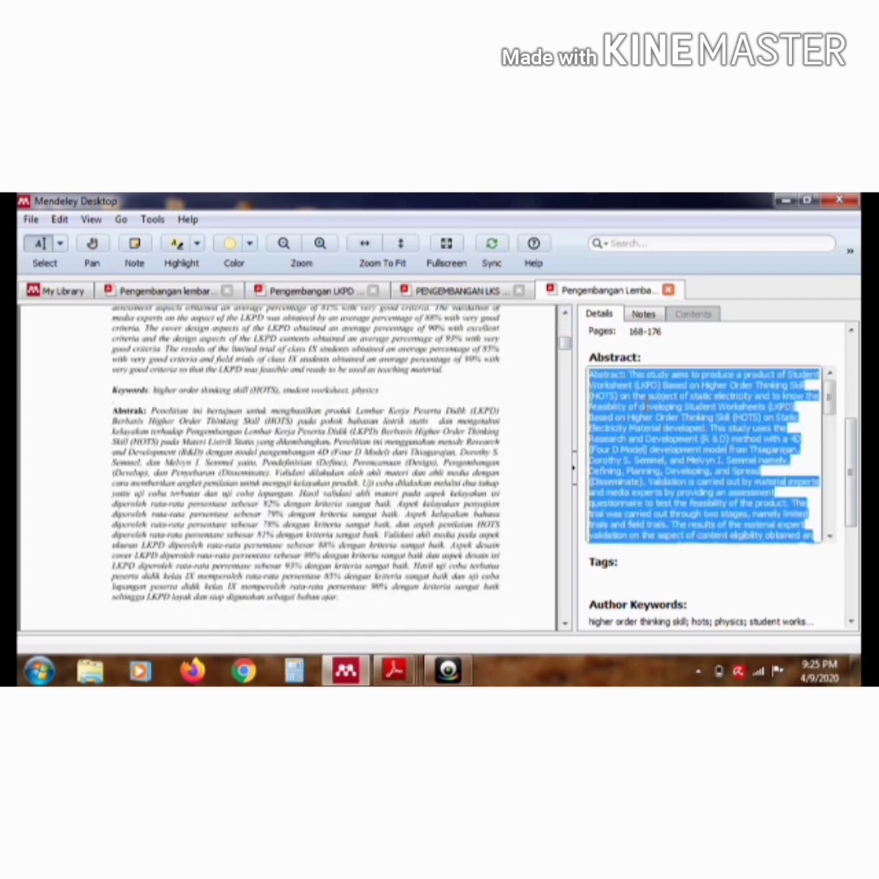
key(Delete)
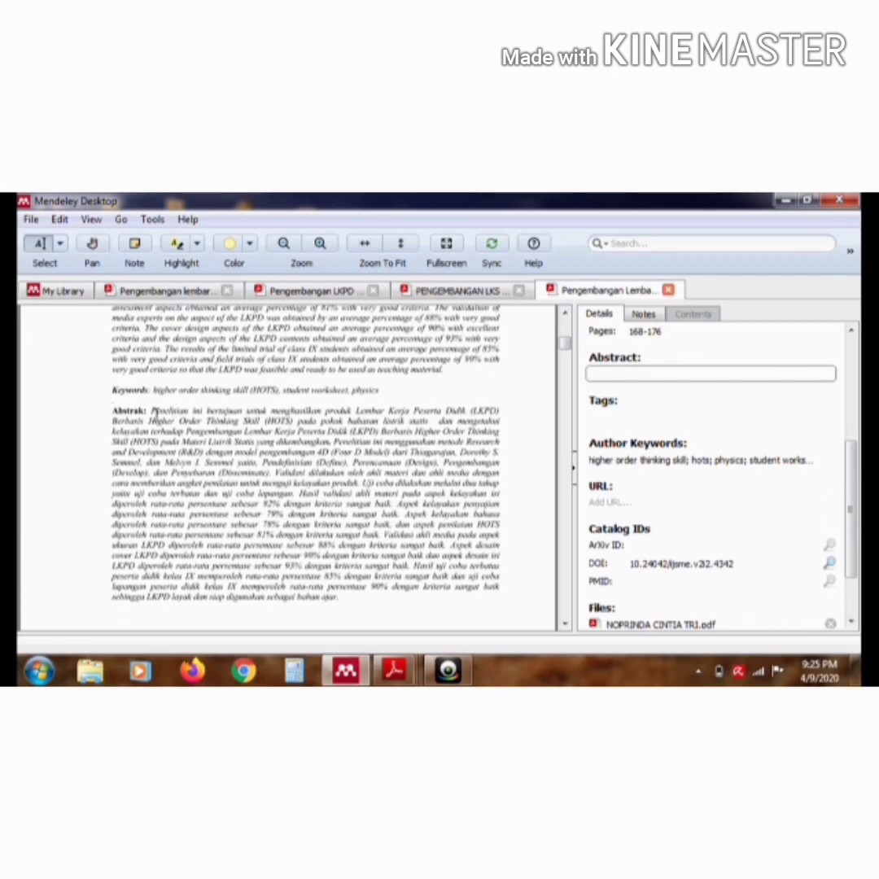
drag(152, 411, 341, 597)
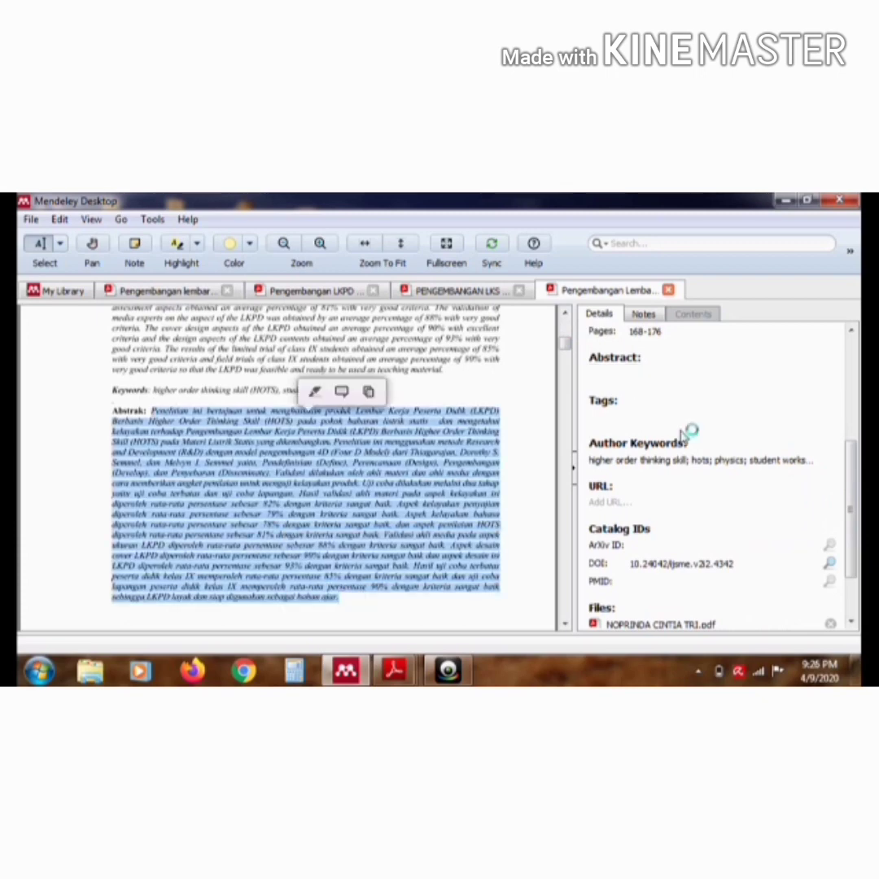
click(660, 374)
key(ctrl+v)
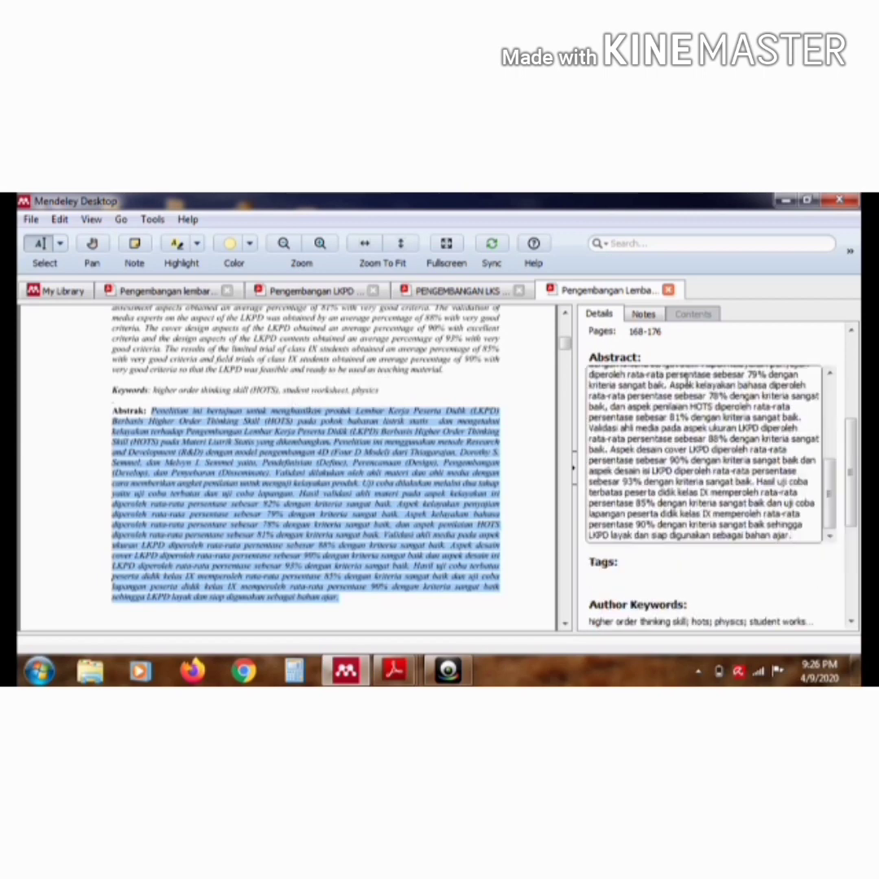
Replace the English author keywords with "higher order thinking skill (HOTS), LKPD, fisika" from the "Kata Kunci" line on page 2 of the PDF
drag(855, 448, 851, 473)
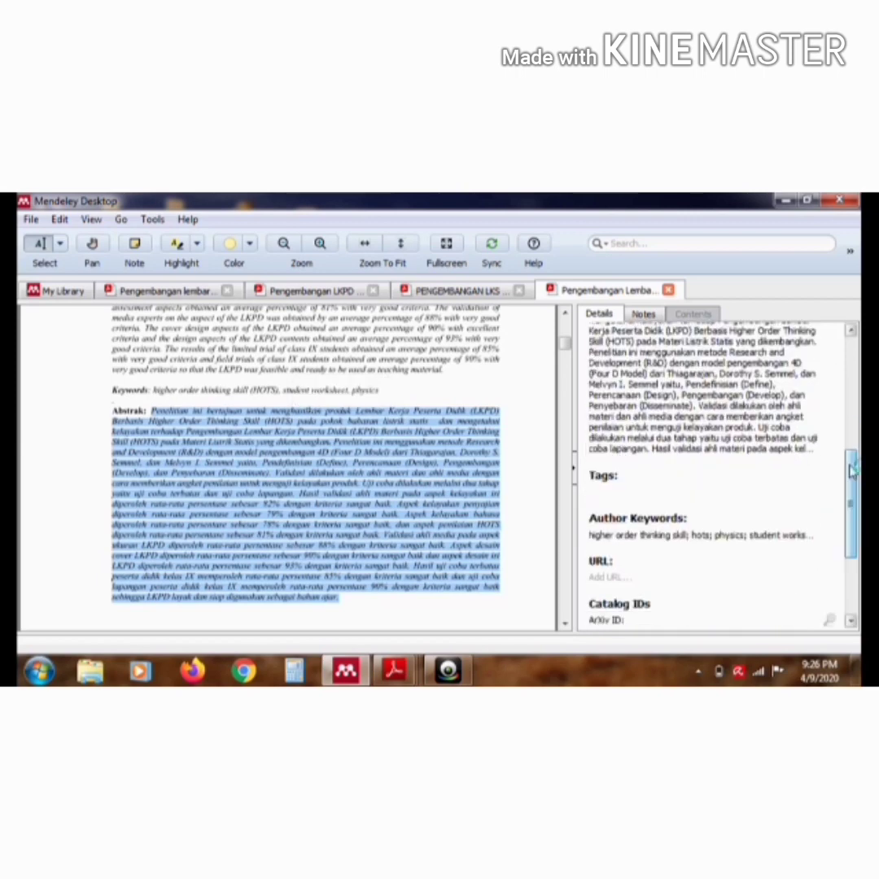
scroll(573, 347, down, 1)
scroll(575, 352, down, 3)
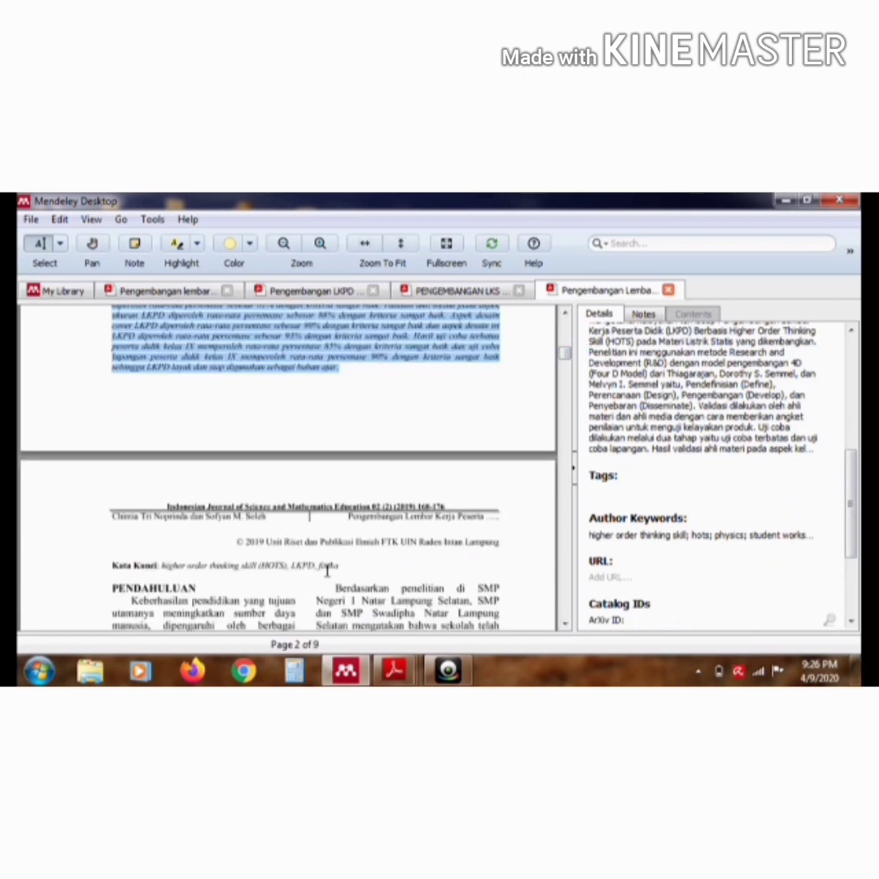
double_click(607, 536)
click(610, 540)
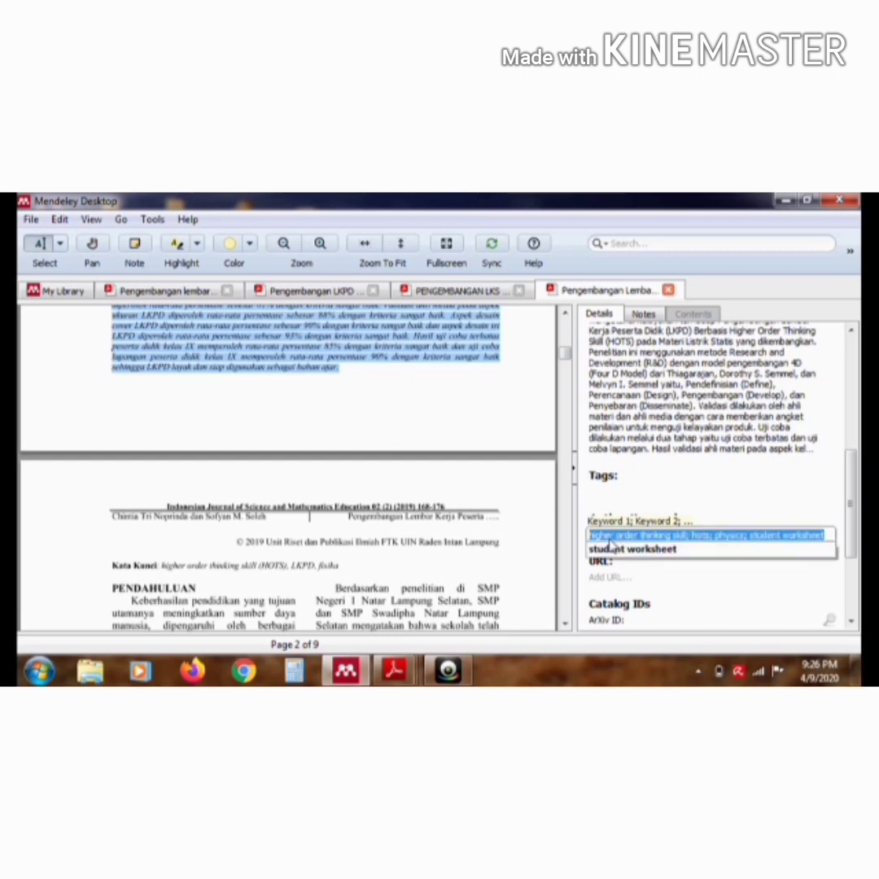
key(BackSpace)
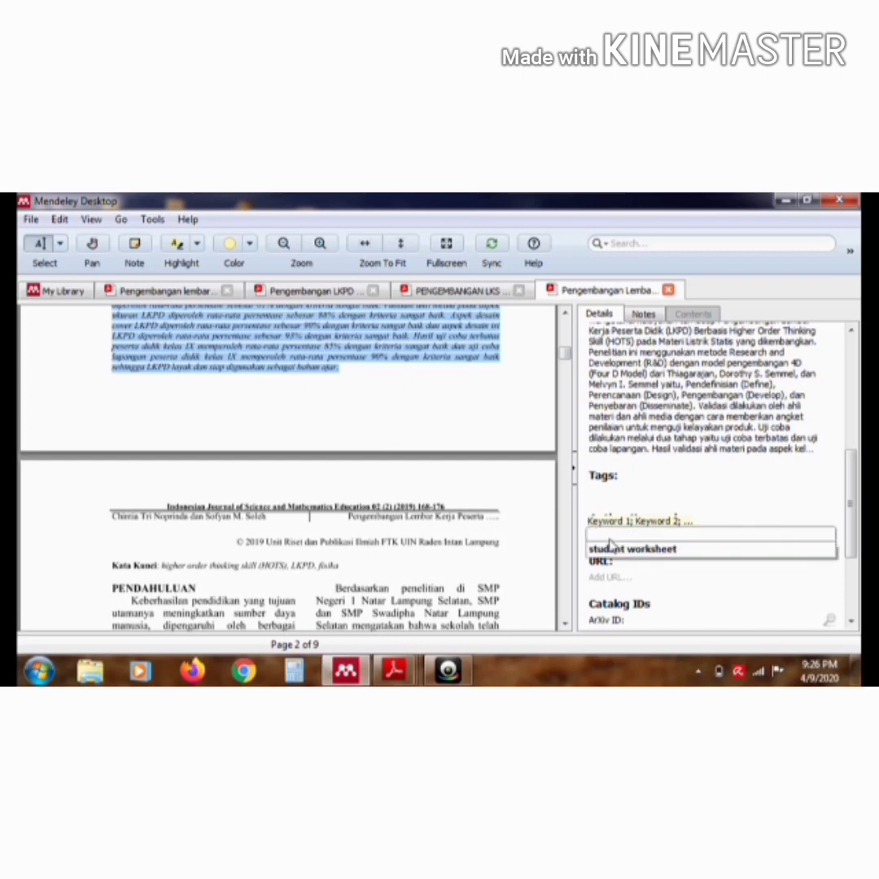
click(172, 564)
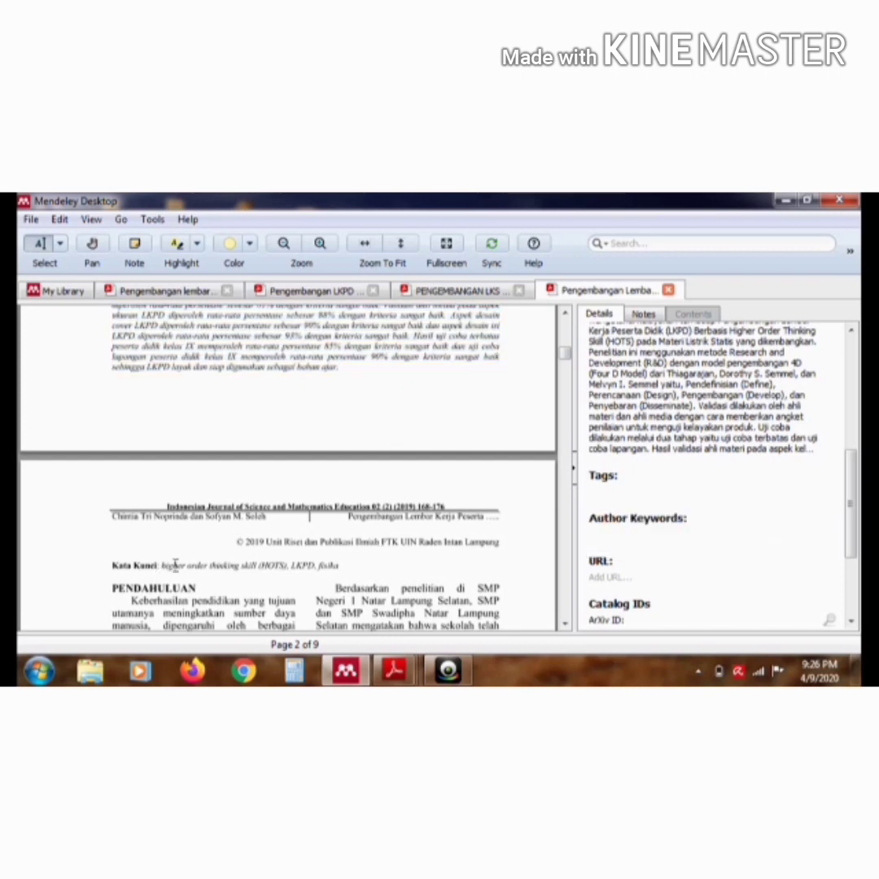
drag(175, 565, 337, 569)
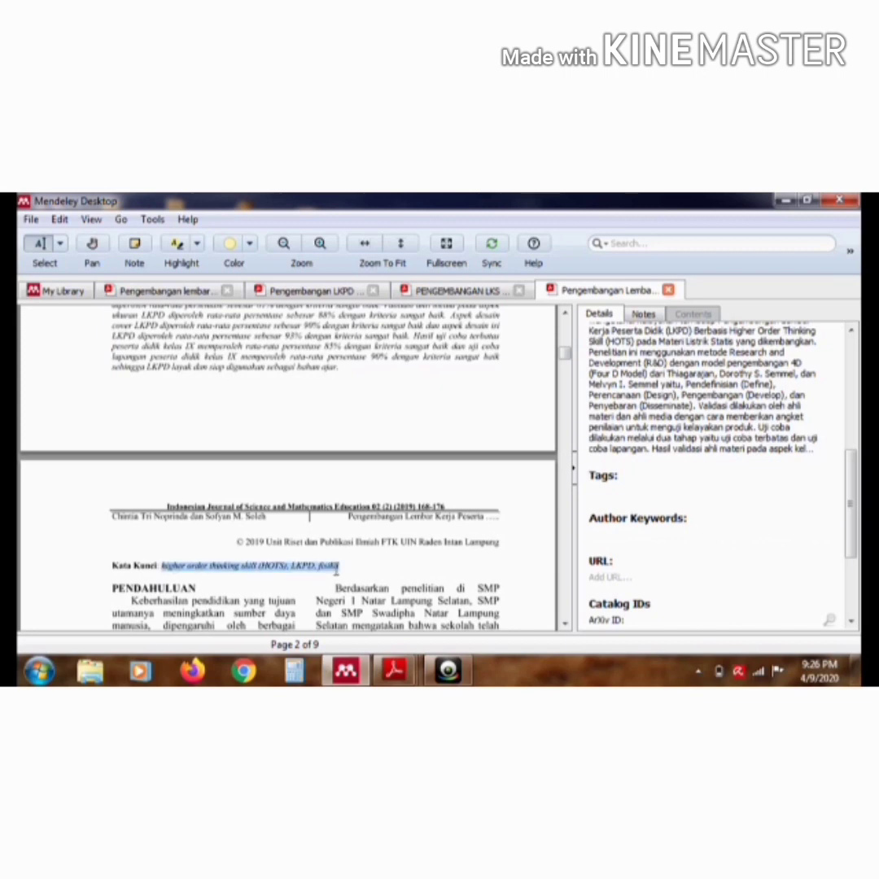
click(312, 585)
click(628, 532)
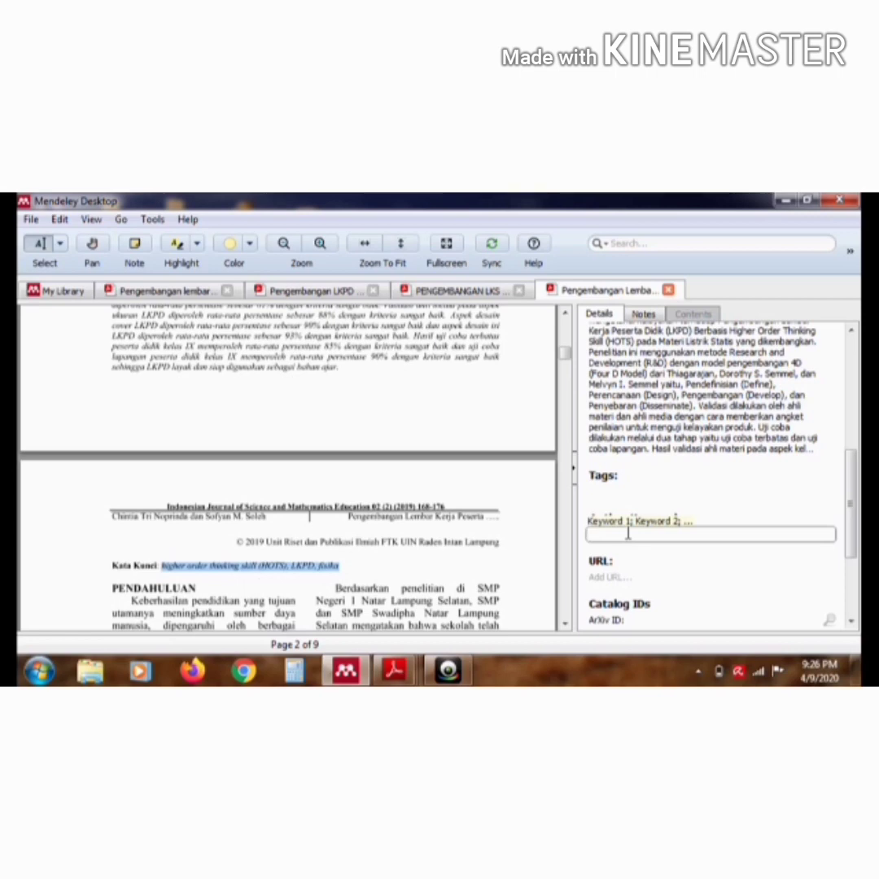
key(ctrl+v)
drag(852, 507, 854, 382)
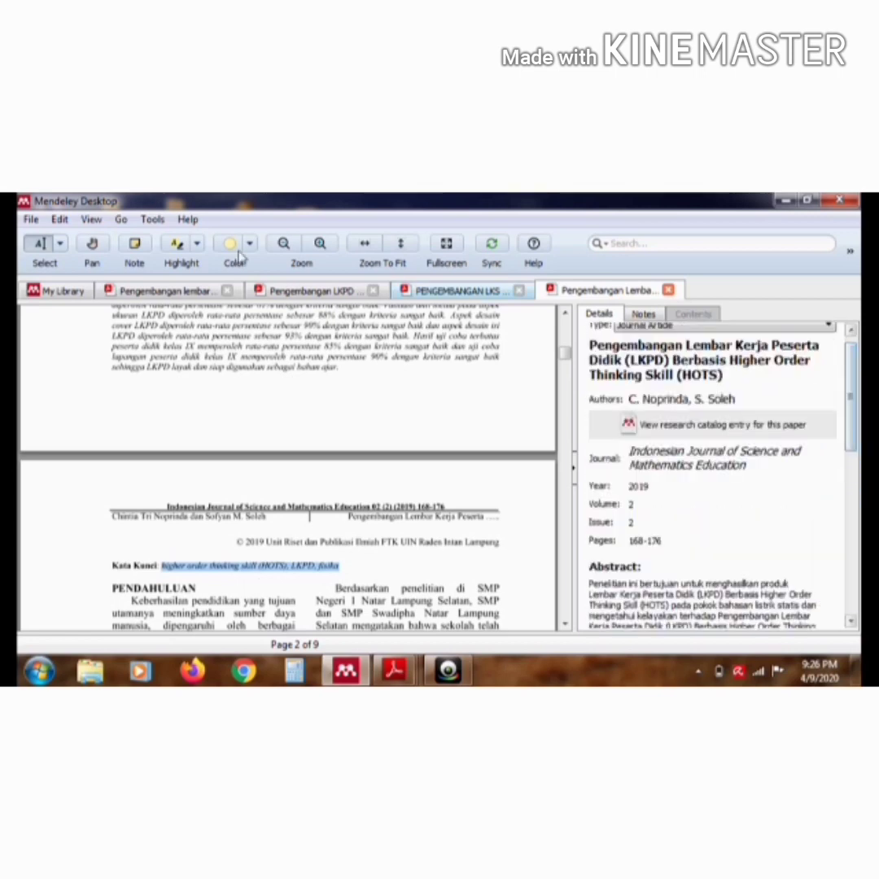
Return to the library and open the article "Pengembangan Lembar Kerja Peserta Didik (LKPD) Berorientasi Nilai-Nilai Agama Islam melalui Pendekatan Inkuiri Terbimbing"
click(69, 291)
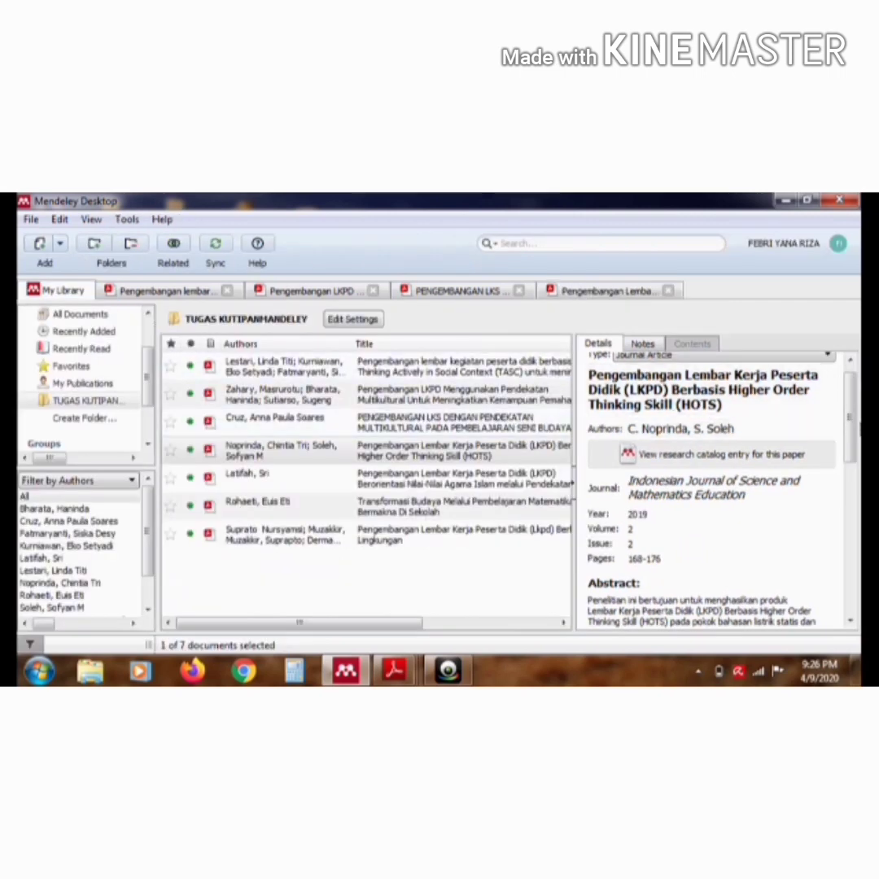
scroll(855, 423, down, 1)
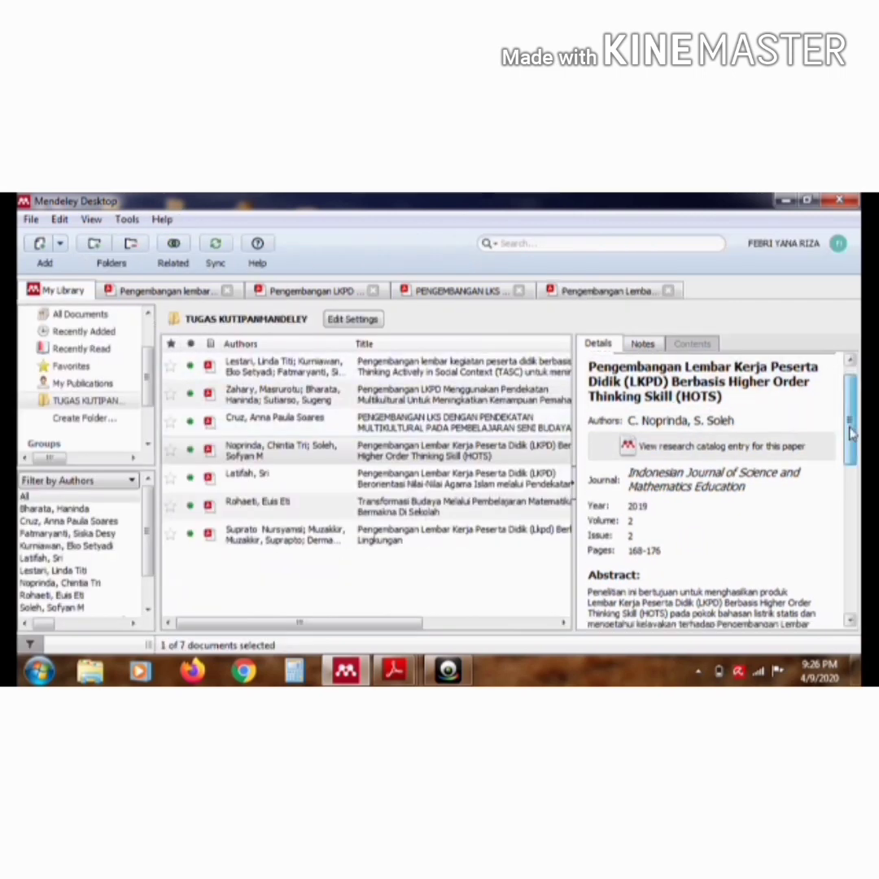
click(514, 483)
double_click(515, 484)
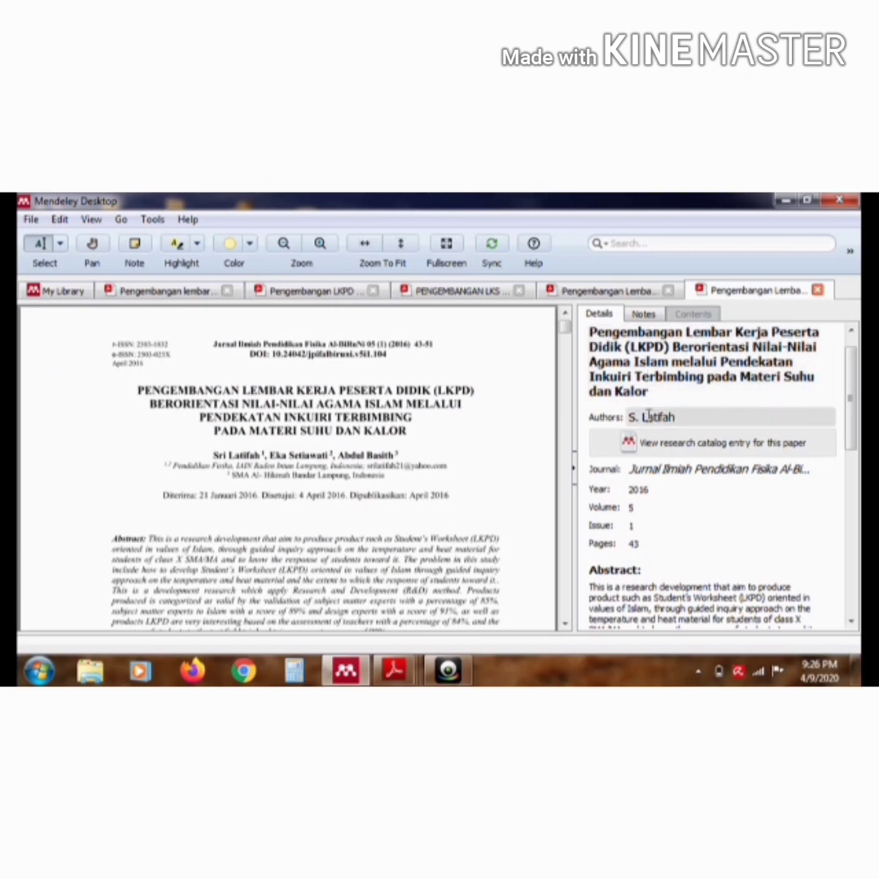
Copy the second author's name from the PDF heading onto a new line below the first author in the Authors field
click(693, 416)
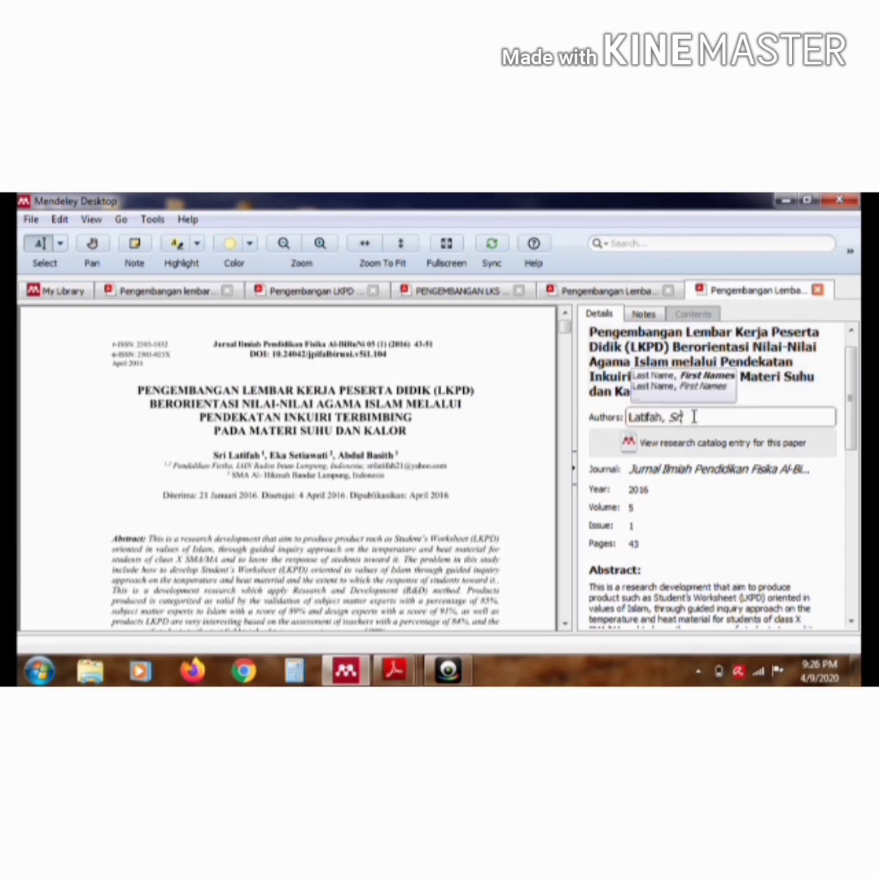
key(Return)
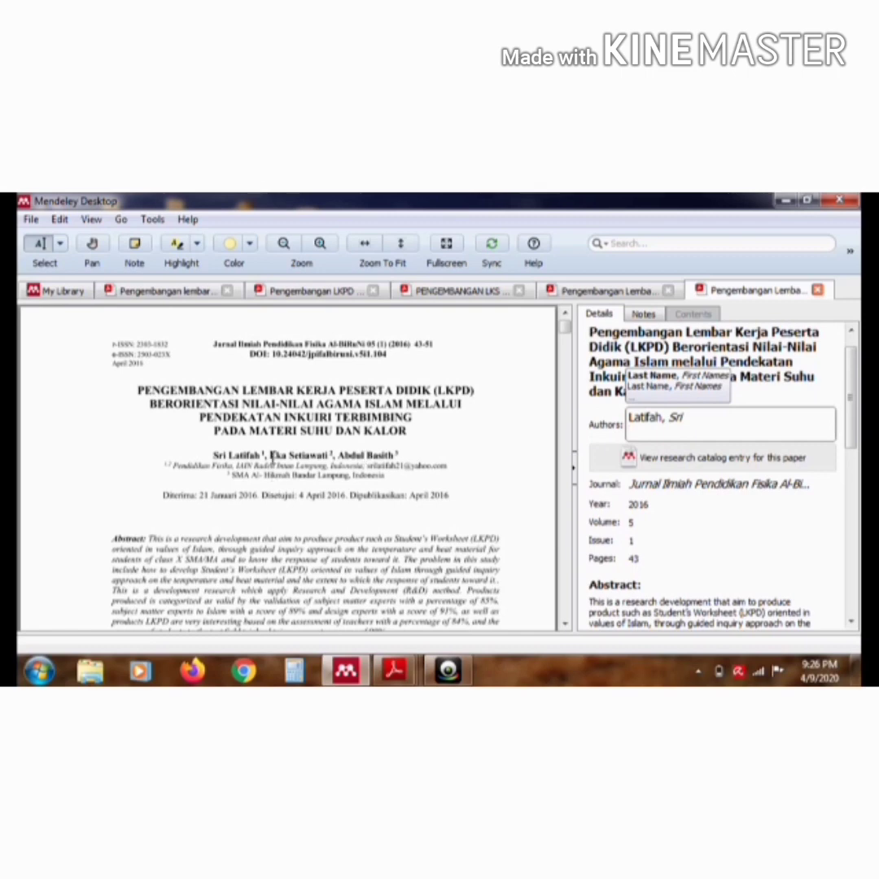
drag(271, 456, 329, 458)
mouse_move(326, 476)
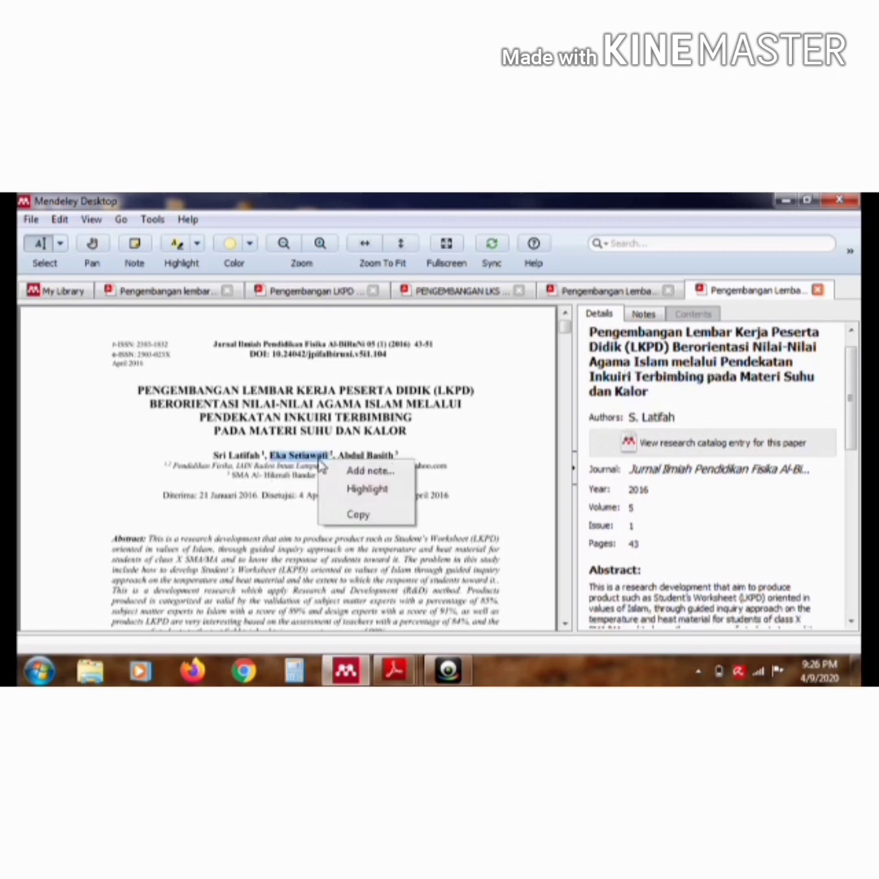
click(358, 514)
click(691, 417)
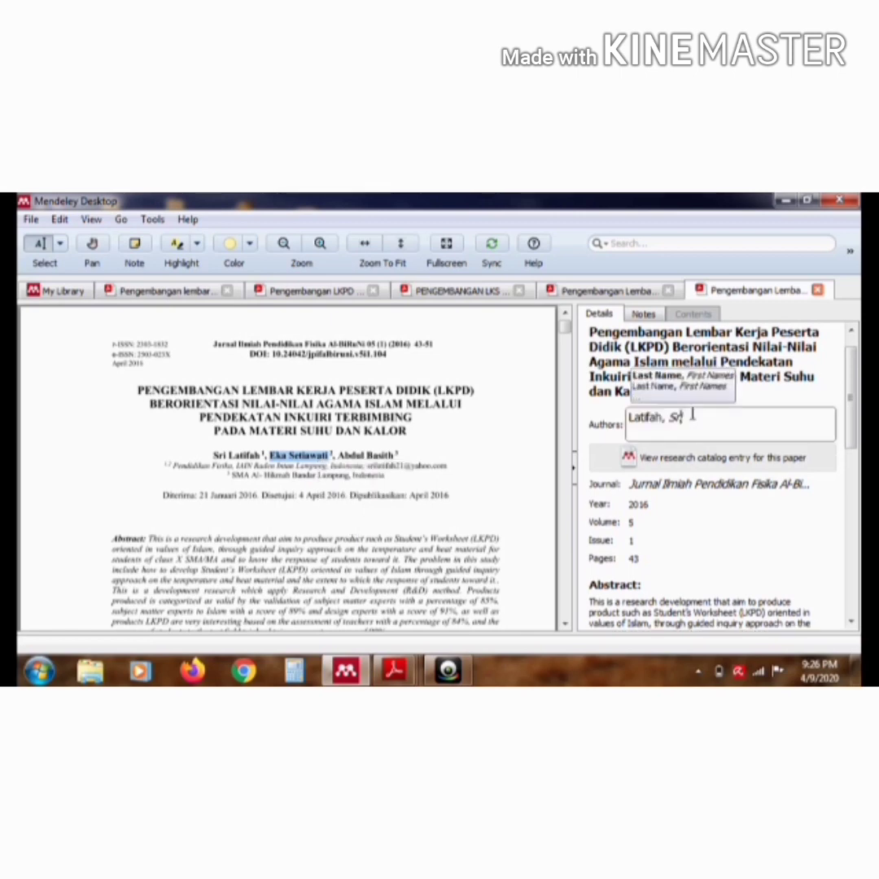
key(Return)
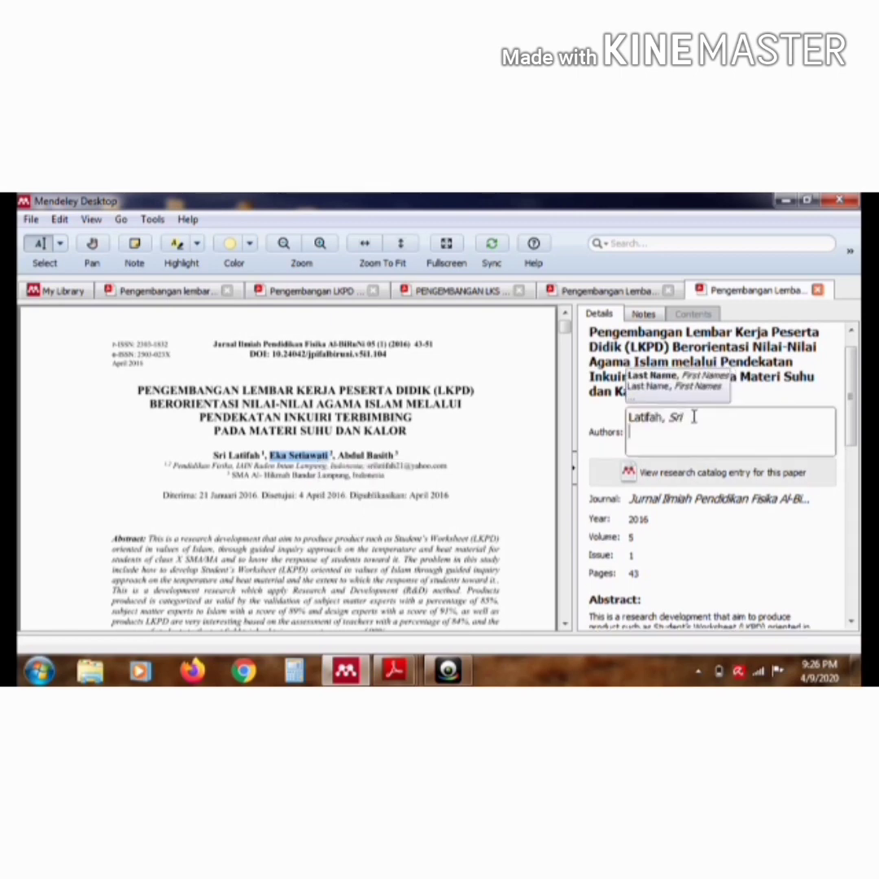
key(ctrl+v)
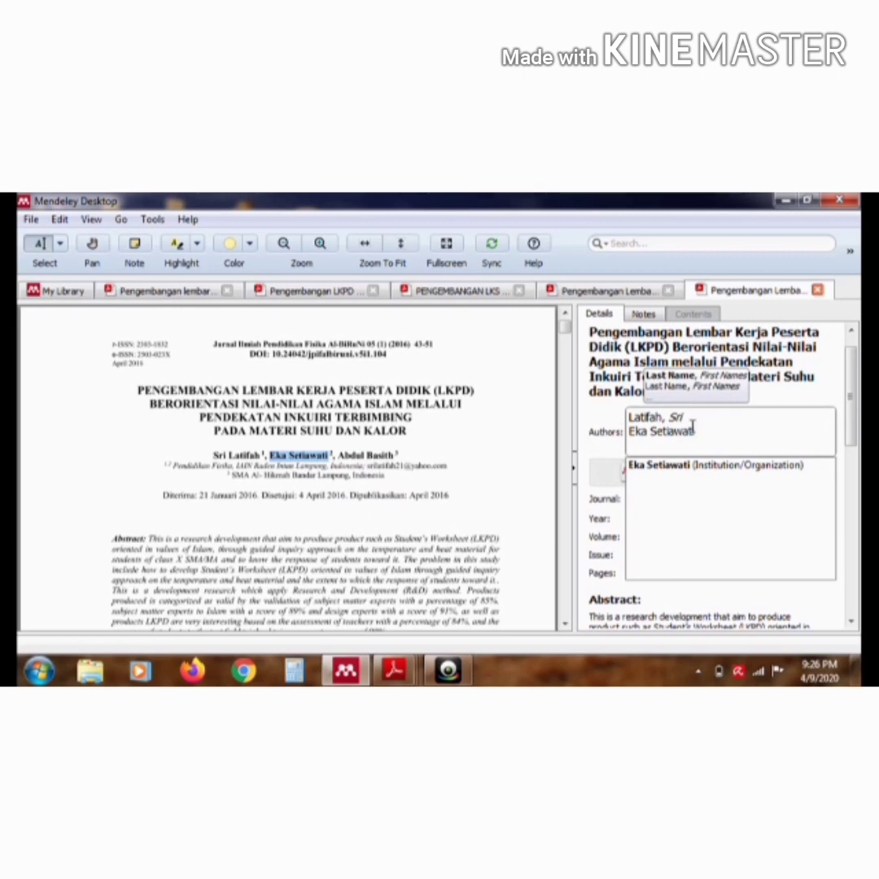
Confirm the second author's entry and copy the third author's name from the PDF heading onto a new line in the Authors field
key(Return)
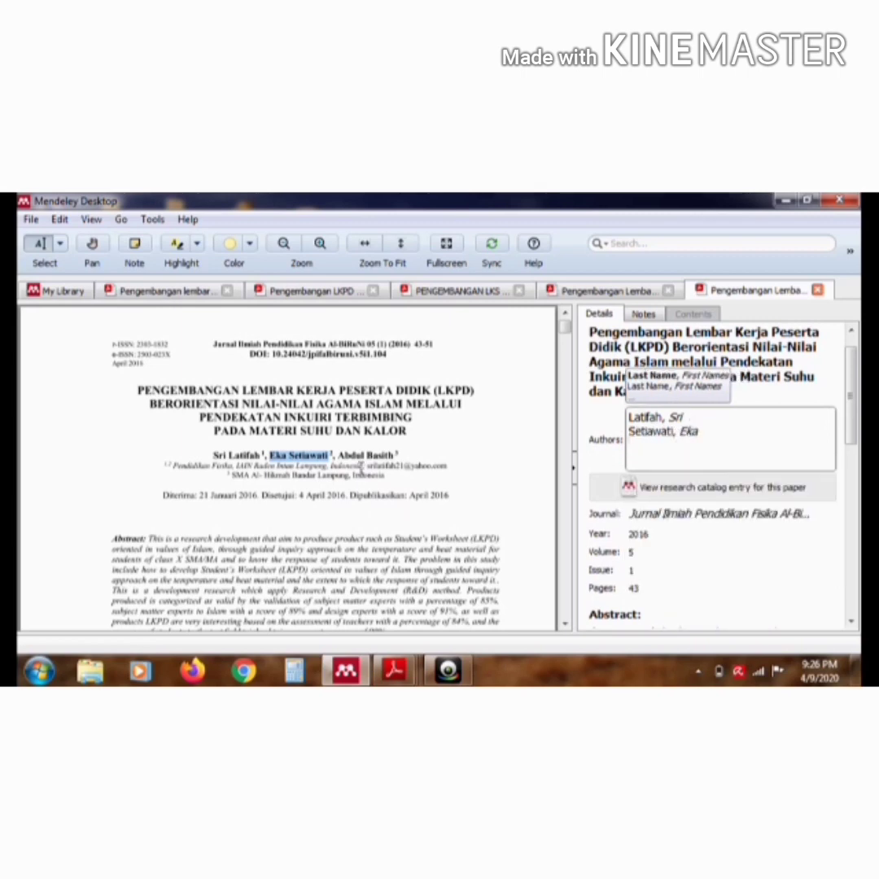
drag(338, 456, 393, 466)
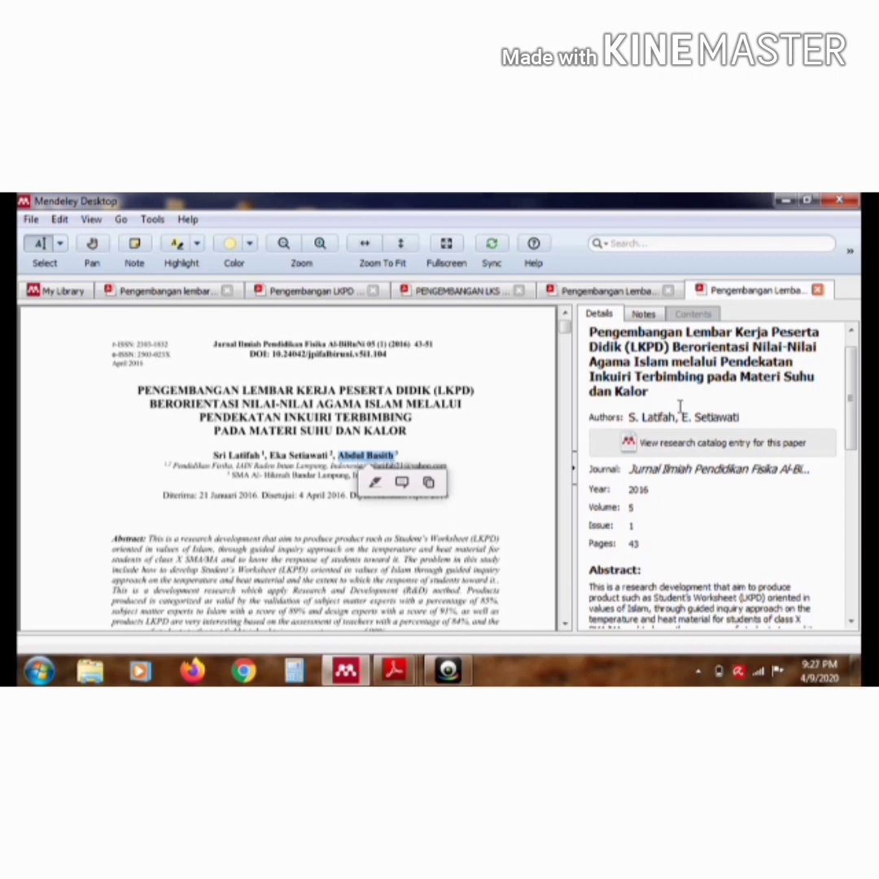
click(742, 420)
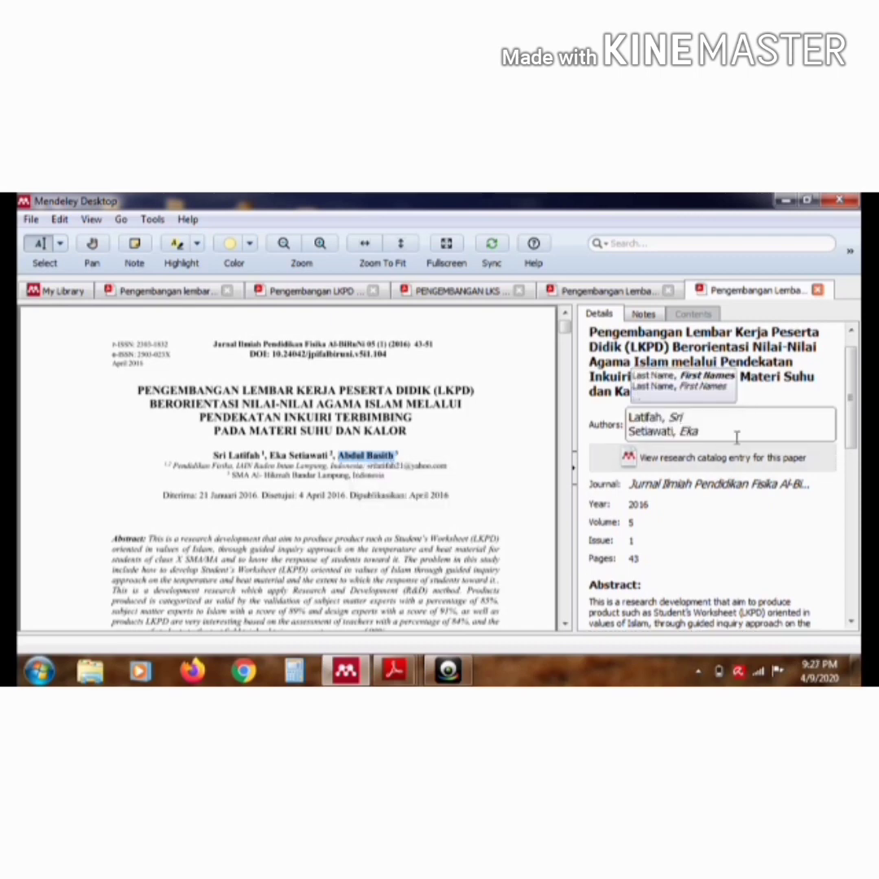
click(736, 437)
key(Return)
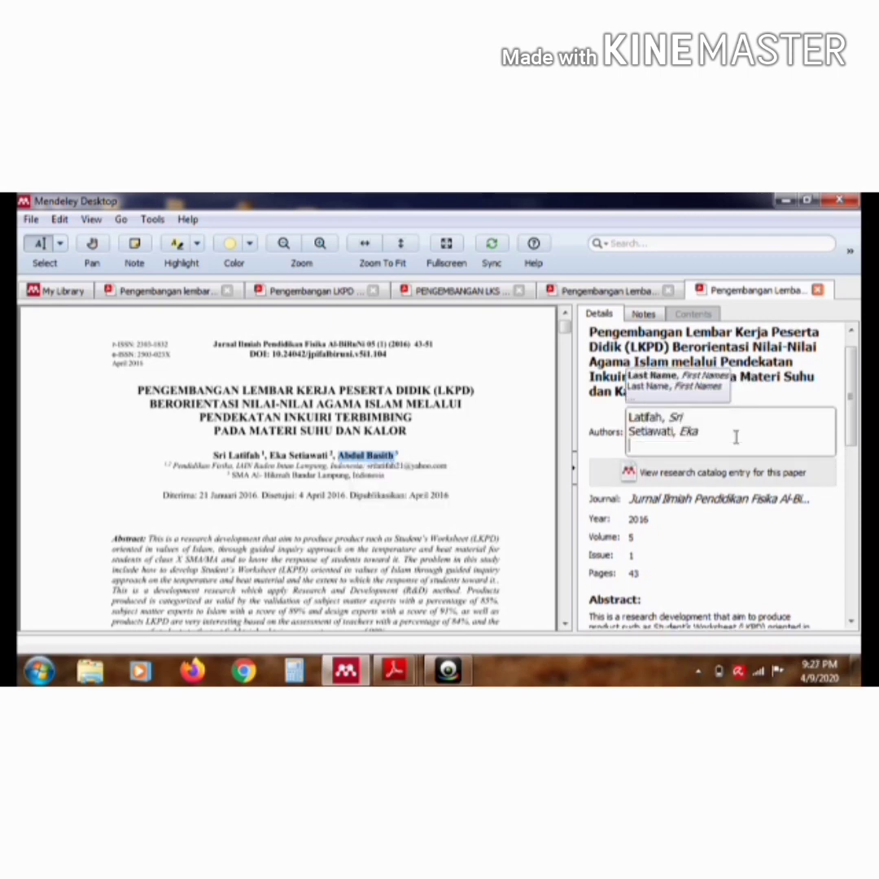
key(ctrl+v)
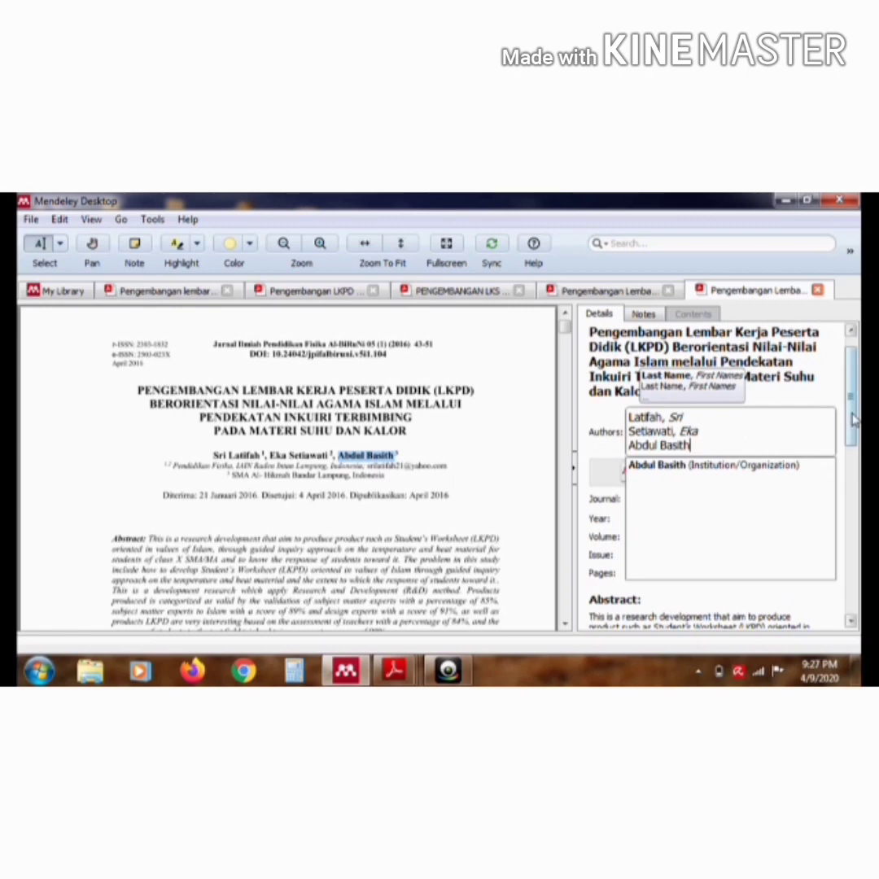
key(Return)
Replace the English abstract in the article details with the Indonesian paragraph that follows "Abstrak:" in the PDF
drag(853, 420, 856, 469)
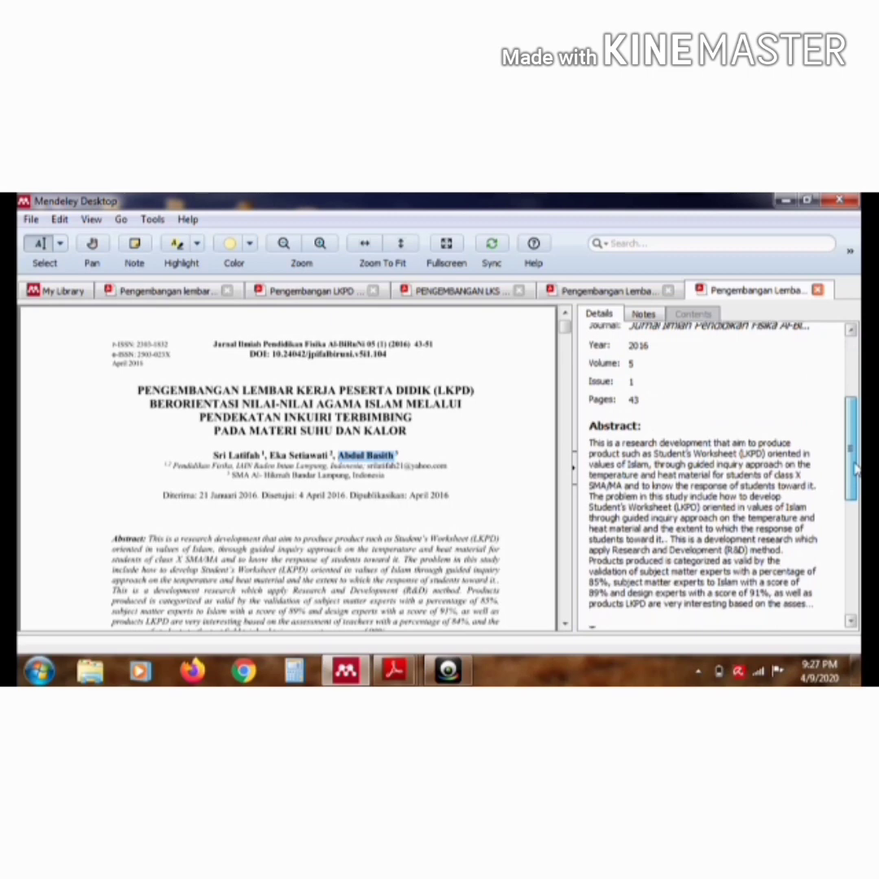
click(672, 461)
key(ctrl+a)
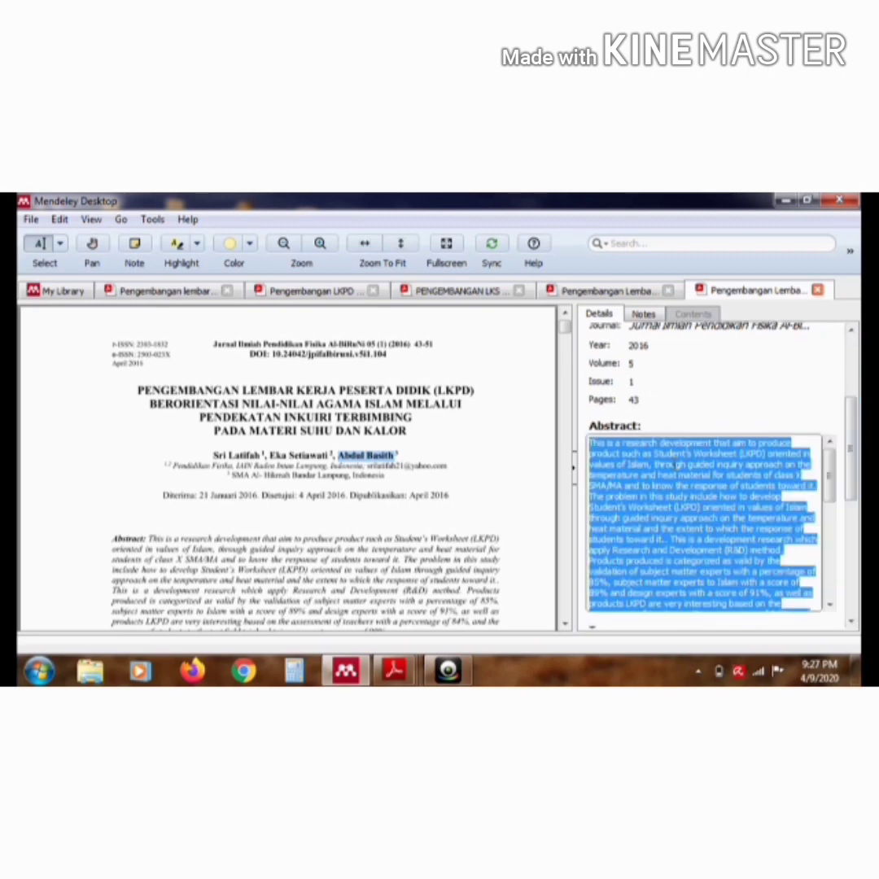
key(BackSpace)
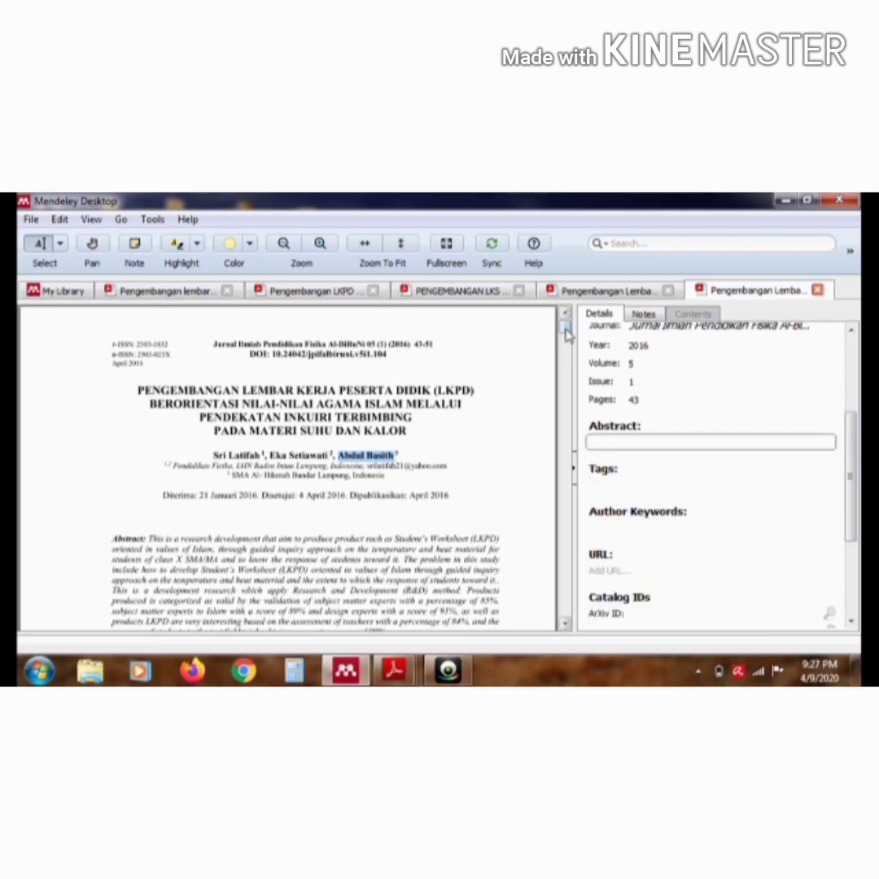
drag(567, 330, 565, 341)
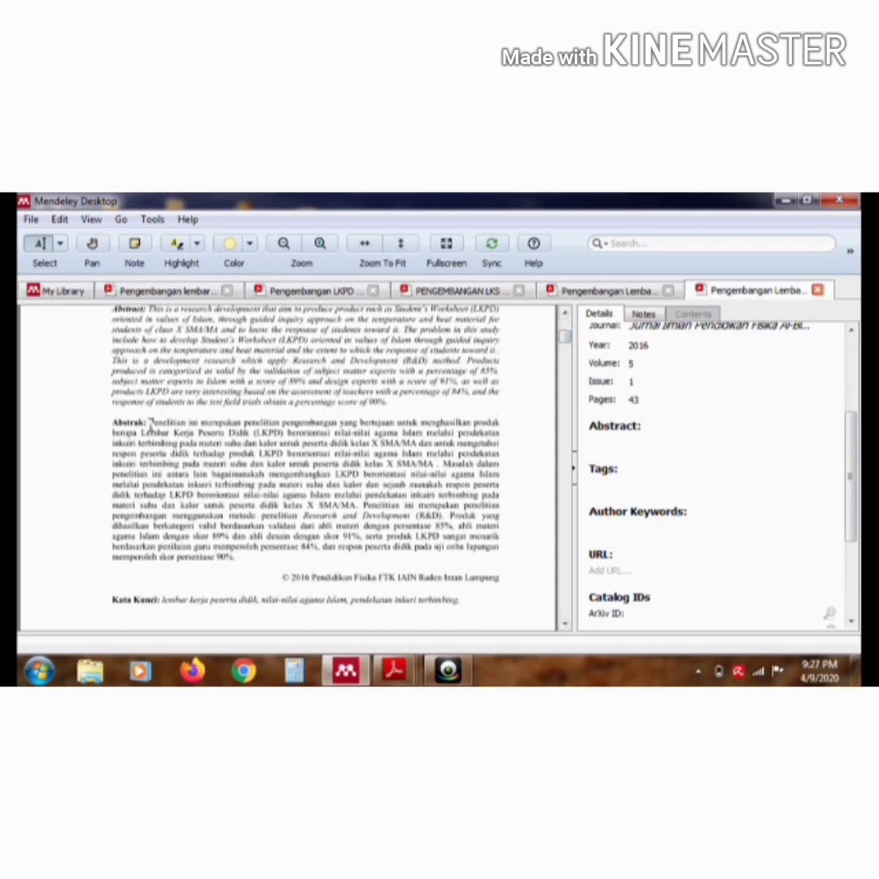
drag(150, 423, 233, 560)
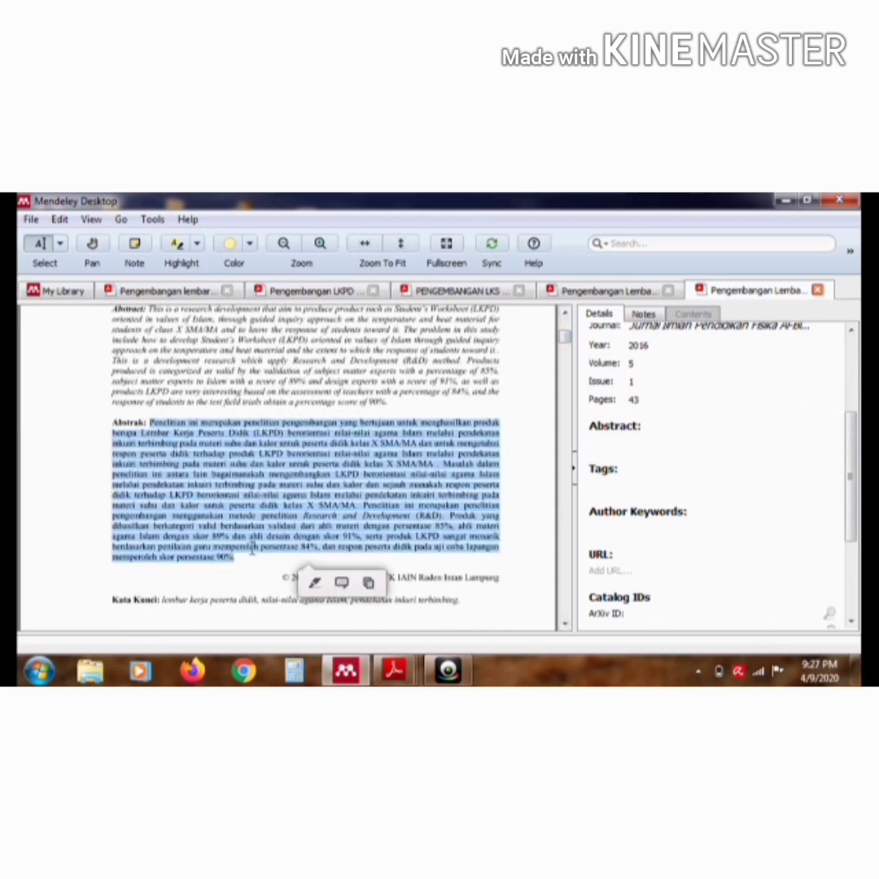
click(369, 583)
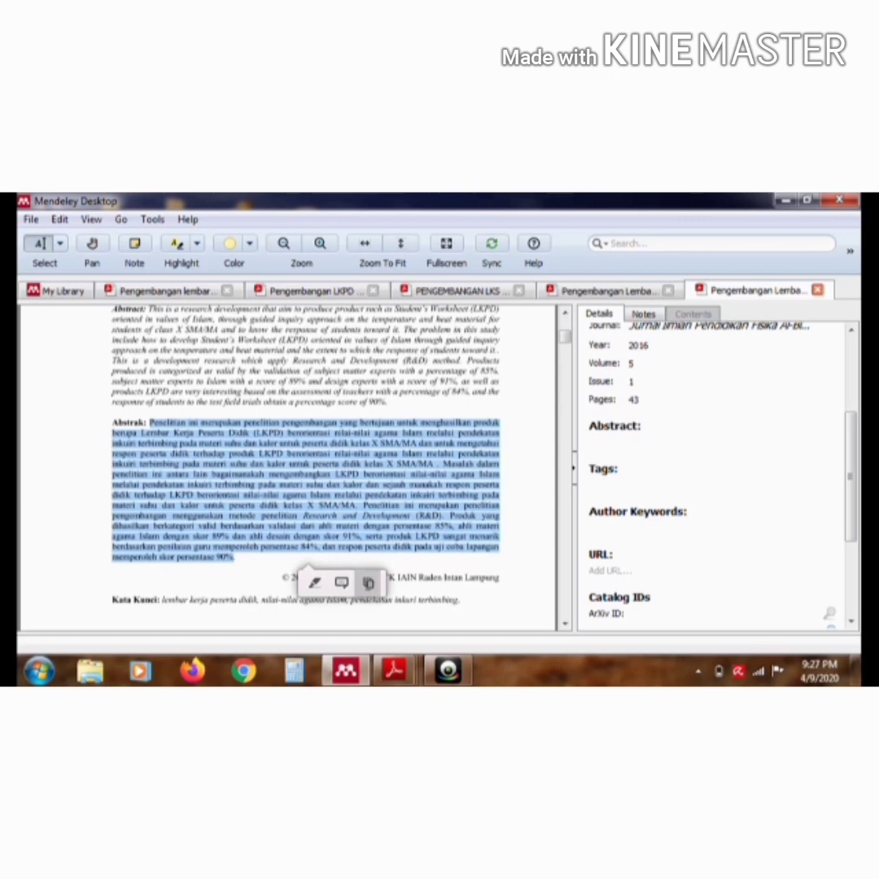
click(630, 445)
key(ctrl+v)
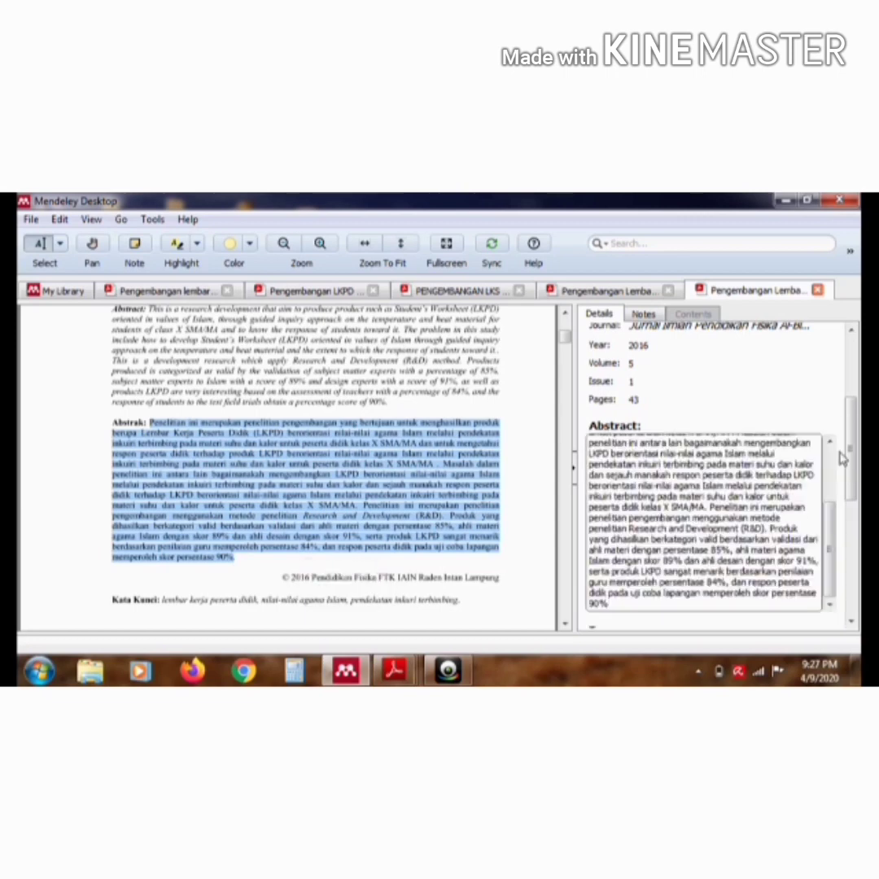
Fill the empty author keywords with "lembar kerja peserta didik; nilai-nilai agama Islam; pendekatan inkuri terbimbing" from the PDF's "Kata Kunci" line
drag(843, 456, 851, 521)
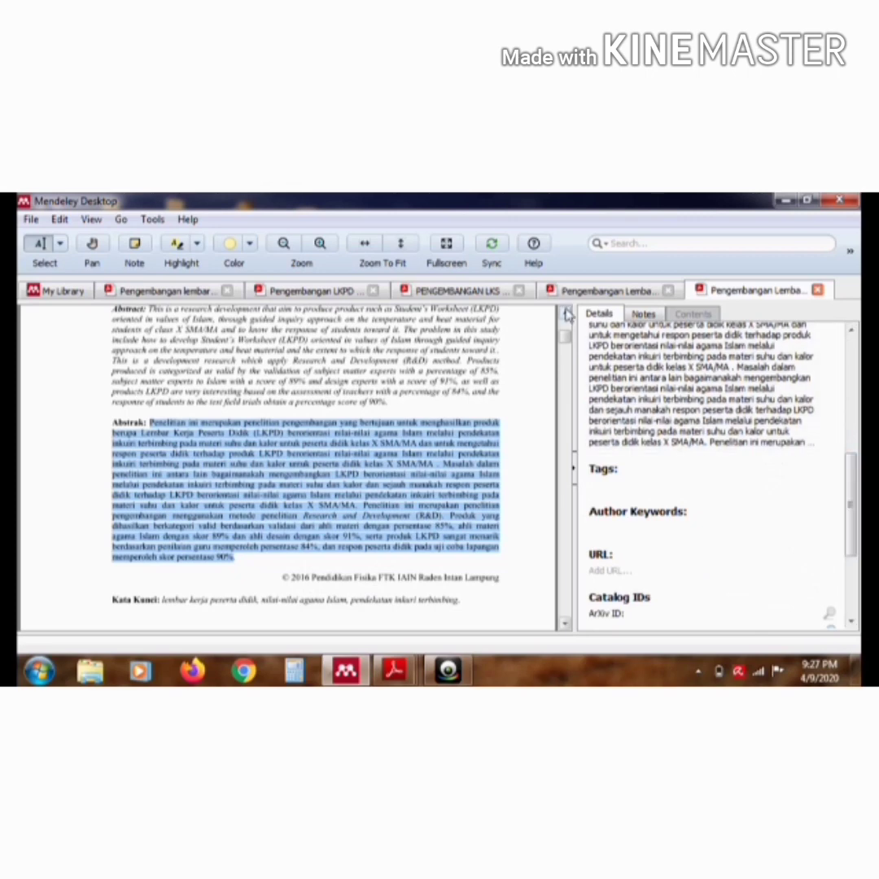
drag(567, 335, 566, 347)
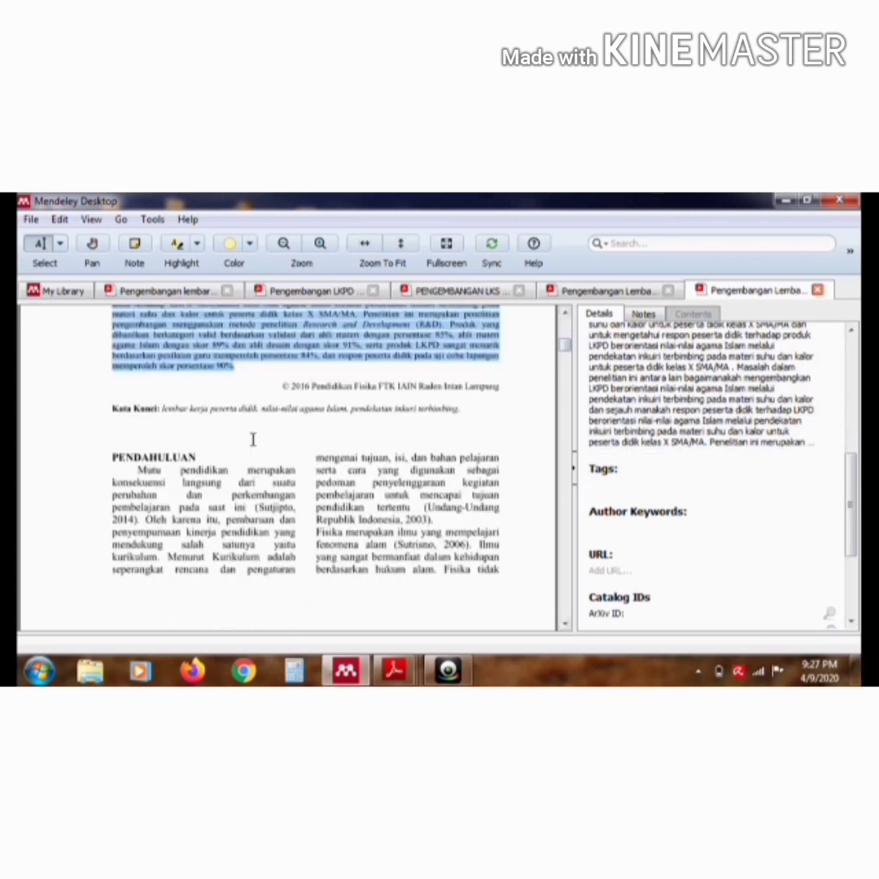
drag(161, 411, 460, 409)
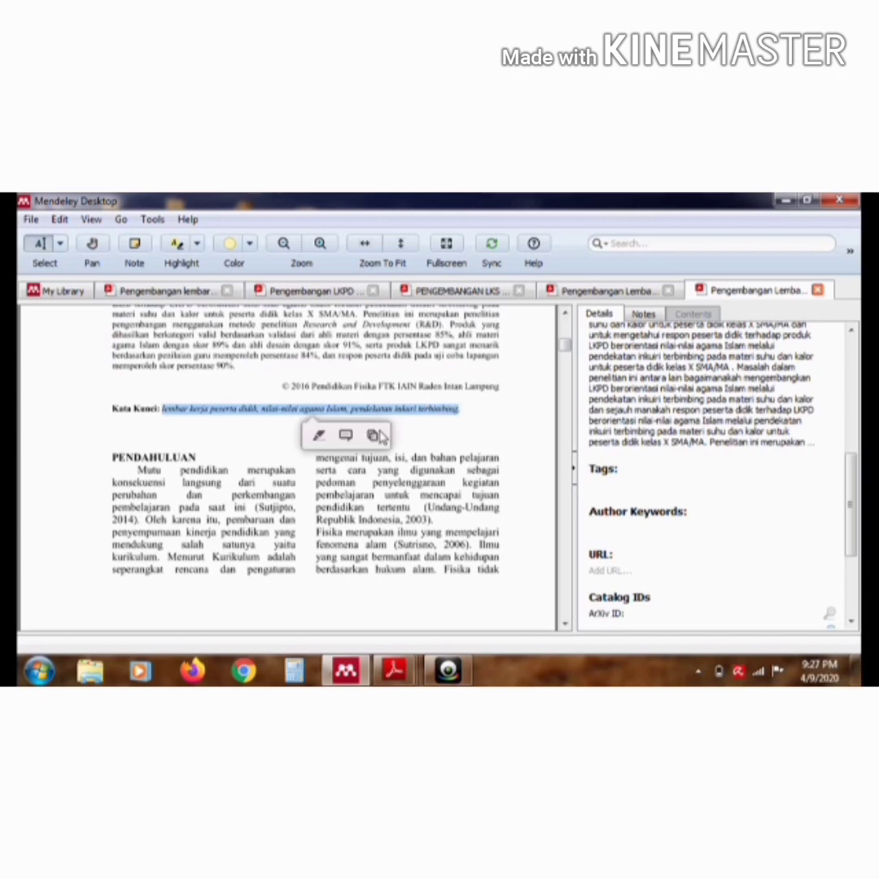
click(635, 533)
key(ctrl+v)
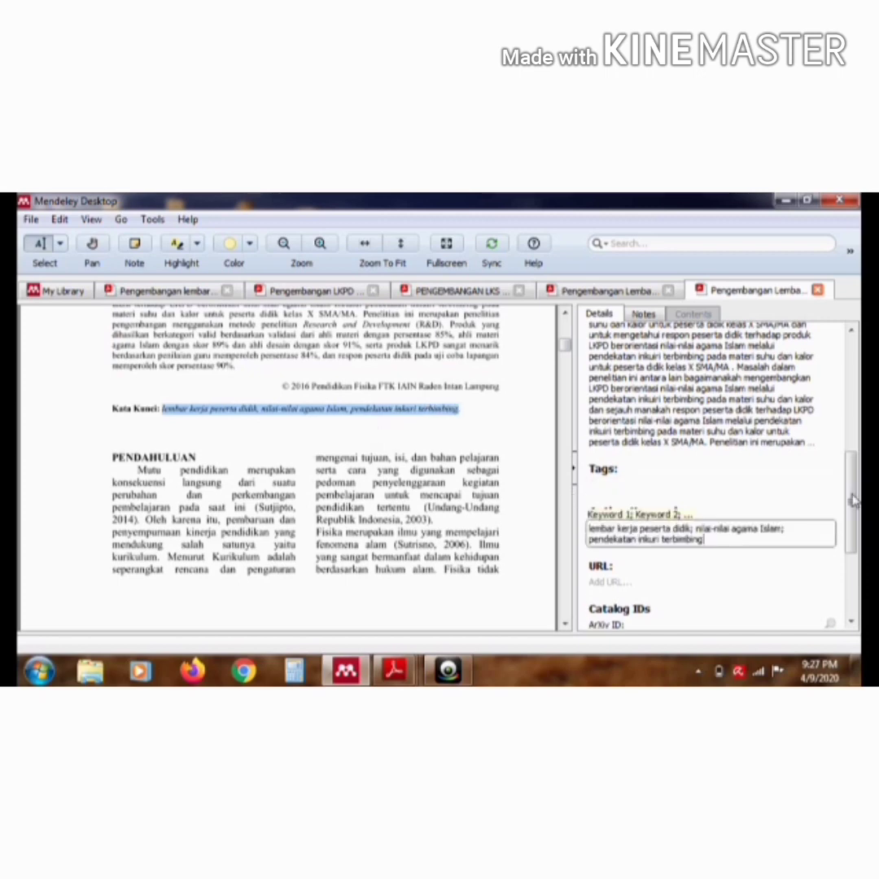
drag(852, 500, 851, 386)
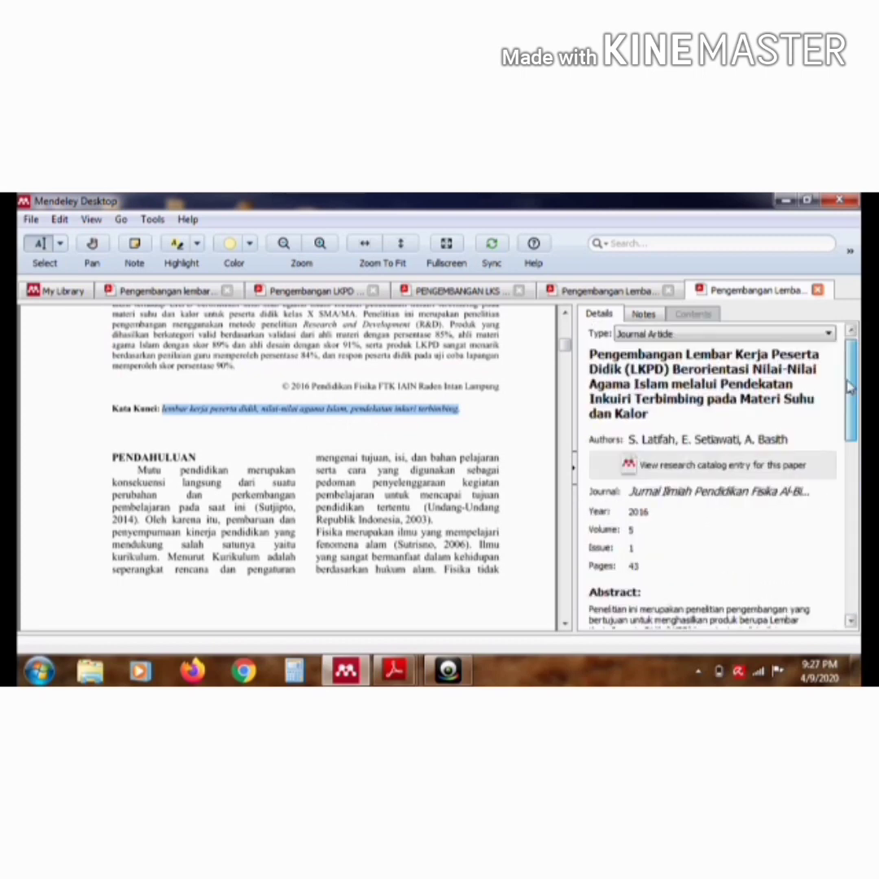
Return to the library and open the article "Transformasi Budaya Melalui Pembelajaran Matematika Bermakna Di Sekolah"
click(83, 292)
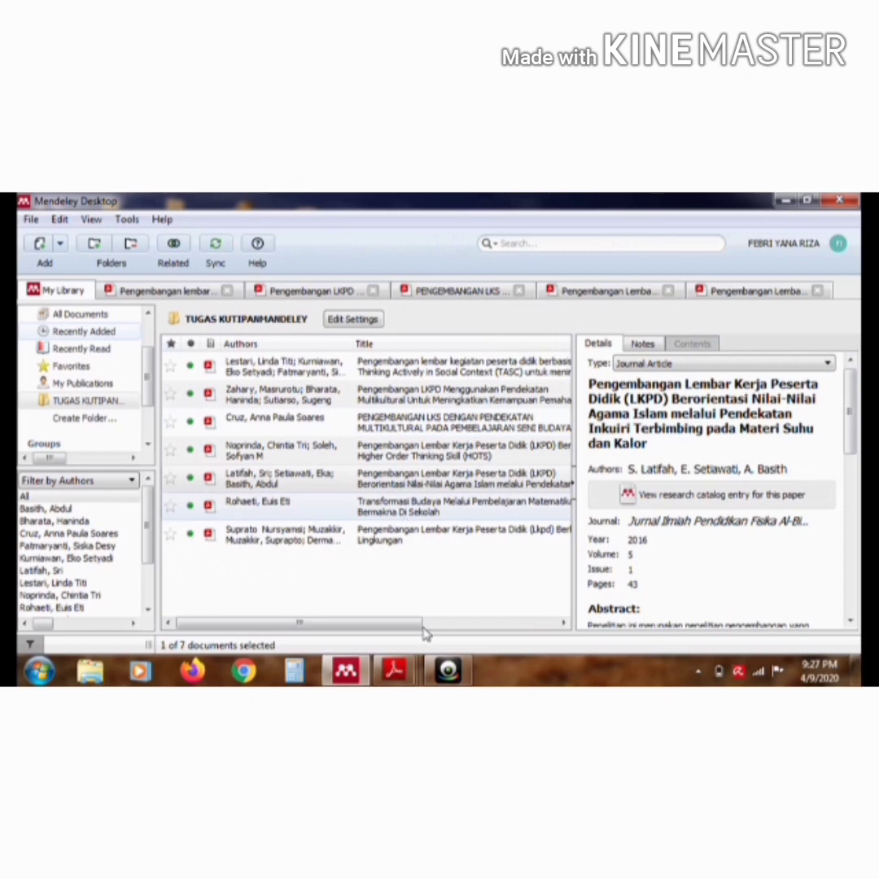
click(389, 513)
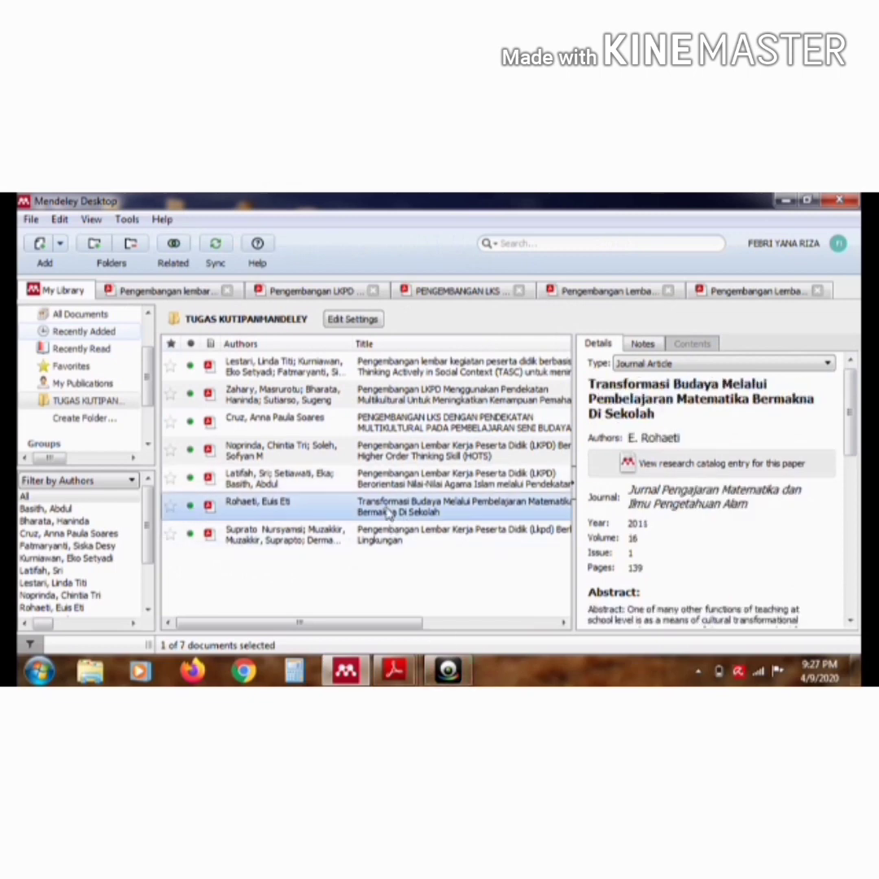
double_click(389, 513)
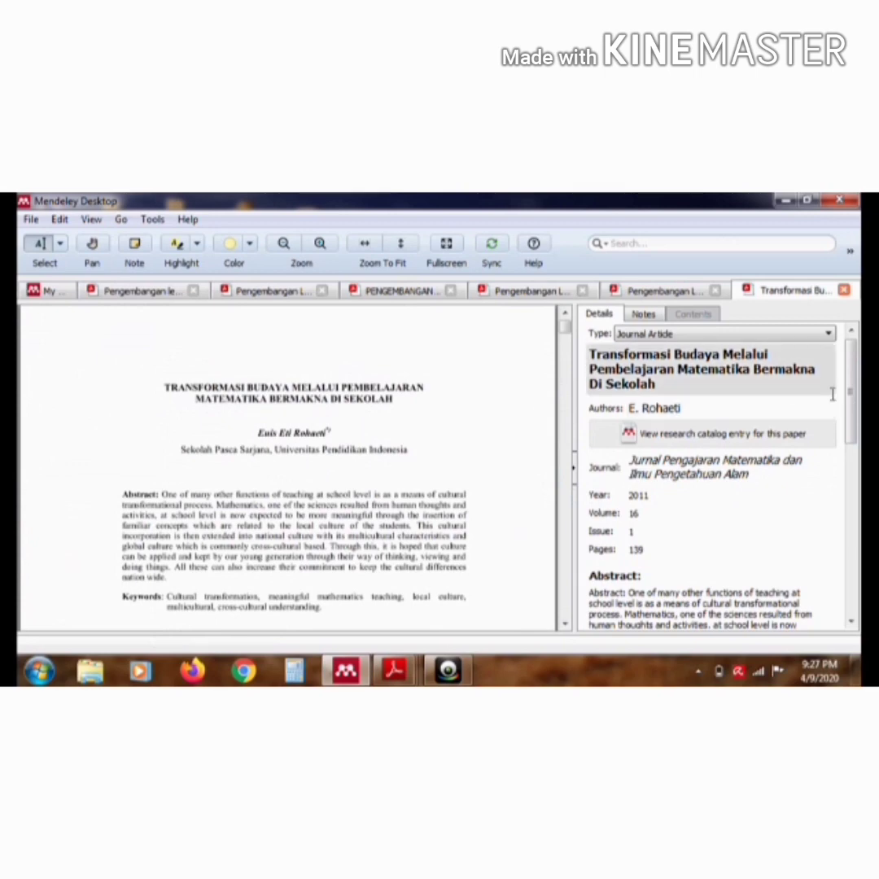
Replace the article's abstract with the PDF paragraph that follows "Abstract:", leaving out that heading word
scroll(851, 415, down, 5)
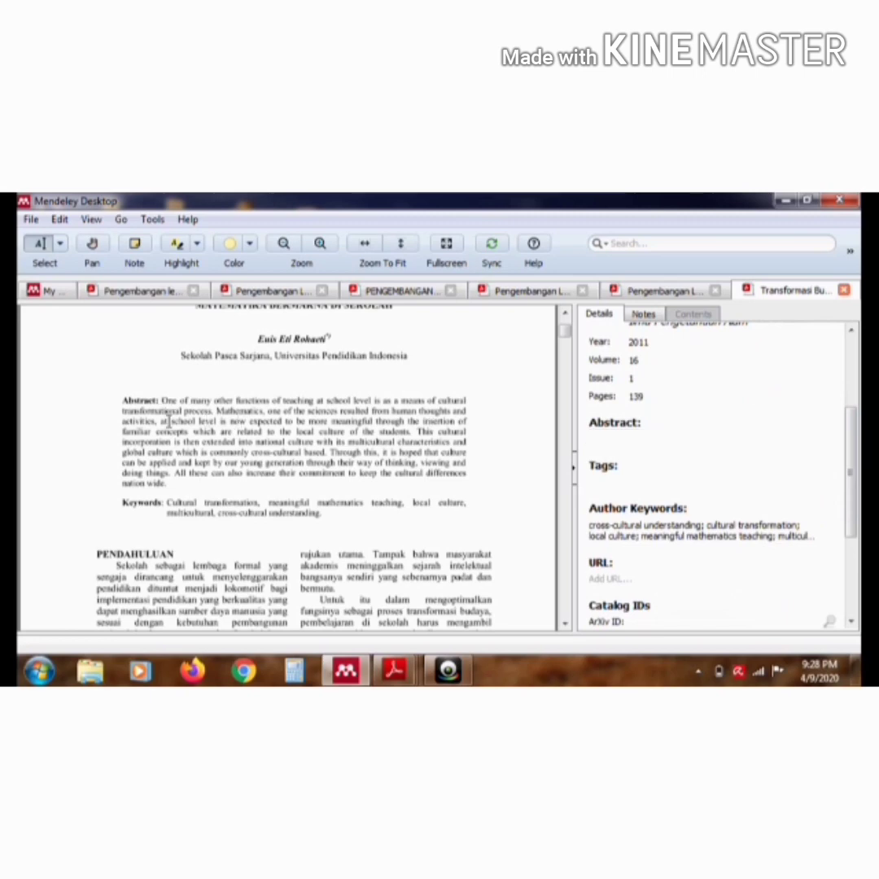
drag(171, 402, 167, 488)
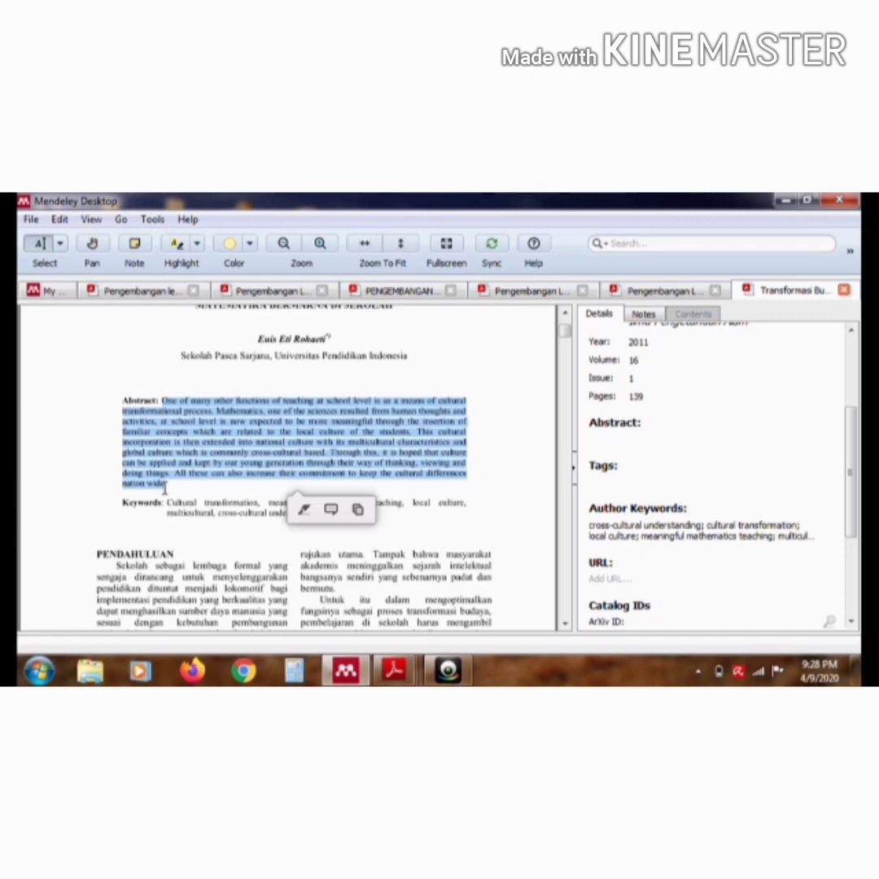
click(632, 440)
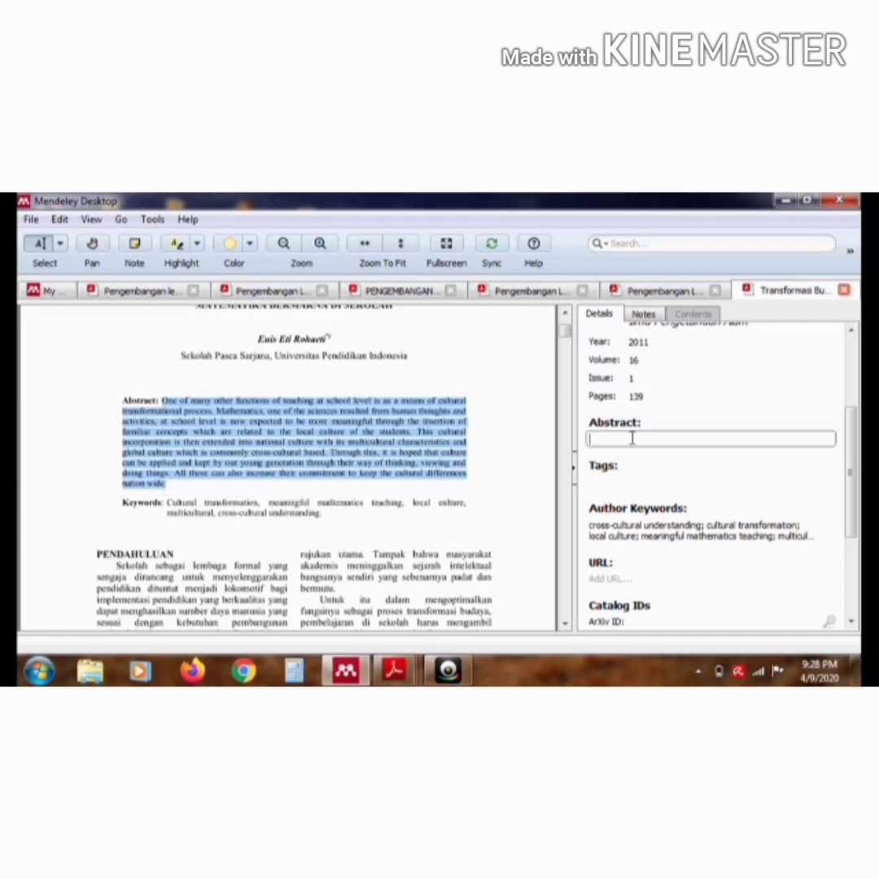
key(ctrl+v)
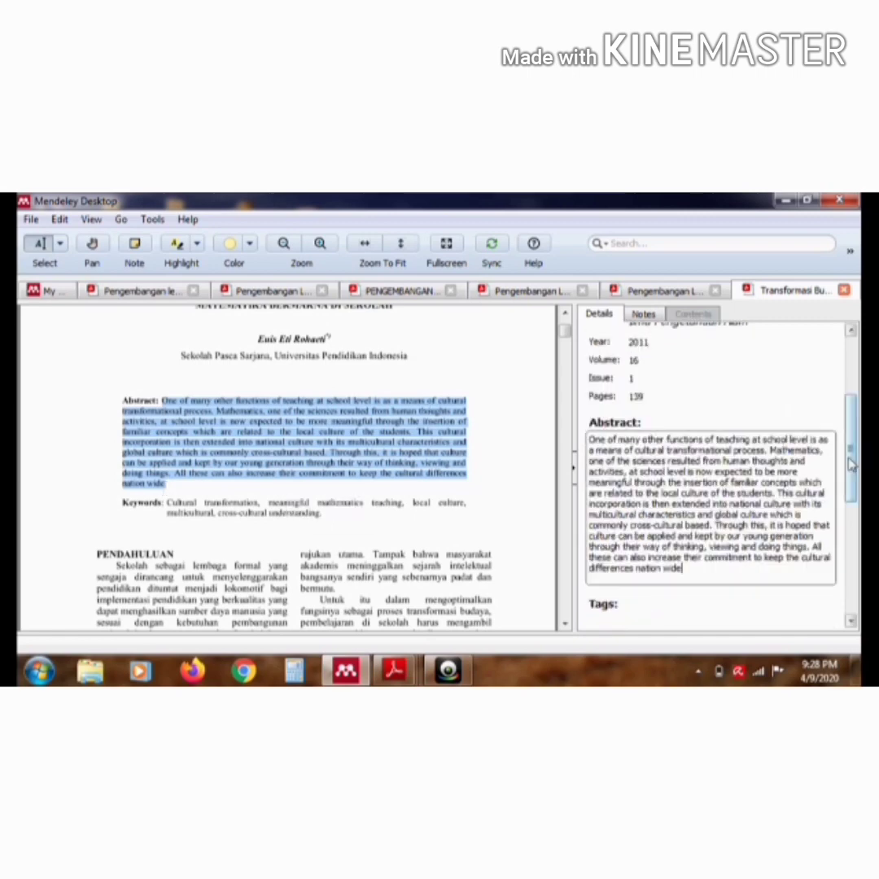
Replace the author keywords with "Cultural transformation; meaningful mathematics teaching; local culture; multicultural; cross-cultural understanding" from the PDF's "Keywords" line
scroll(850, 480, down, 1)
scroll(851, 489, down, 3)
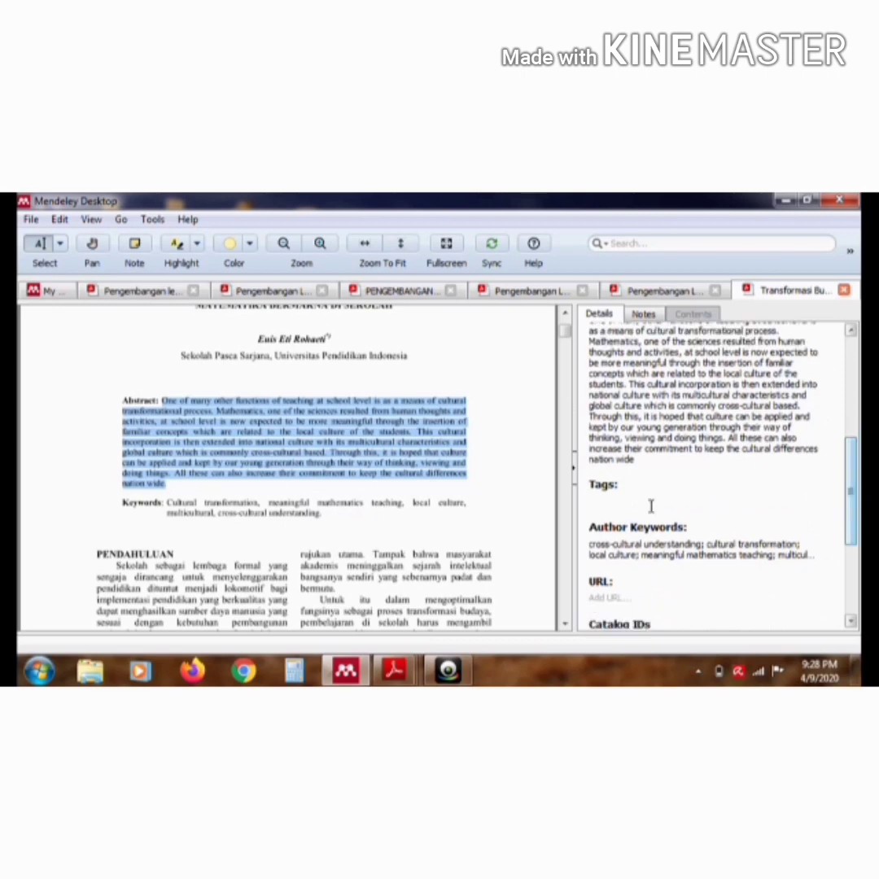
click(654, 545)
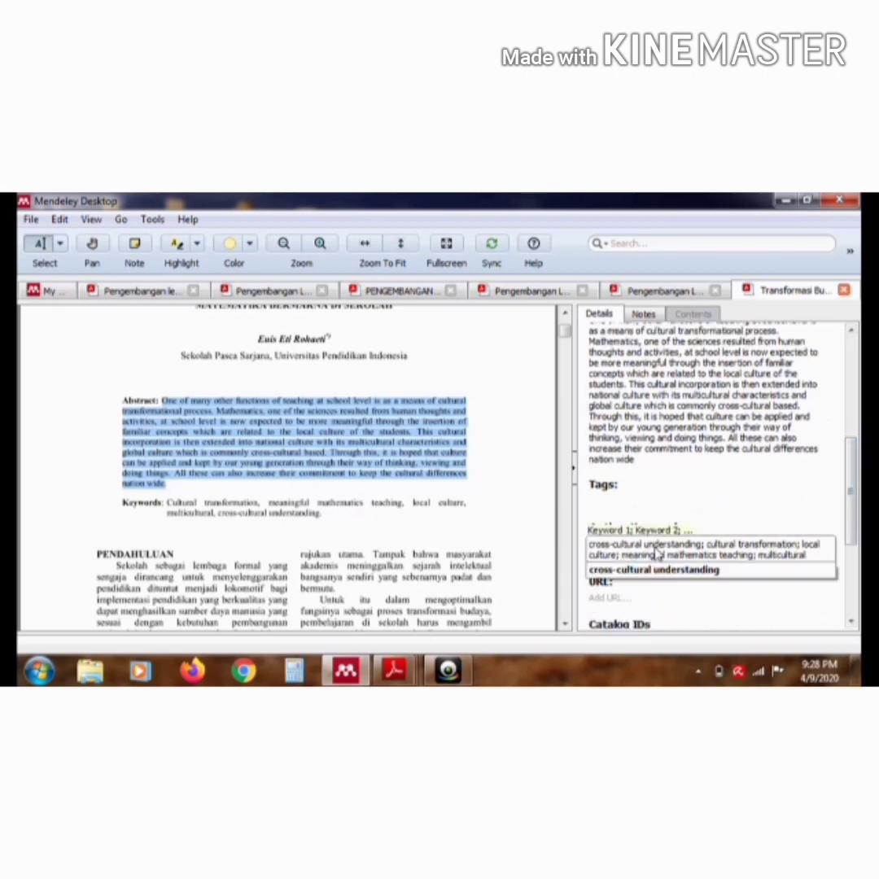
key(ctrl+a)
key(BackSpace)
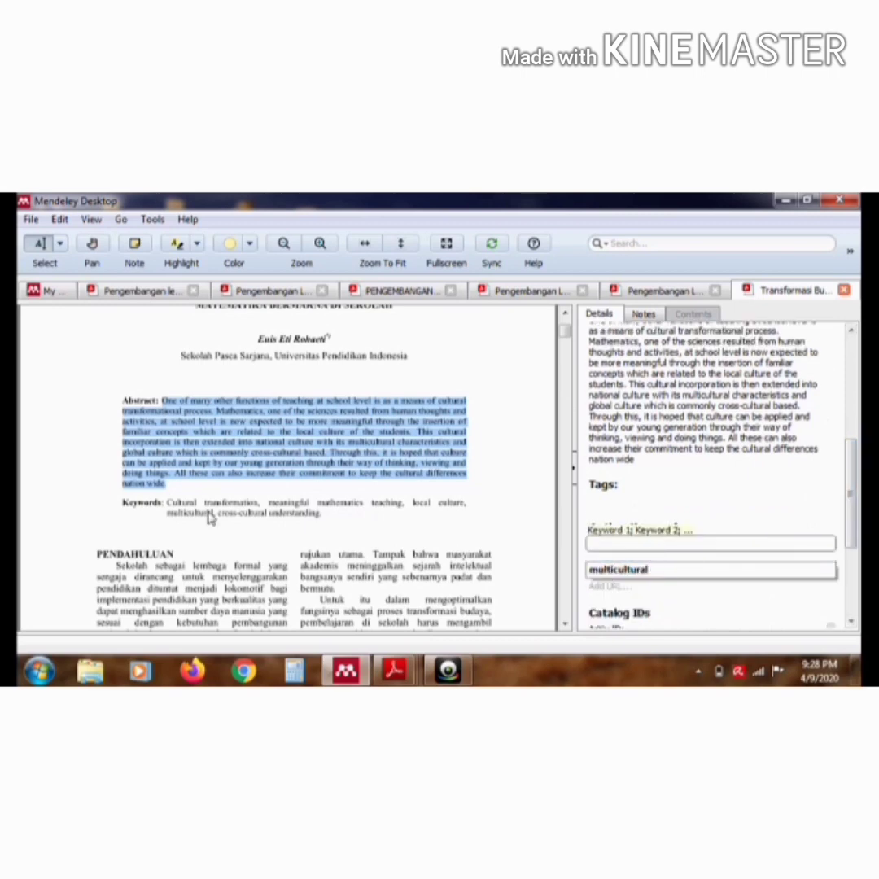
click(169, 500)
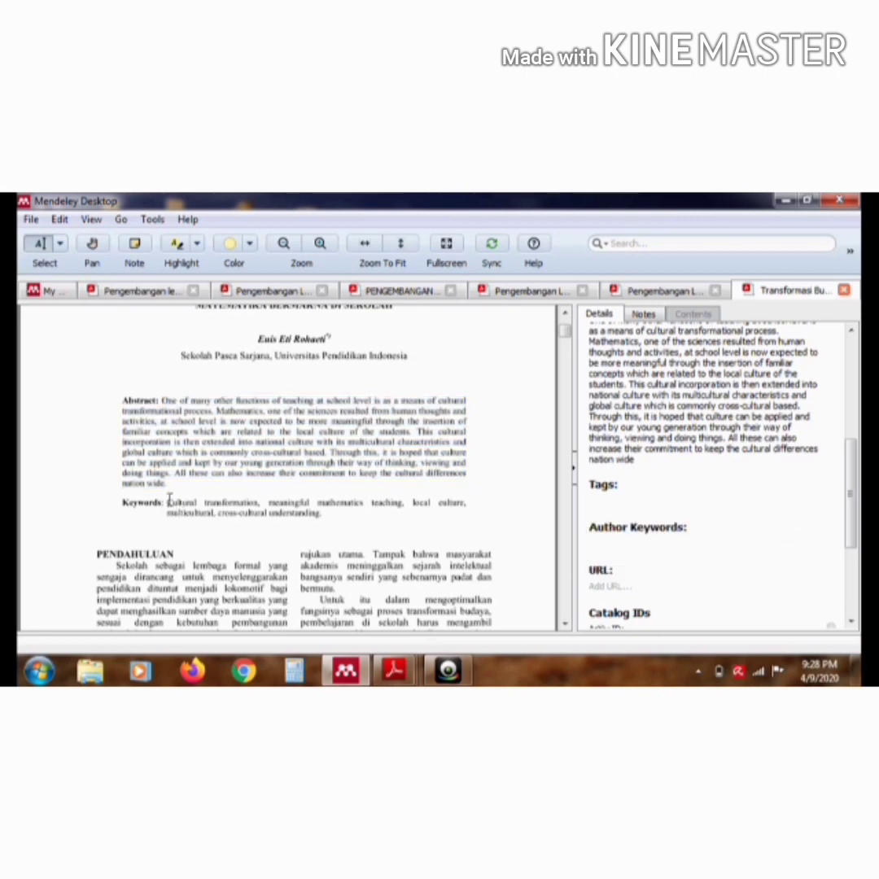
drag(168, 500, 321, 514)
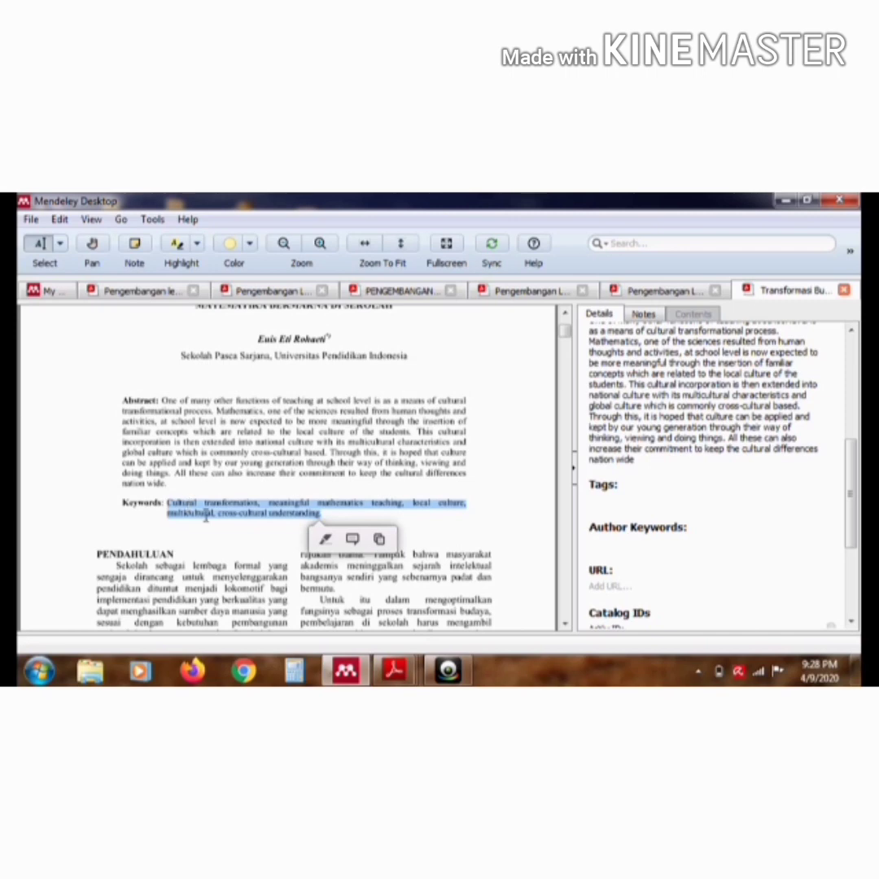
click(635, 547)
text(Cultural transformation; meaningful mathematics teaching; local culture; multicultural; cross-cultural understanding)
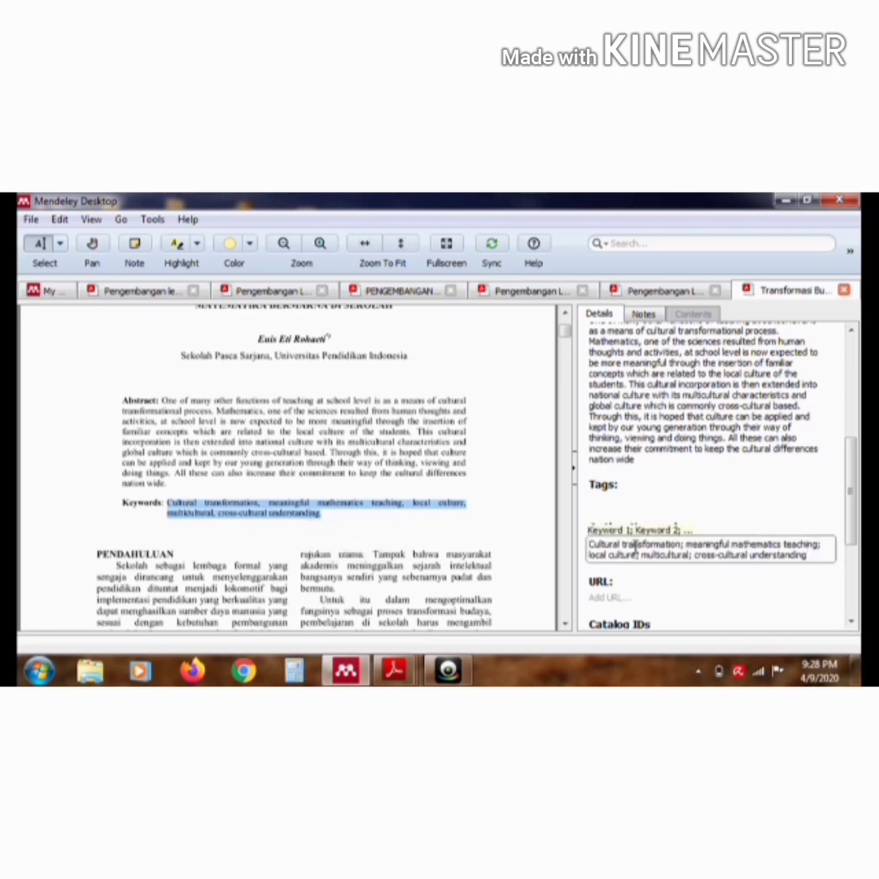
drag(855, 517, 855, 557)
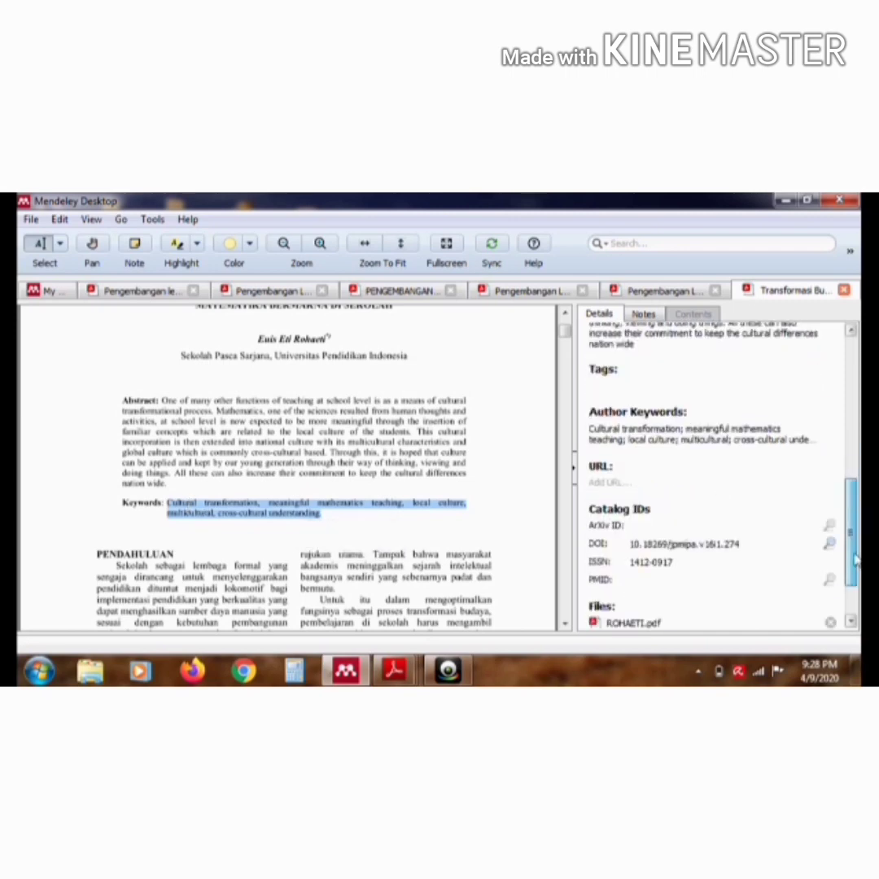
Return to the library, open the article "Pengembangan Lembar Kerja Peserta Didik (Lkpd) Berbasis Lingkungan" and bring its title and authors into view
click(45, 290)
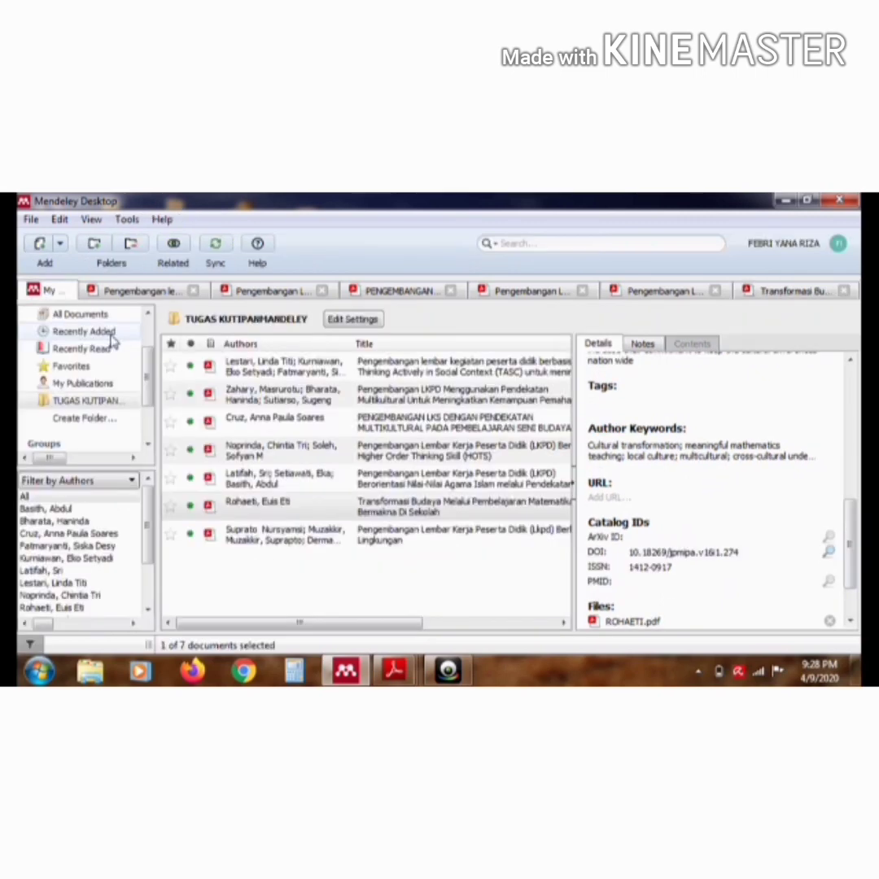
click(286, 547)
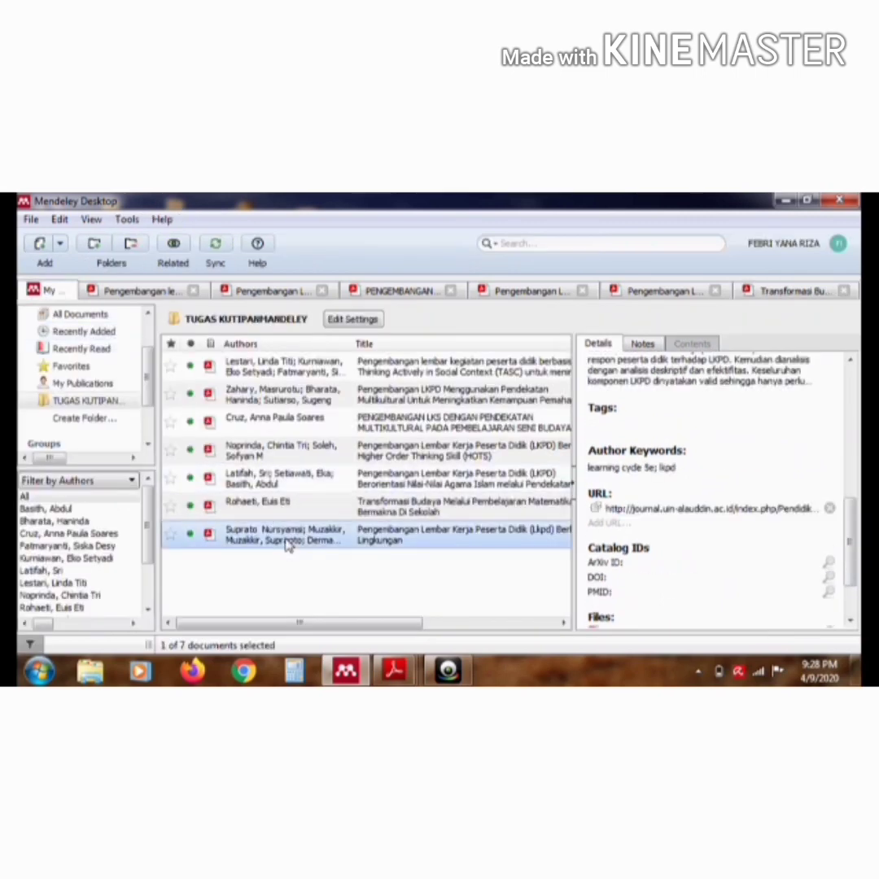
double_click(286, 547)
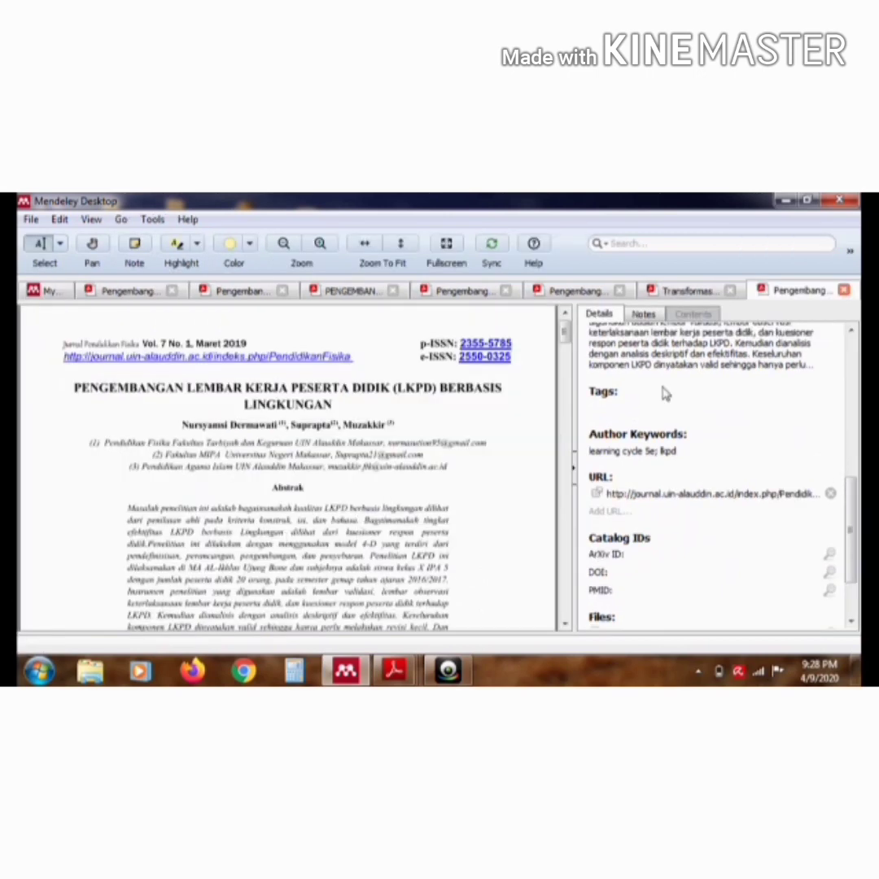
scroll(742, 376, up, 5)
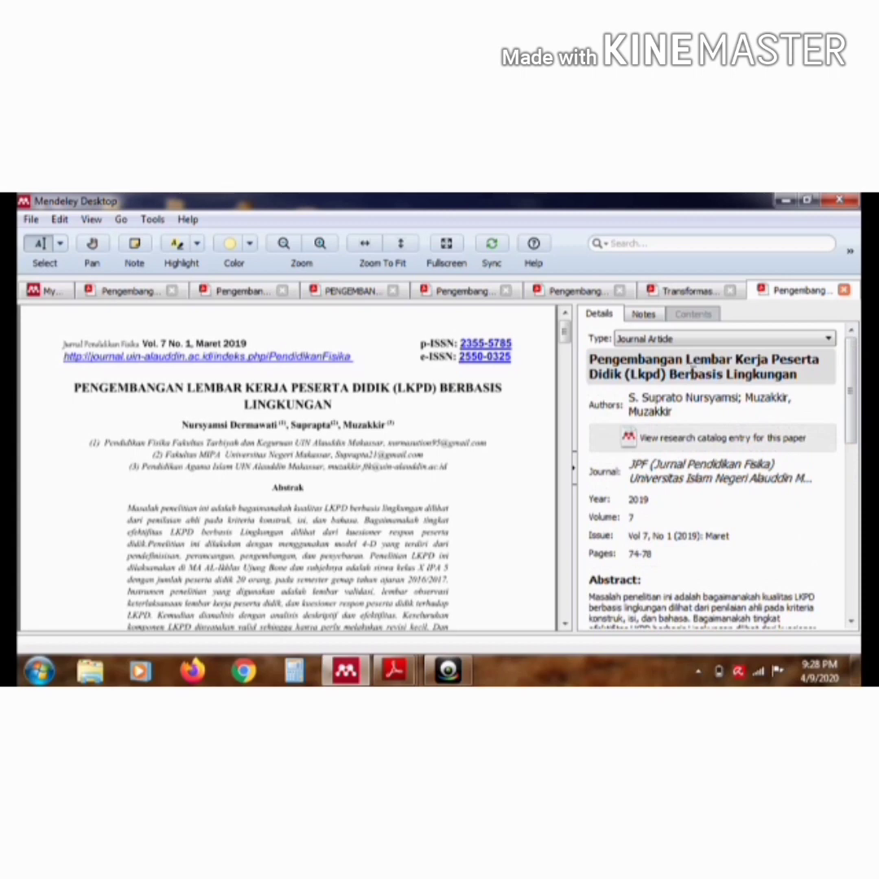
Clear the article's author list and enter the first author's full name as printed under the PDF title
click(701, 413)
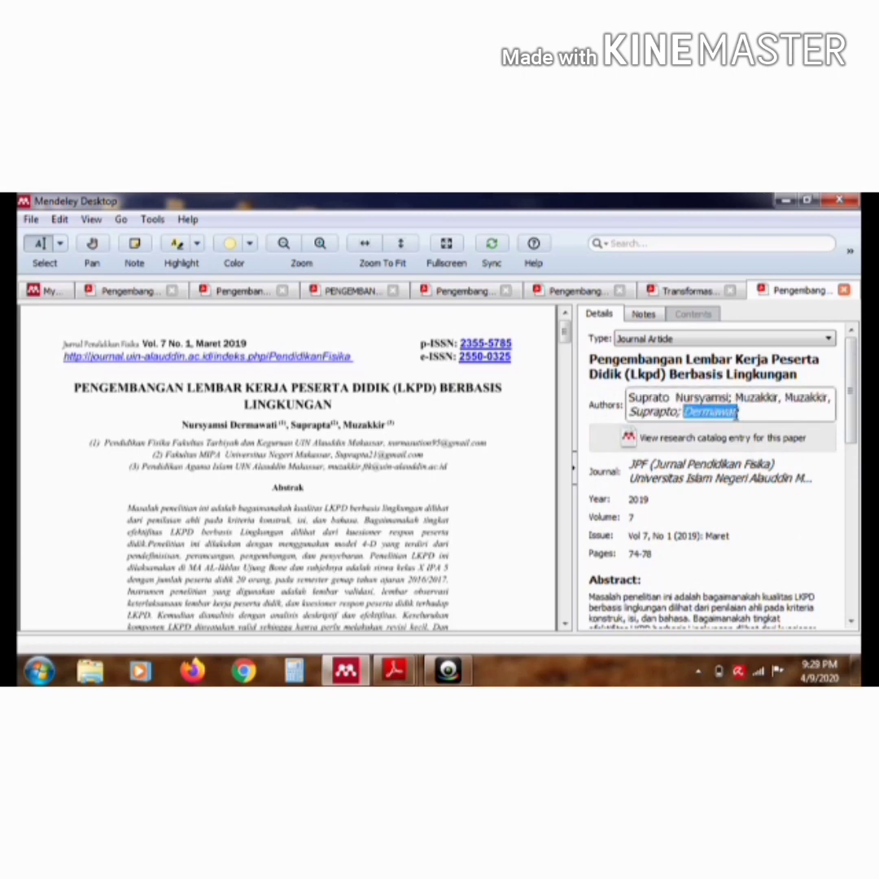
click(745, 413)
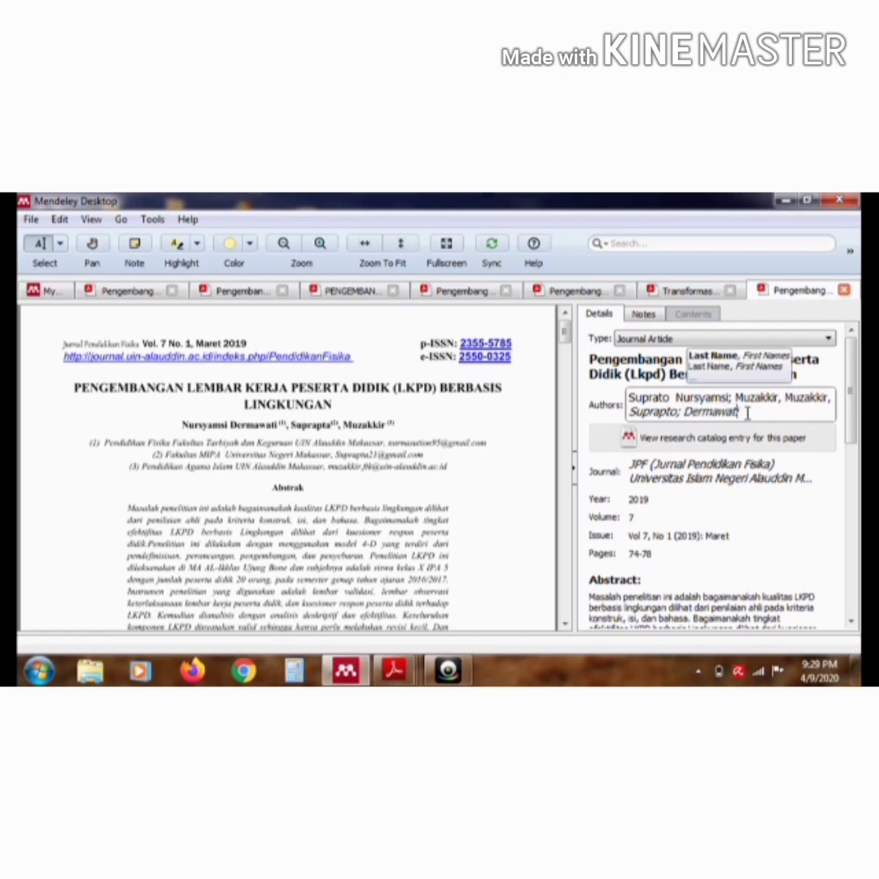
key(ctrl+a)
key(BackSpace)
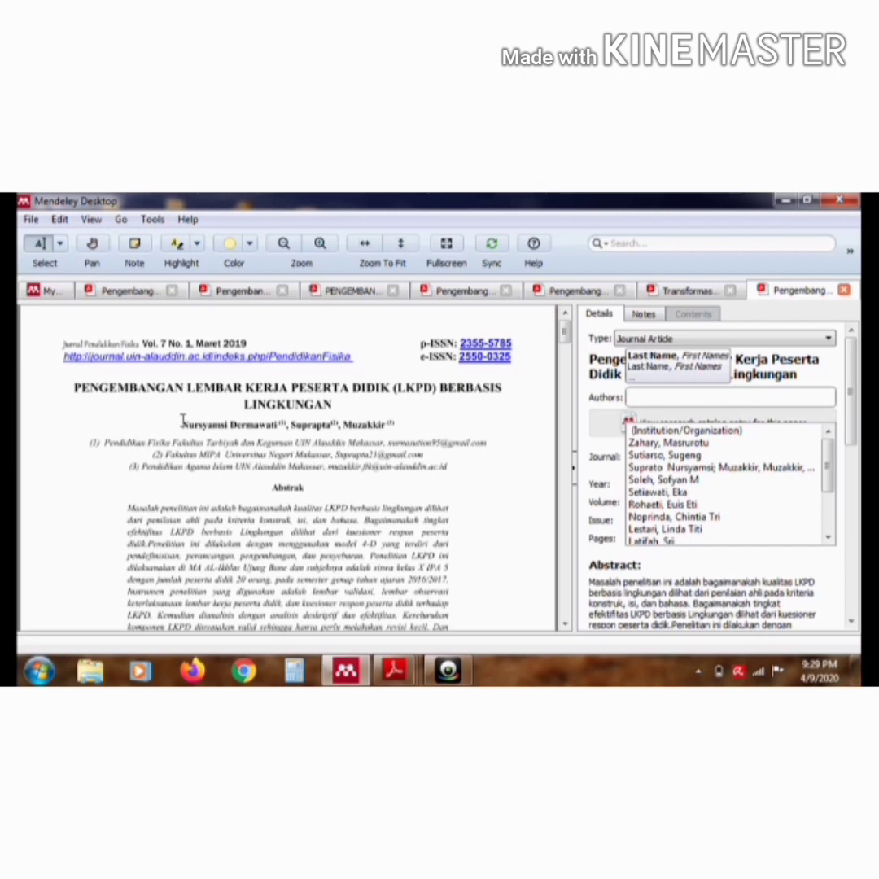
drag(183, 424, 275, 424)
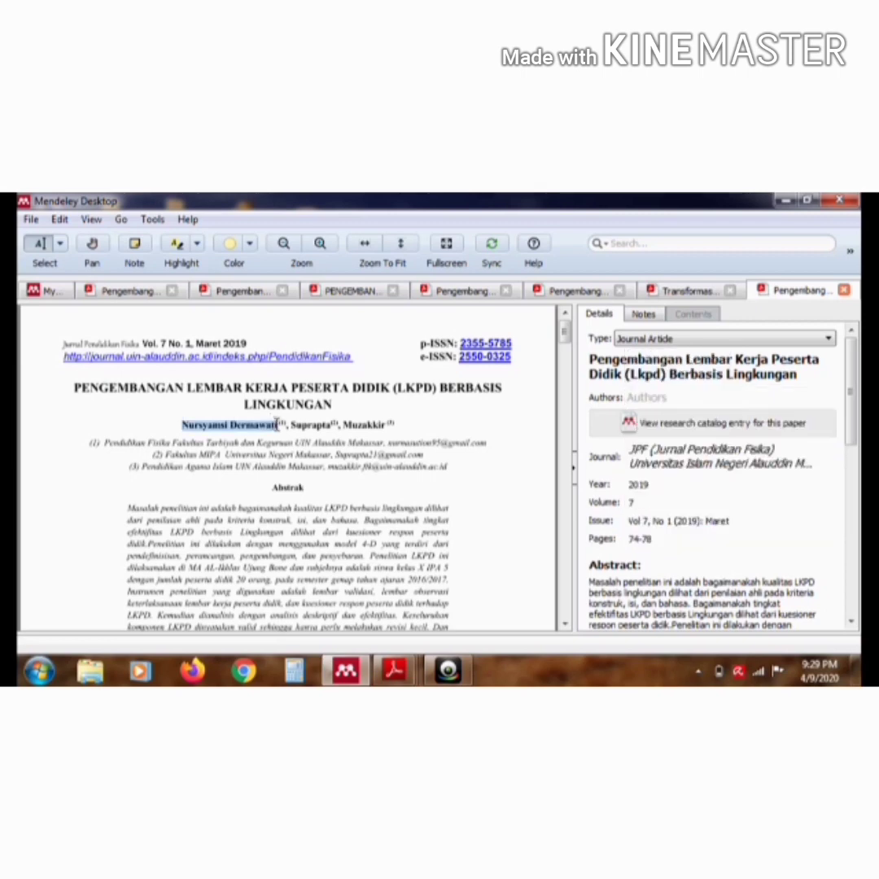
click(291, 451)
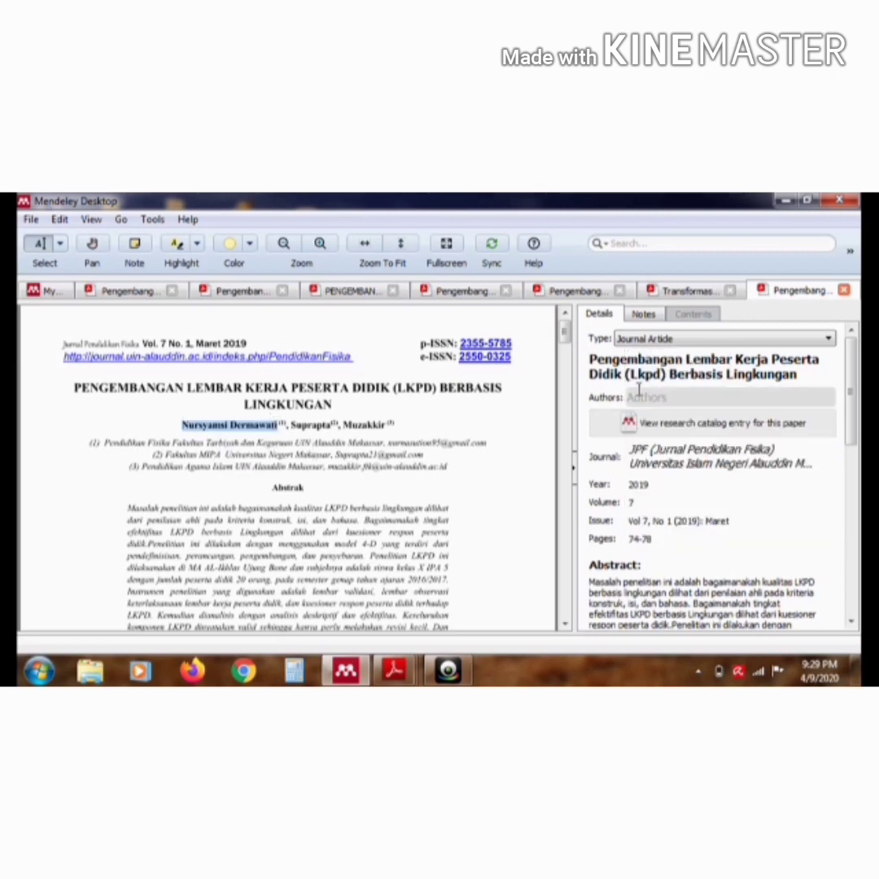
click(643, 396)
key(ctrl+v)
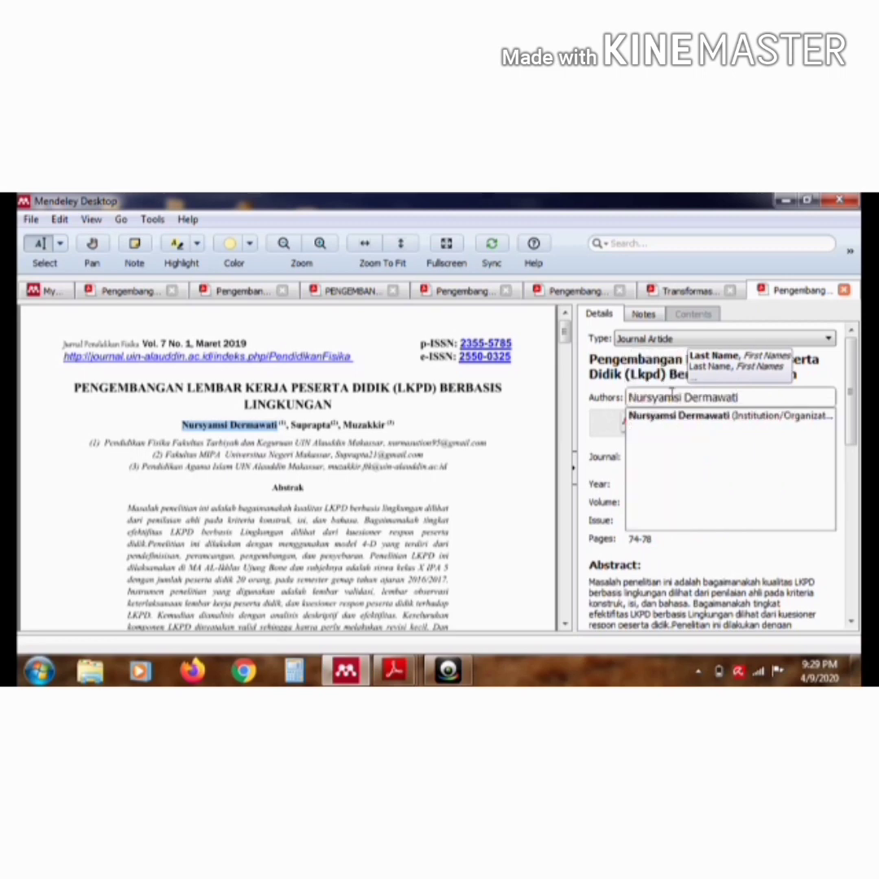
key(Return)
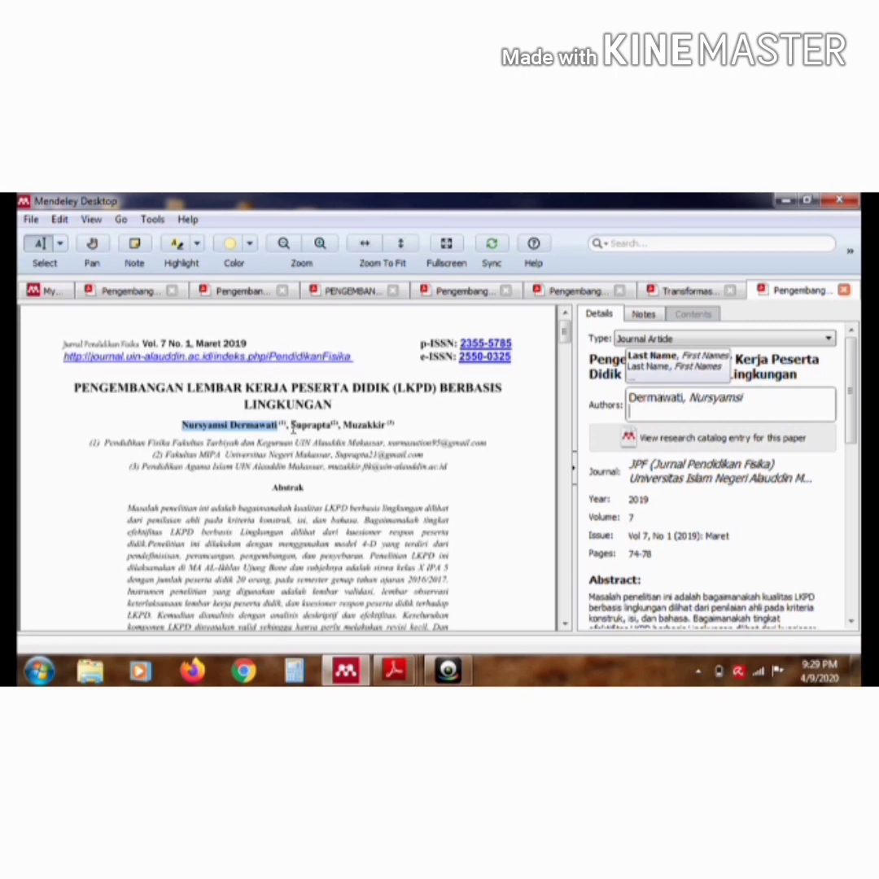
Add the second and third authors named in the PDF, each on a separate line of the article's author list
drag(292, 425, 328, 429)
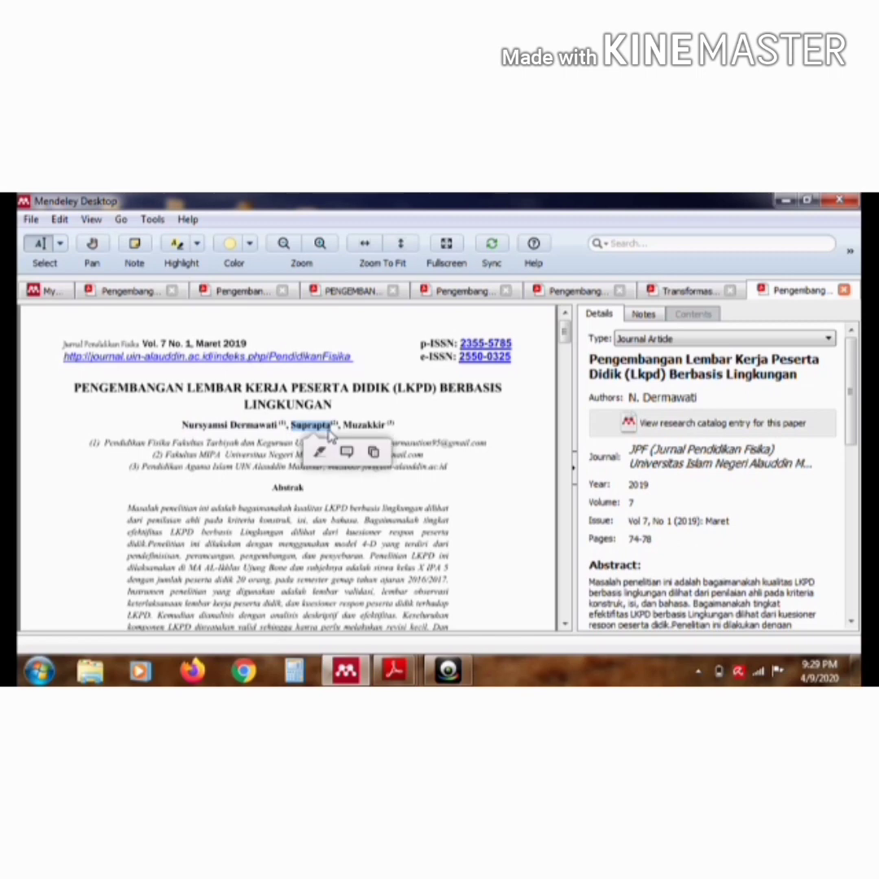
click(726, 394)
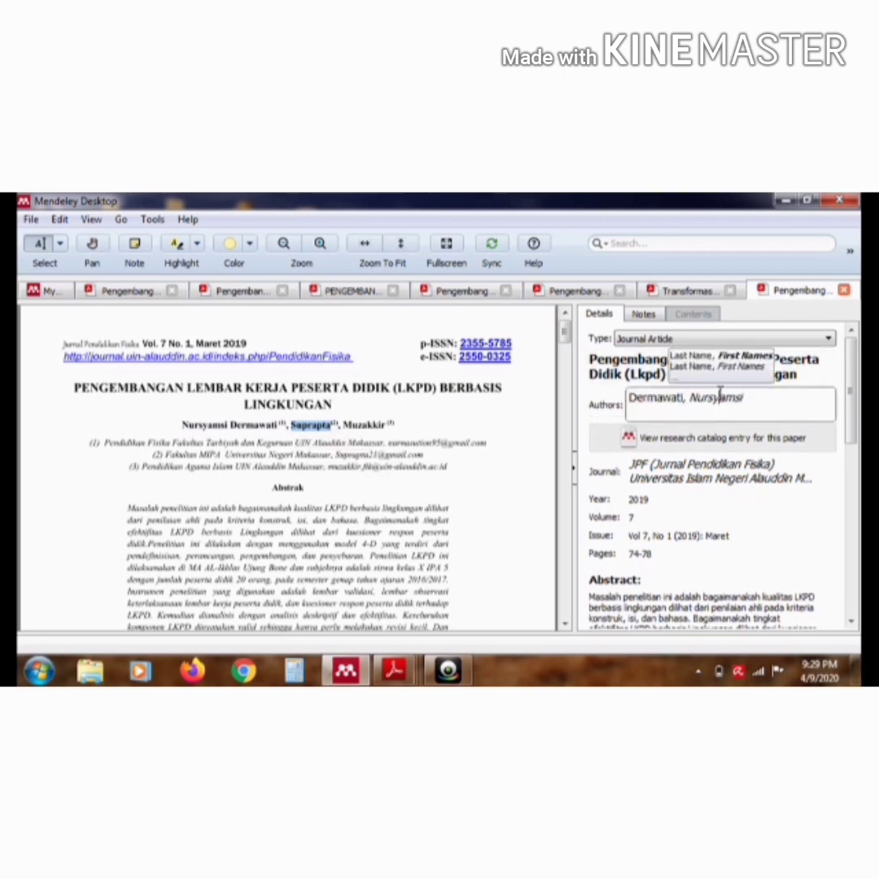
click(748, 396)
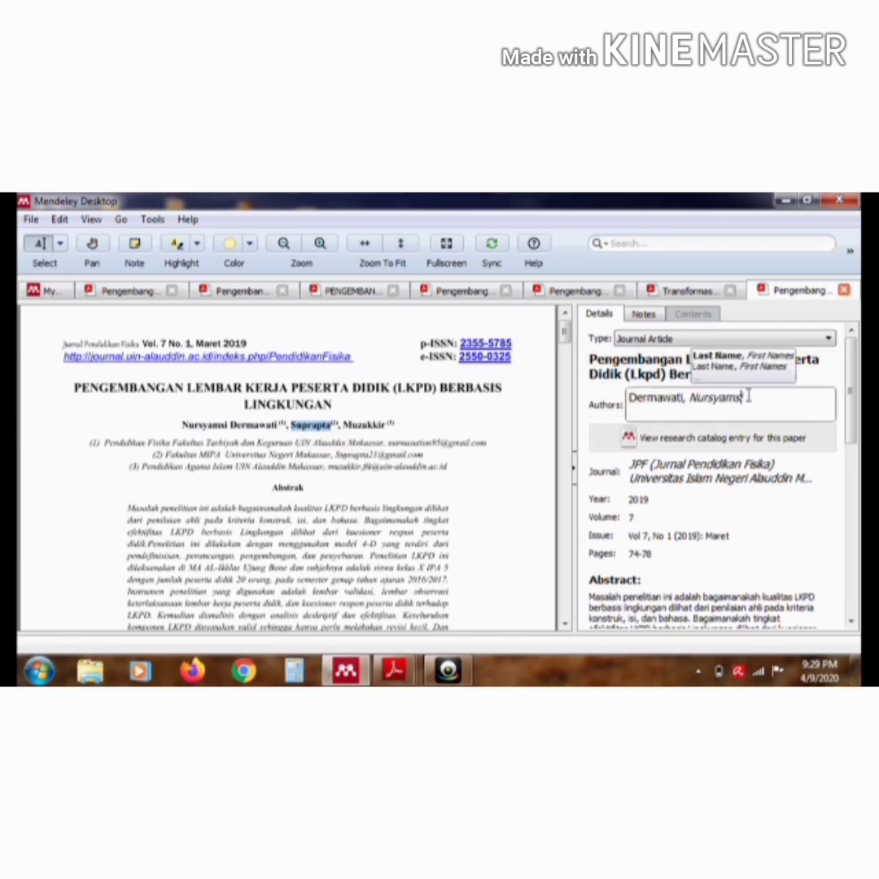
key(Return)
key(ctrl+v)
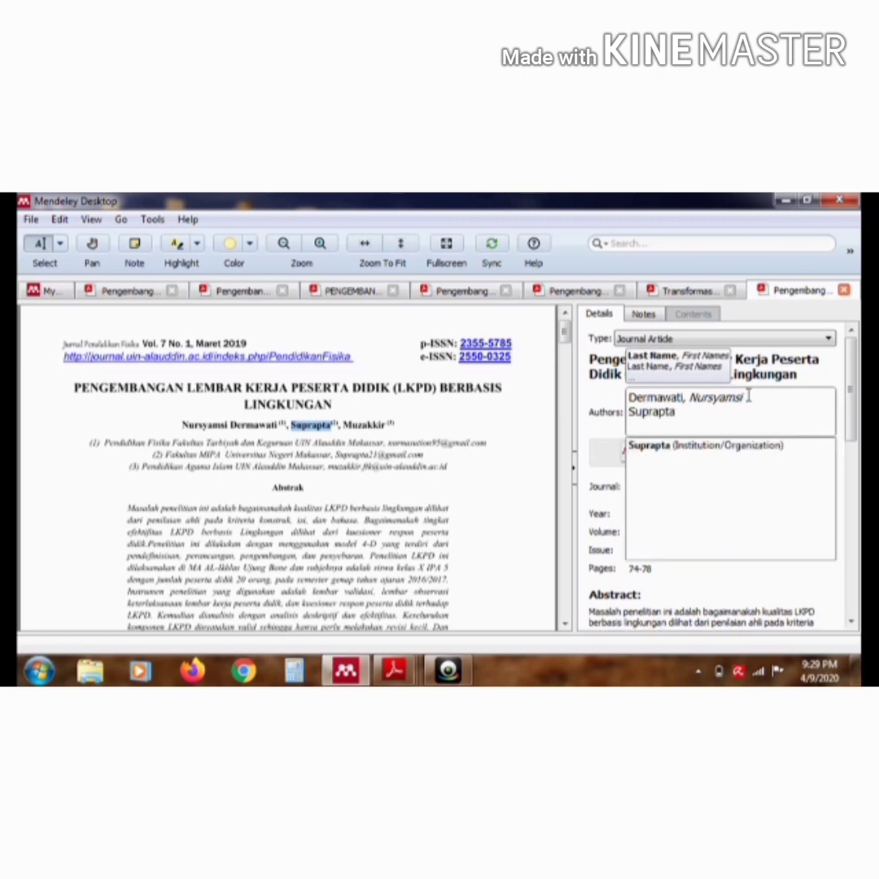
key(Return)
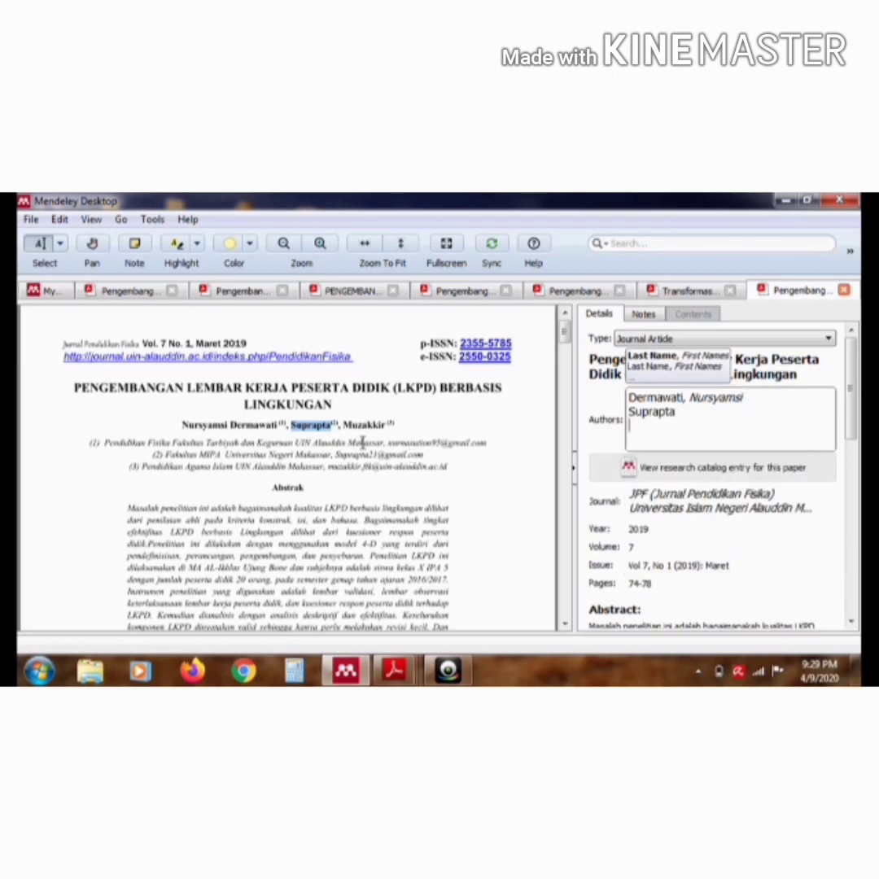
text(Muza)
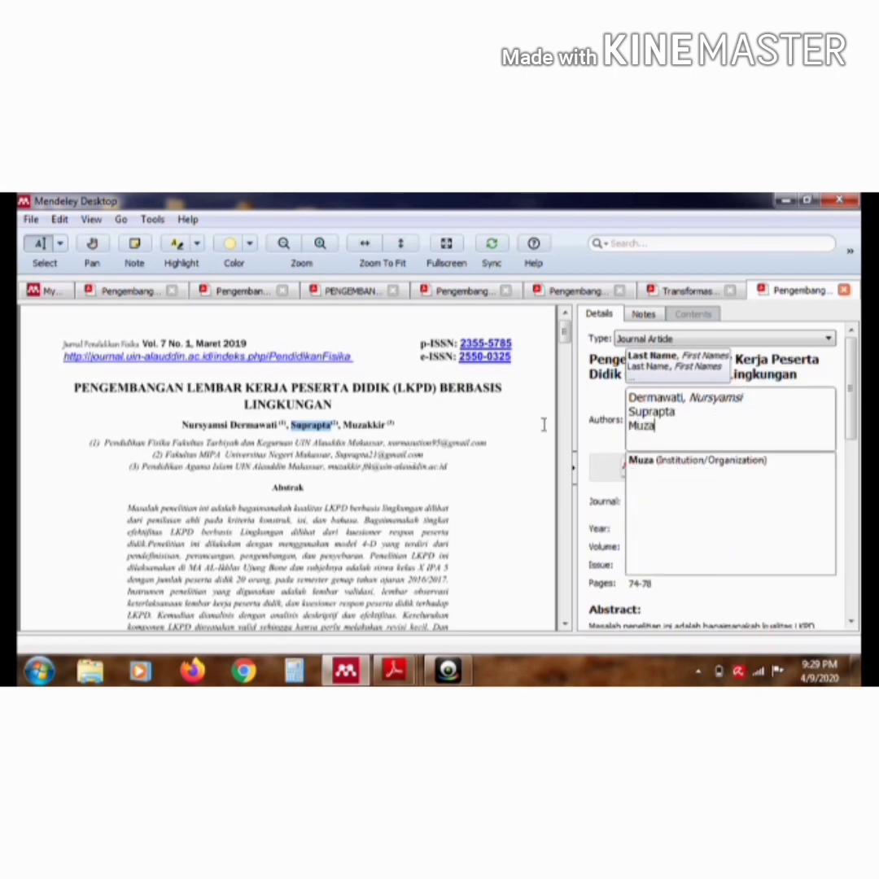
text(kkir)
key(Return)
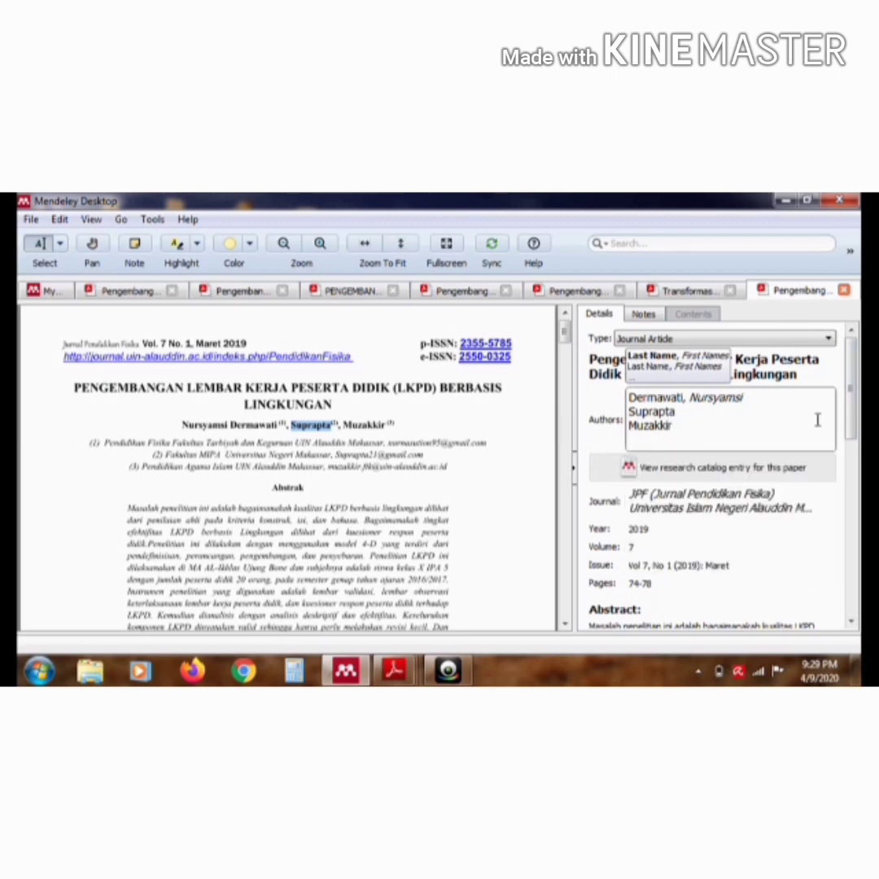
key(Return)
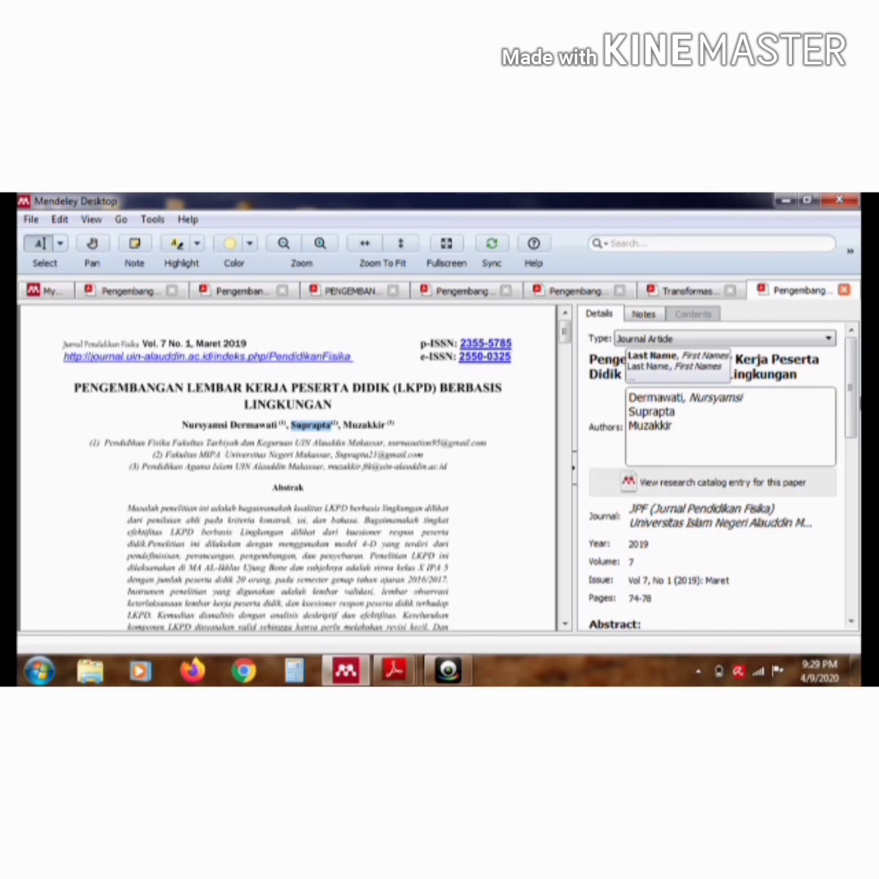
Check the article's abstract against the PDF and copy the "Kata kunci" terms "LKPD", "Berbasis lingkungan", "Hukum Newton" into its tags
drag(851, 405, 849, 477)
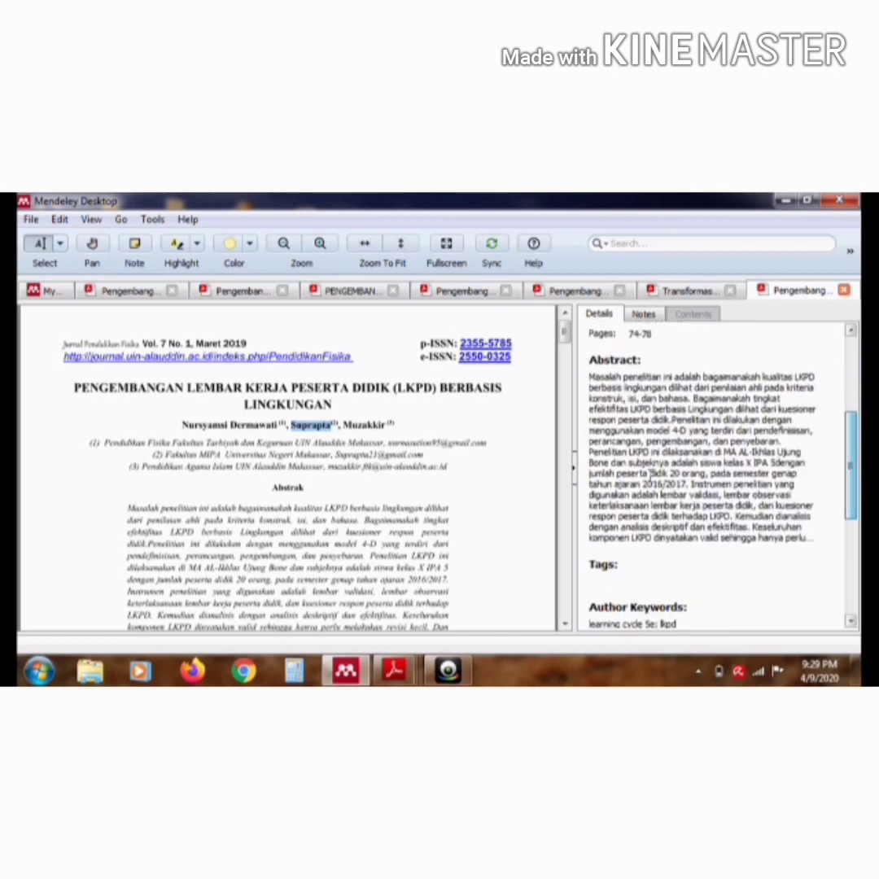
drag(568, 334, 567, 348)
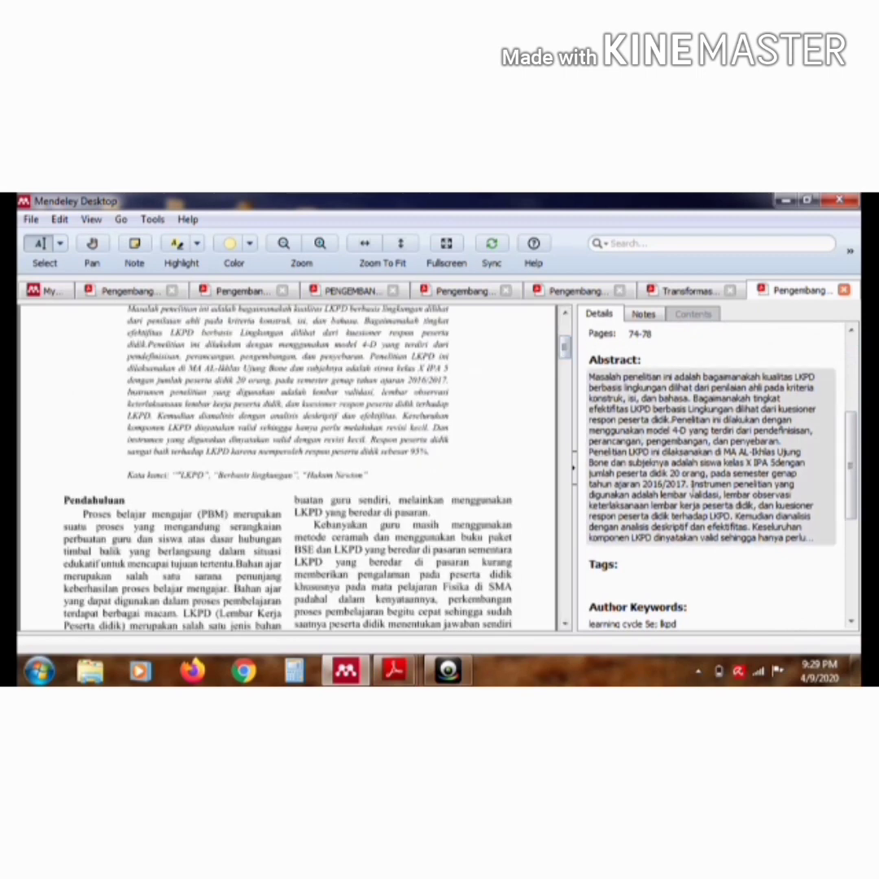
click(692, 484)
scroll(692, 486, down, 2)
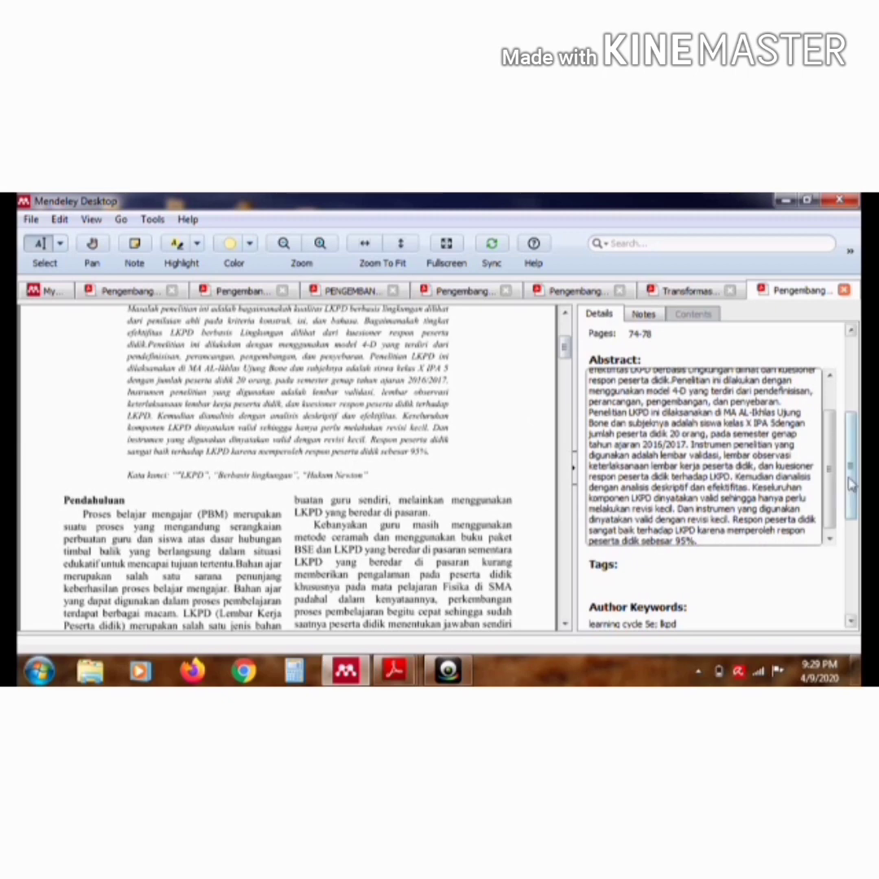
drag(851, 485, 852, 503)
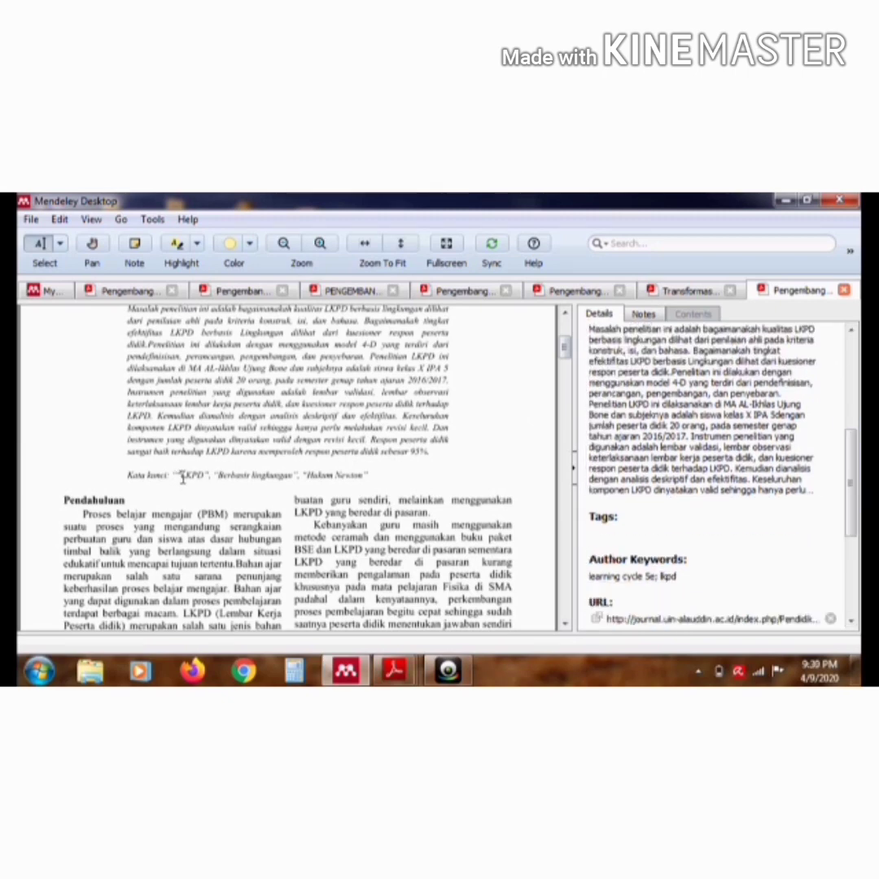
drag(173, 476, 369, 479)
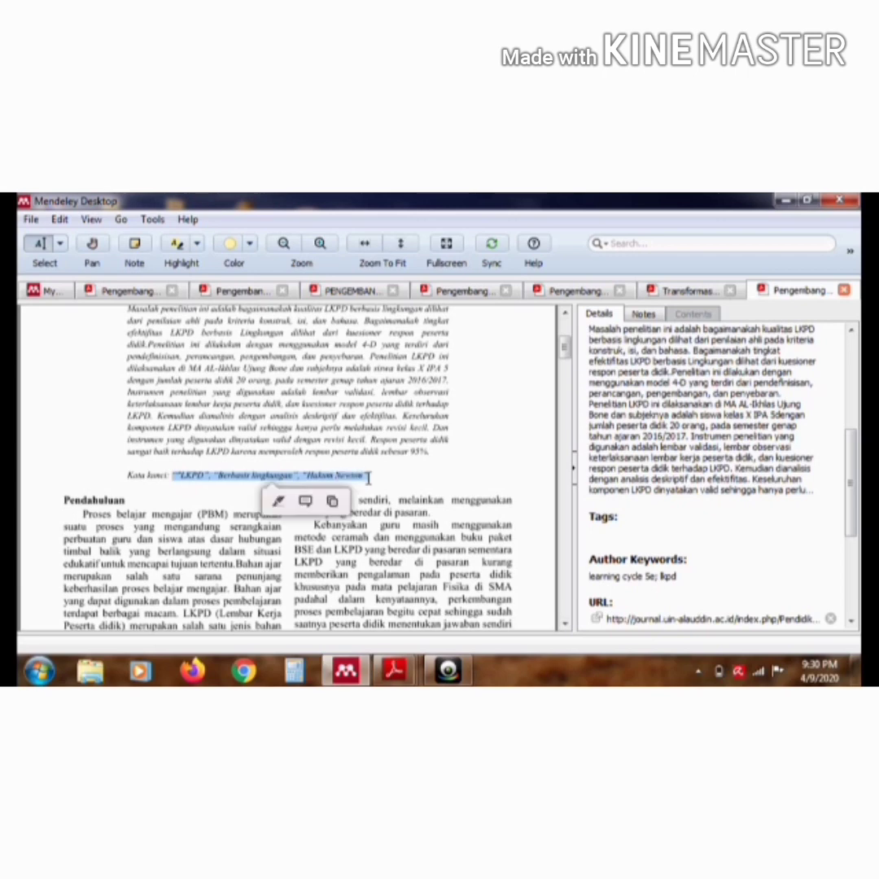
click(630, 533)
text("LKPD"; "Berbasis lingkungan"; "Hukum Newton")
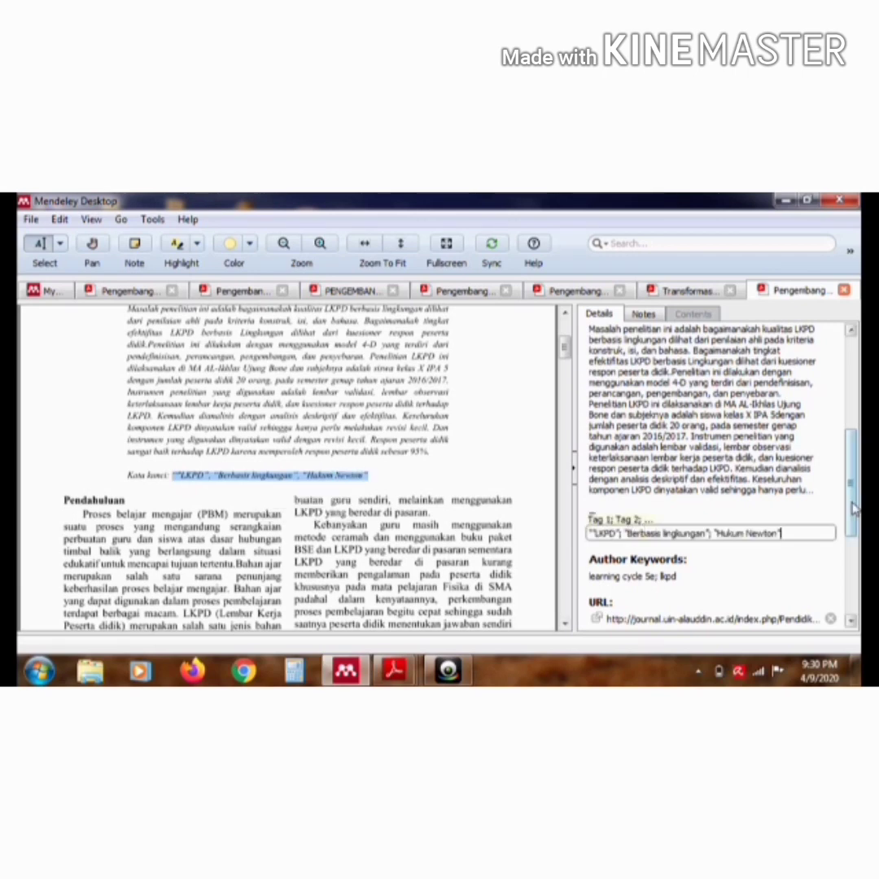
drag(855, 507, 852, 582)
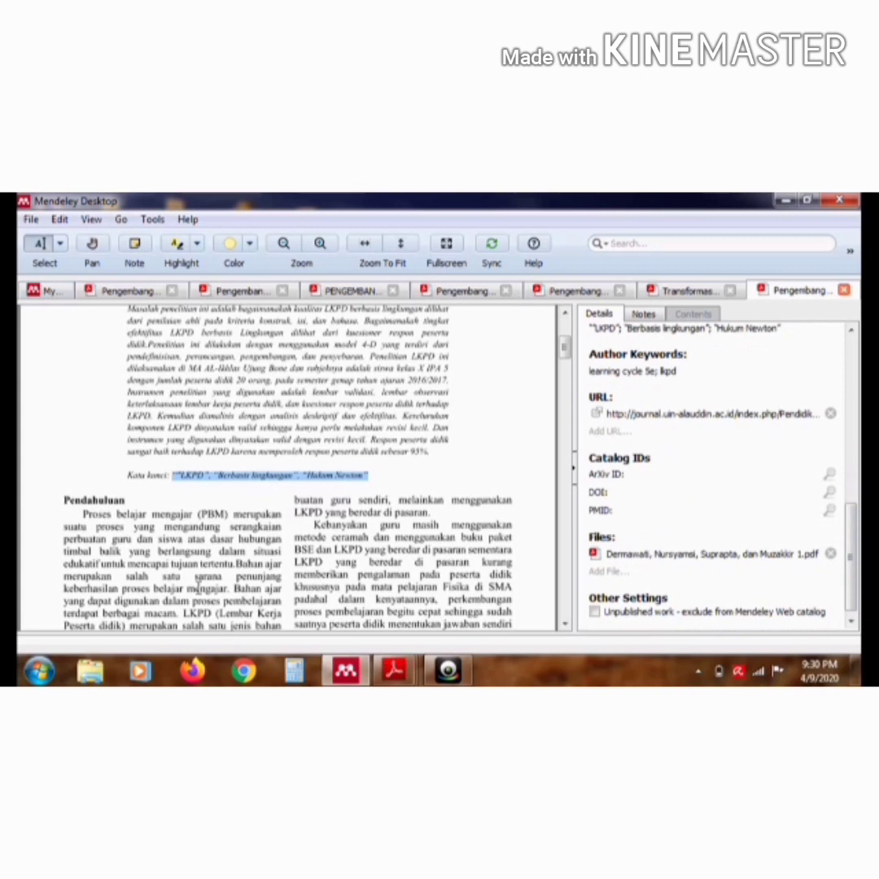
Open a blank document in Microsoft Word 2010 and reset the paragraph's left indent to the page margin
key(super)
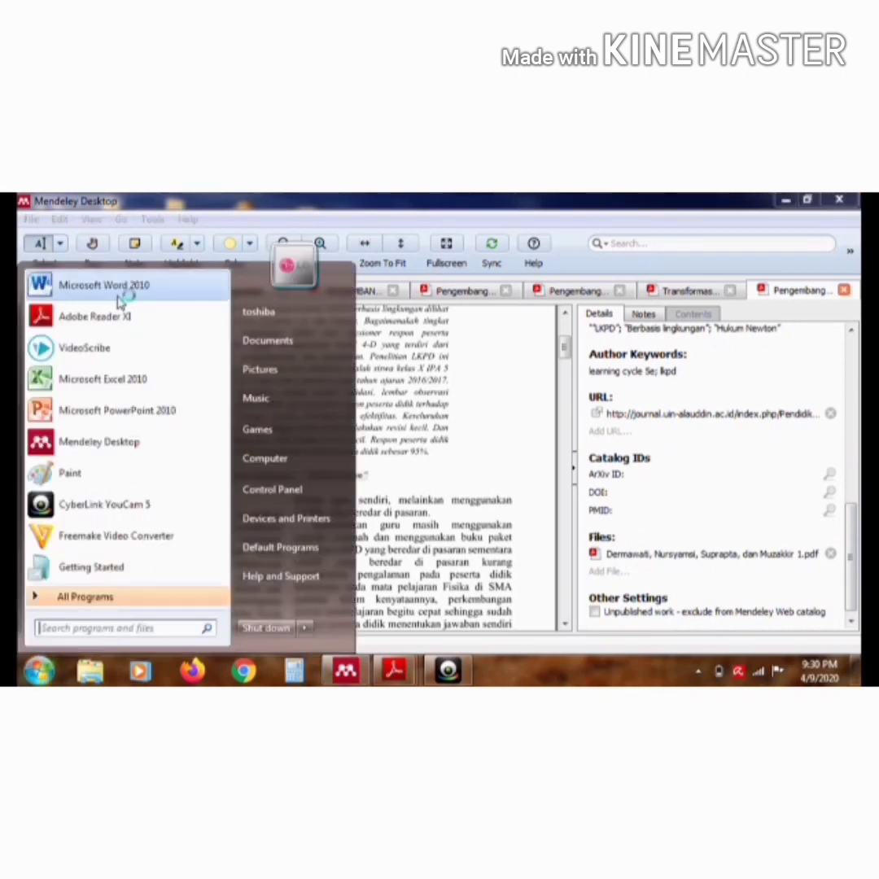
click(119, 294)
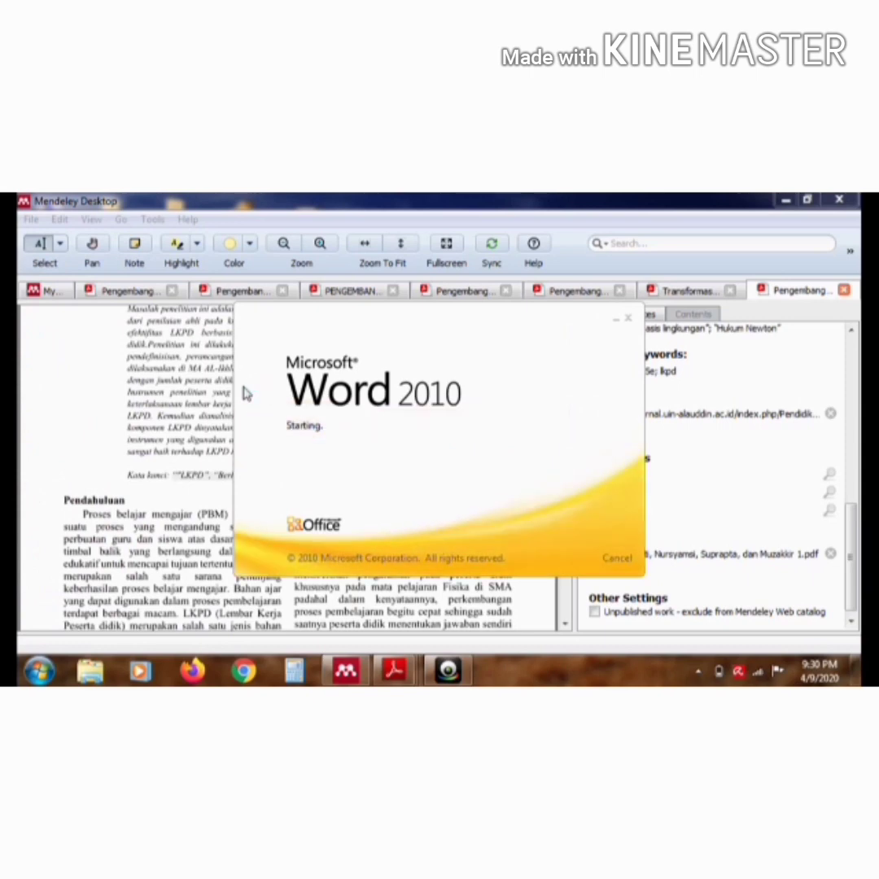
click(749, 204)
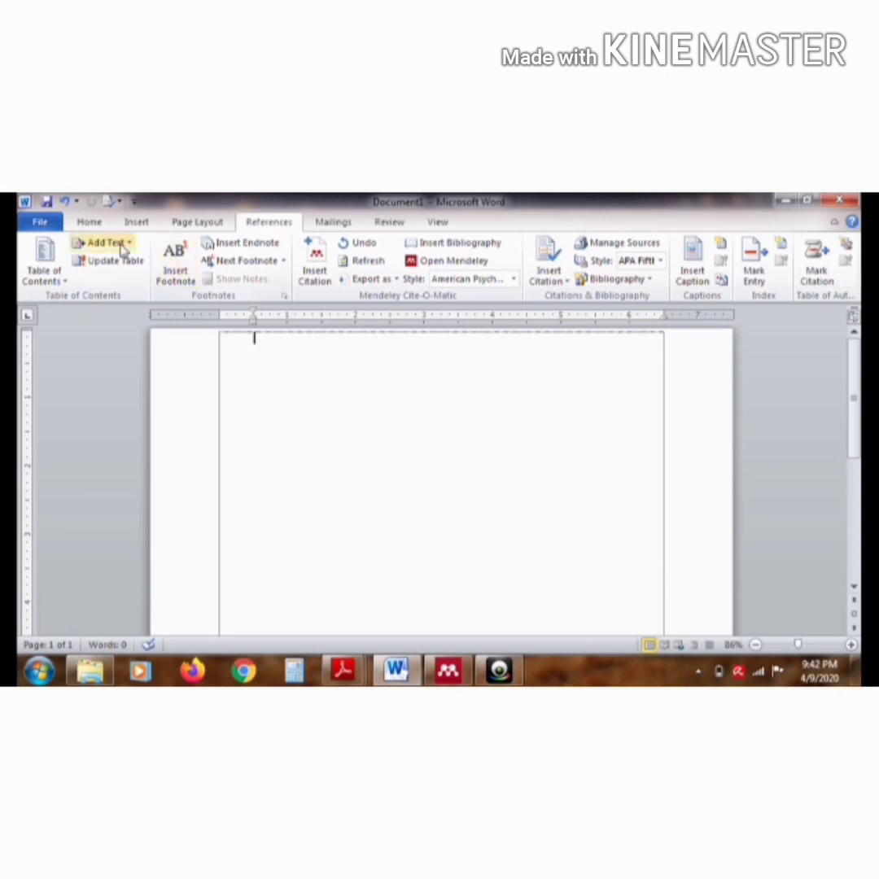
click(88, 223)
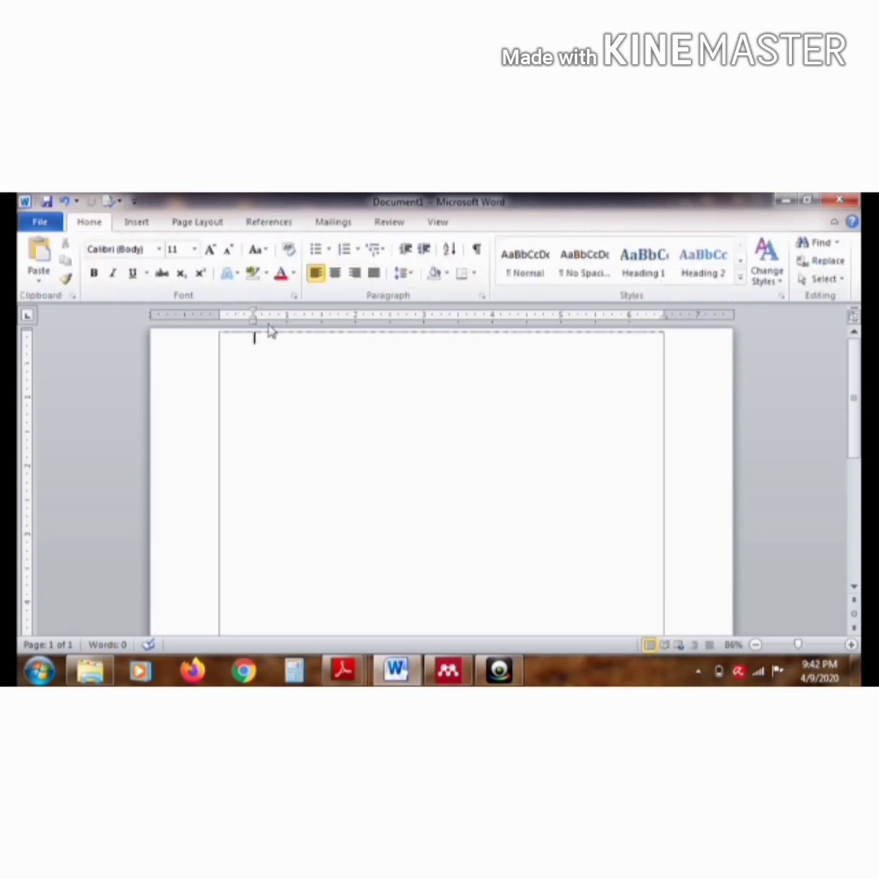
drag(254, 321, 221, 323)
Enter the title line JUDUL : "PENGEMBANGAN LKPD BERBASIS MULTIKULTURAL PADA PEMBELAJARAN SENI BUDAYAKELAS V SDN PEKANBARU" and start a new paragraph
text(JUDUL : "PENGEMBANGAN LKPD)
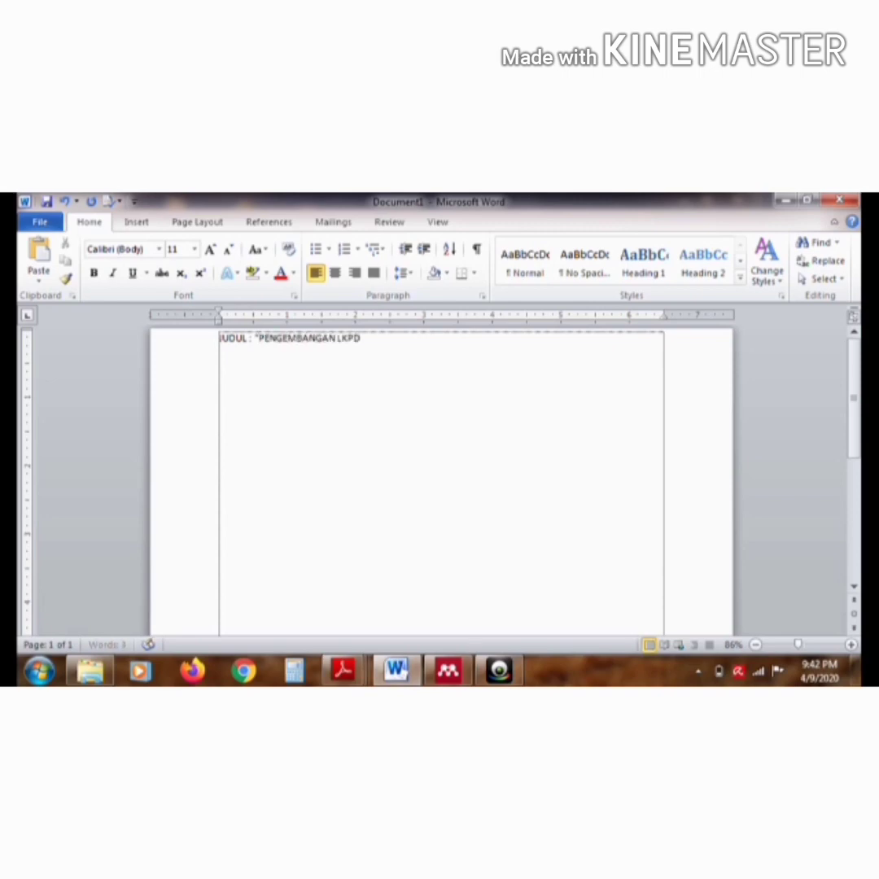
text( BERBASIS MULTIKUL)
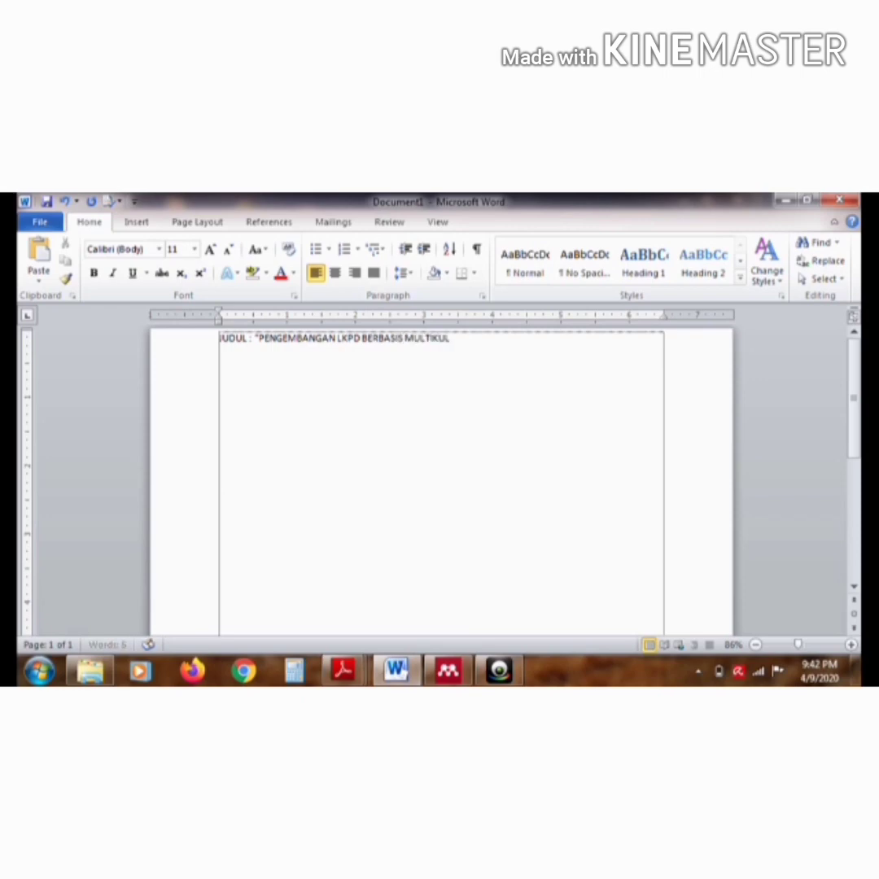
text(TURAL PADA PEMBELAJARA)
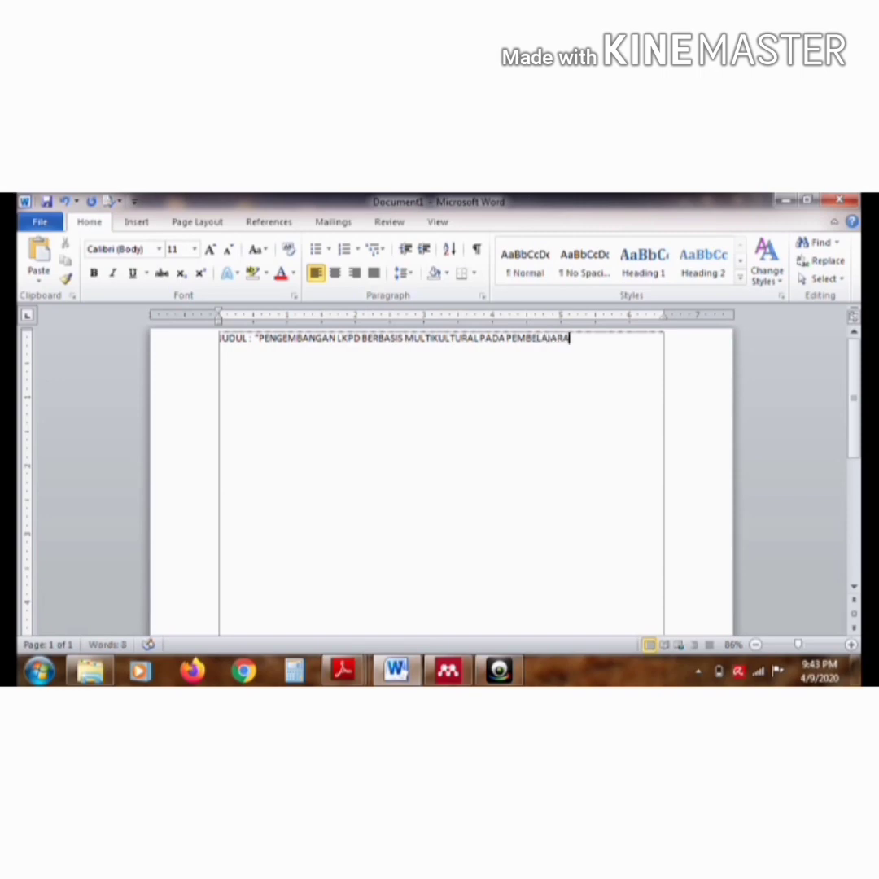
text(N SENI BUDAYA)
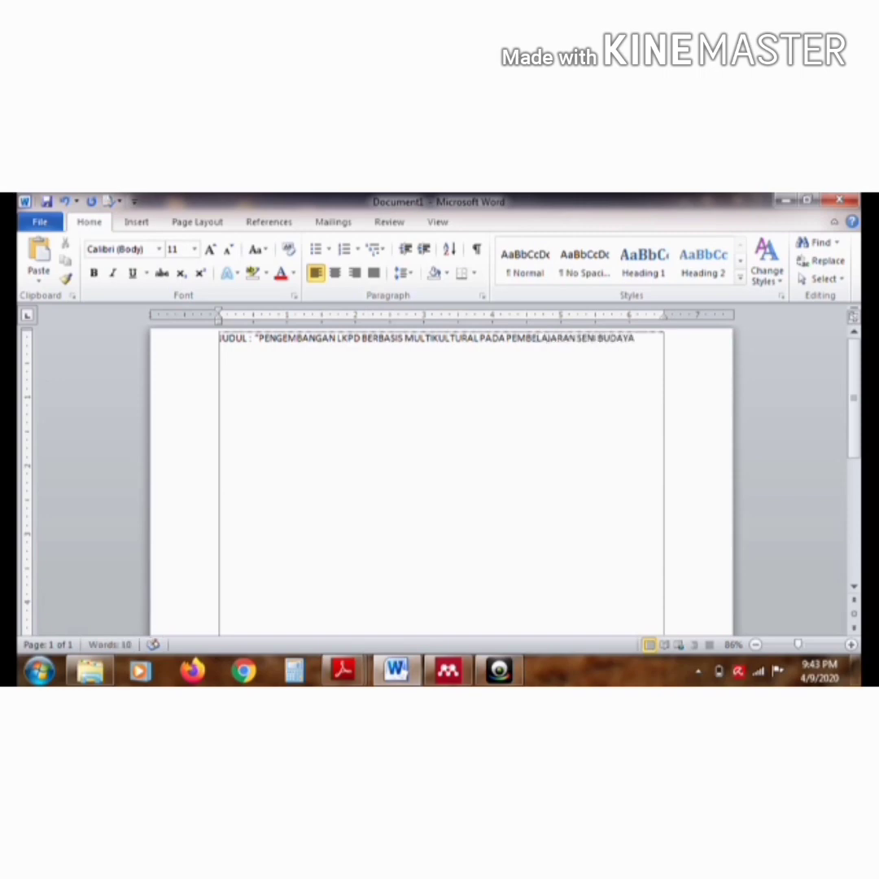
text(KELAS V SDN)
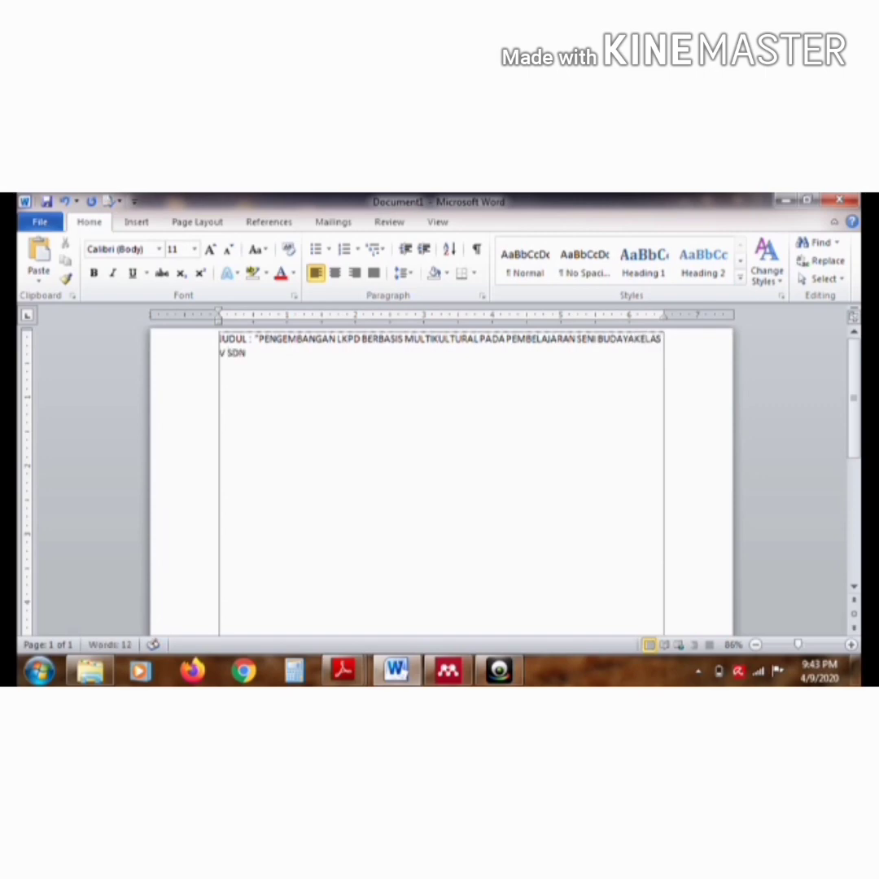
text( PEKANBARU")
key(Return)
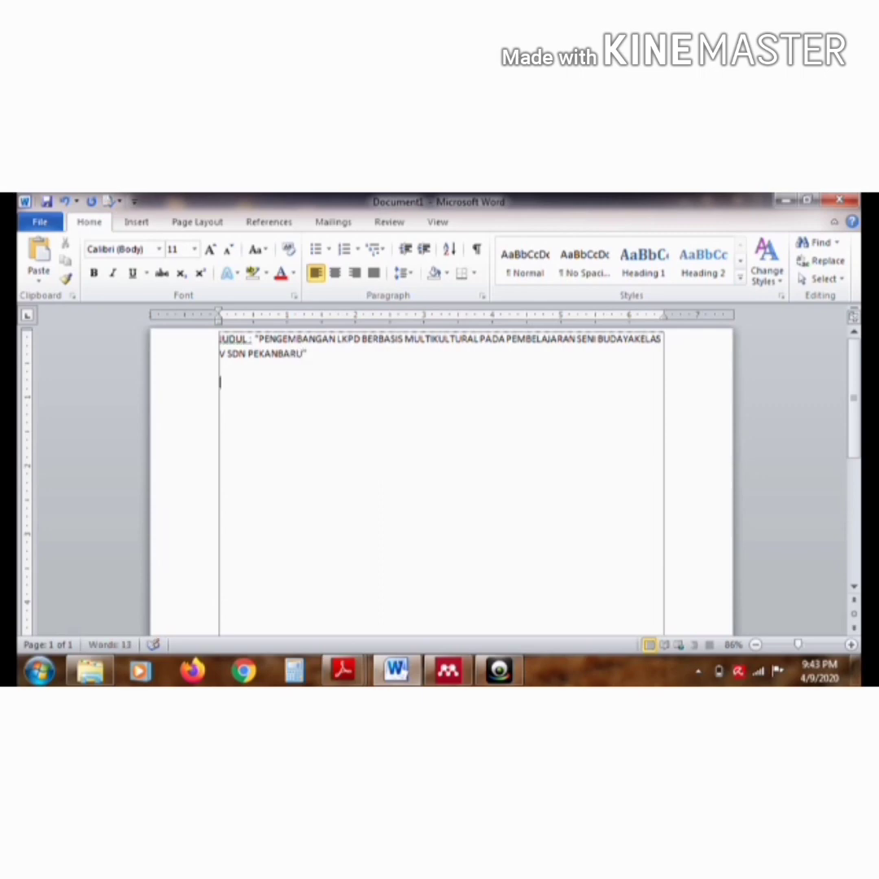
Add the heading "LANDASAN TEORI" below the title, make it bold and start a new line under it
text(LANDASAN)
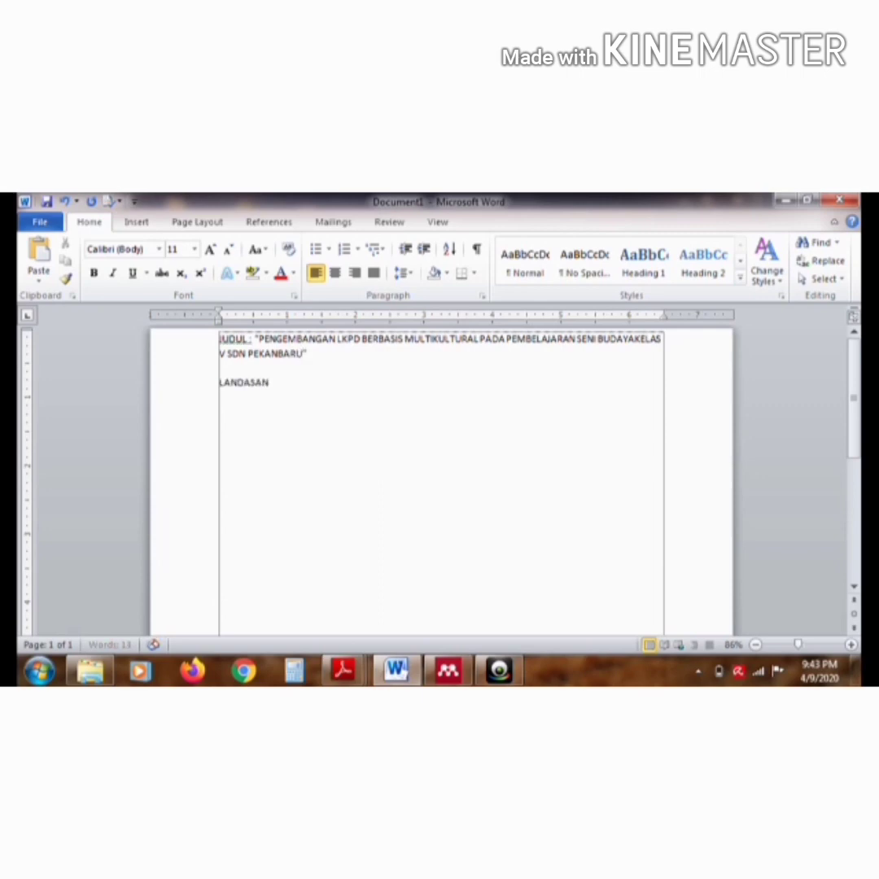
text( TEORI)
click(215, 385)
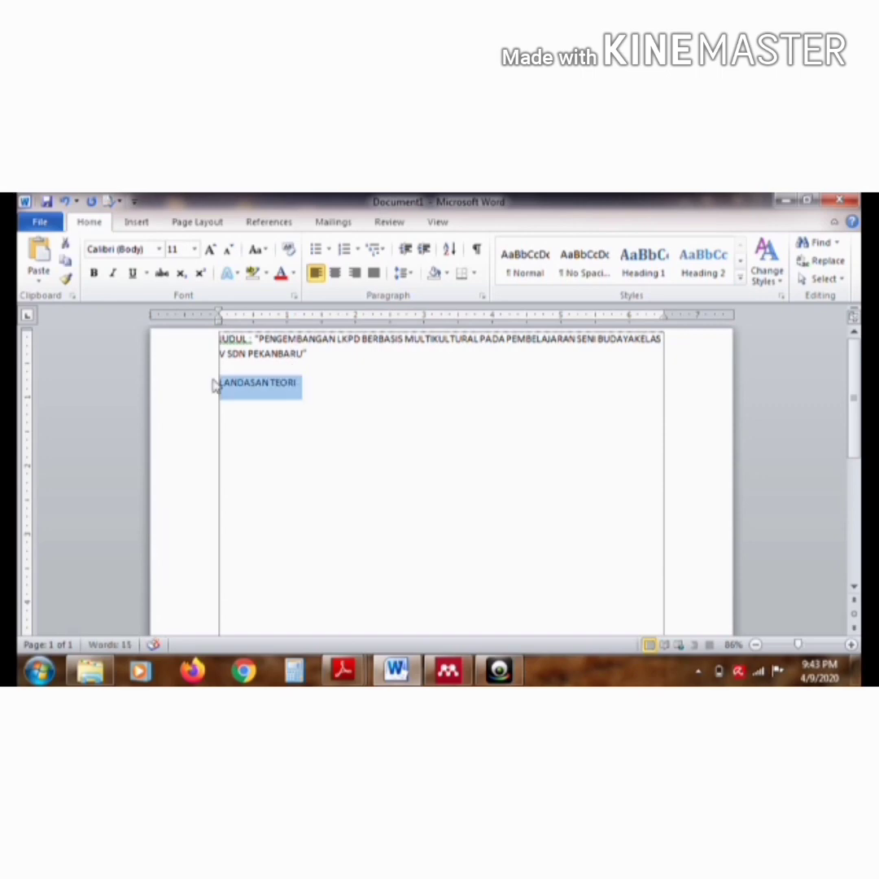
key(ctrl+b)
click(322, 381)
key(Return)
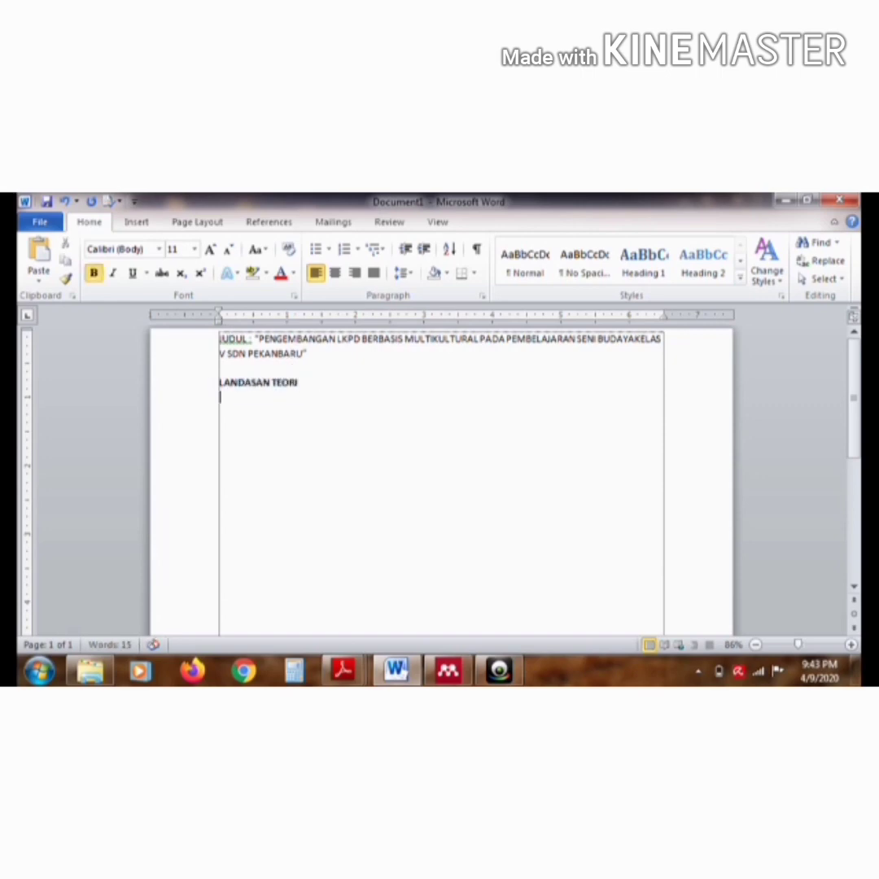
Add the numbered item "1. LKPD" under the LANDASAN TEORI heading and start an unnumbered line below it
text(1. L)
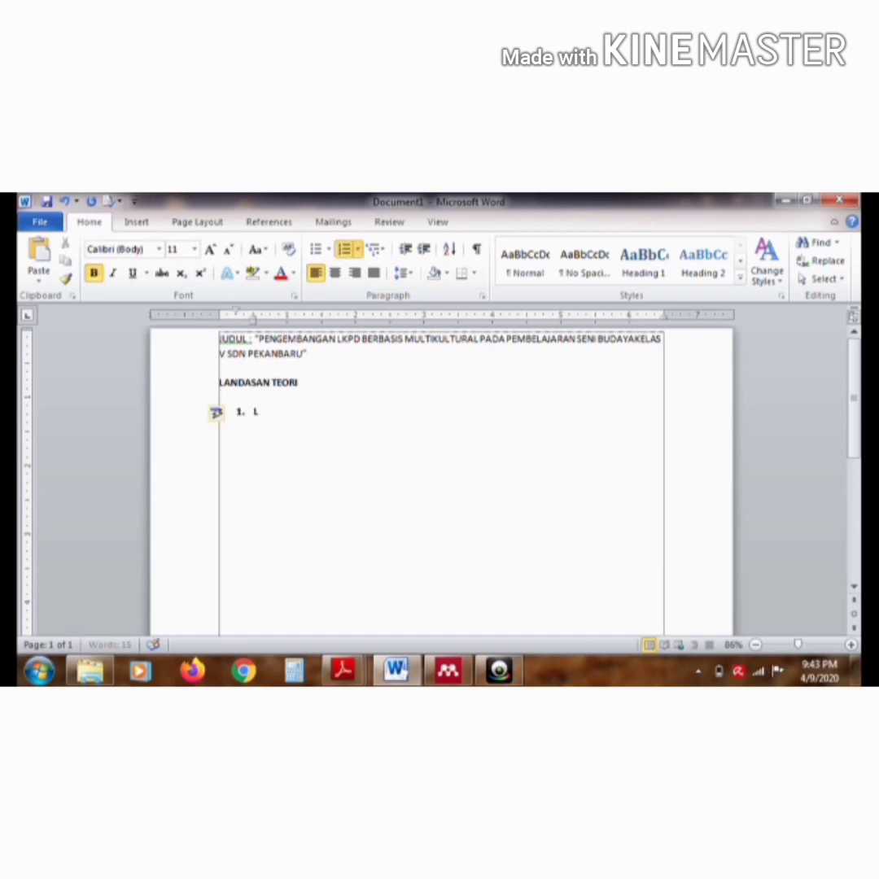
text(KPD)
key(Return)
key(Return)
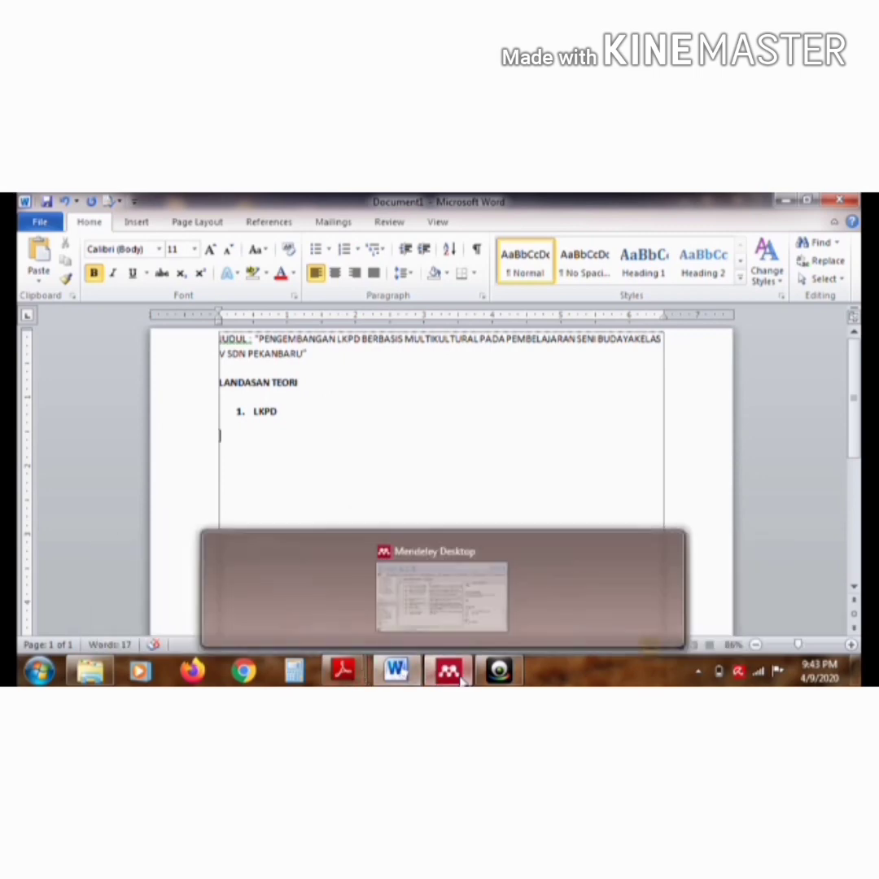
Copy "LKPD termasuk media cetak hasil pengembangan teknologi cetak yang berupa buku" from Mendeley's Islamic-values LKPD article into Word under the LKPD item
click(452, 673)
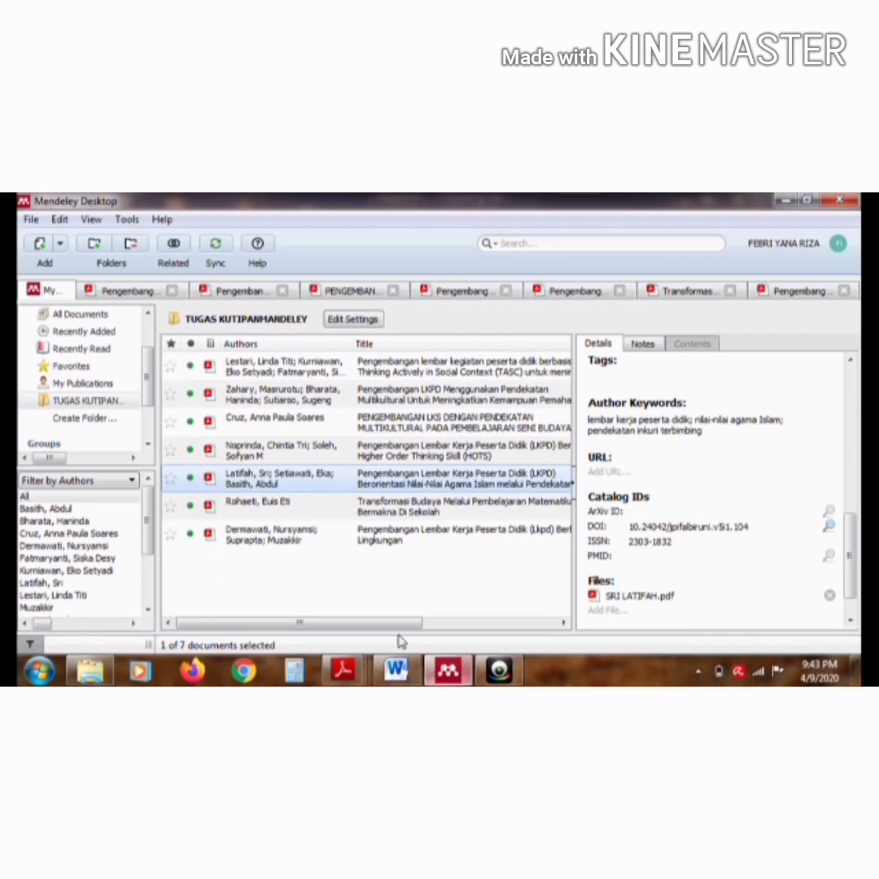
double_click(311, 482)
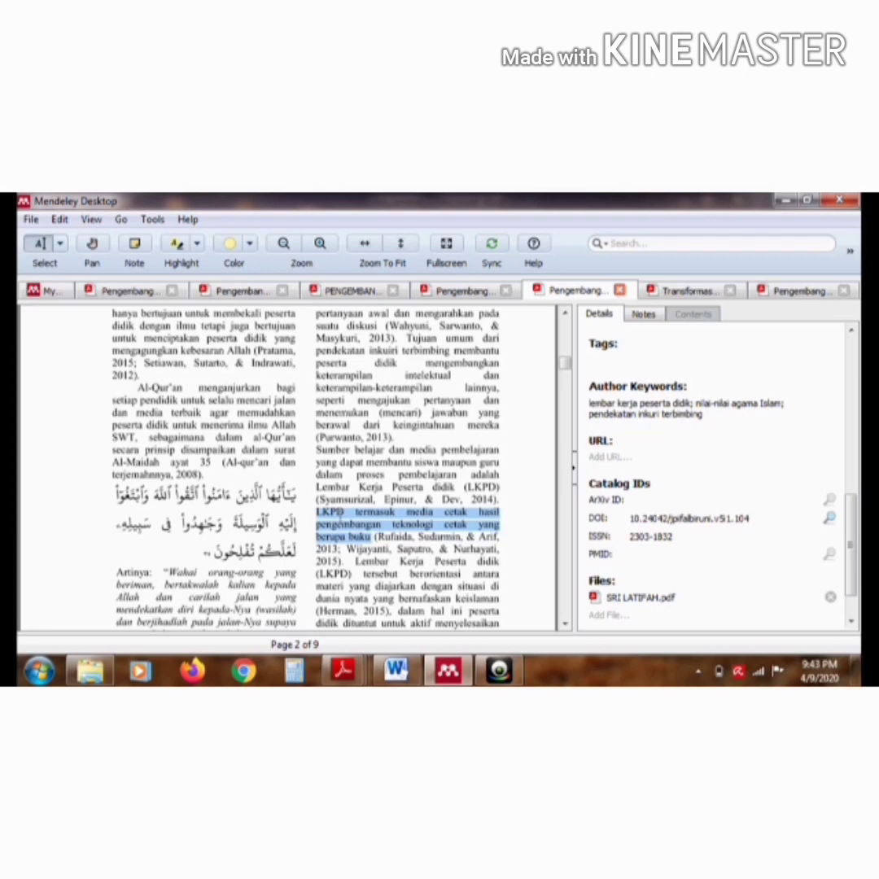
right_click(342, 513)
click(363, 570)
click(400, 671)
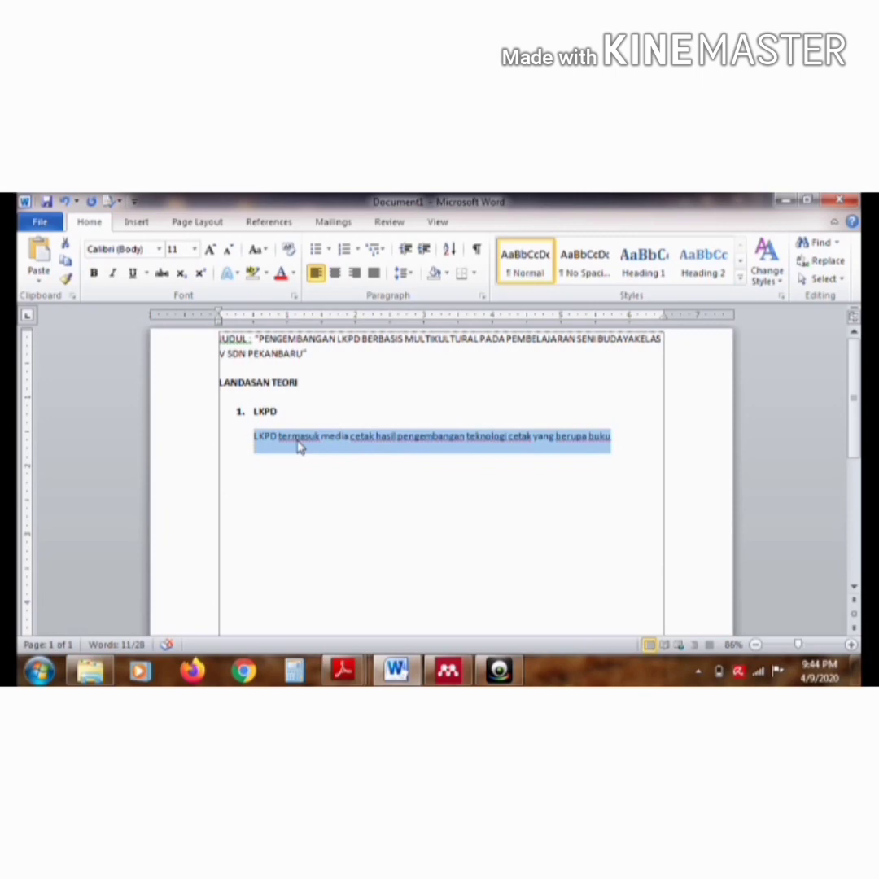
Enclose the pasted sentence under the LKPD item in quotation marks, leaving no period after the closing mark
click(253, 435)
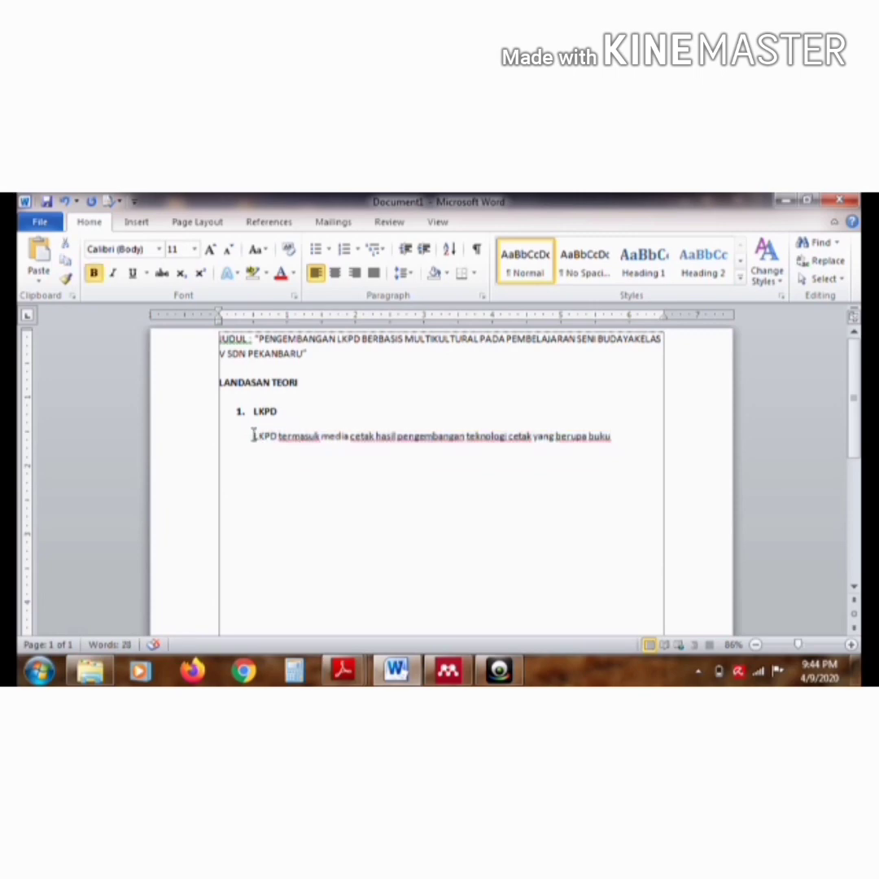
text(")
click(619, 437)
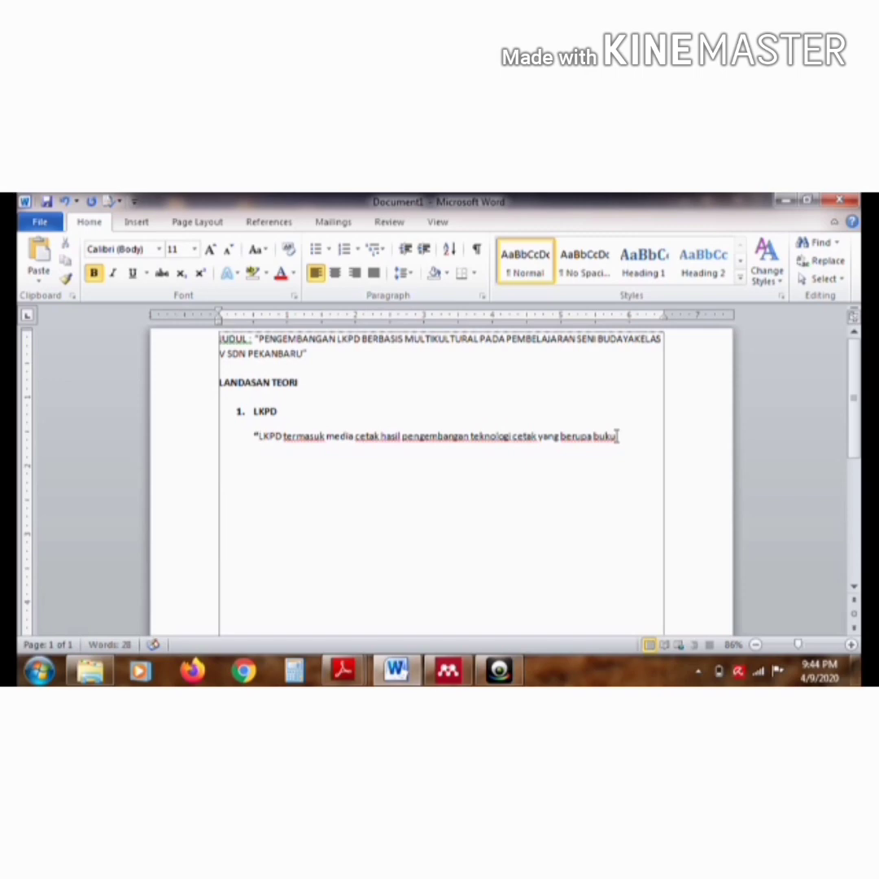
text(".)
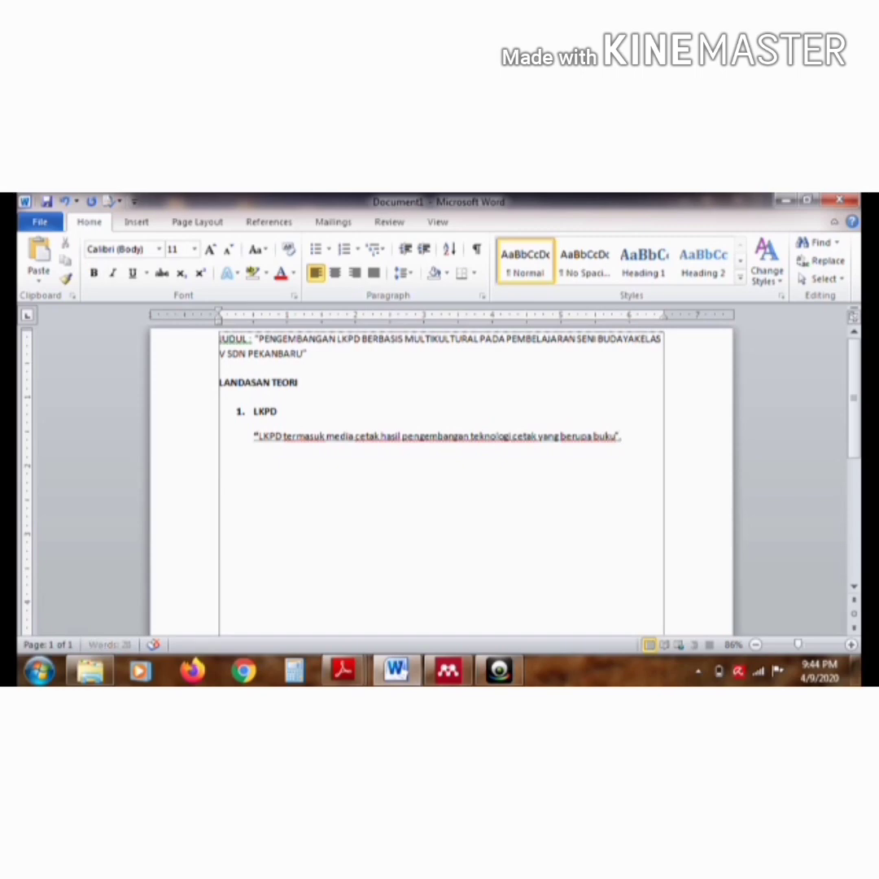
Insert a Mendeley citation of the Islamic-values LKPD article after the first quotation and end it with a period
click(286, 223)
click(313, 259)
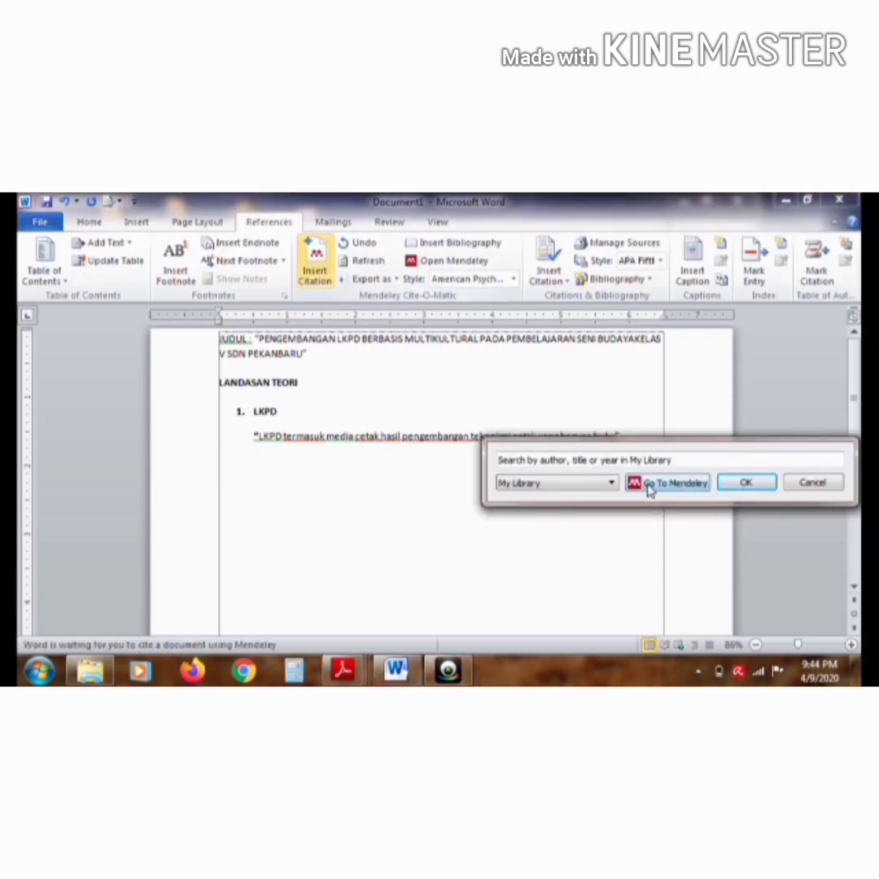
click(649, 485)
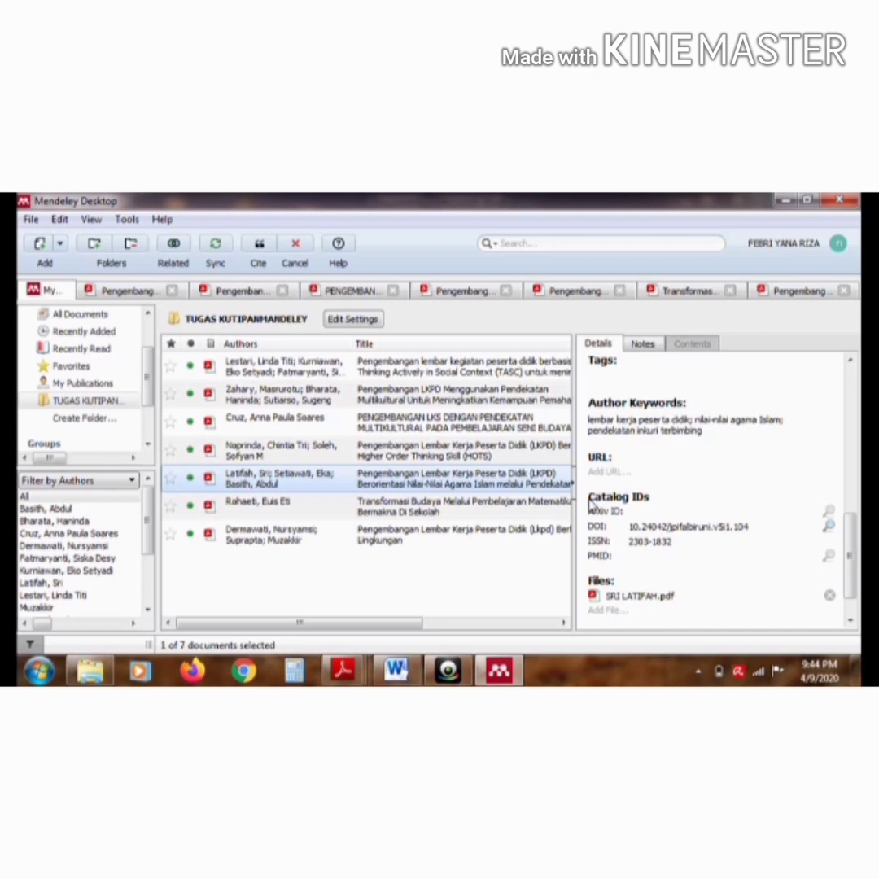
click(259, 245)
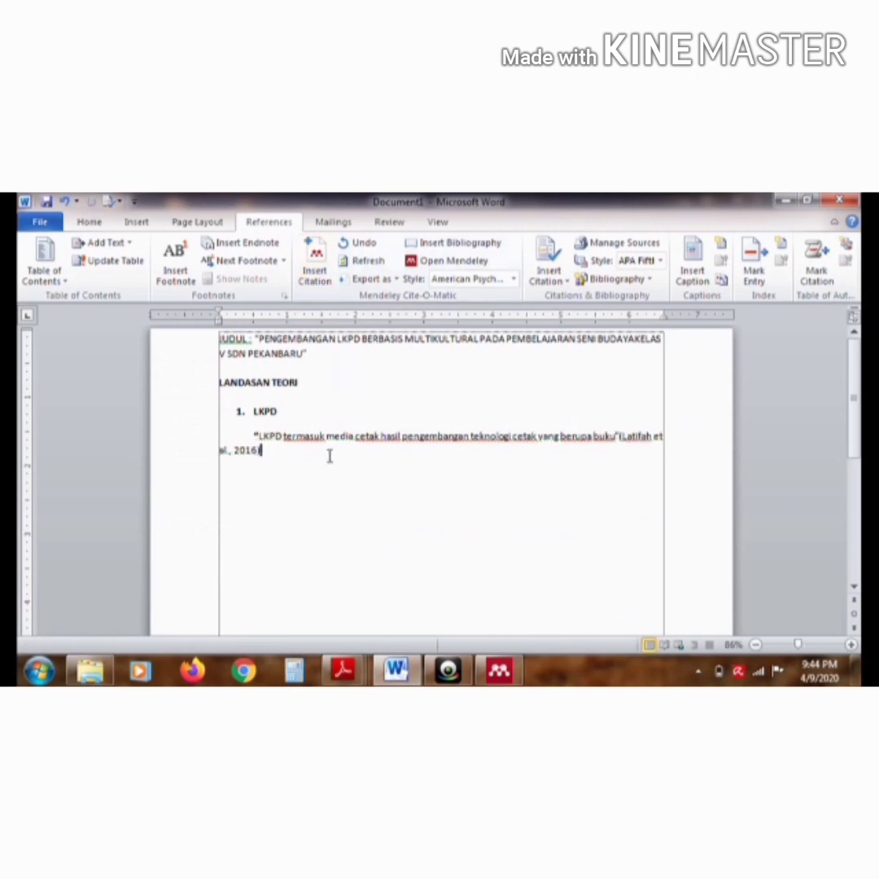
text(.)
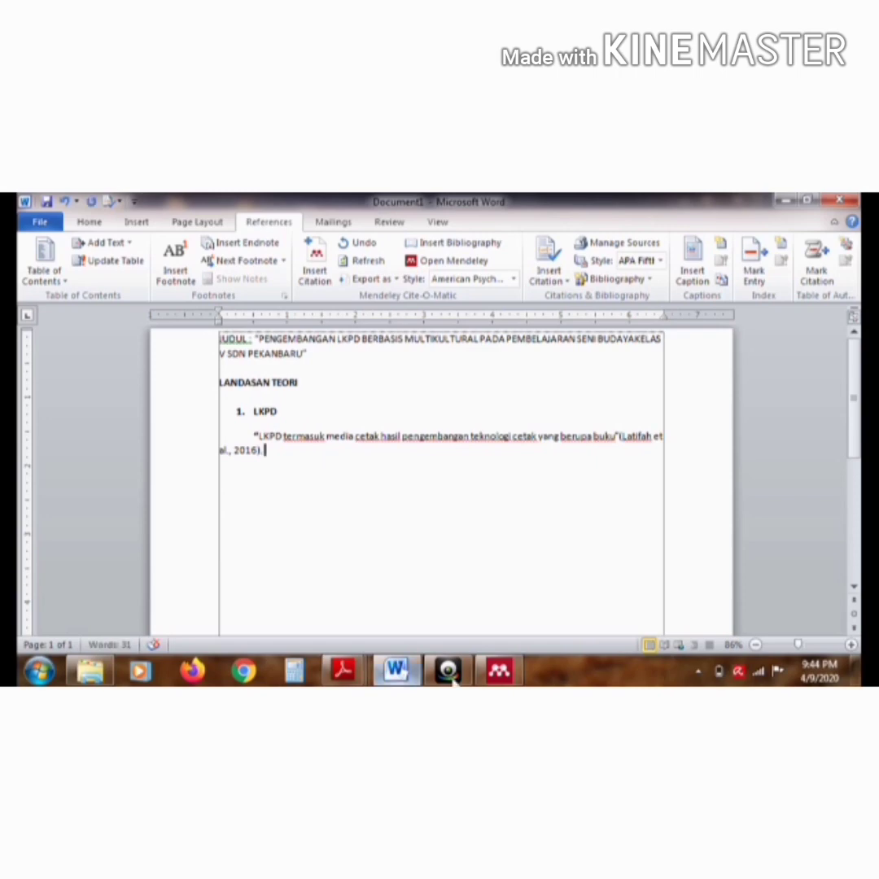
Copy the sentence from "LKPD (Lembar Kerja Peserta didik)" to "proses pembelajaran." in Mendeley's environment-based LKPD article to the end of the Word paragraph
click(500, 672)
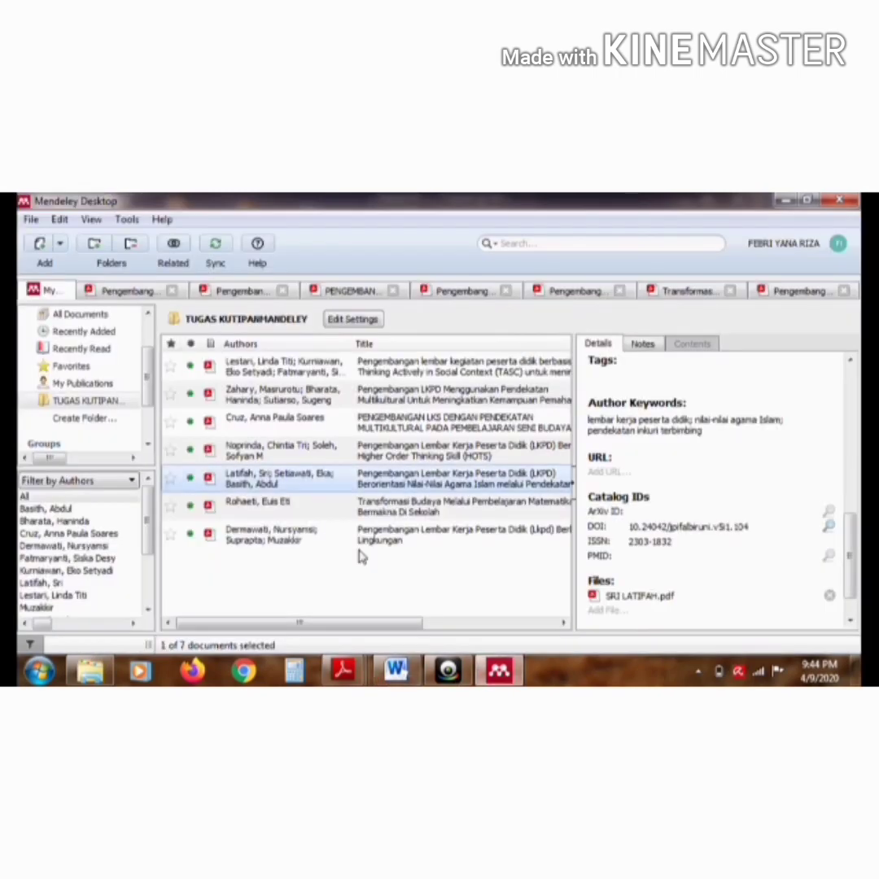
double_click(295, 537)
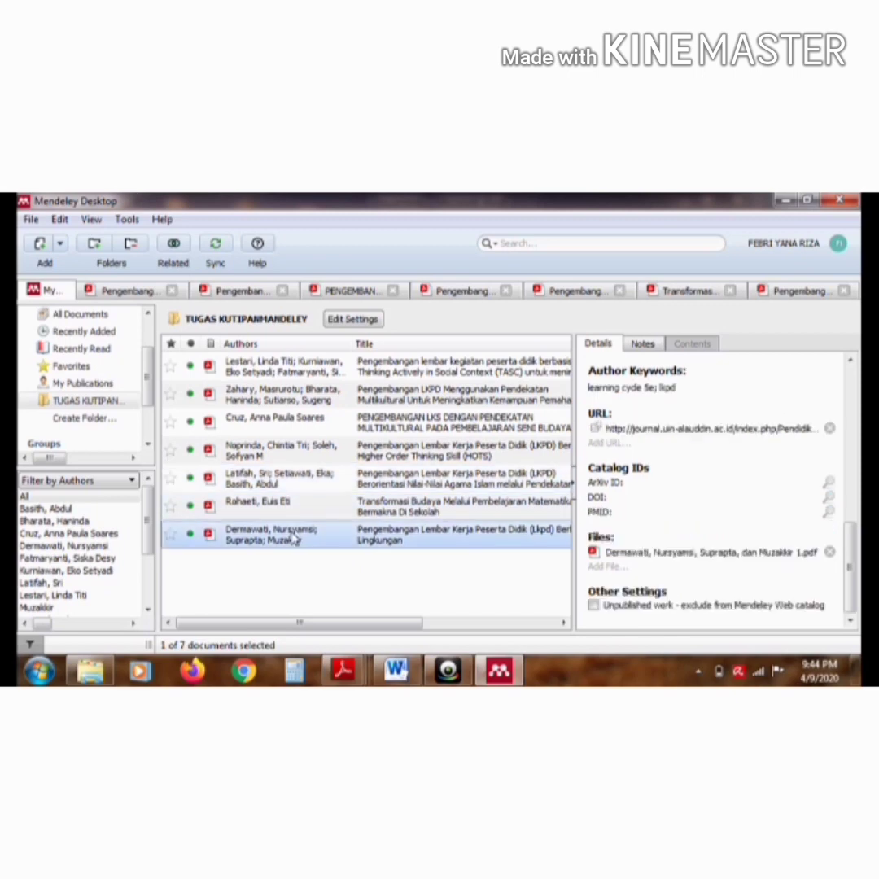
drag(567, 340, 568, 372)
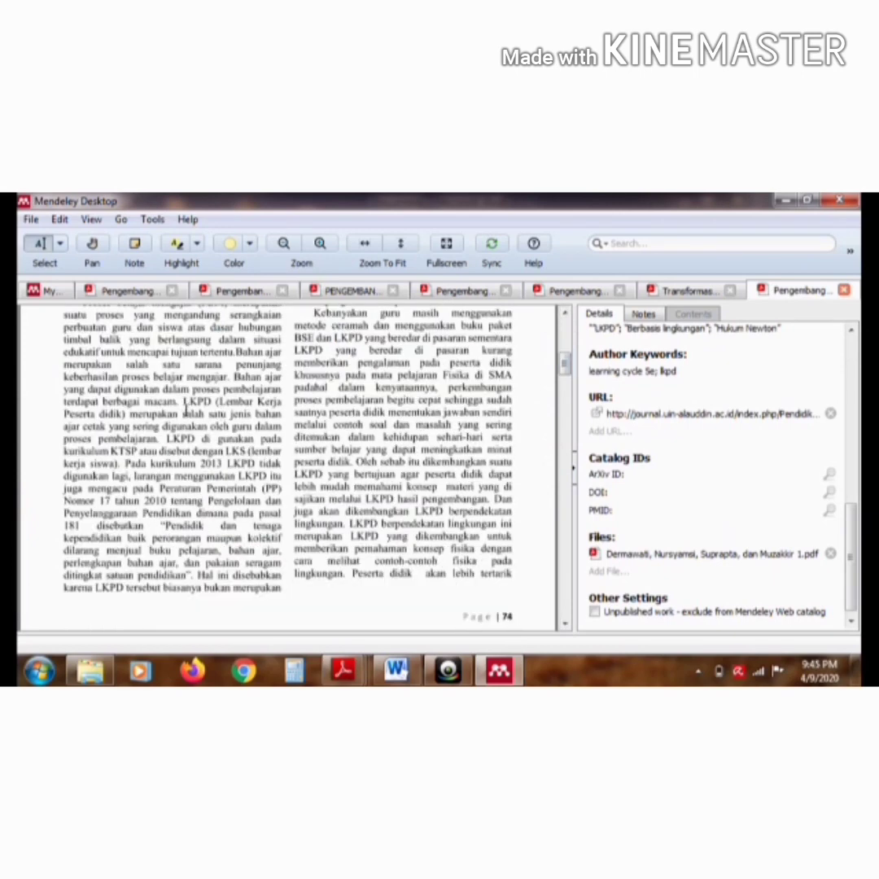
drag(184, 401, 163, 438)
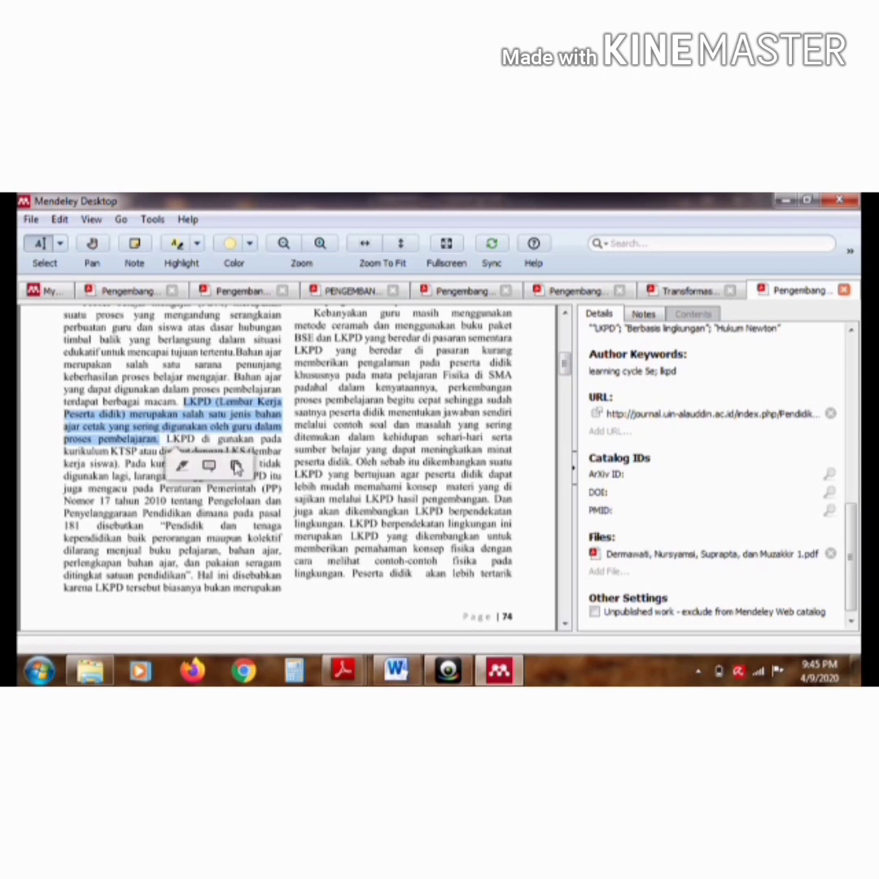
click(235, 465)
click(397, 670)
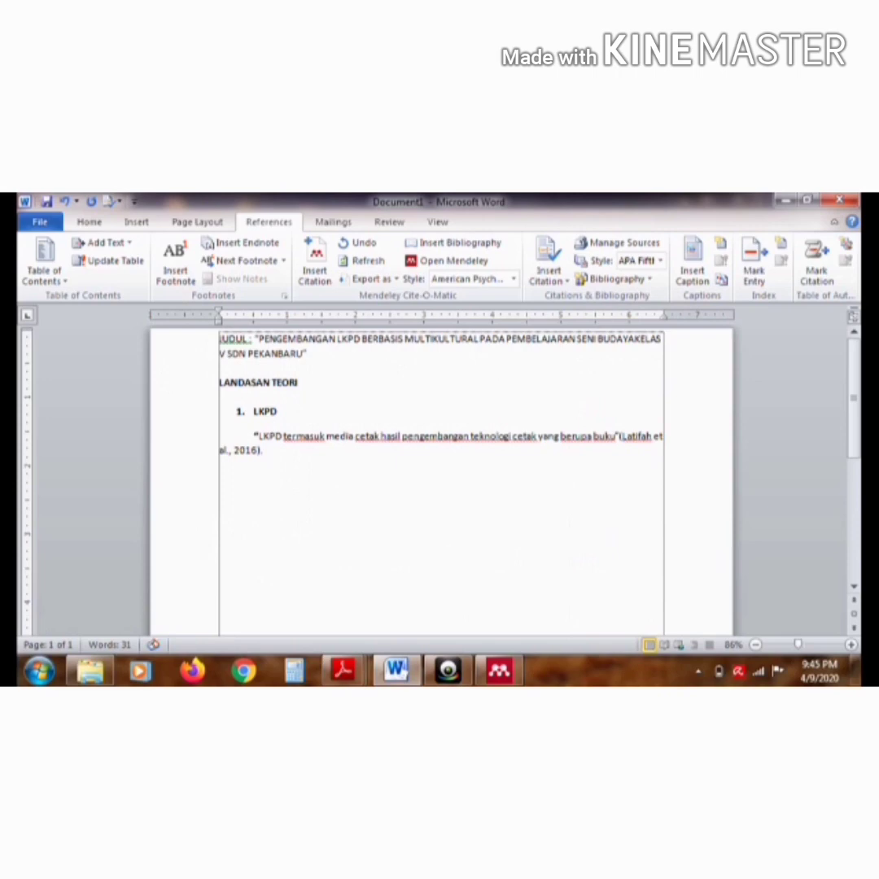
key(ctrl+v)
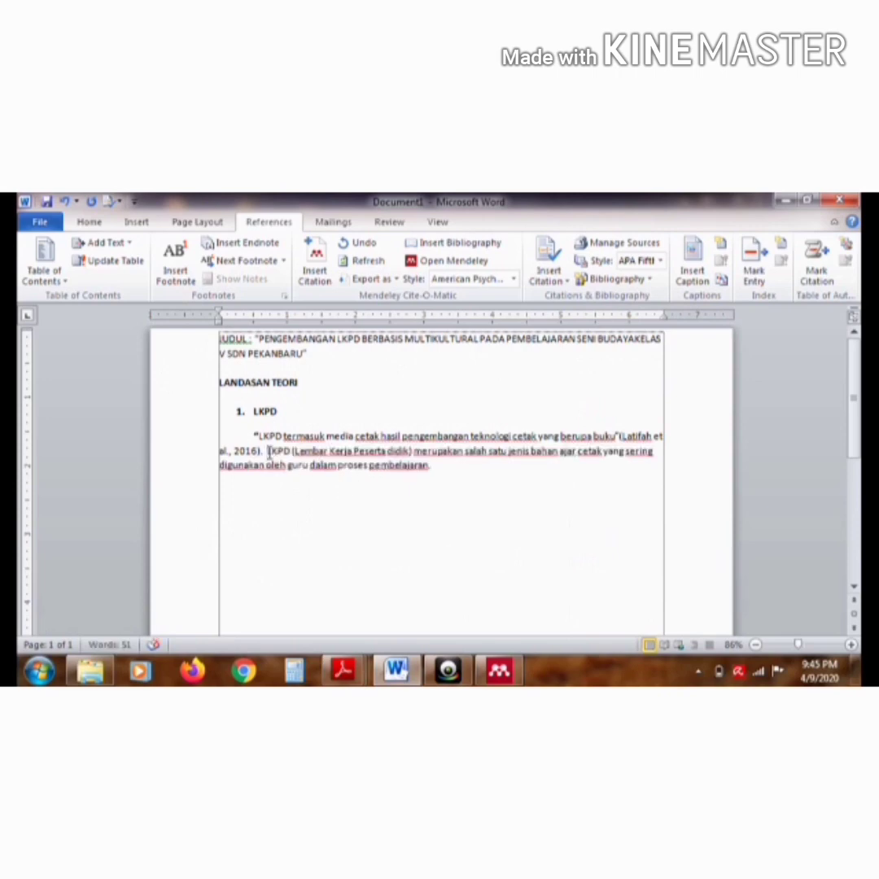
Enclose the second pasted sentence in quotation marks and drop the period after "pembelajaran"
click(268, 450)
text(")
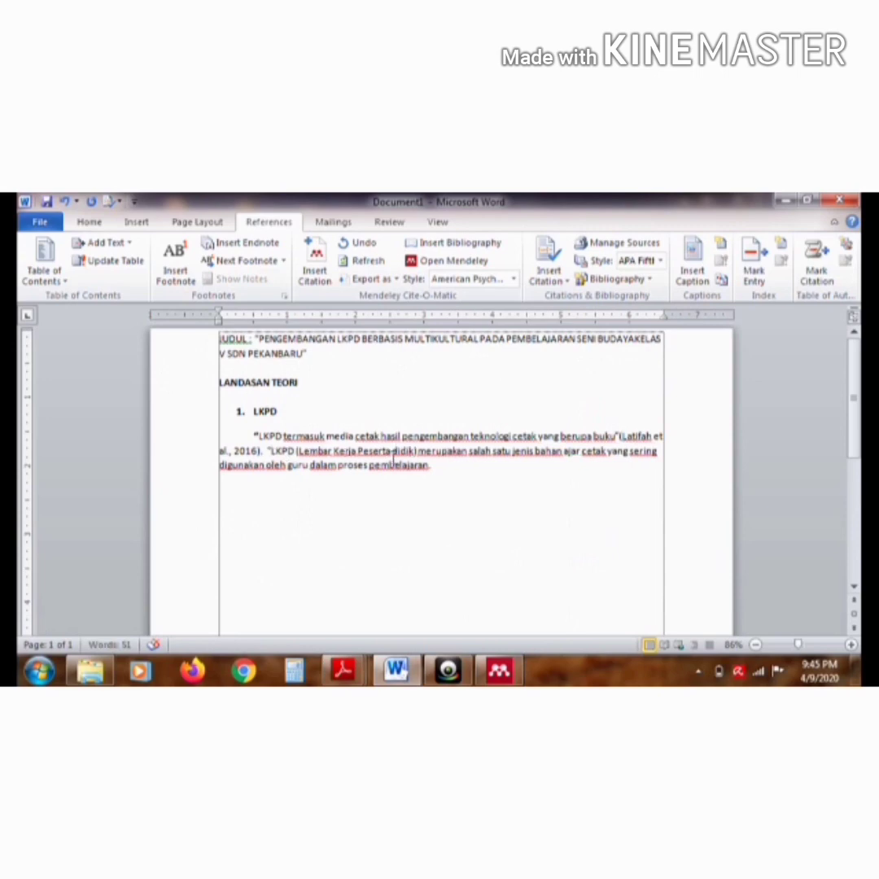
click(429, 465)
text(".)
Insert a Mendeley citation of the environment-based LKPD article after the second quotation and close it with a period
click(324, 278)
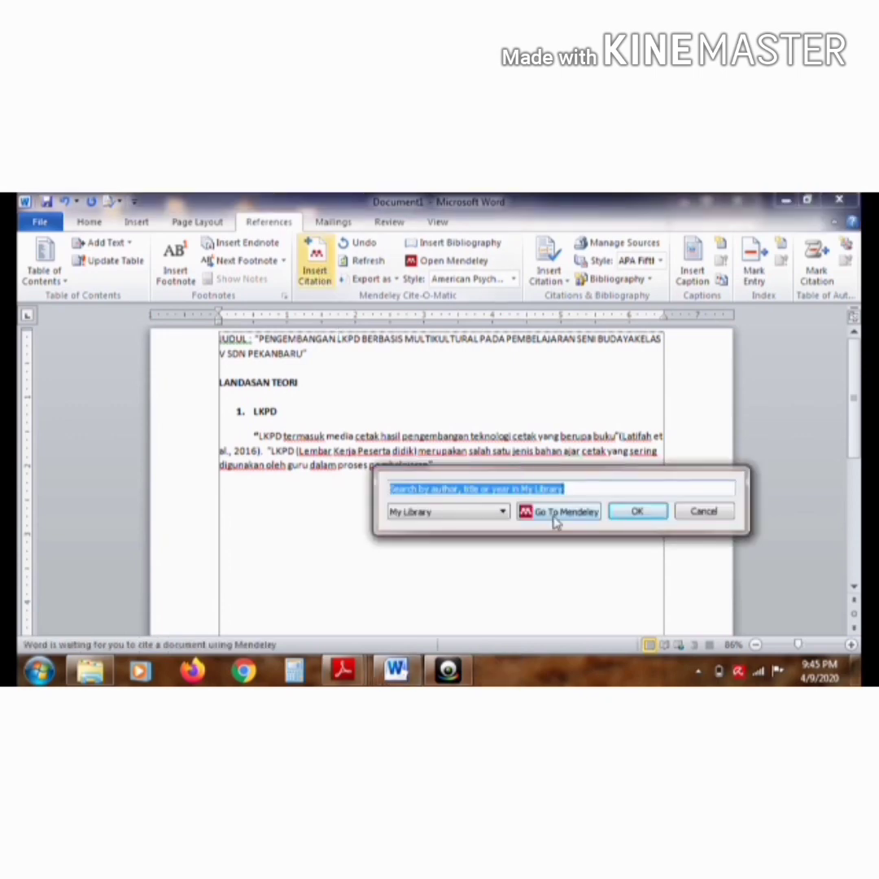
click(558, 512)
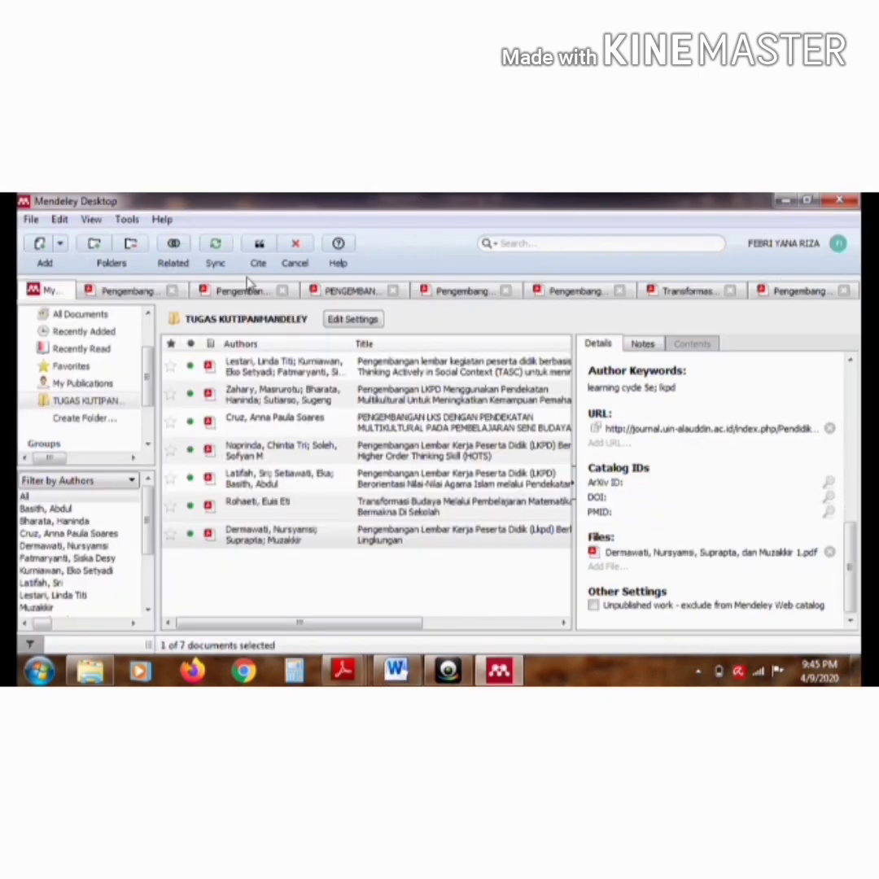
click(258, 252)
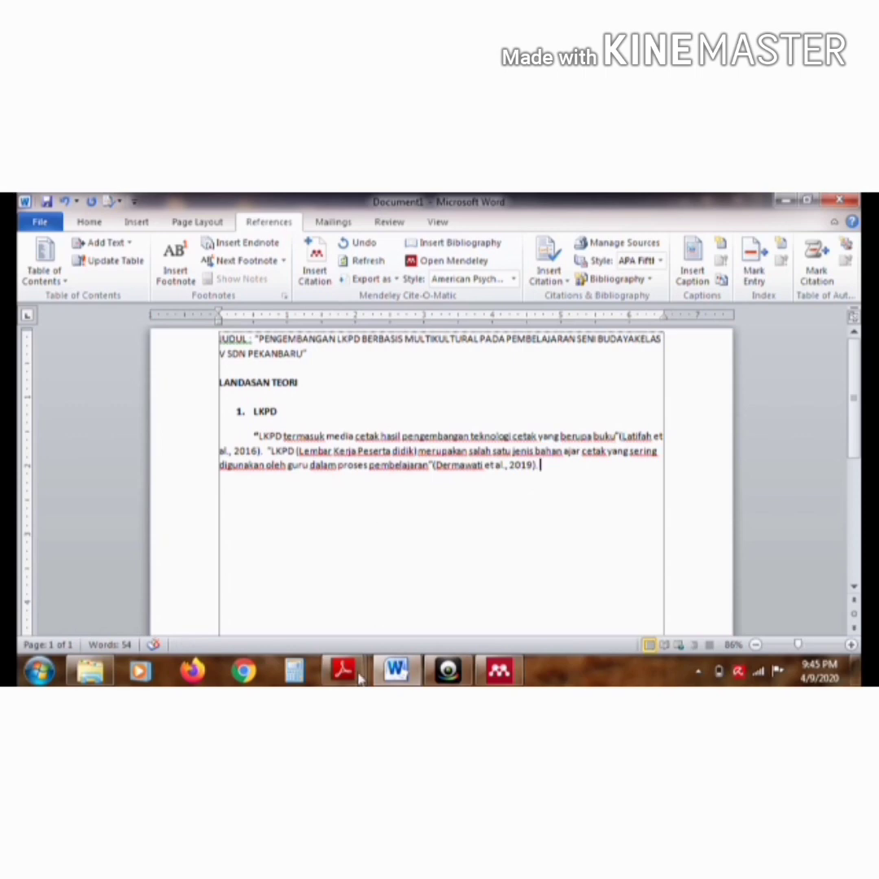
Copy "LKPD dapat berupa tugas teori maupun praktek yang disusun secara sistematis" from the TASC article in Mendeley to the end of the Word paragraph
click(496, 675)
double_click(249, 368)
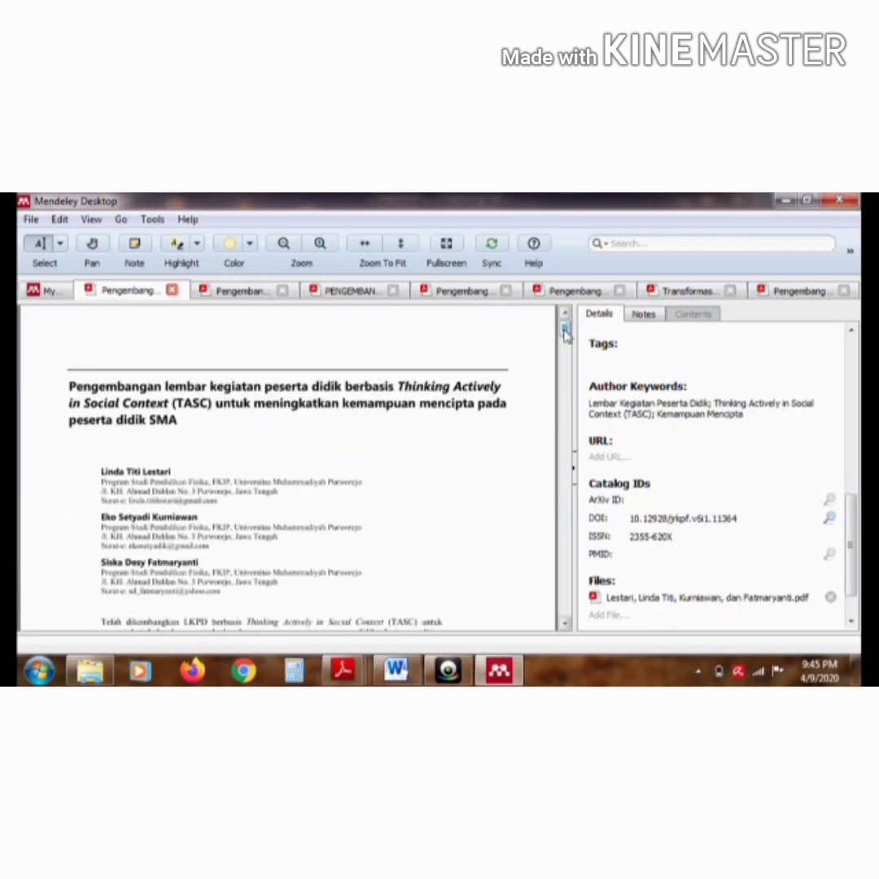
drag(566, 331, 566, 374)
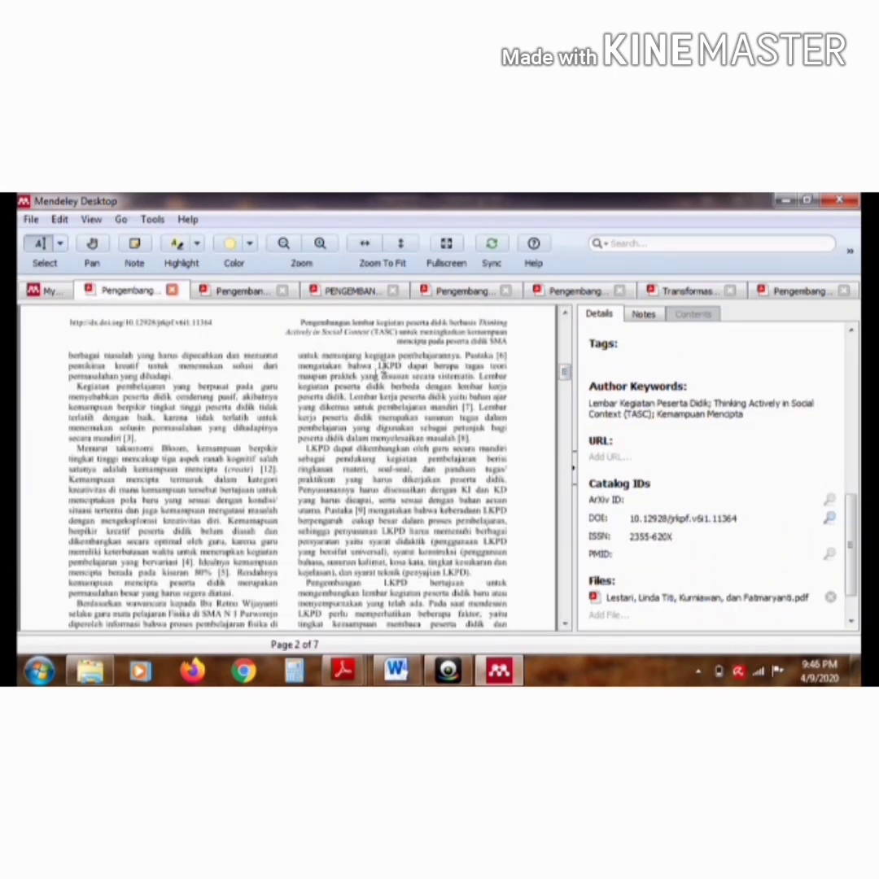
drag(379, 366, 474, 383)
key(ctrl+c)
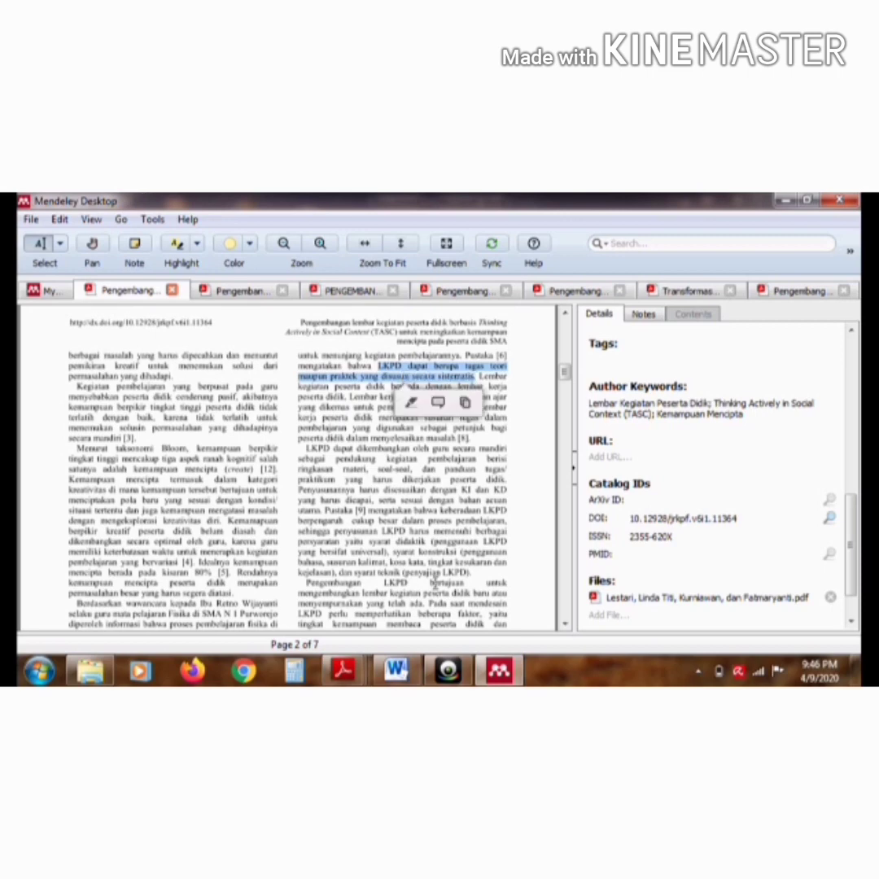
key(alt+Tab)
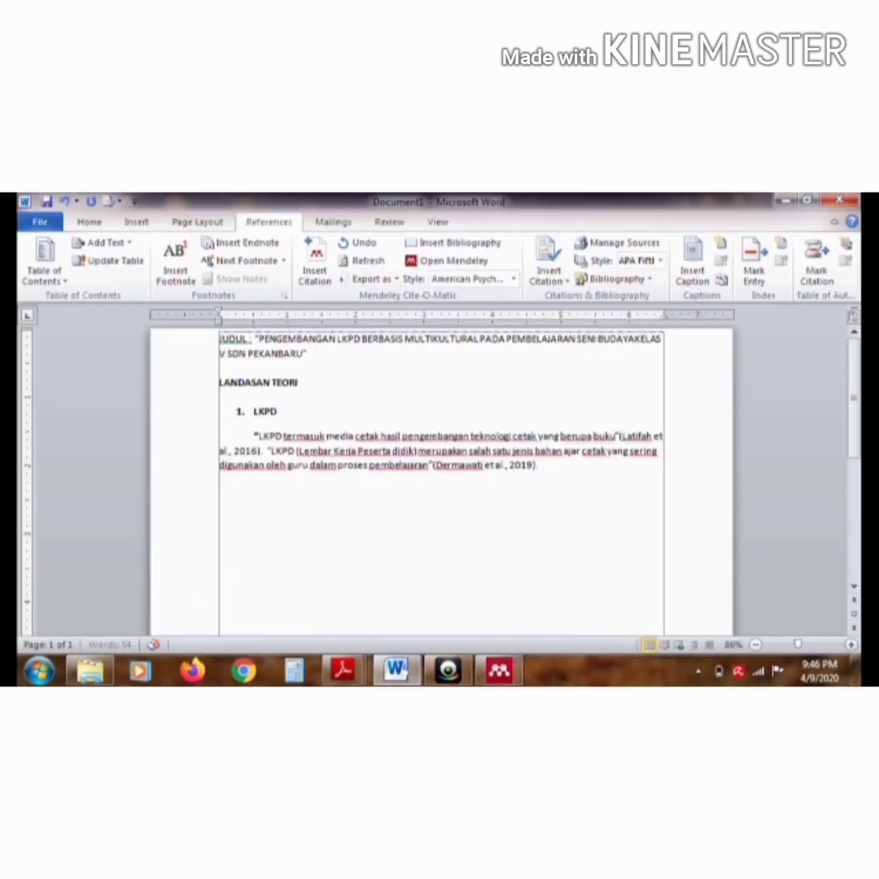
key(ctrl+v)
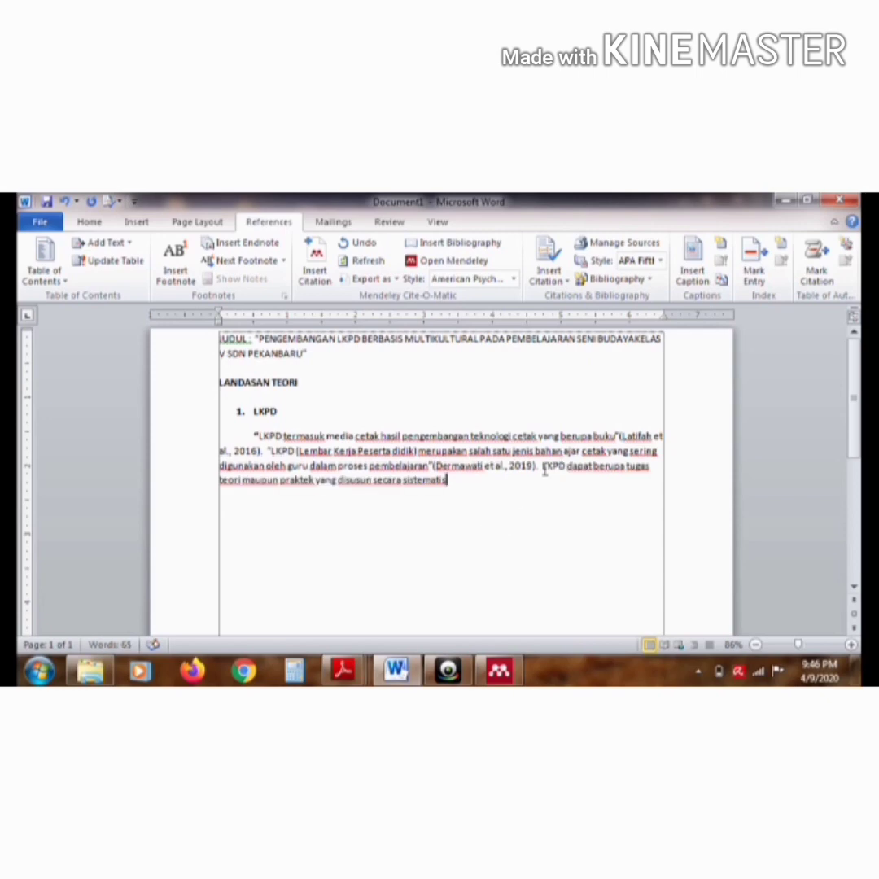
Enclose the third pasted sentence, ending in "sistematis", in quotation marks
click(544, 472)
text(")
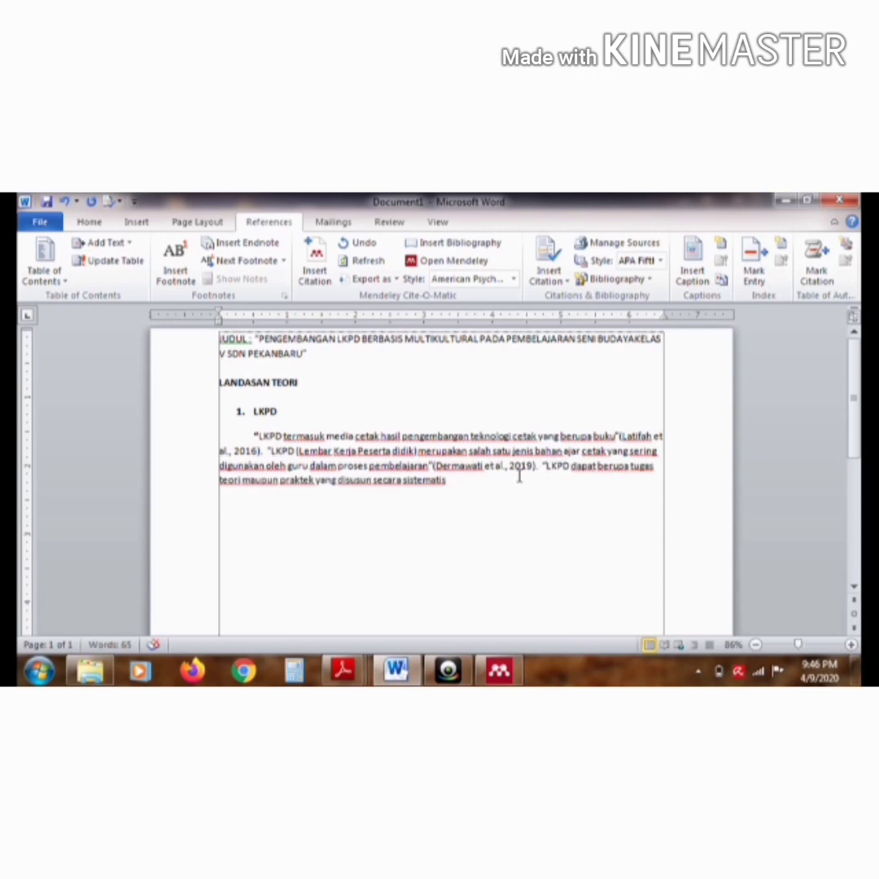
text(".)
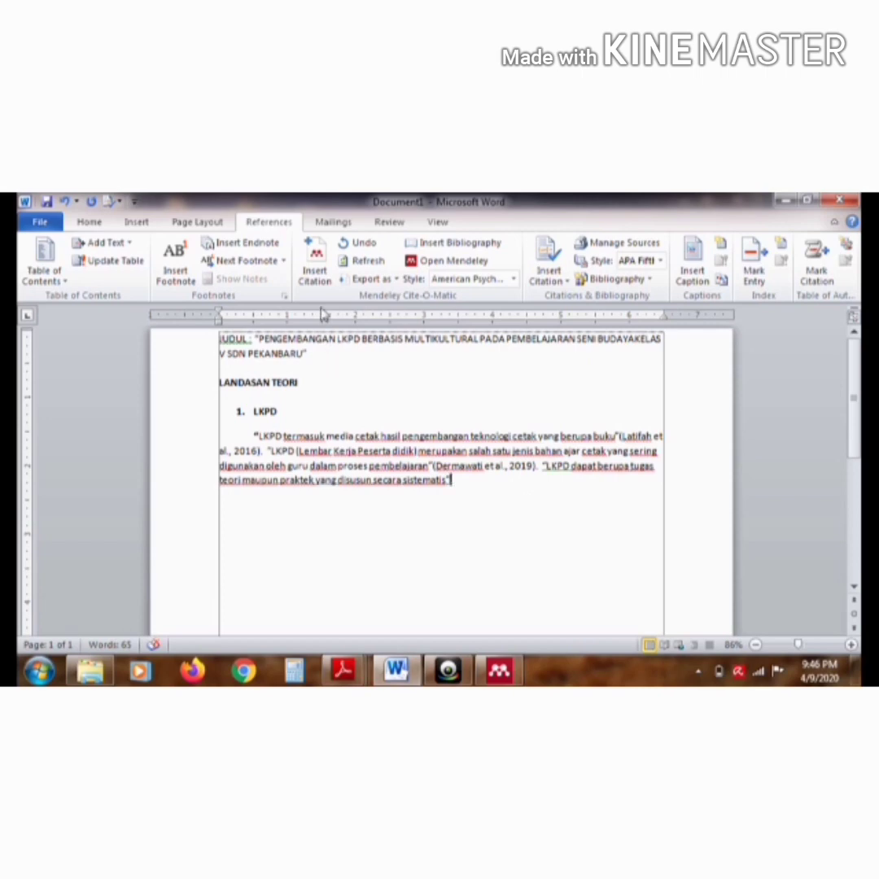
Insert a Mendeley citation of the TASC article after the third quotation and end it with a period
click(315, 266)
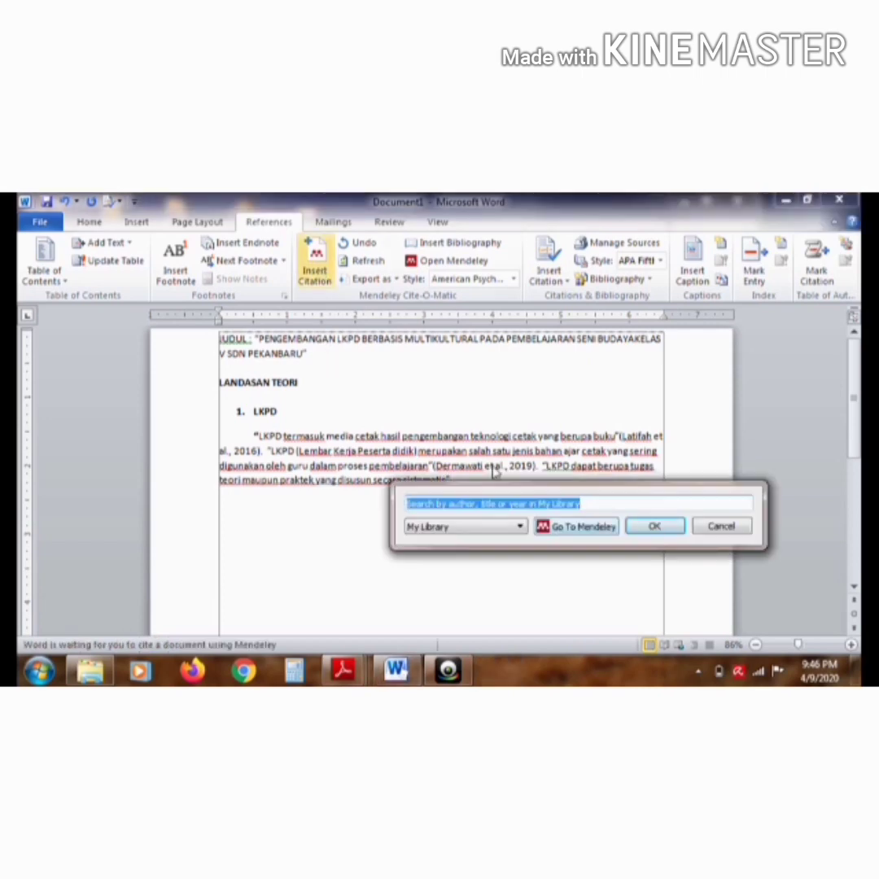
click(576, 529)
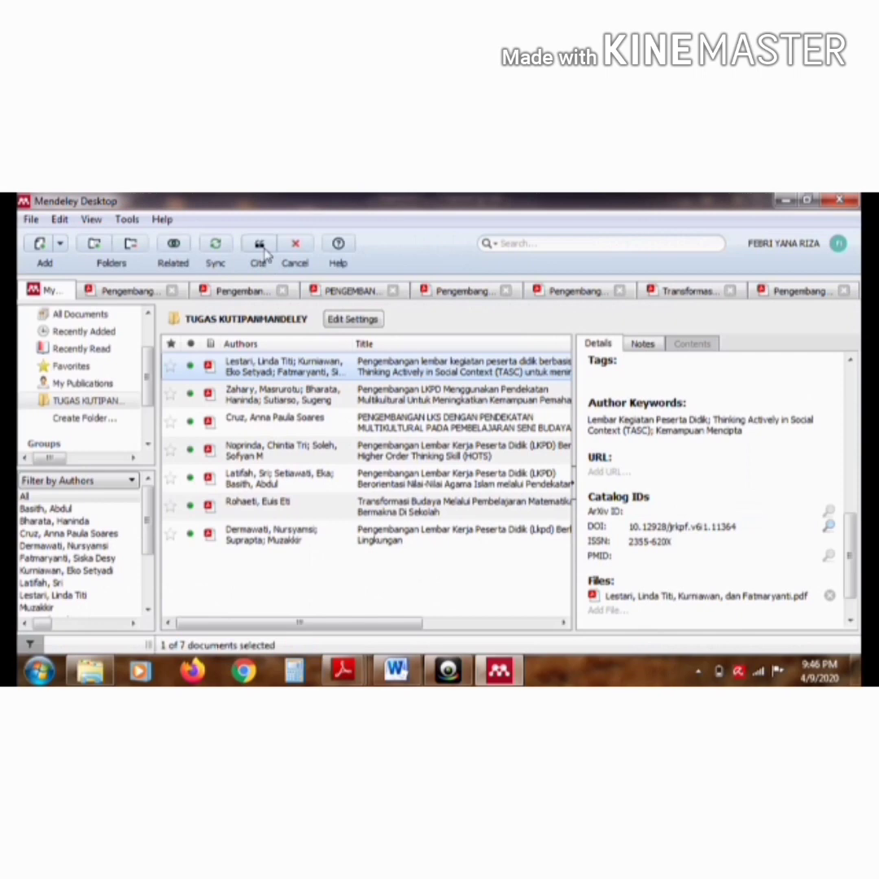
click(262, 248)
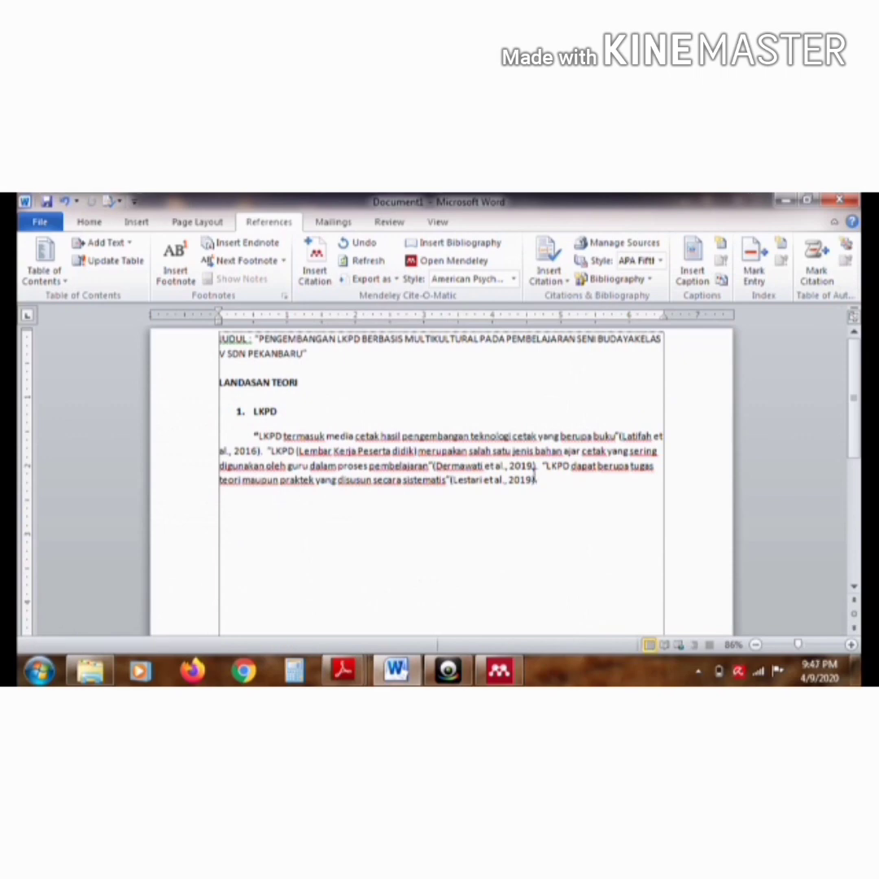
text(.)
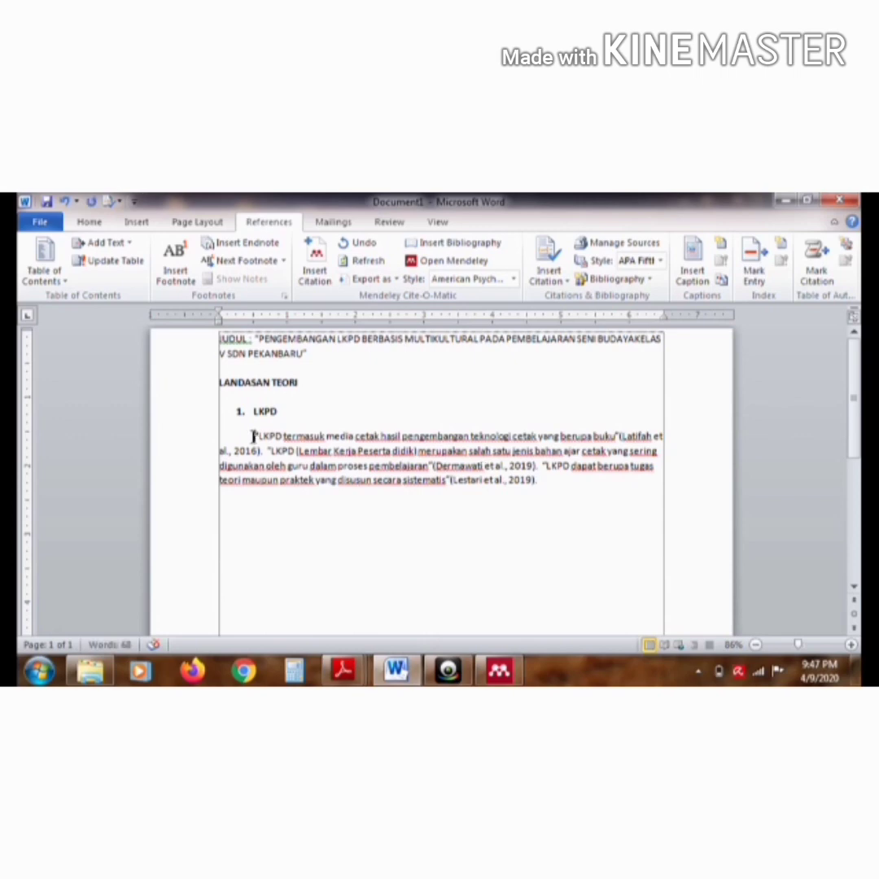
Label the paragraph under the LKPD item with "a.)" before its opening quotation mark
click(253, 437)
text(a.))
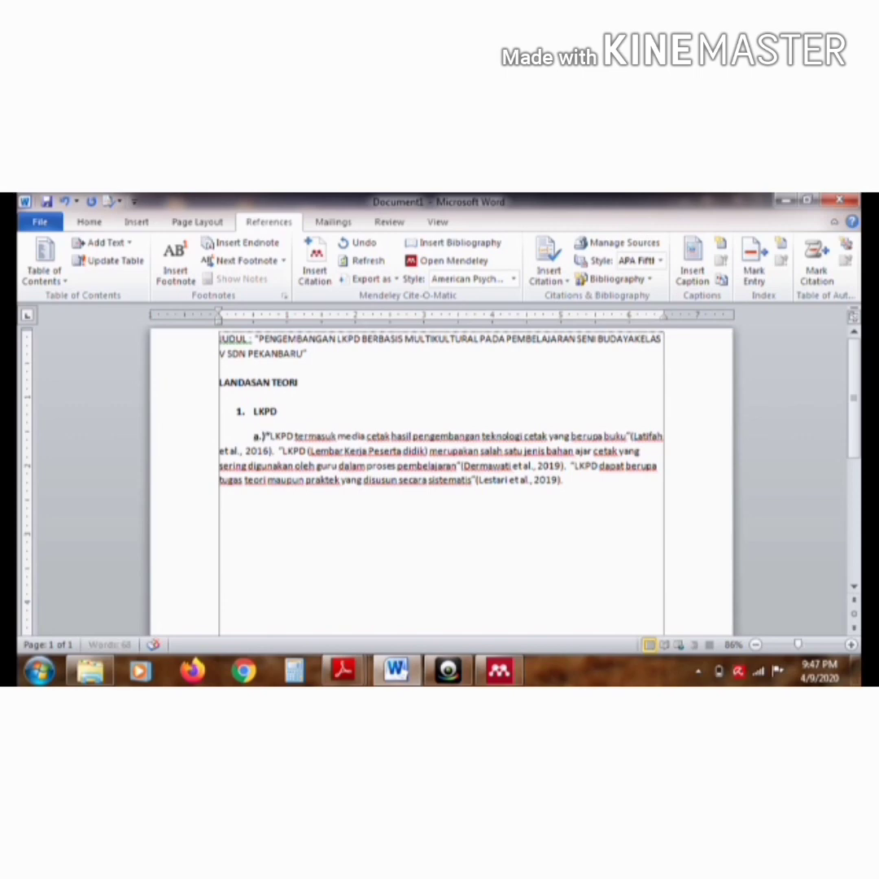
text( Pengert)
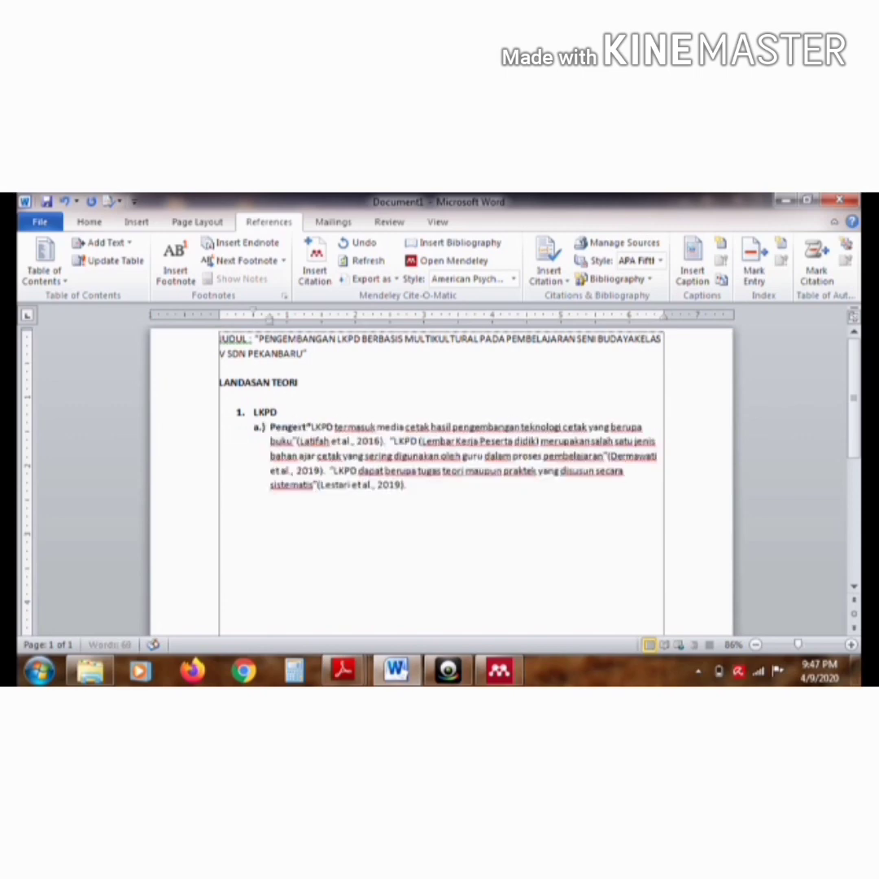
text(ian)
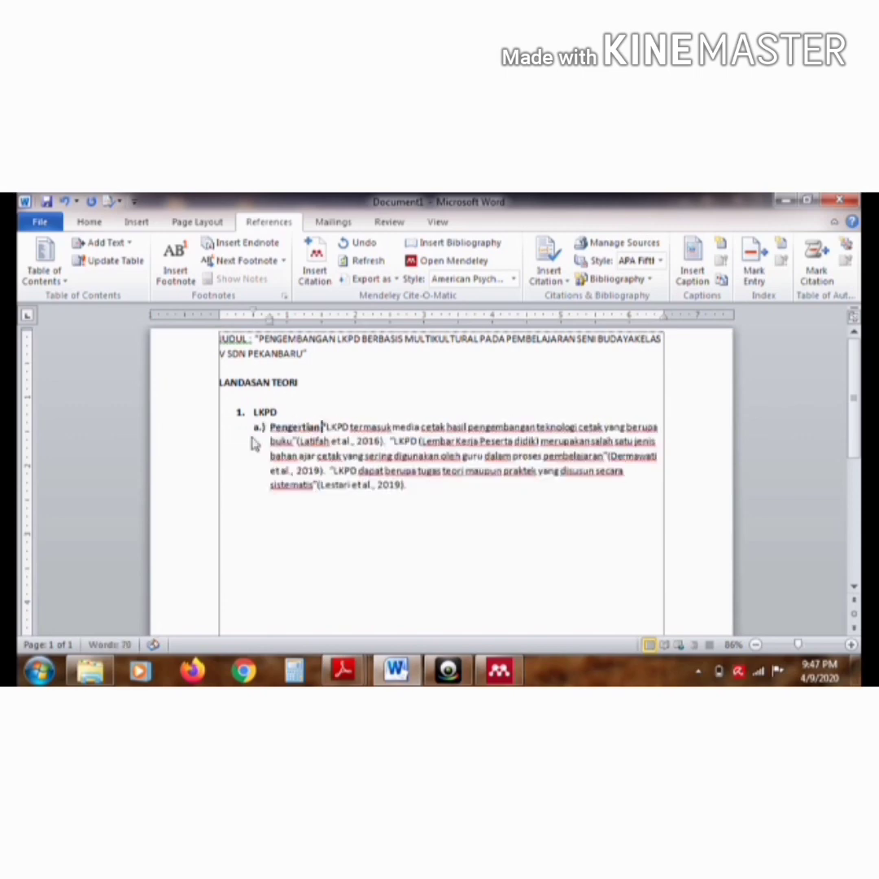
text( LKPD)
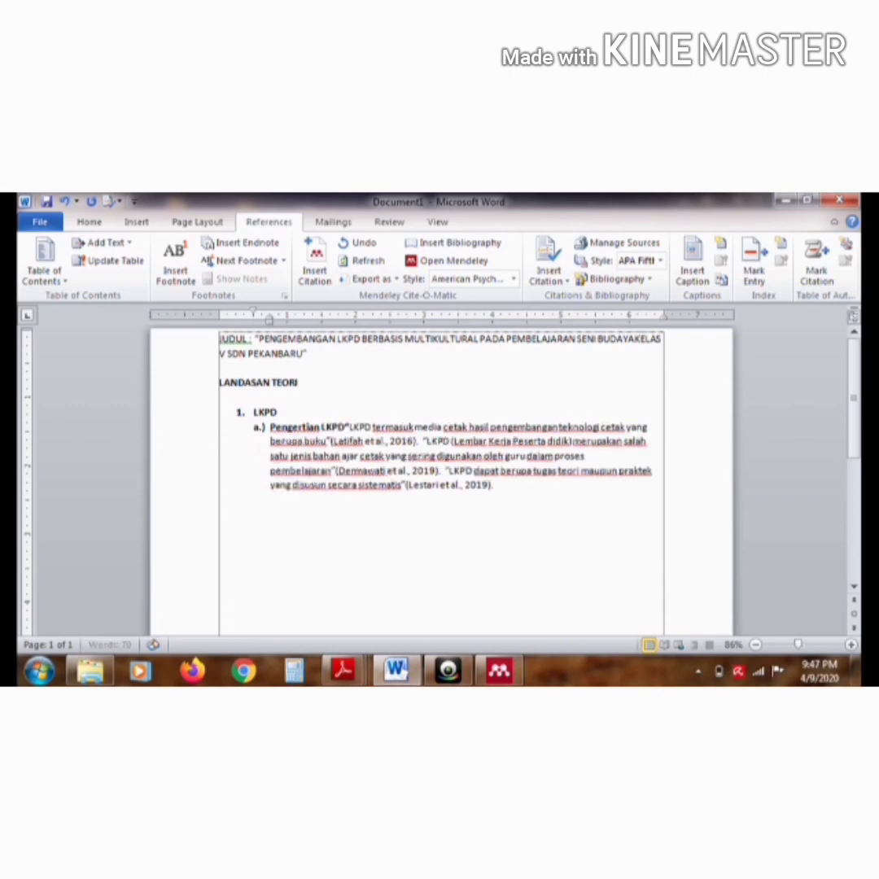
Title item a.) "Pengertian LKPD" and put its quoted paragraph on an unlabelled line of its own beneath the title
key(Return)
key(BackSpace)
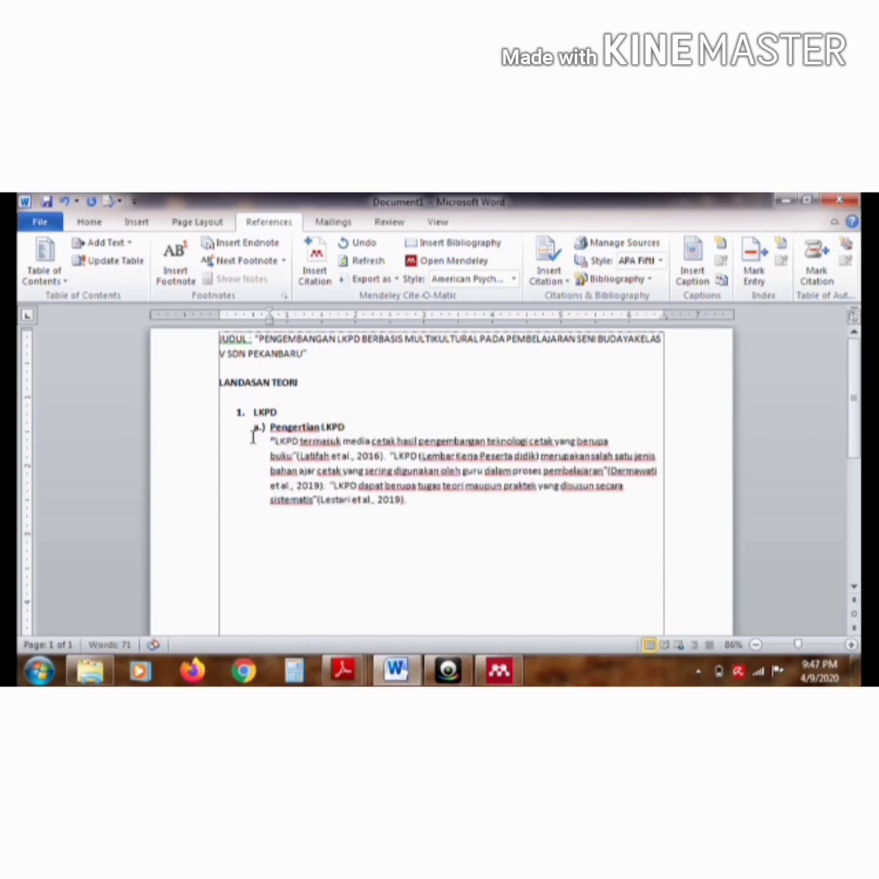
Add item b.) titled "Fungsi atau kegunaan LKPD" below the quoted paragraph, leaving a blank line between them
click(412, 501)
key(Return)
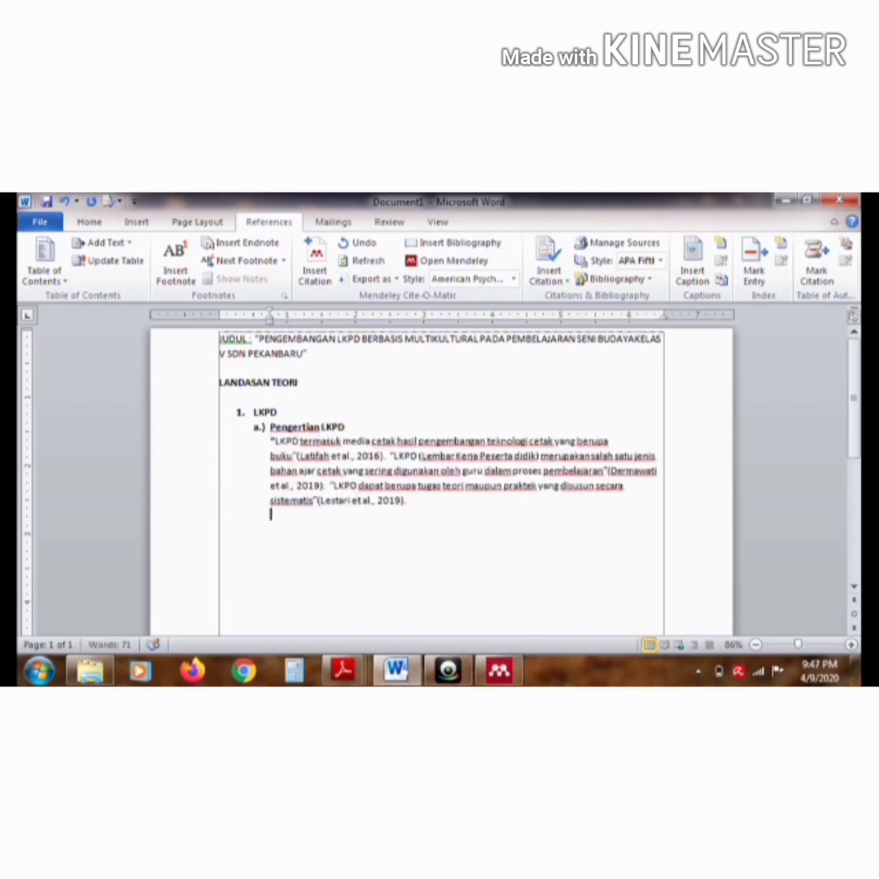
key(Return)
text(B.))
key(BackSpace)
key(BackSpace)
key(BackSpace)
text(b.))
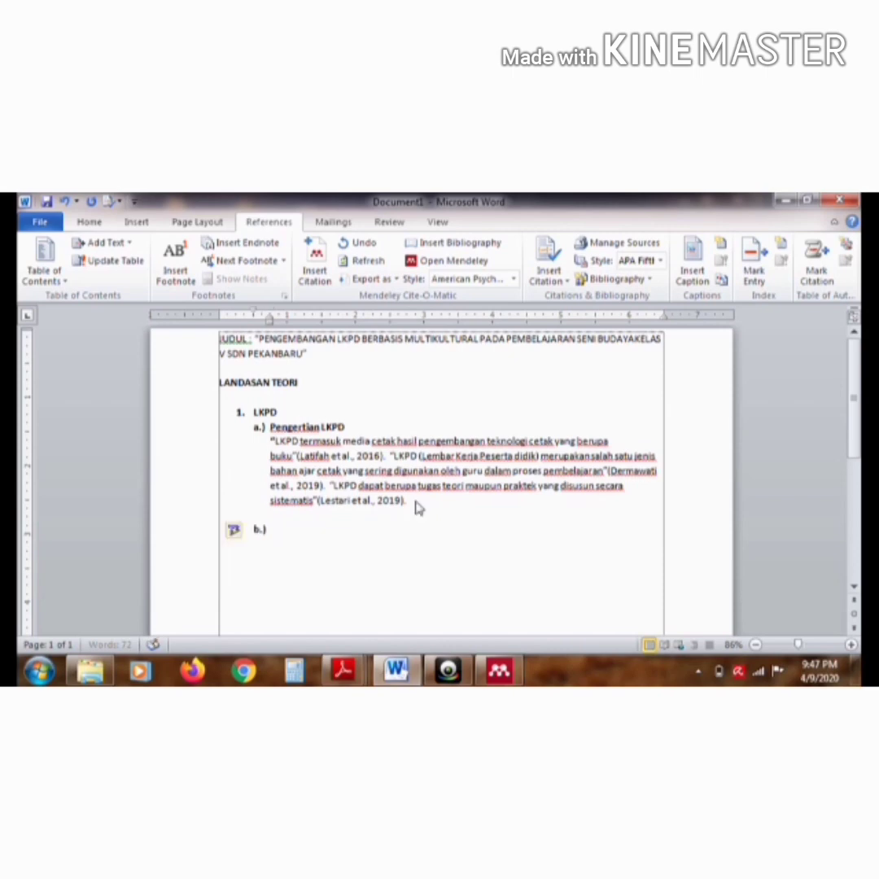
text( Fungsi atau kegunaan LKPD)
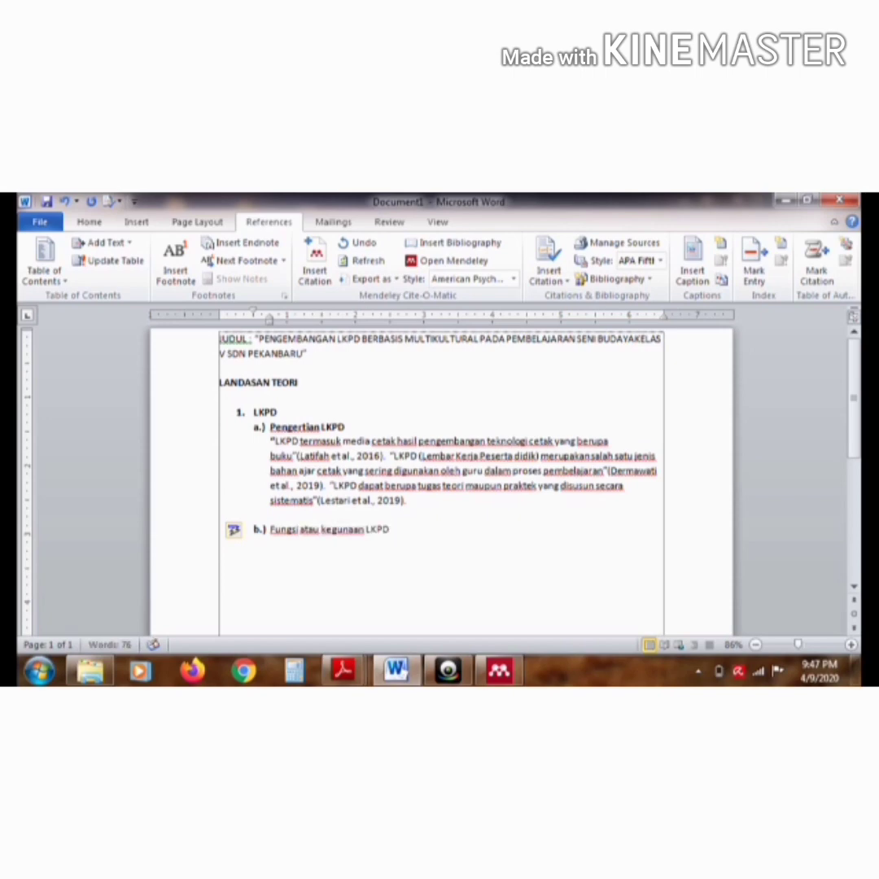
Copy the "Manfaat yang diperoleh dengan menggunakan LKPD" passage from page 3 of the HOTS article in Mendeley to an unlabelled line under item b.) in Word
key(Return)
key(BackSpace)
click(397, 669)
double_click(317, 460)
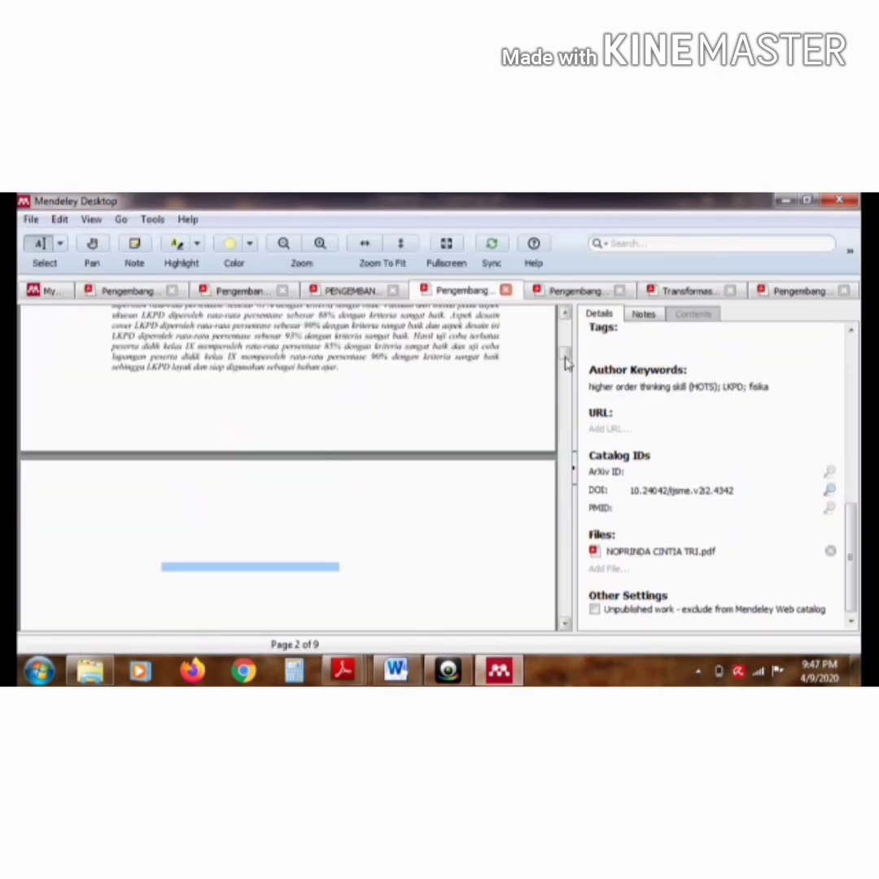
drag(565, 357, 567, 393)
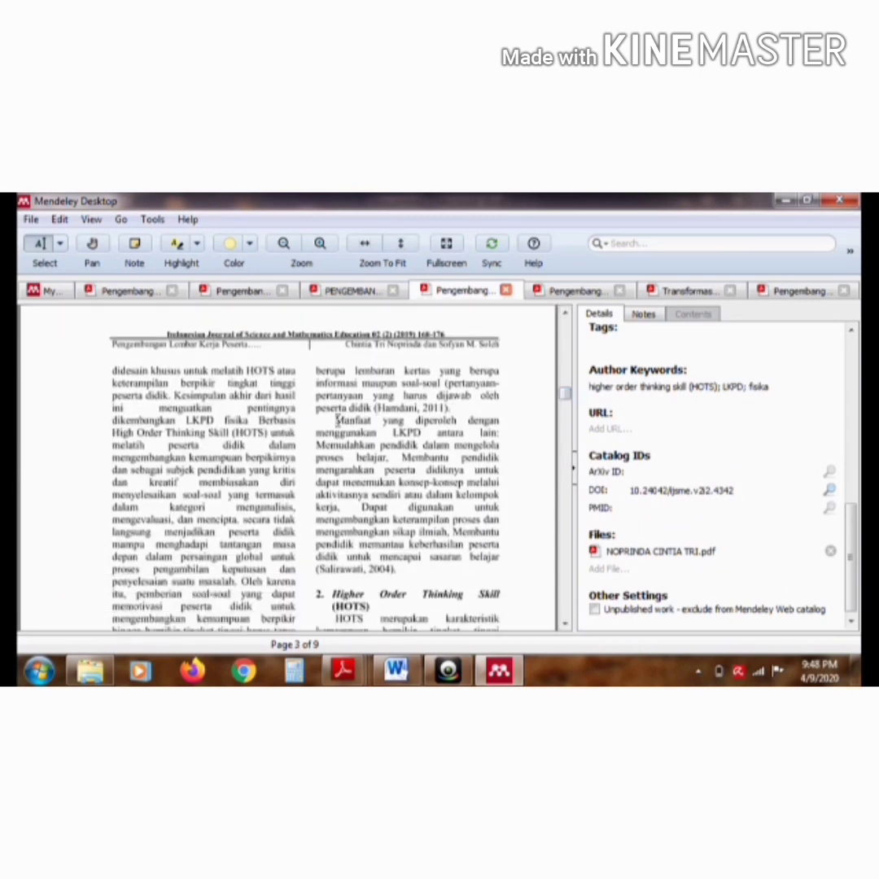
drag(337, 421, 496, 558)
key(ctrl+c)
click(472, 582)
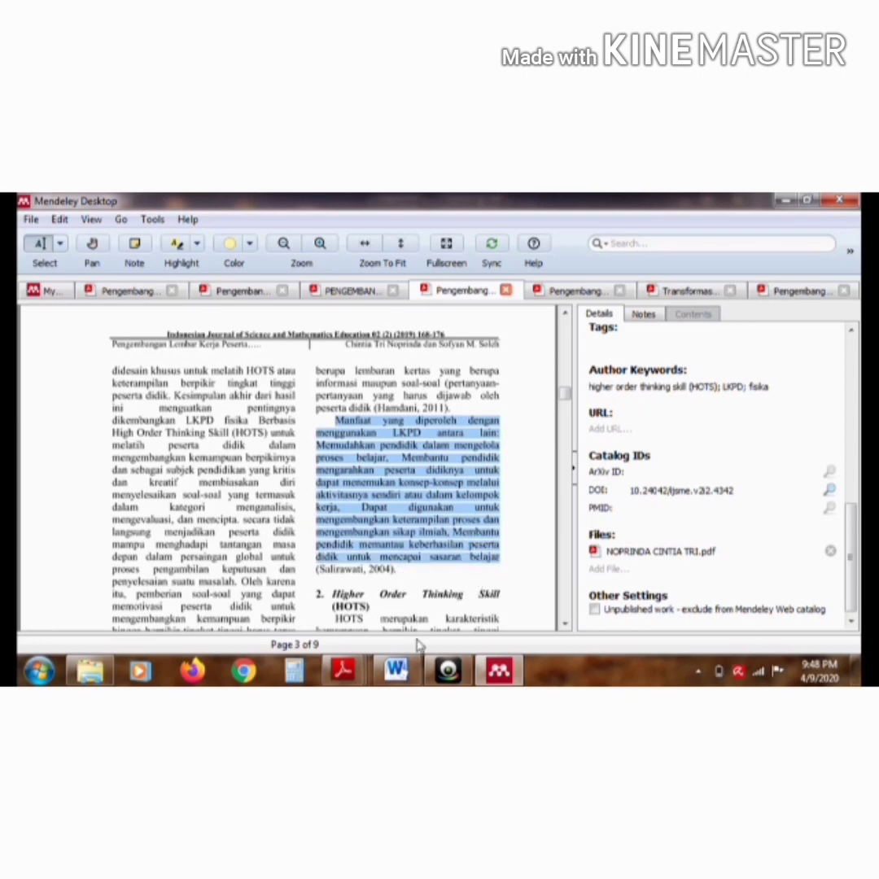
click(396, 669)
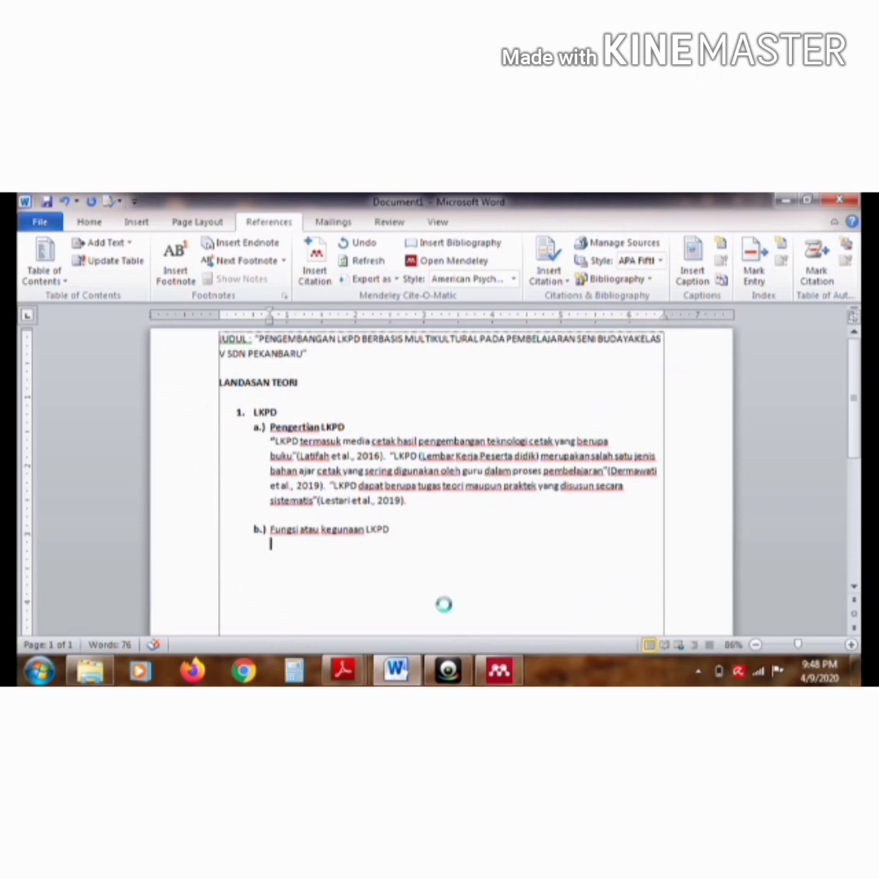
key(ctrl+v)
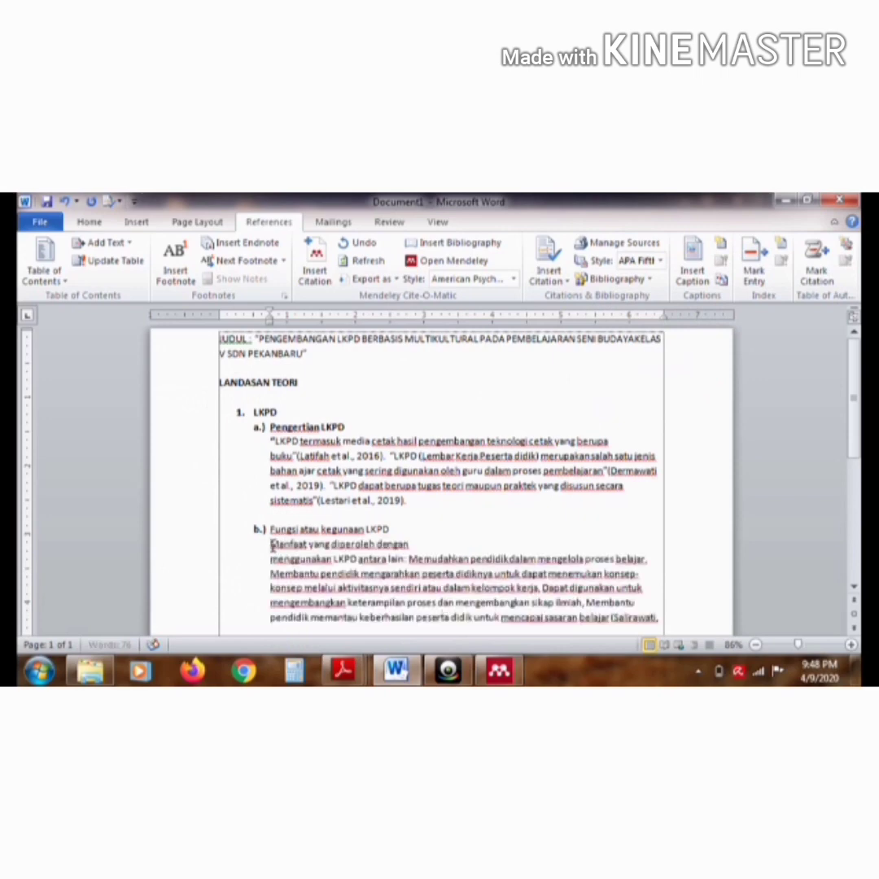
Tidy the pasted passage into one quotation ending in "belajar" and a period, without the line break after "dengan" or the original source reference
click(272, 544)
text(")
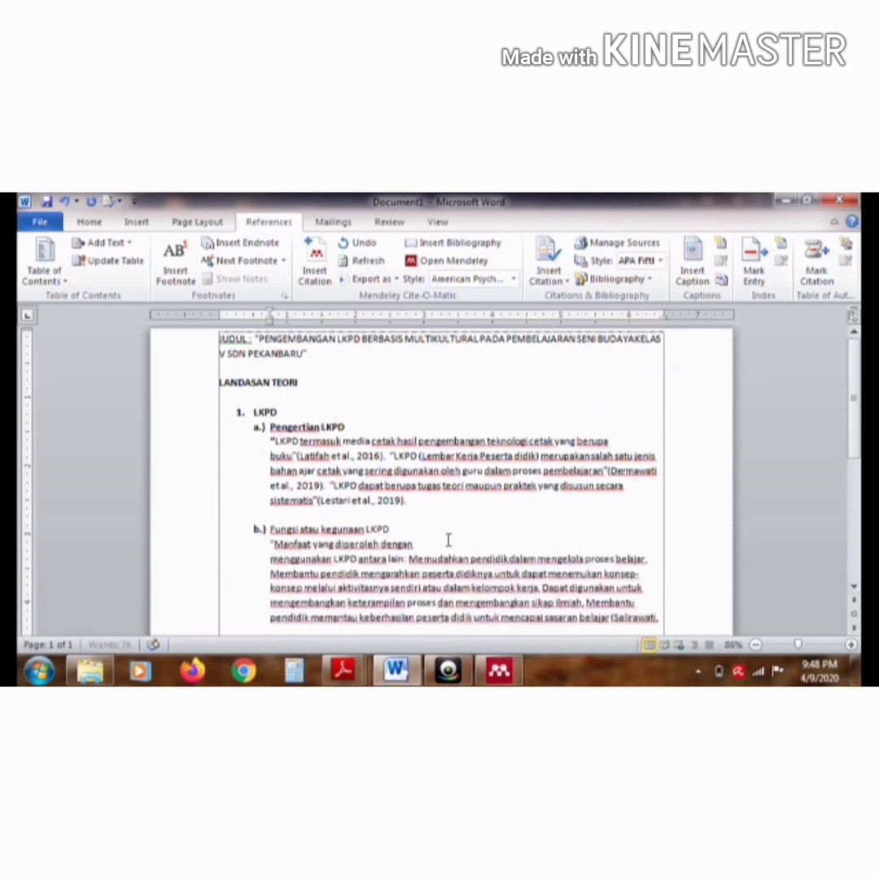
click(464, 540)
key(Delete)
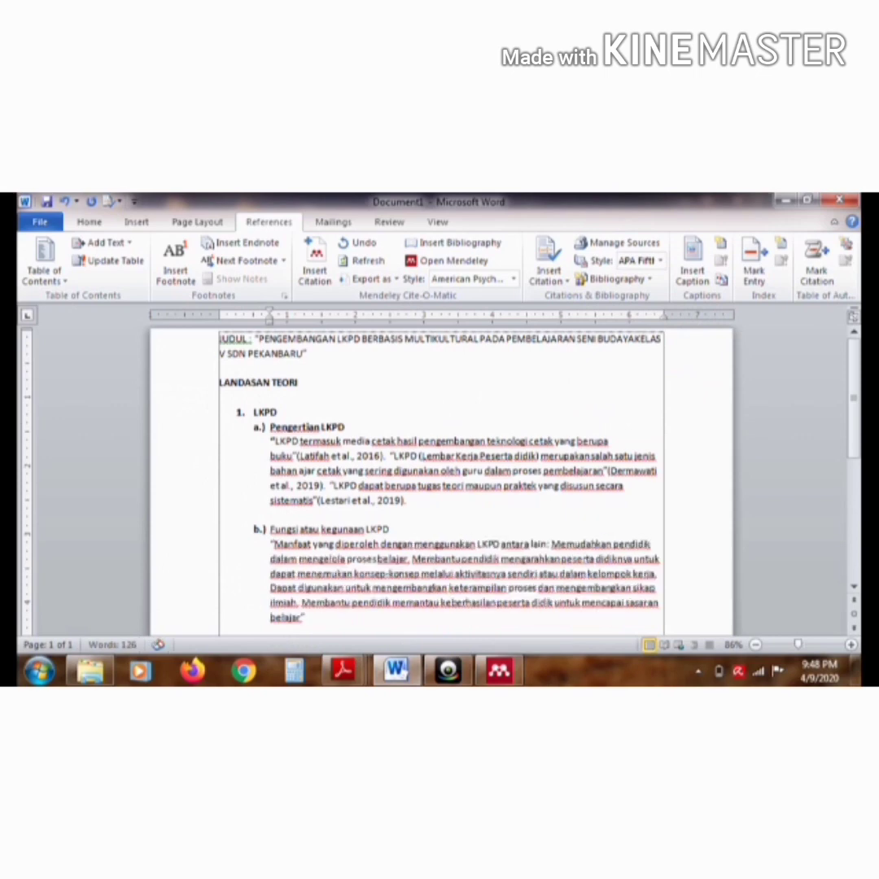
text(.)
Insert a Mendeley citation of the Higher Order Thinking Skill (HOTS) LKPD article after the quotation under item b.)
click(311, 277)
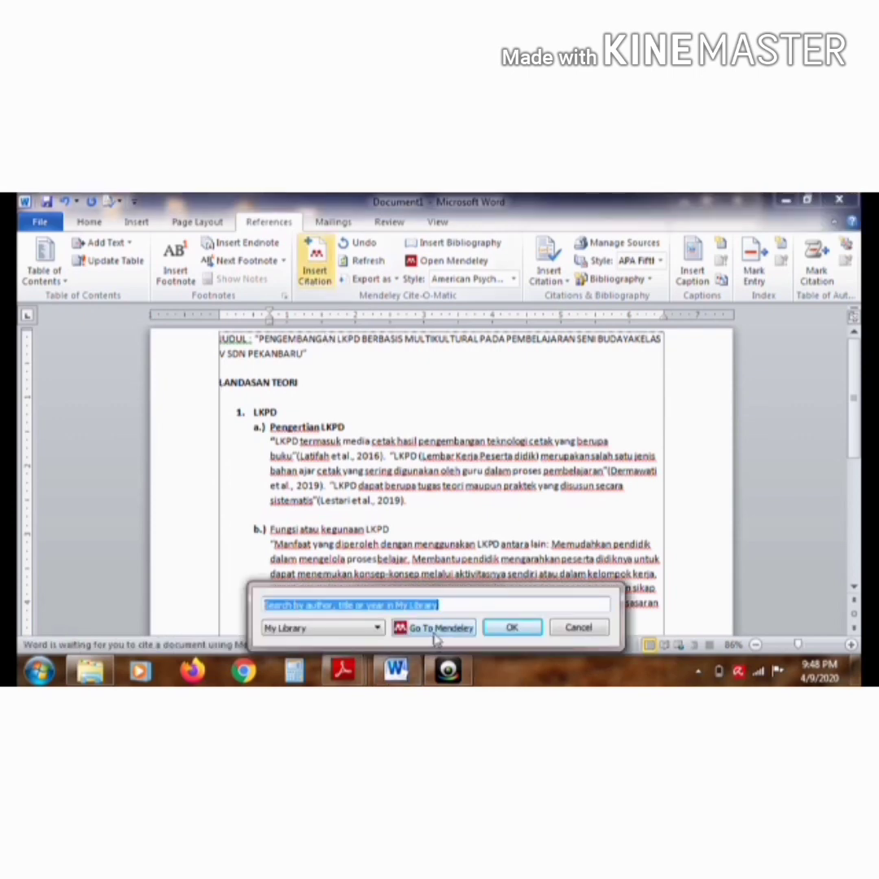
click(434, 631)
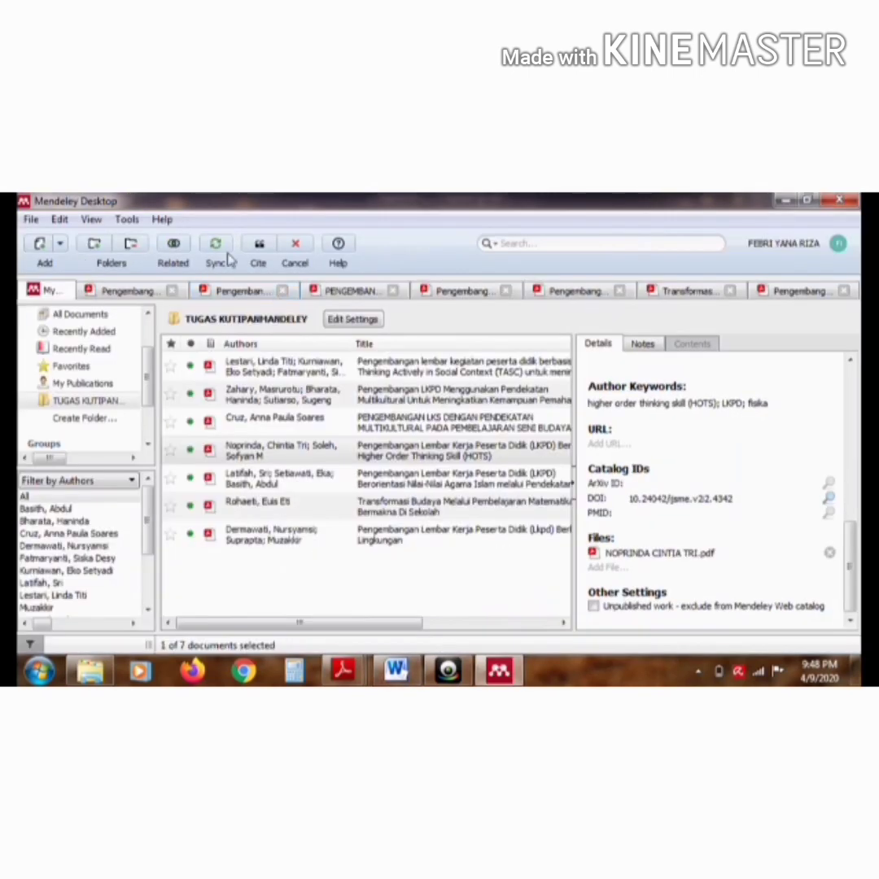
click(254, 254)
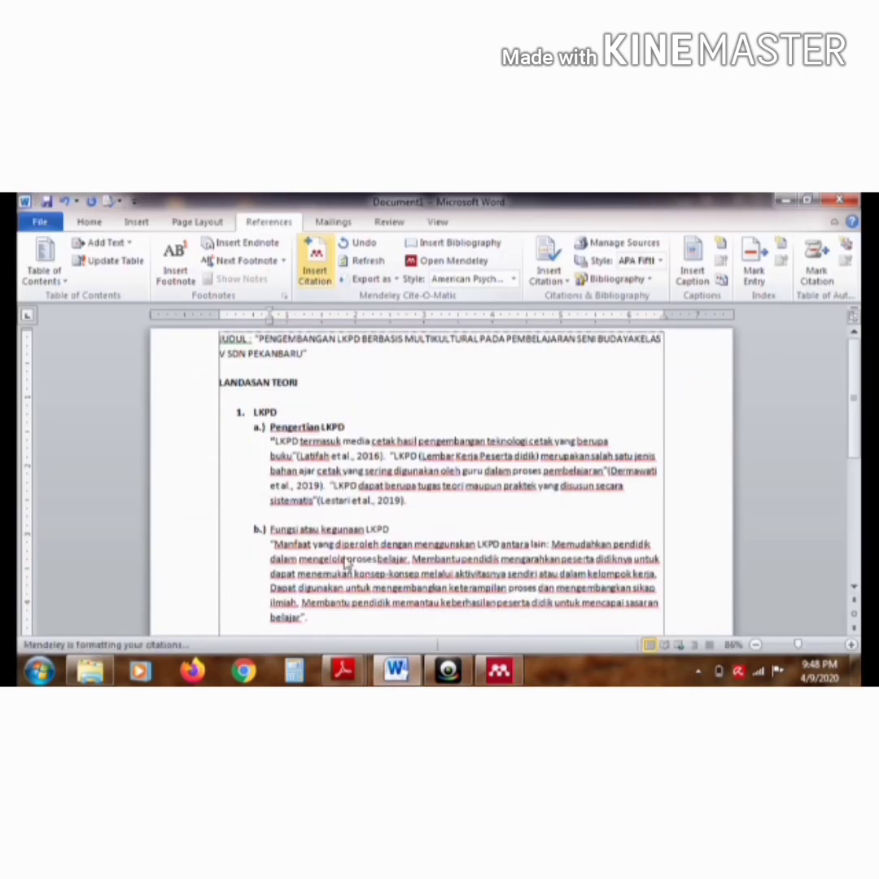
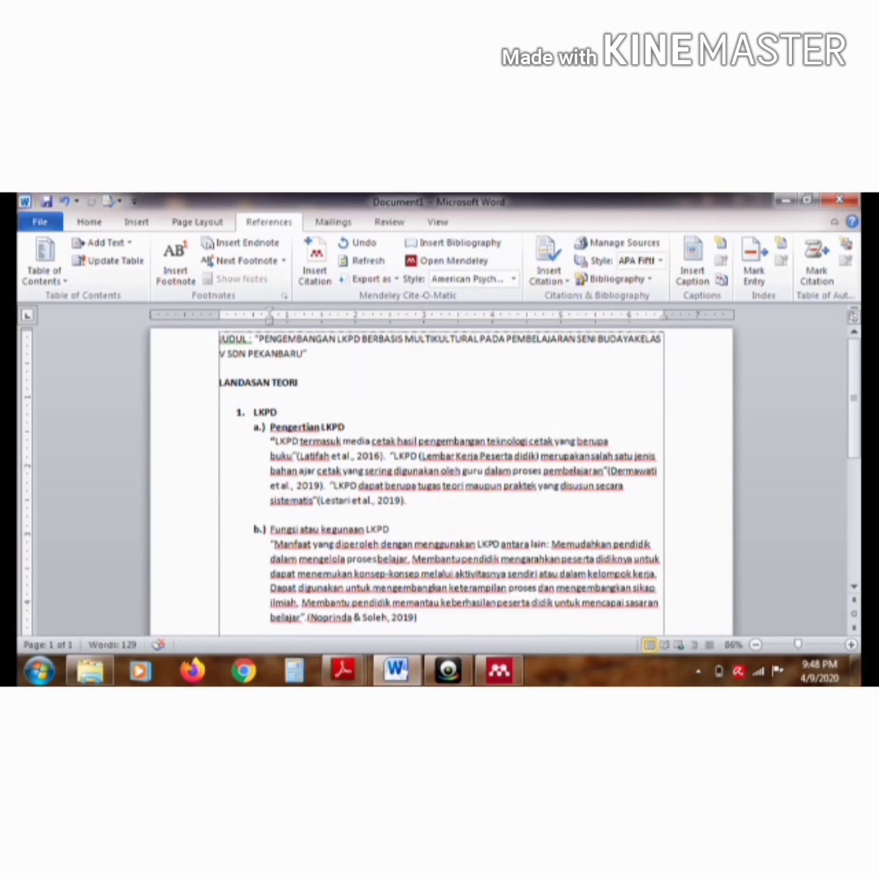
Add numbered item 2. titled "Multikultural" after a blank line below item b.), with an unnumbered line beneath it
key(Return)
key(Return)
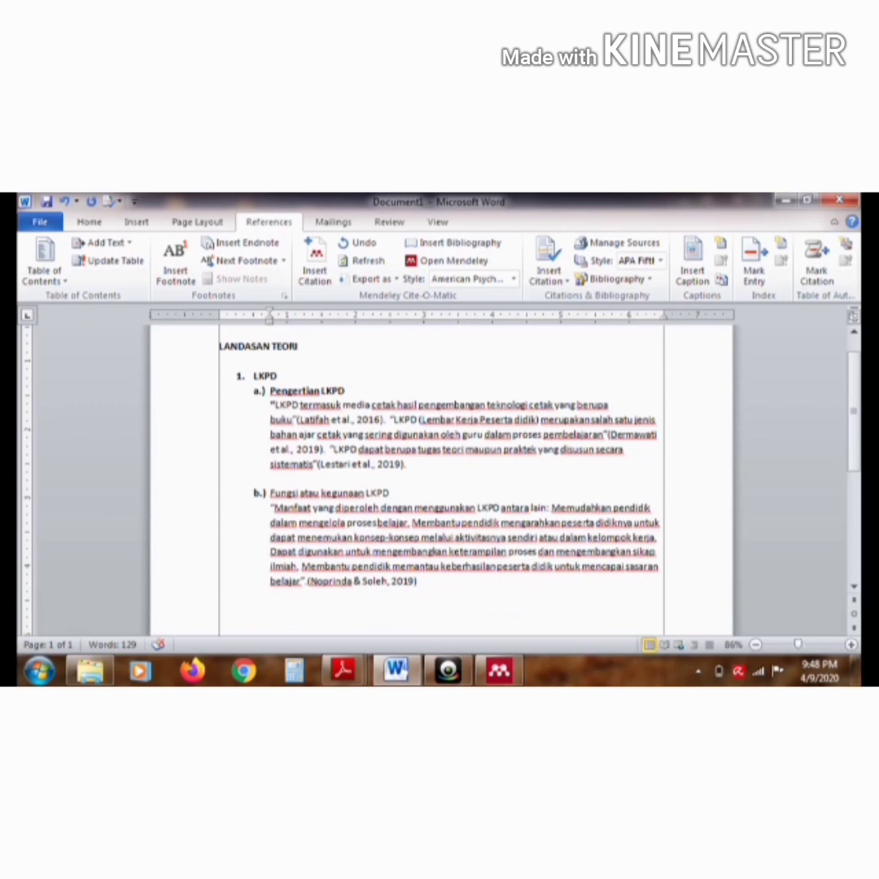
text(2. Multikultural)
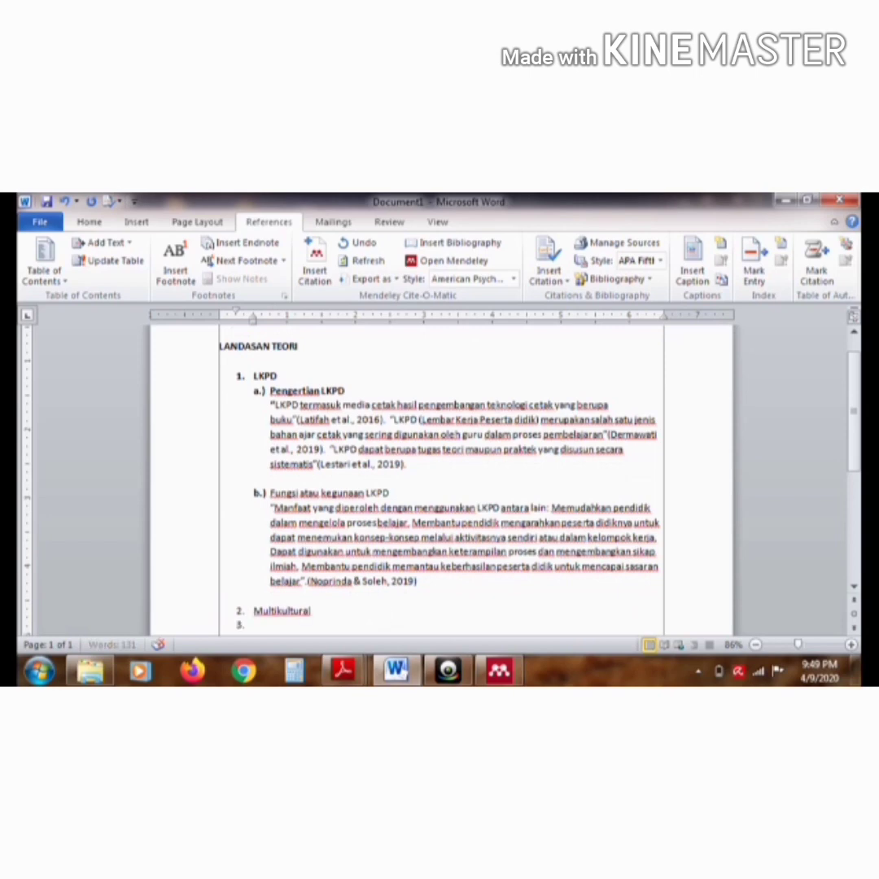
key(Return)
key(BackSpace)
Copy the "mengambil peran yang bisa mengoptimalkan" passage on page 1 of the Transformasi Budaya article in Mendeley to the line under Multikultural in Word
click(499, 671)
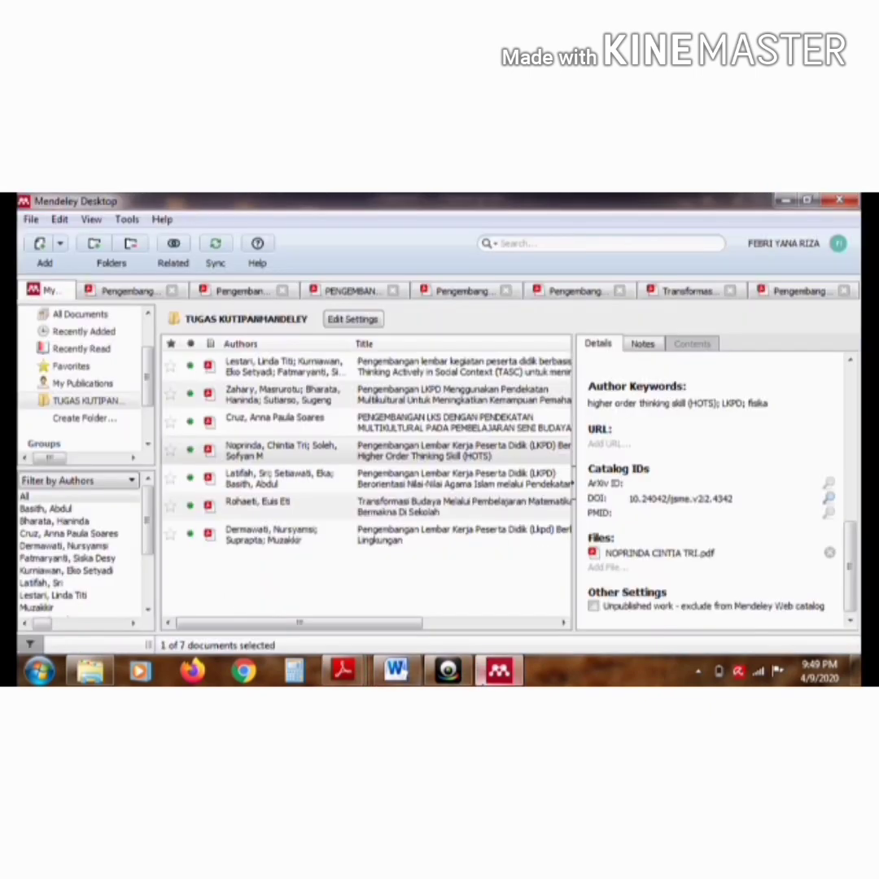
click(316, 513)
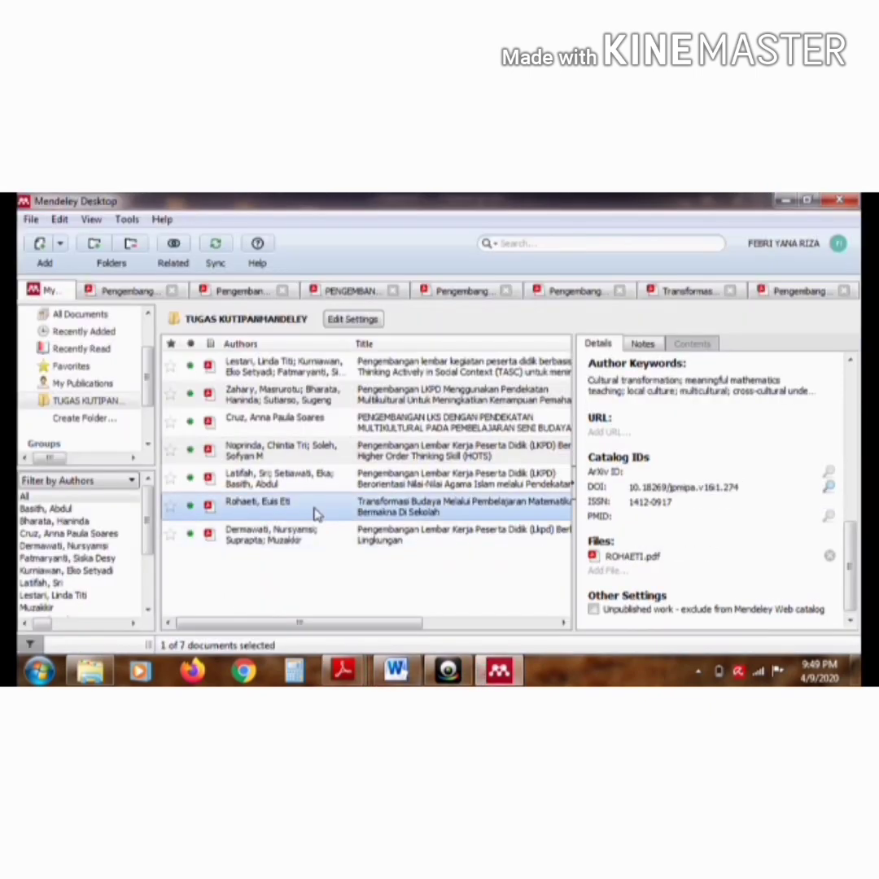
double_click(316, 513)
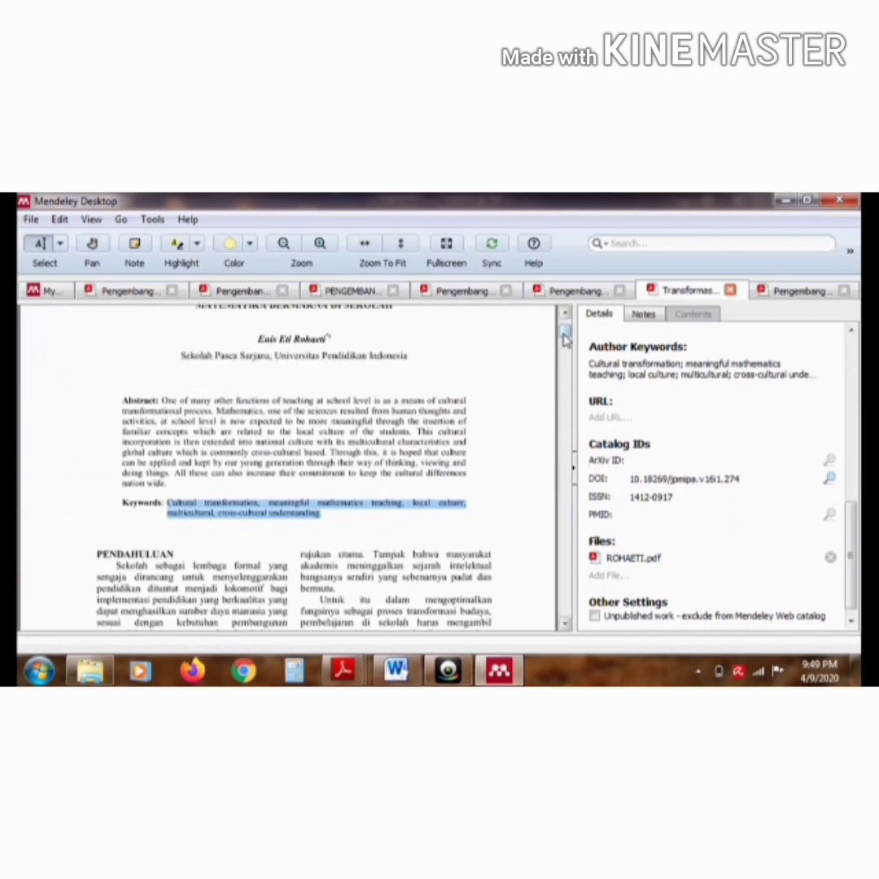
drag(563, 335, 567, 366)
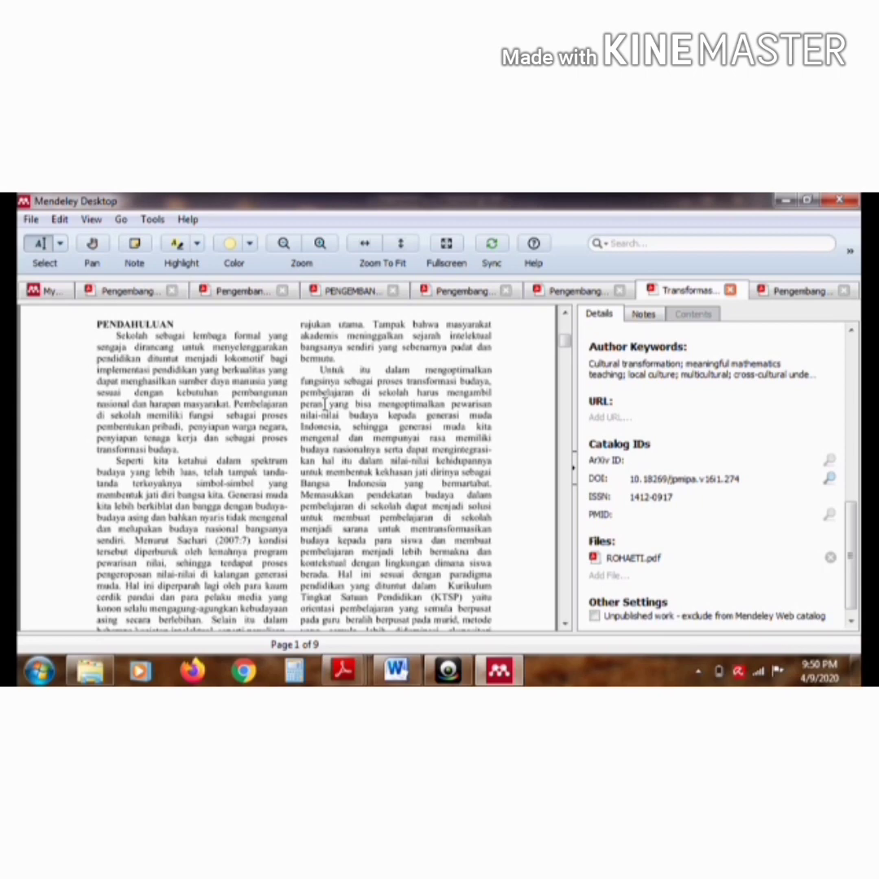
drag(446, 392, 492, 486)
key(ctrl+c)
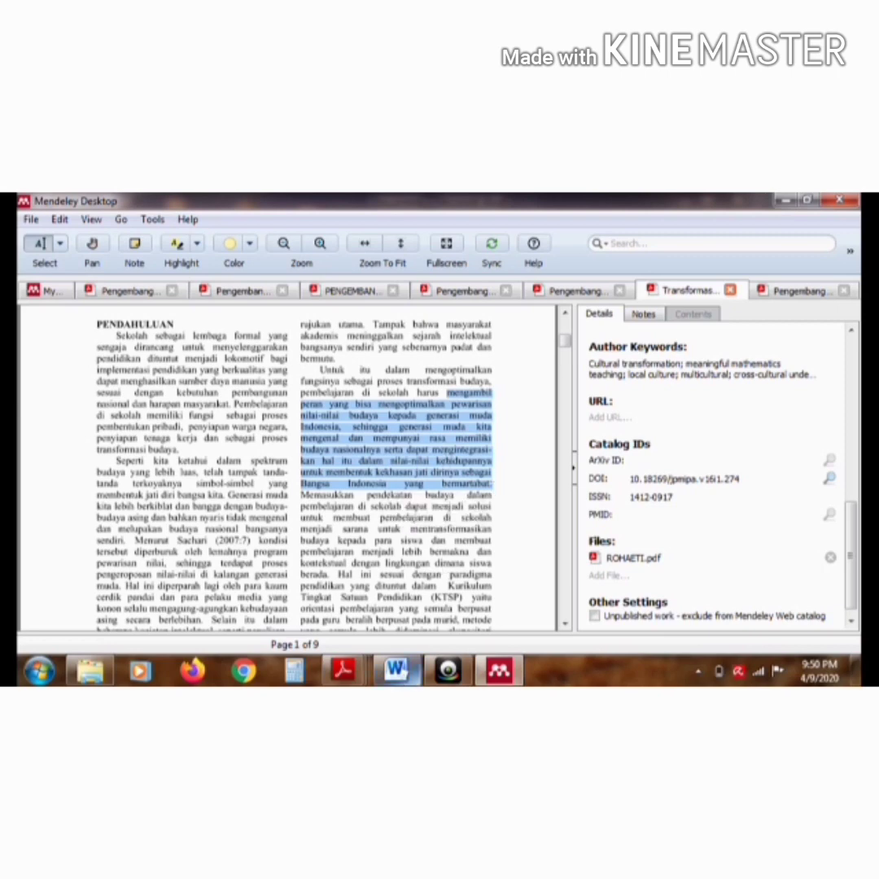
click(396, 669)
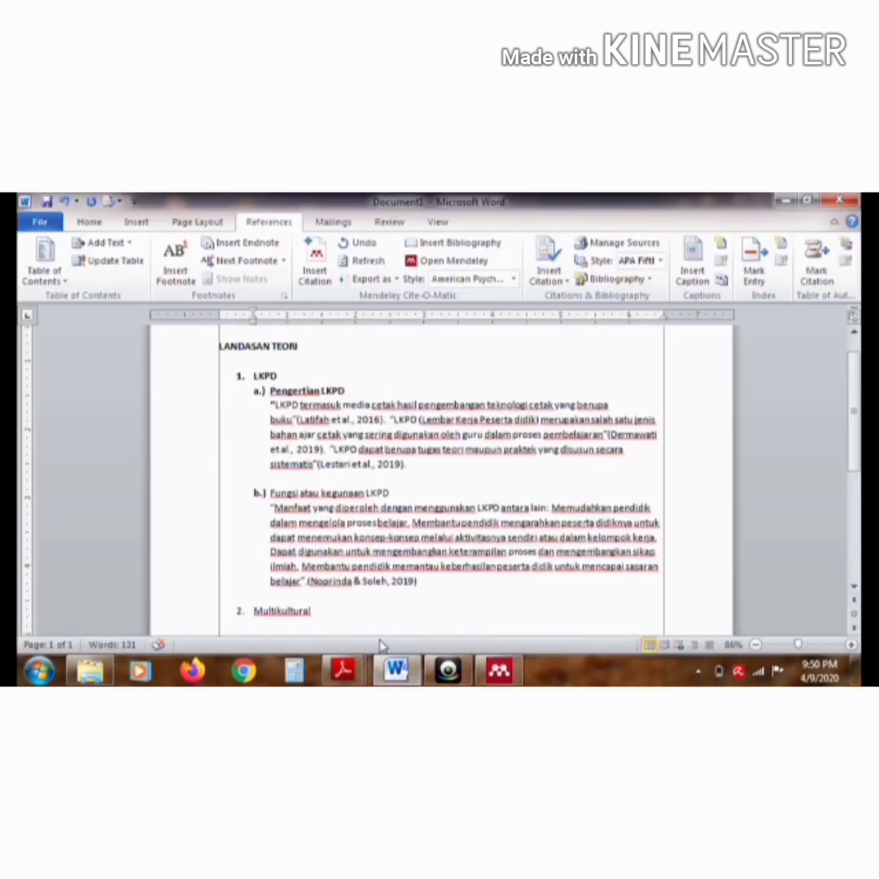
key(ctrl+v)
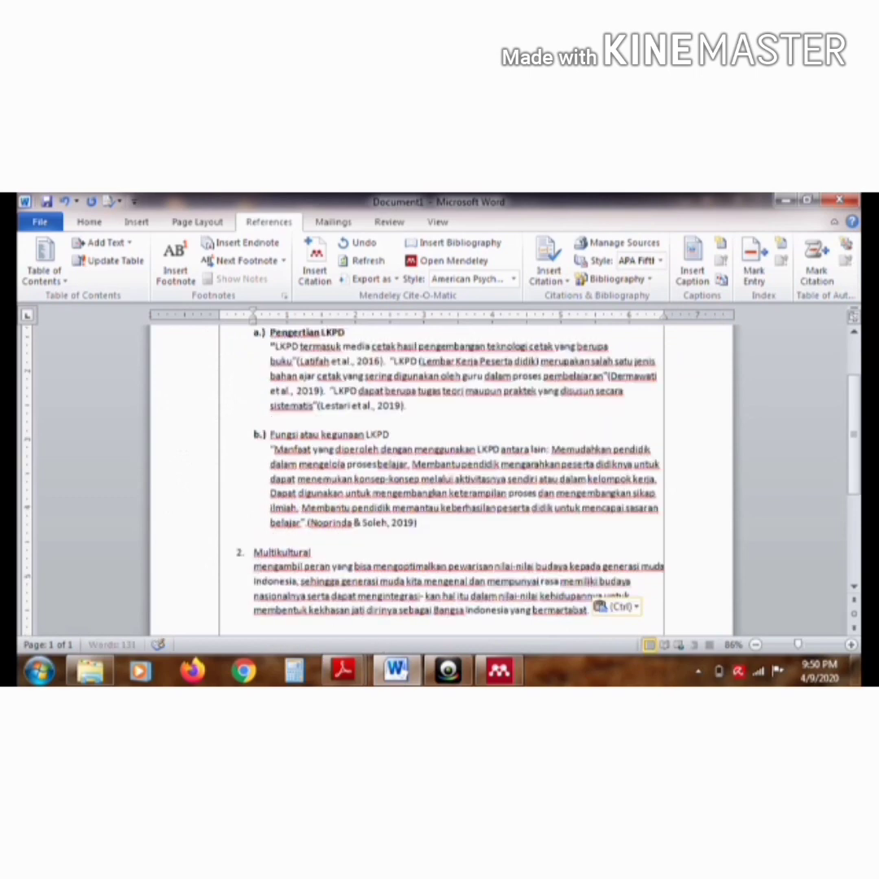
Enclose the pasted passage under Multikultural in quotation marks and capitalize its first word as "Mengambil"
text(")
click(587, 609)
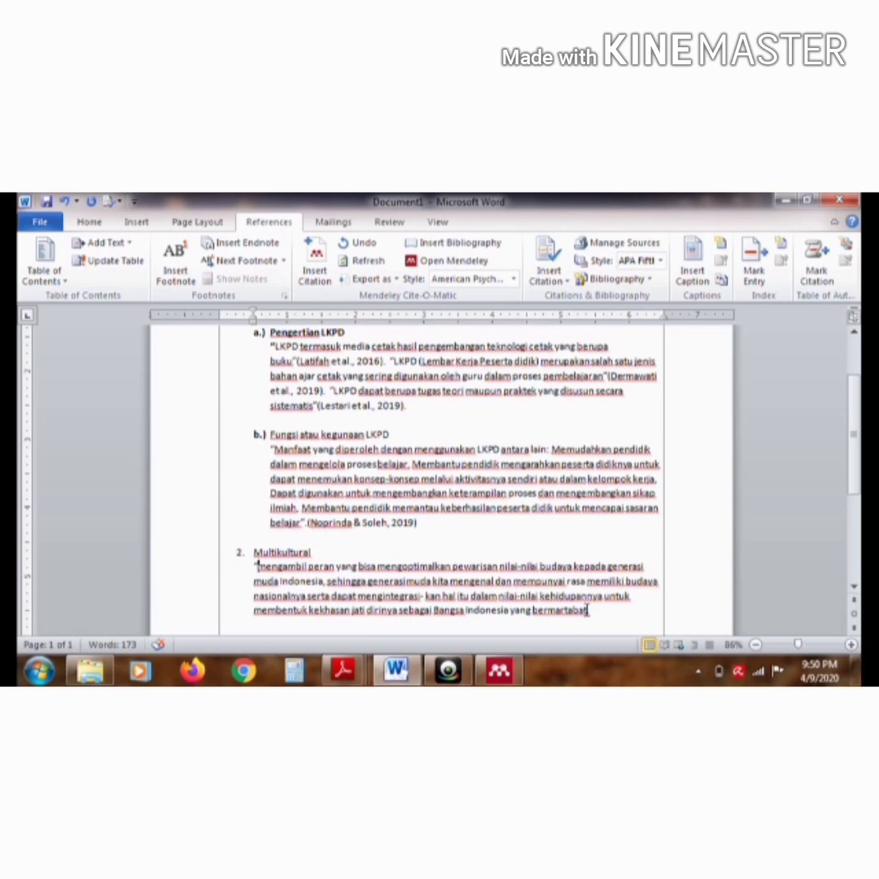
text(".)
click(267, 571)
key(BackSpace)
text(M)
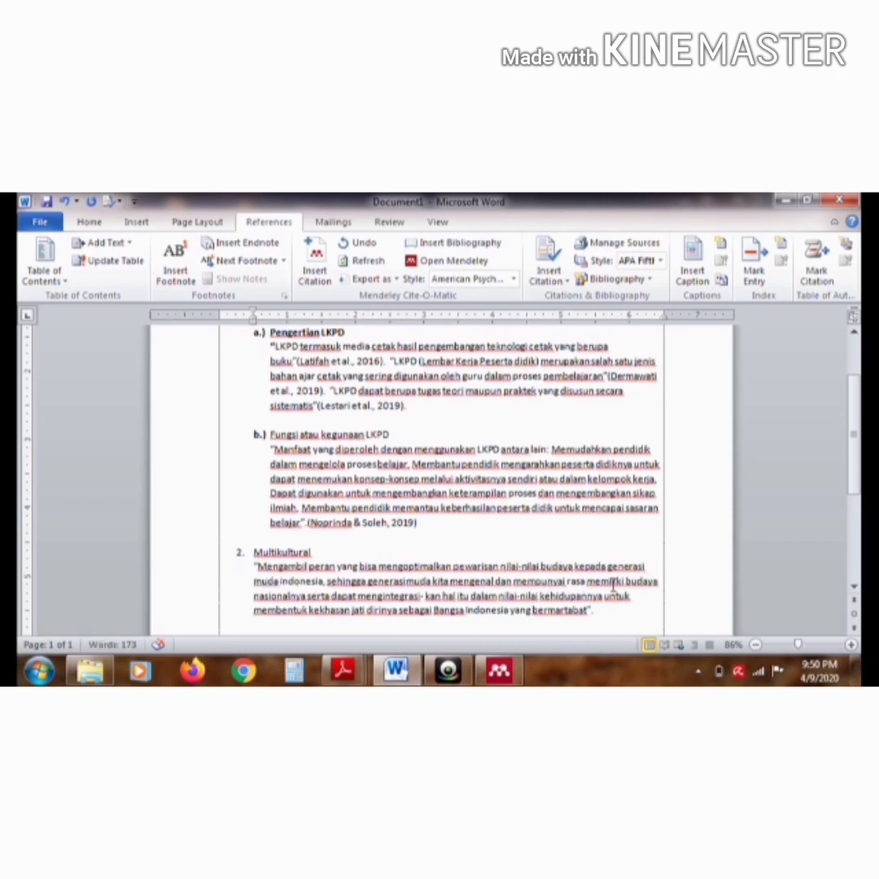
Insert a Mendeley citation of the Transformasi Budaya article right after the closing quotation mark of the "Mengambil peran" quotation
click(594, 609)
click(317, 260)
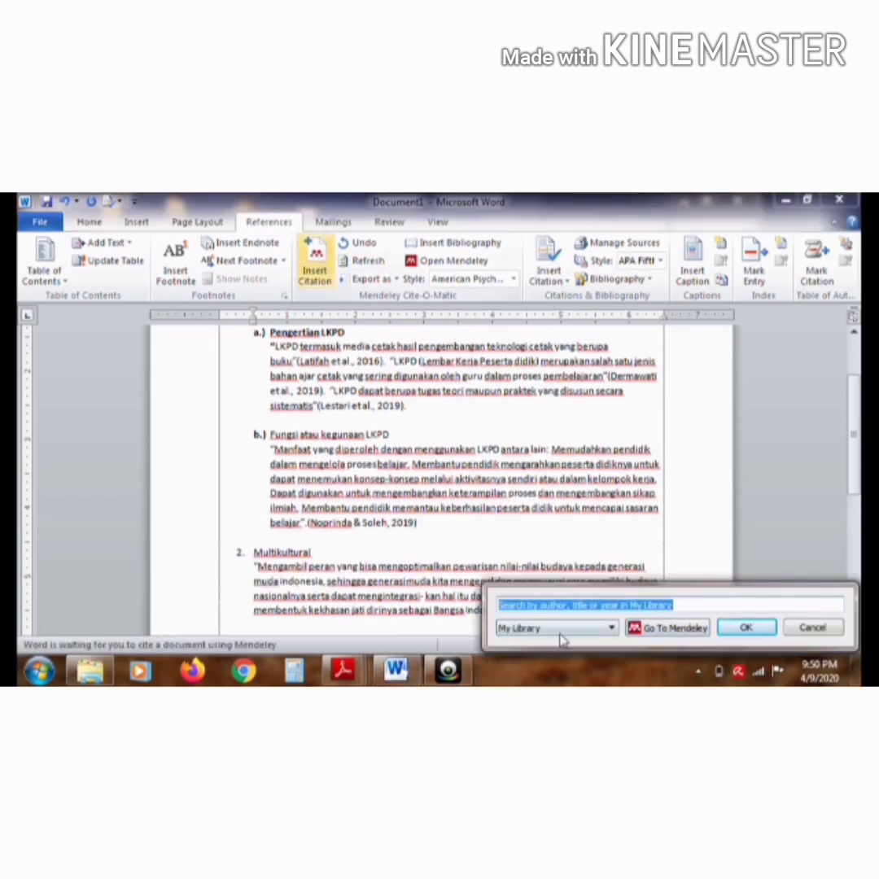
click(668, 629)
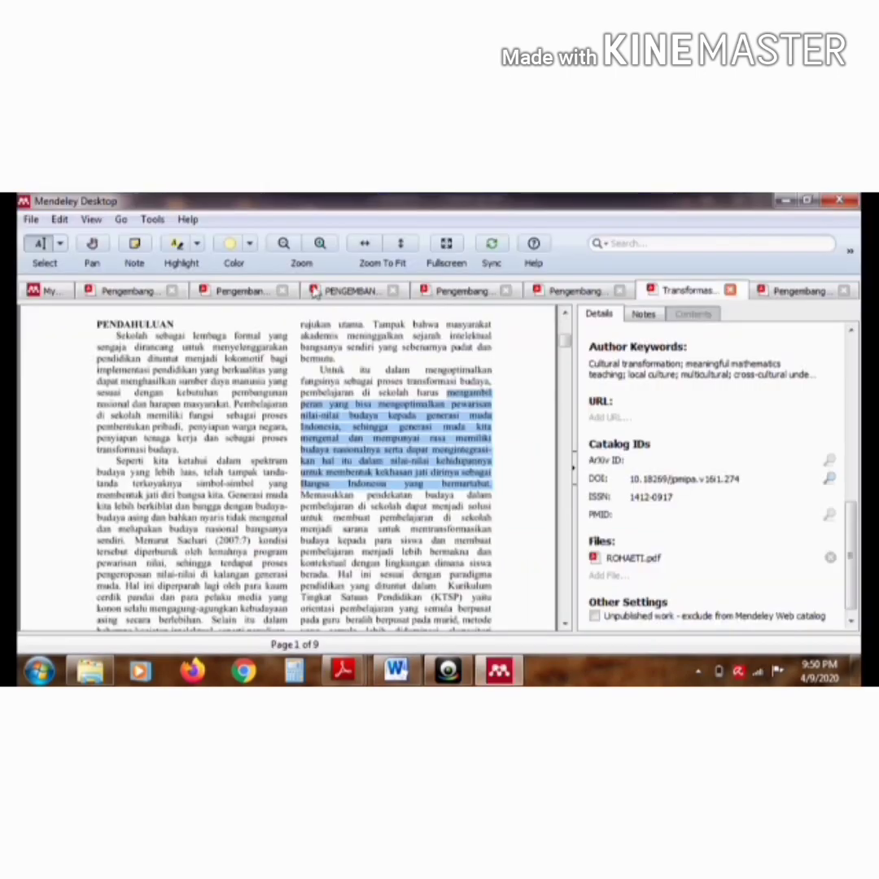
click(258, 249)
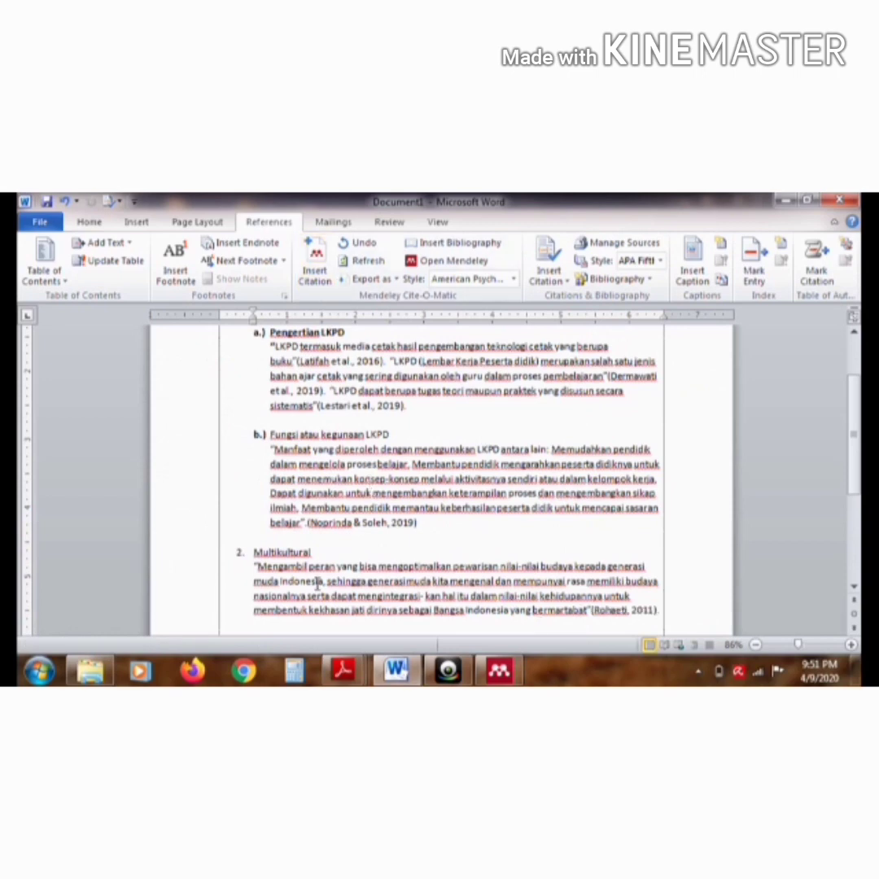
Indent the first line of the "Mengambil peran" quotation and start another indented paragraph below it
click(254, 566)
key(Tab)
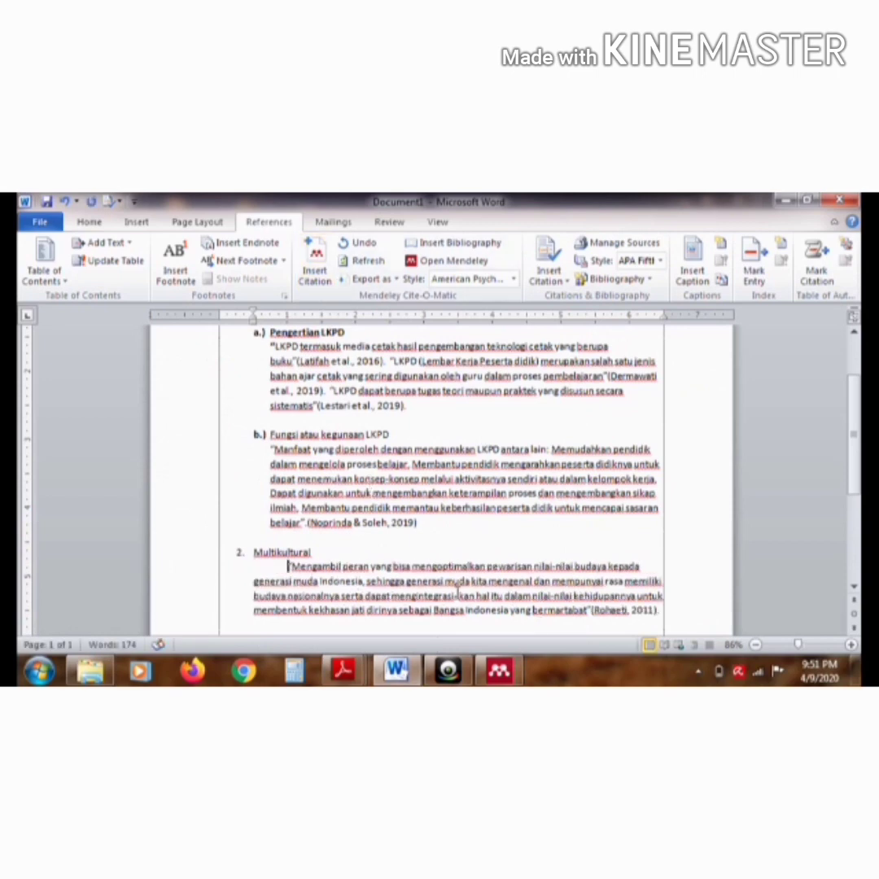
click(651, 615)
key(Return)
key(Tab)
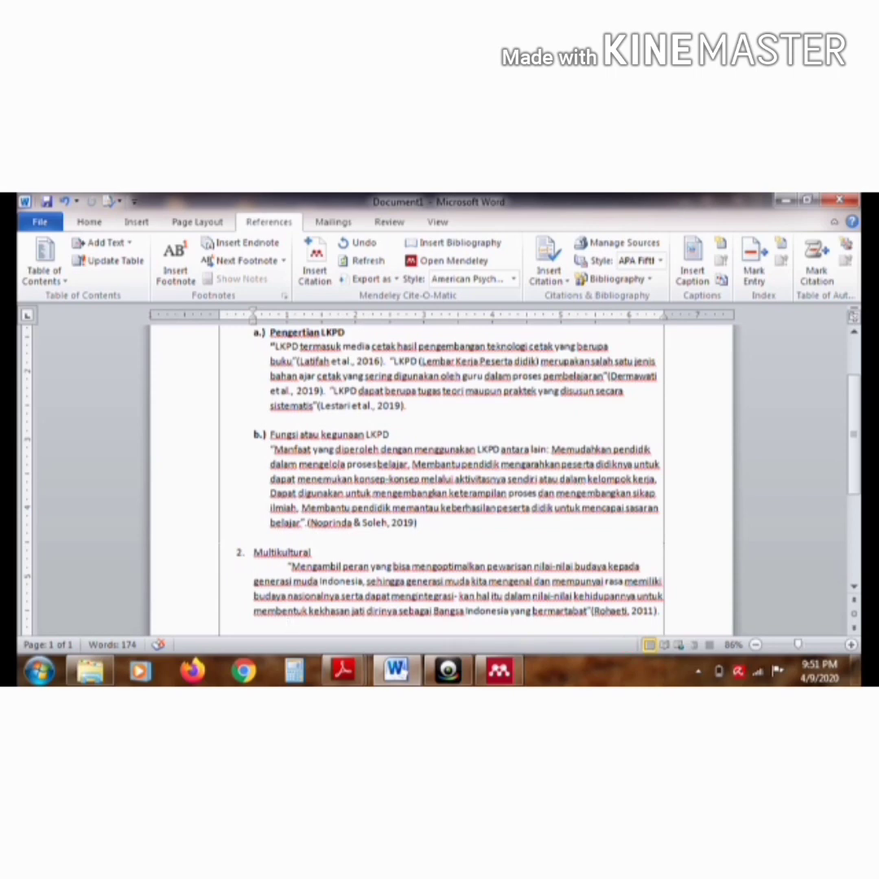
Copy the passage defining "pendekatan multikultural", through "pendidikannya", from page 3 of Mendeley's Pengembangan LKPD Menggunakan Pendekatan Multikultural article to the new paragraph in Word
click(499, 671)
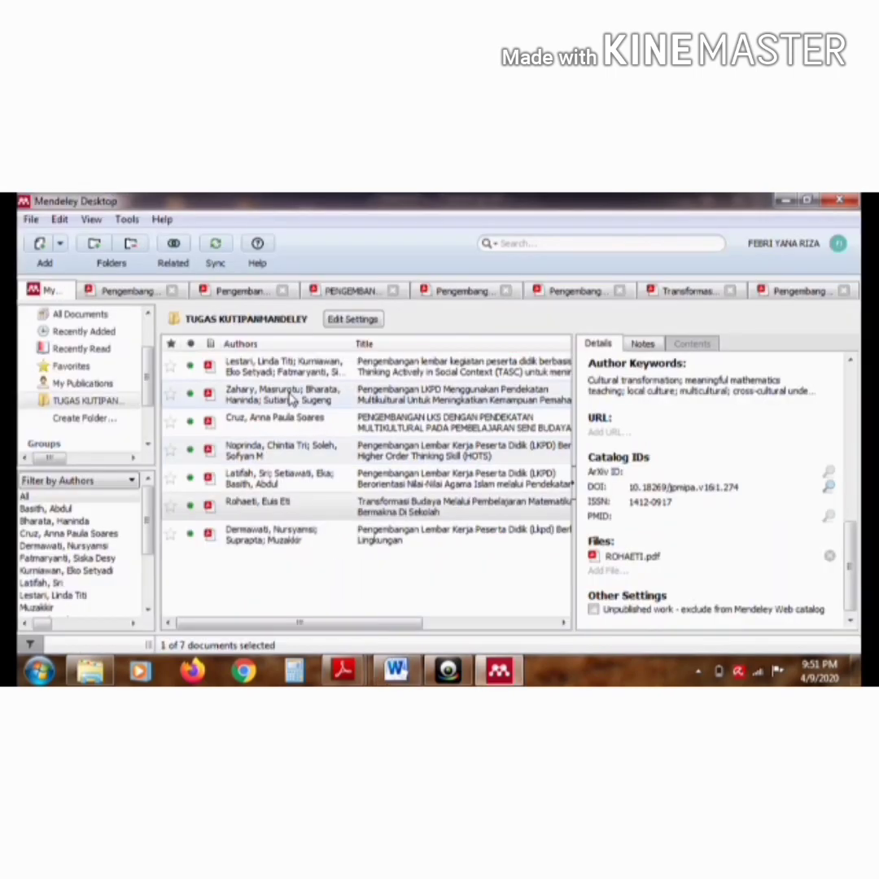
double_click(292, 399)
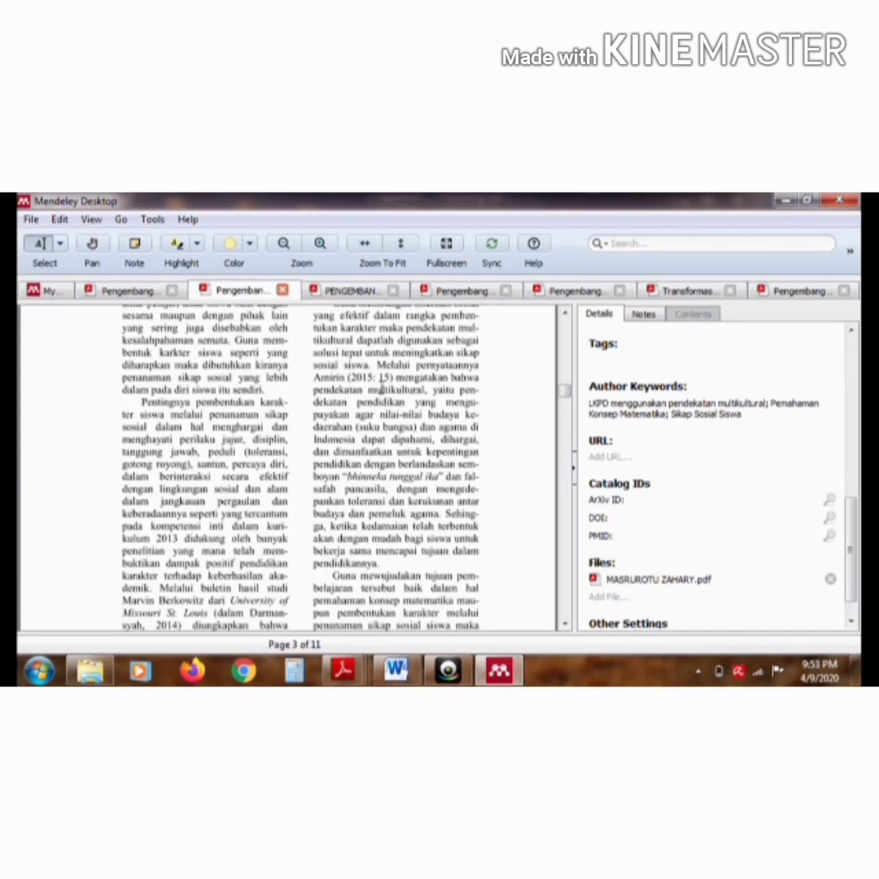
drag(345, 405, 341, 405)
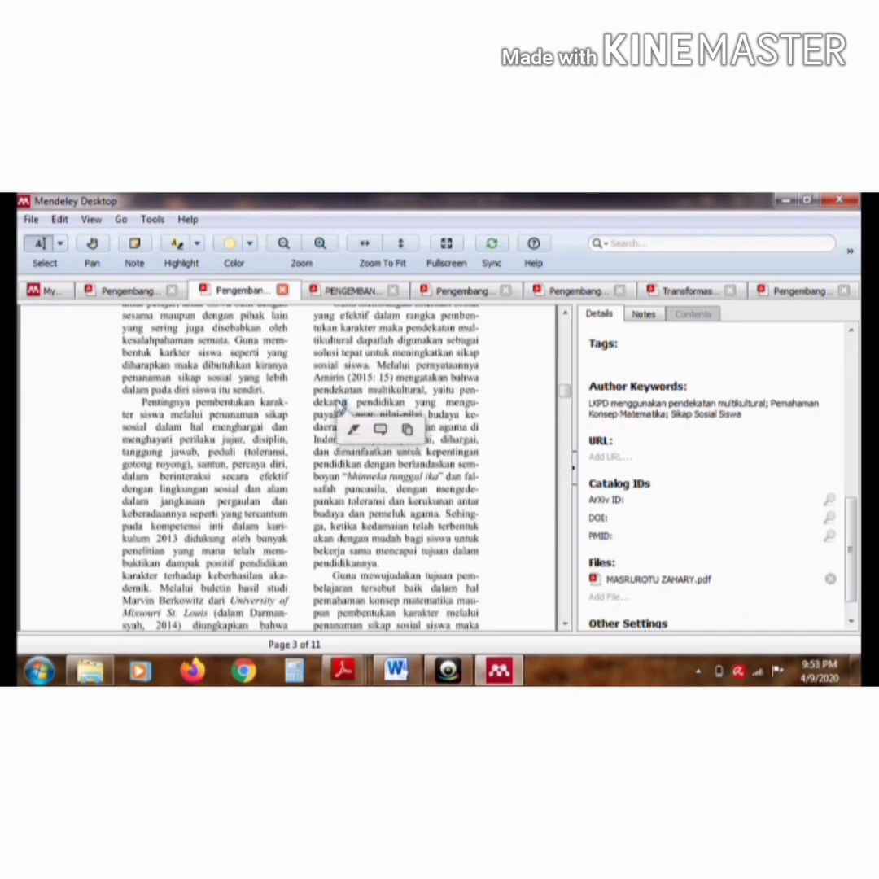
click(327, 382)
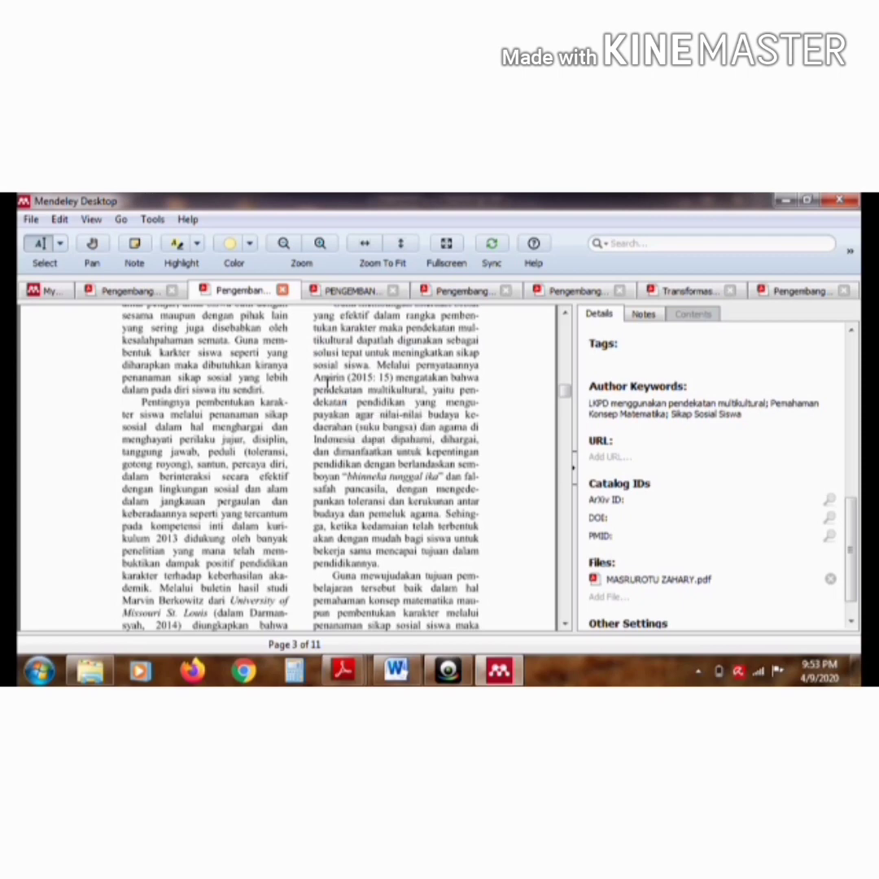
drag(315, 378, 343, 383)
click(336, 382)
drag(383, 561, 351, 464)
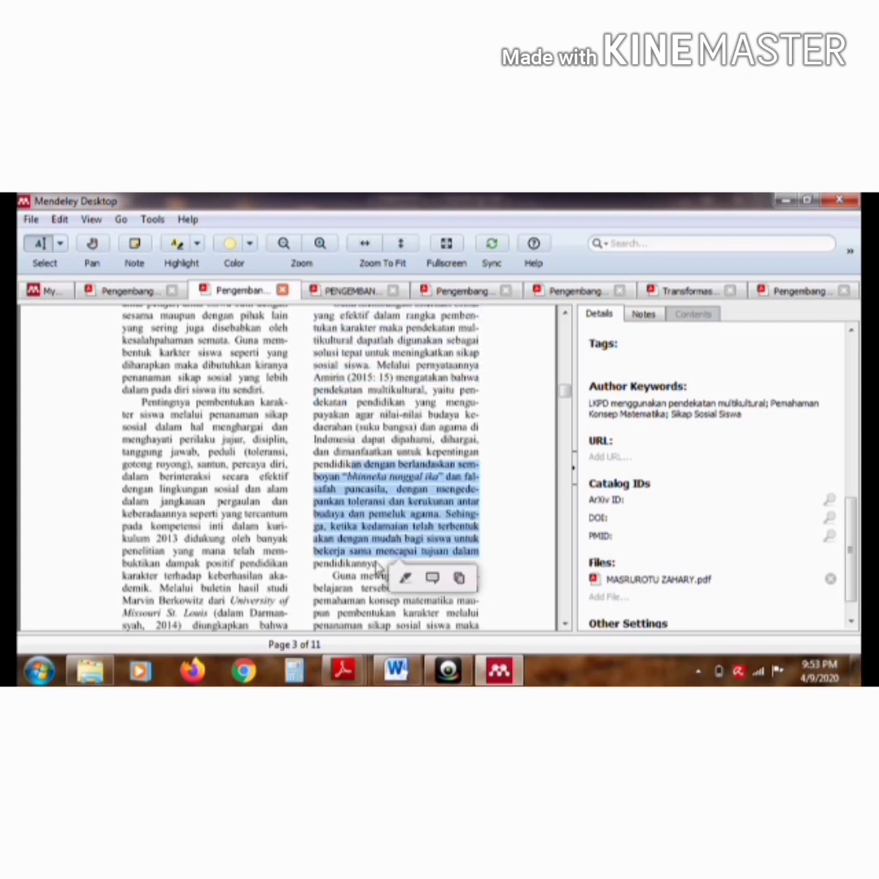
mouse_move(315, 378)
mouse_down()
mouse_move(351, 382)
mouse_move(427, 466)
mouse_move(440, 521)
mouse_move(380, 572)
mouse_up()
key(ctrl+c)
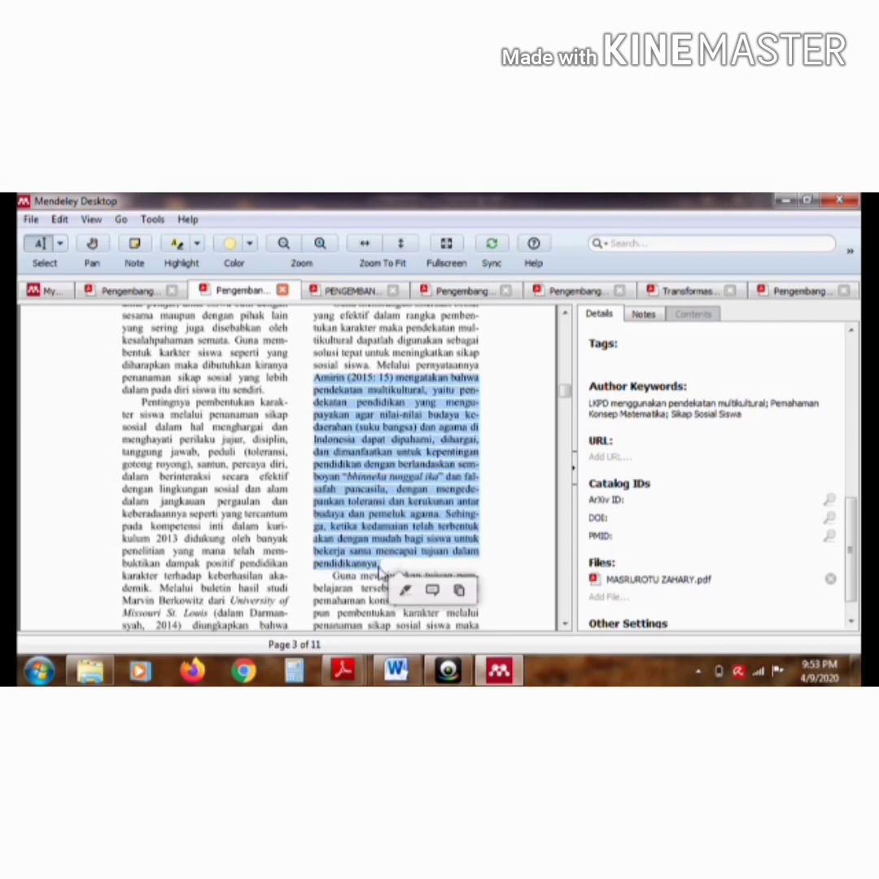
click(396, 669)
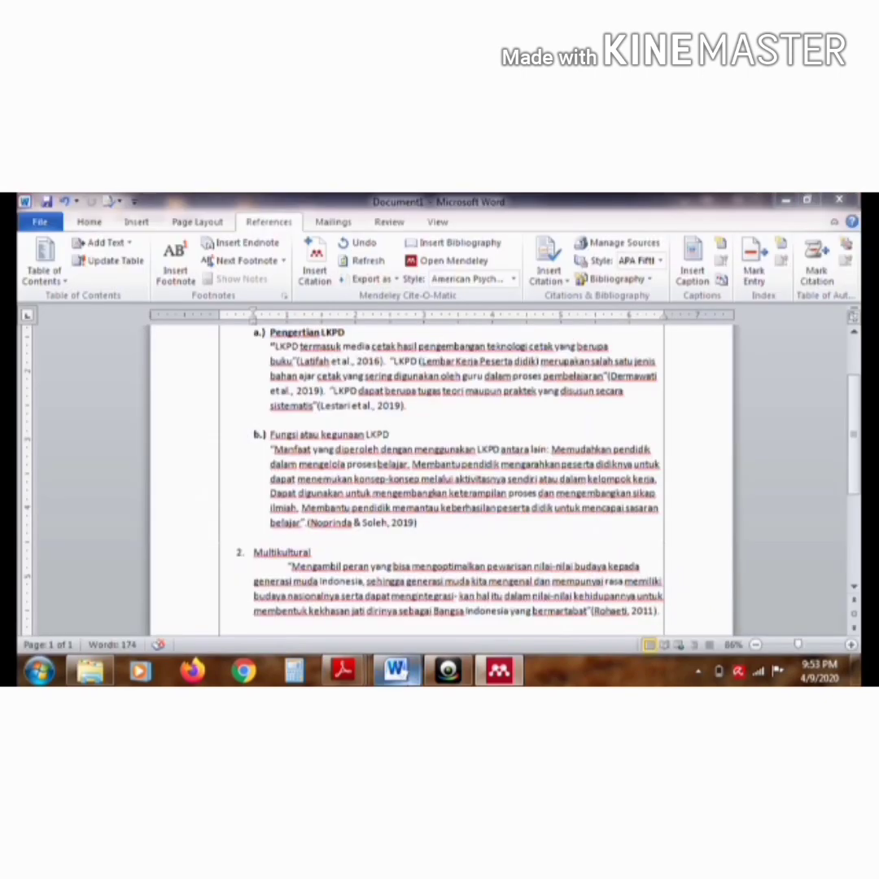
key(ctrl+v)
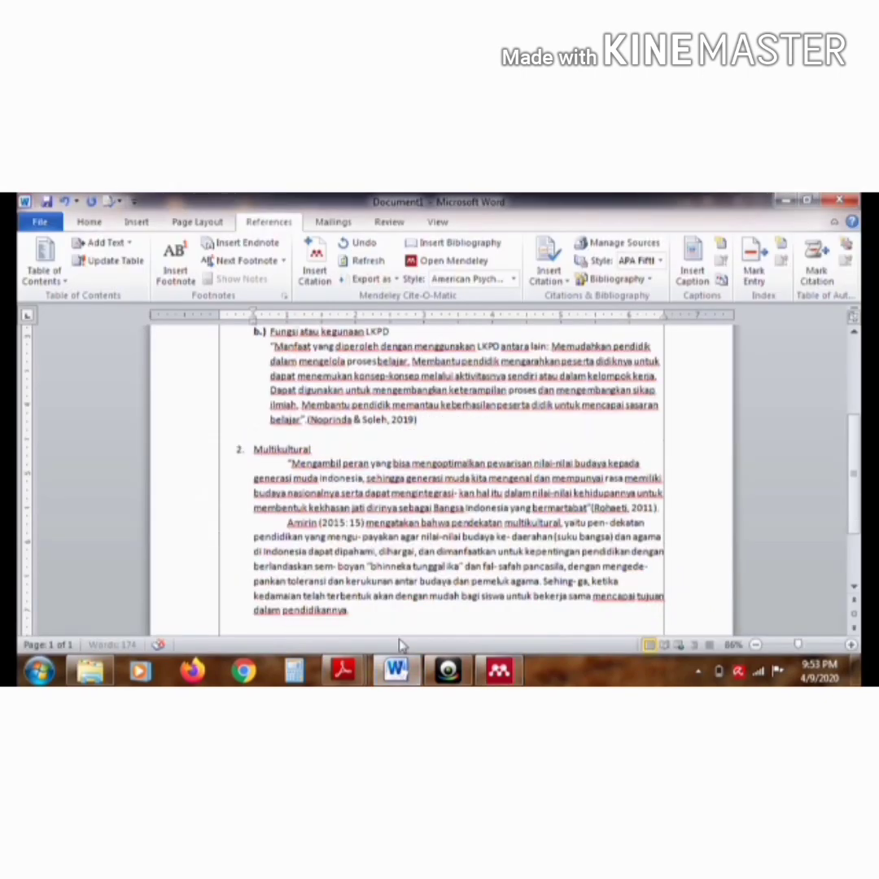
Enclose the pasted "pendekatan multikultural" passage in quotation marks, closing them after "pendidikannya"
click(287, 522)
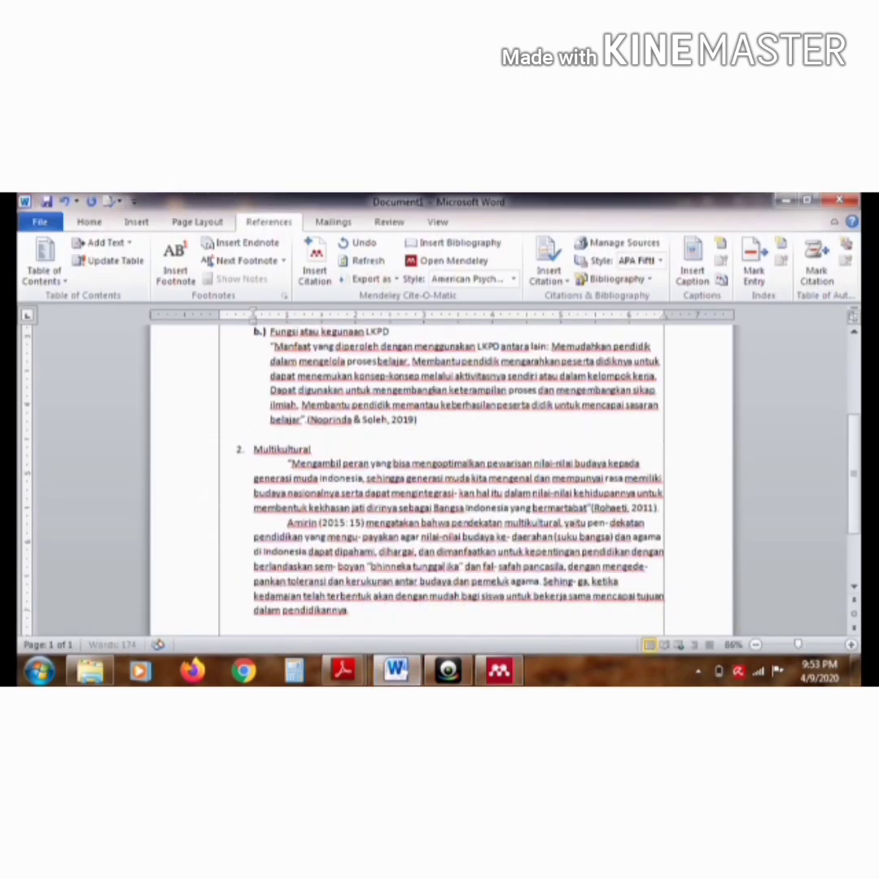
text(")
click(349, 610)
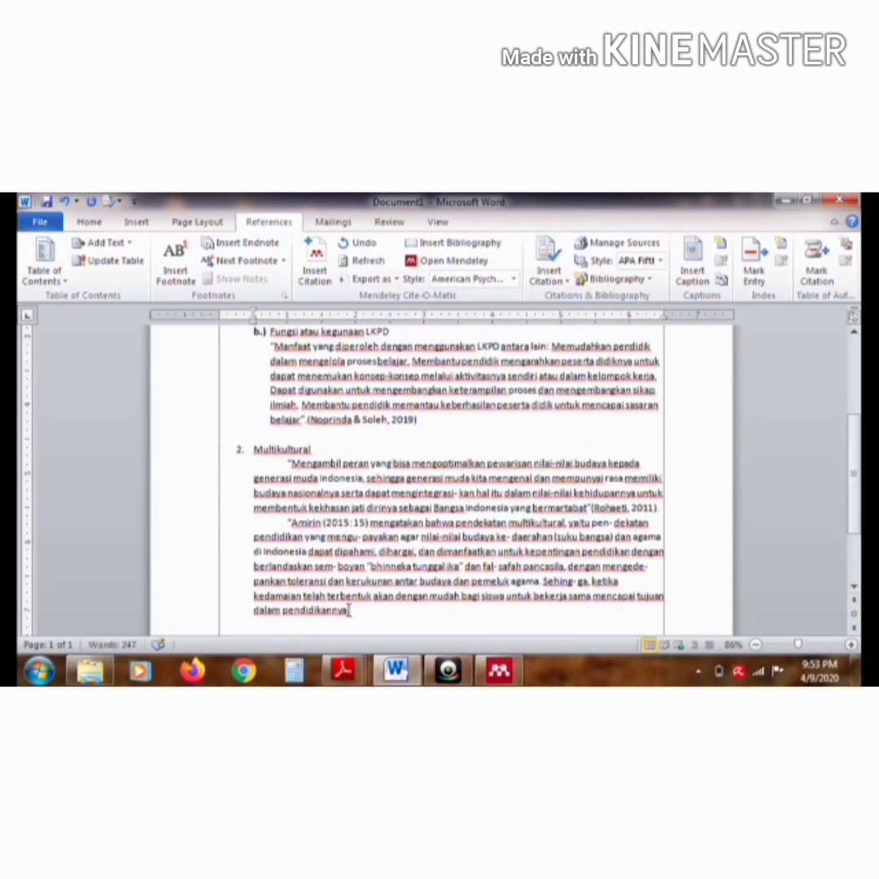
text(")
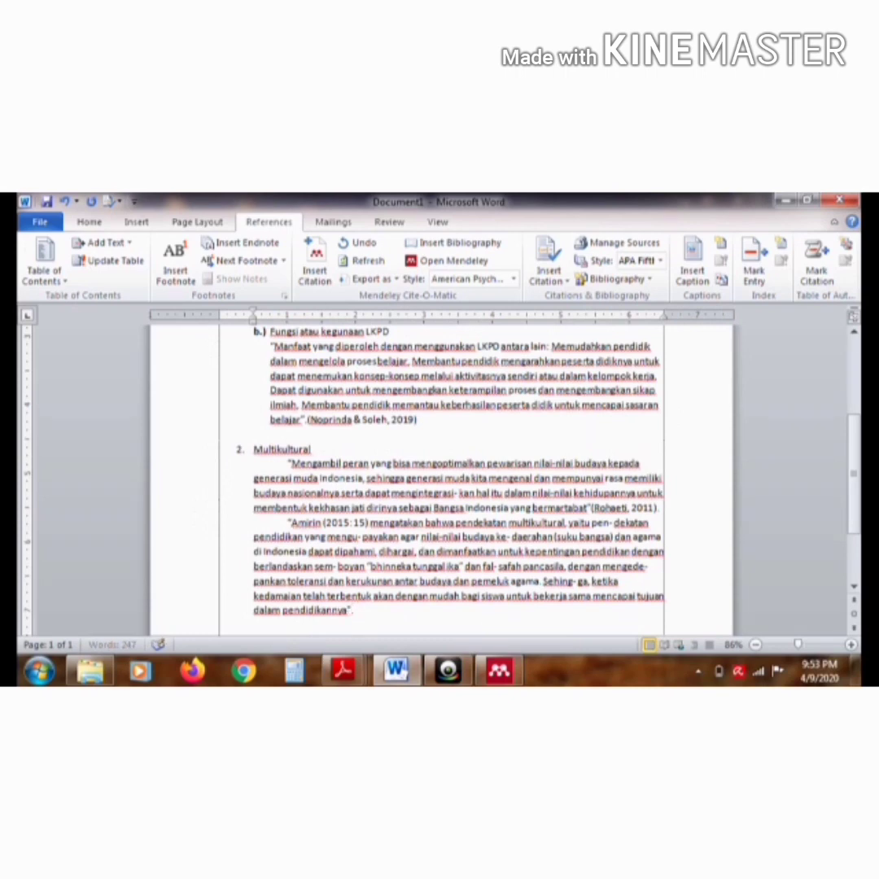
Insert a Mendeley citation of the Pengembangan LKPD Menggunakan Pendekatan Multikultural article after the second Multikultural quotation, ending with a period
click(314, 265)
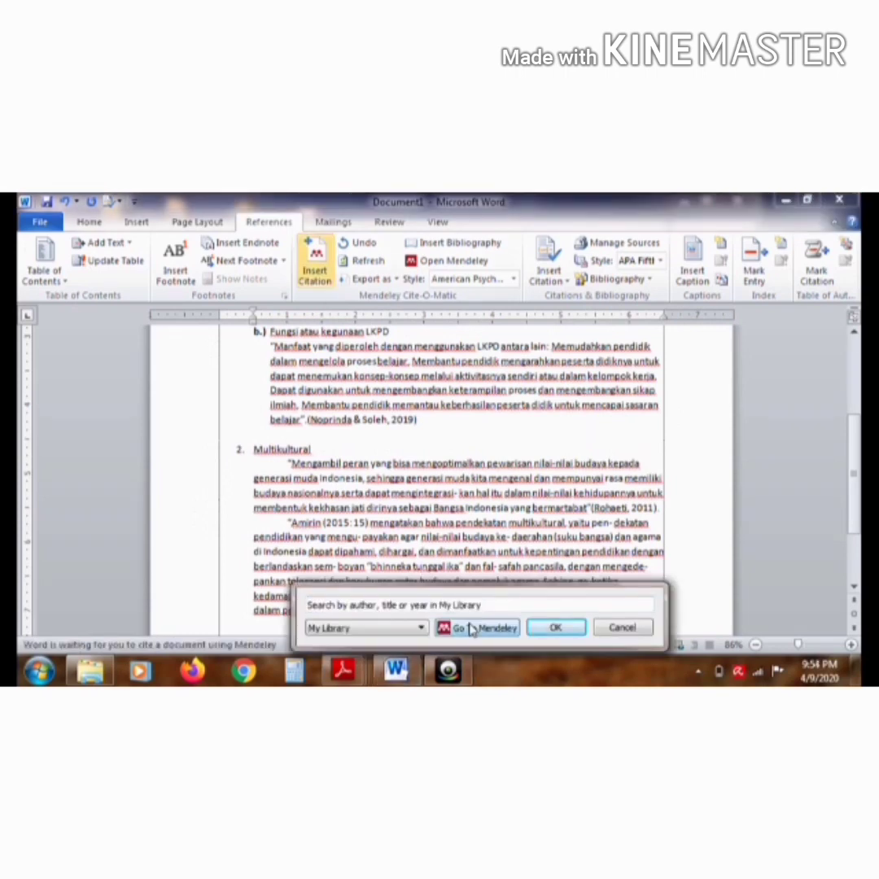
click(472, 628)
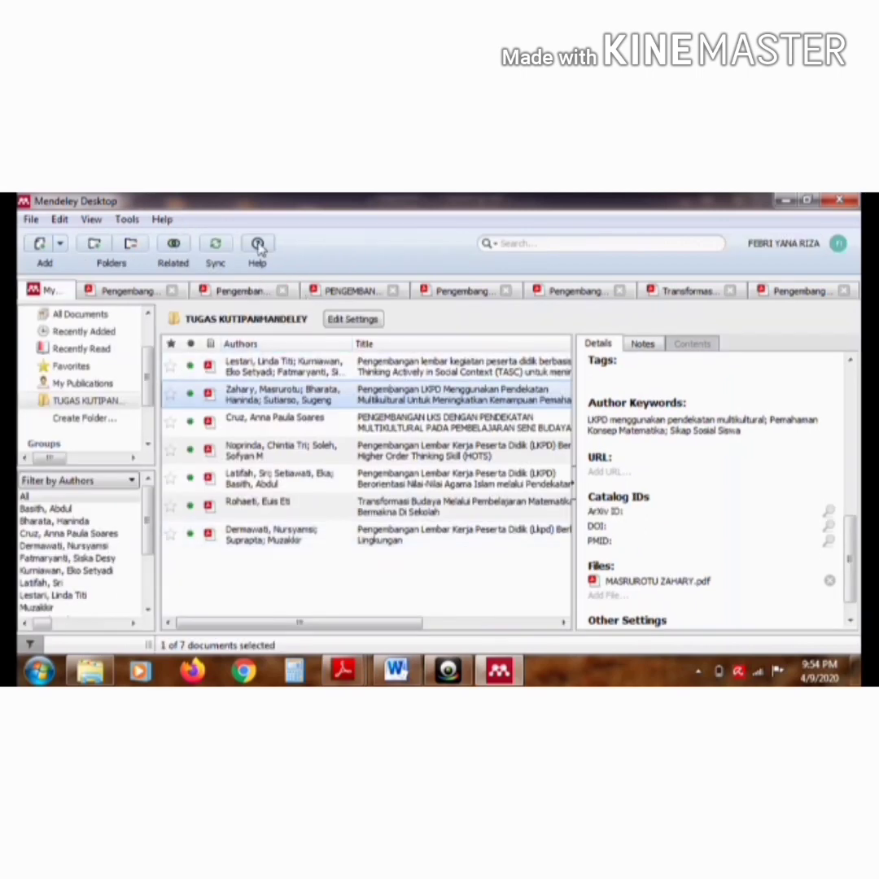
click(258, 247)
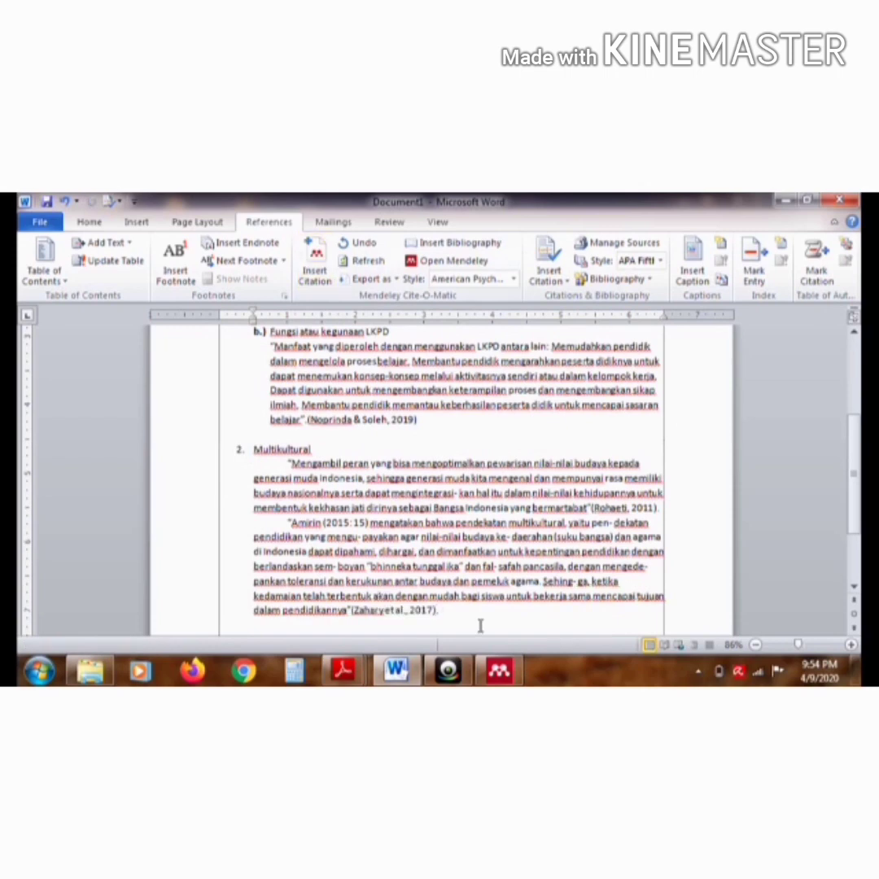
text(.)
Copy the "pendidikan multikultural (multicultural education)" strategy passage from page 3 of Mendeley's Pengembangan LKS article to a new indented paragraph in Word, after a blank line
key(Return)
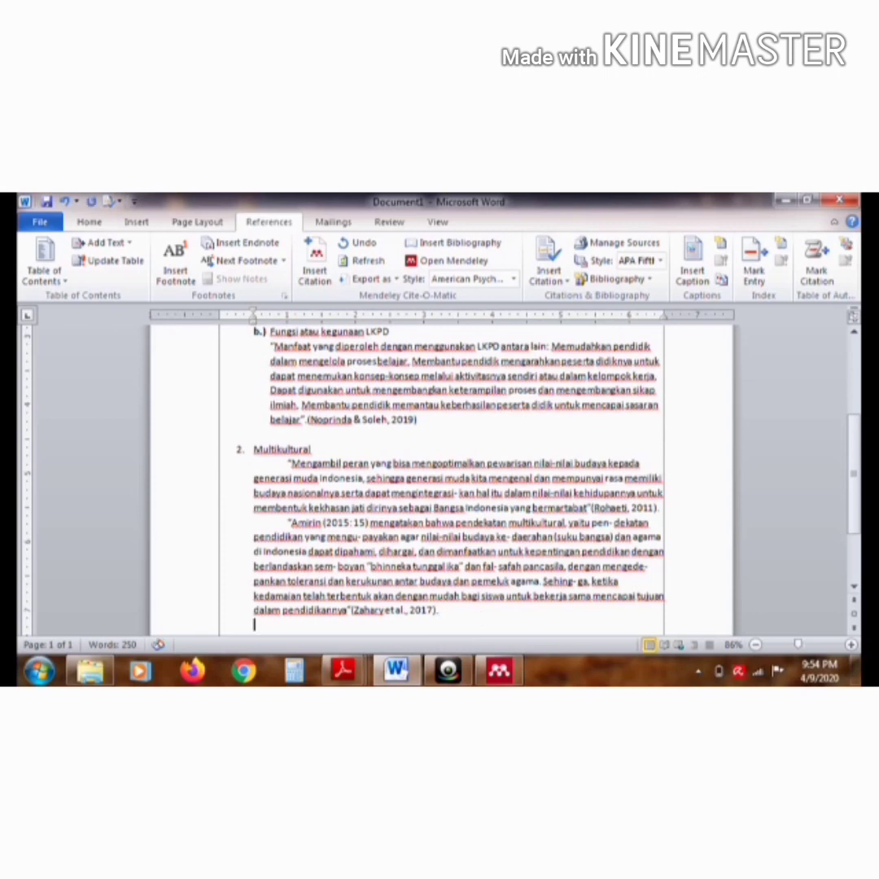
key(Tab)
click(497, 670)
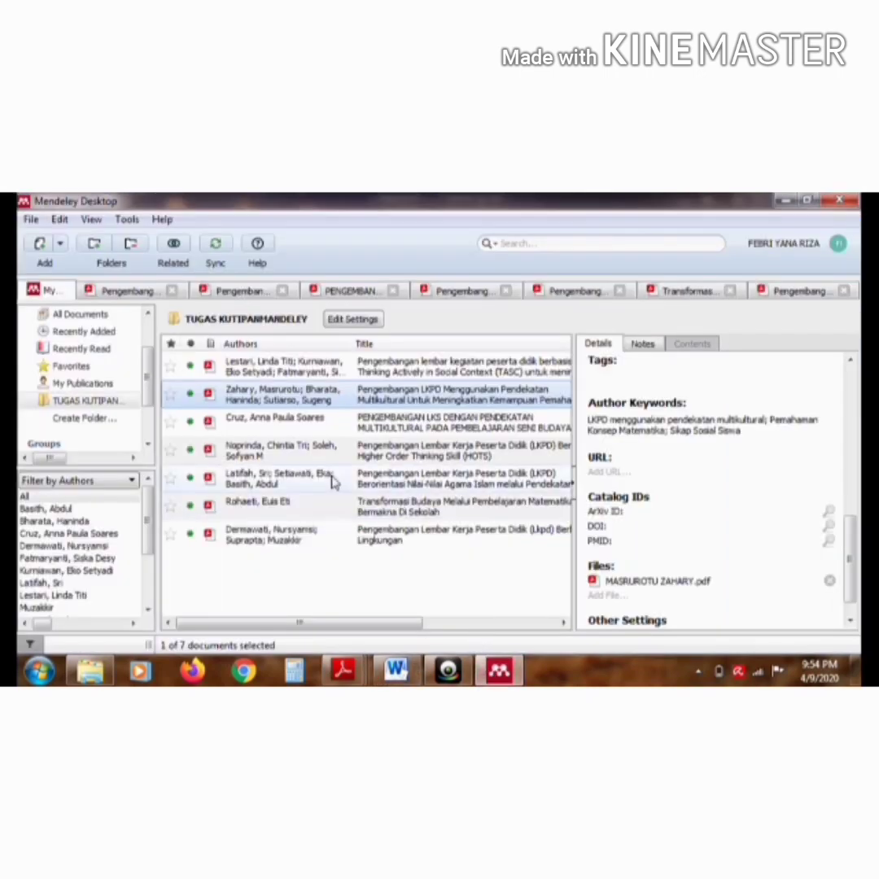
double_click(269, 424)
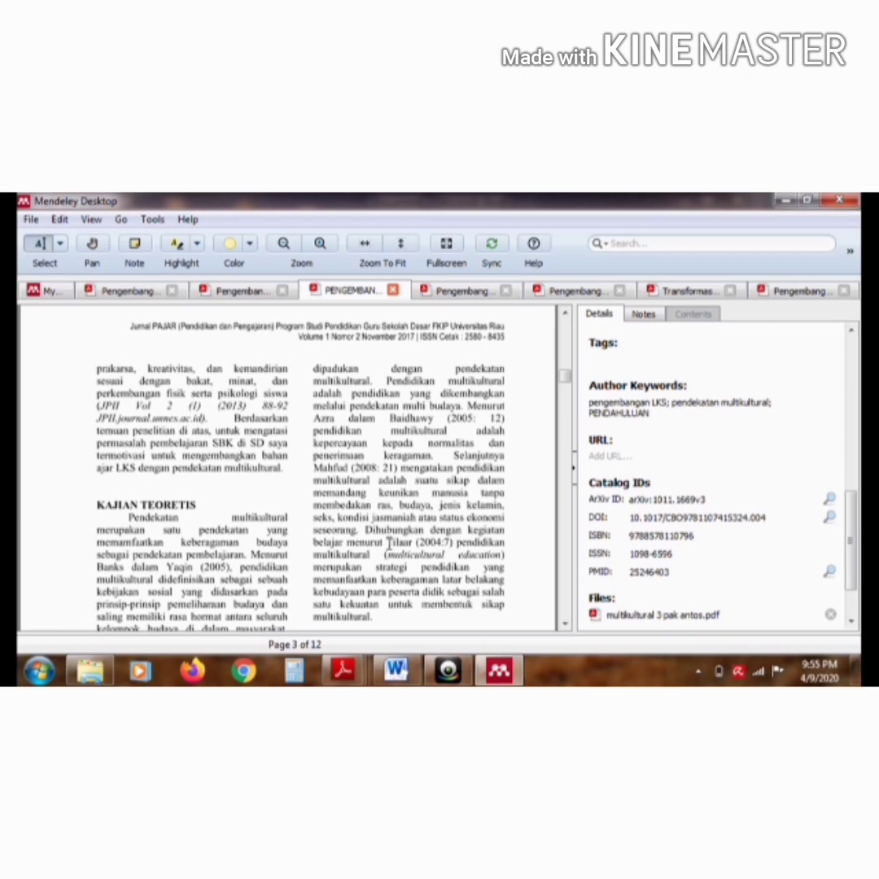
drag(389, 542, 373, 617)
key(ctrl+c)
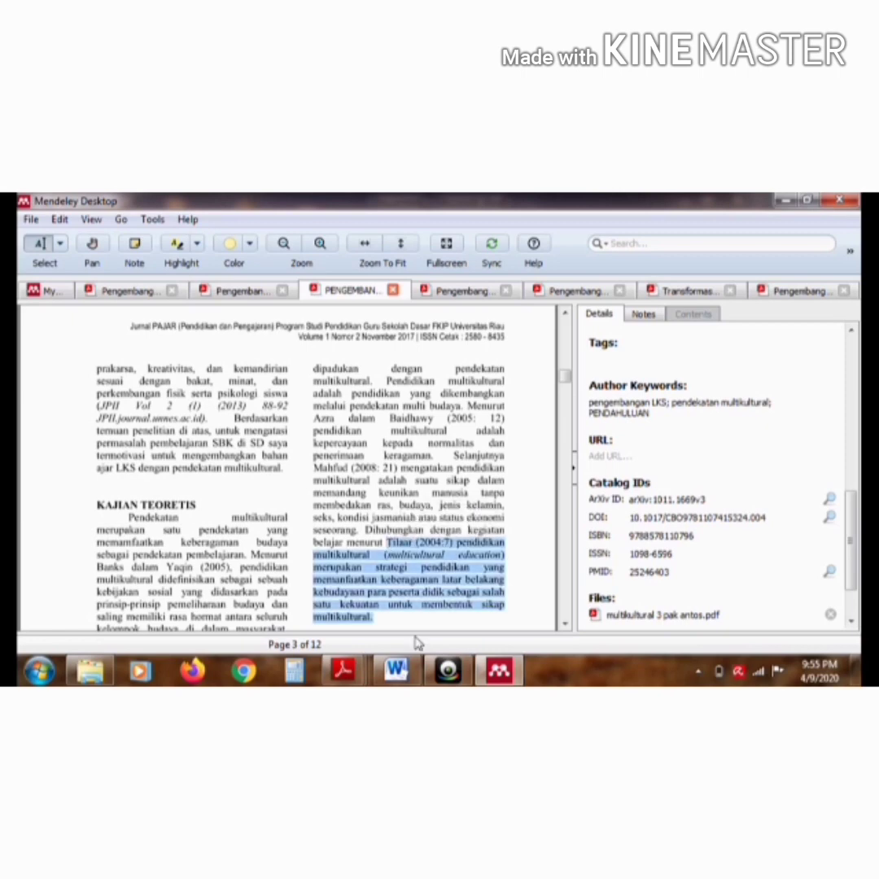
click(397, 669)
key(ctrl+v)
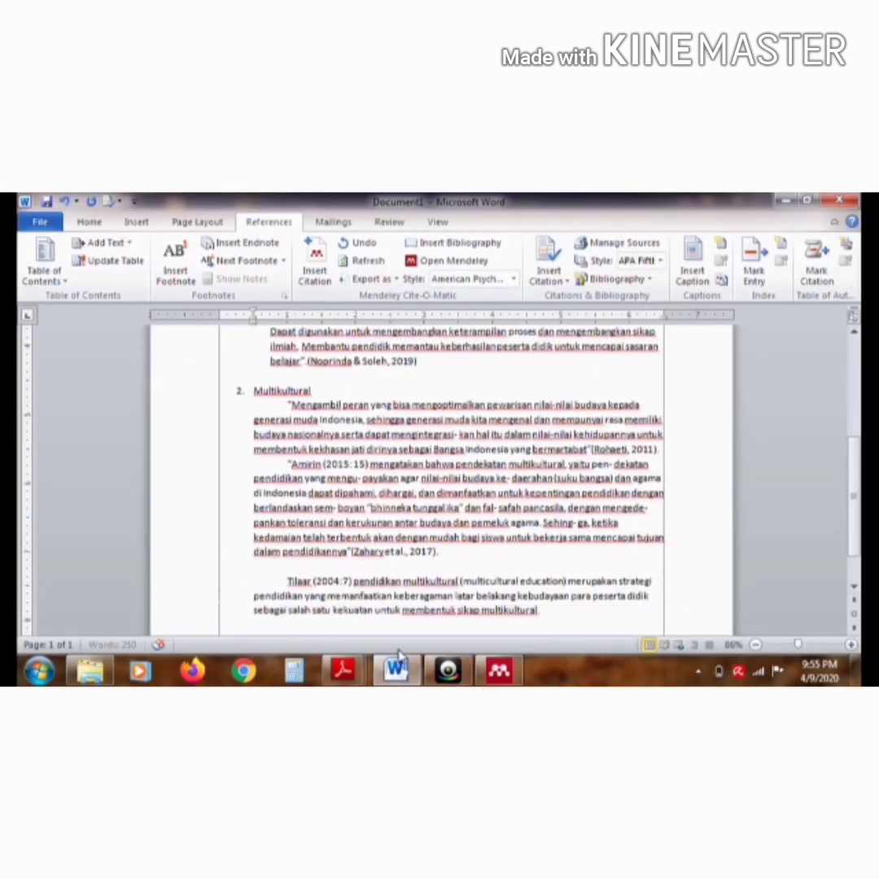
Enclose the pasted "pendidikan multikultural (multicultural education)" passage in quotation marks, closing them after "multikultural"
click(290, 580)
text(")
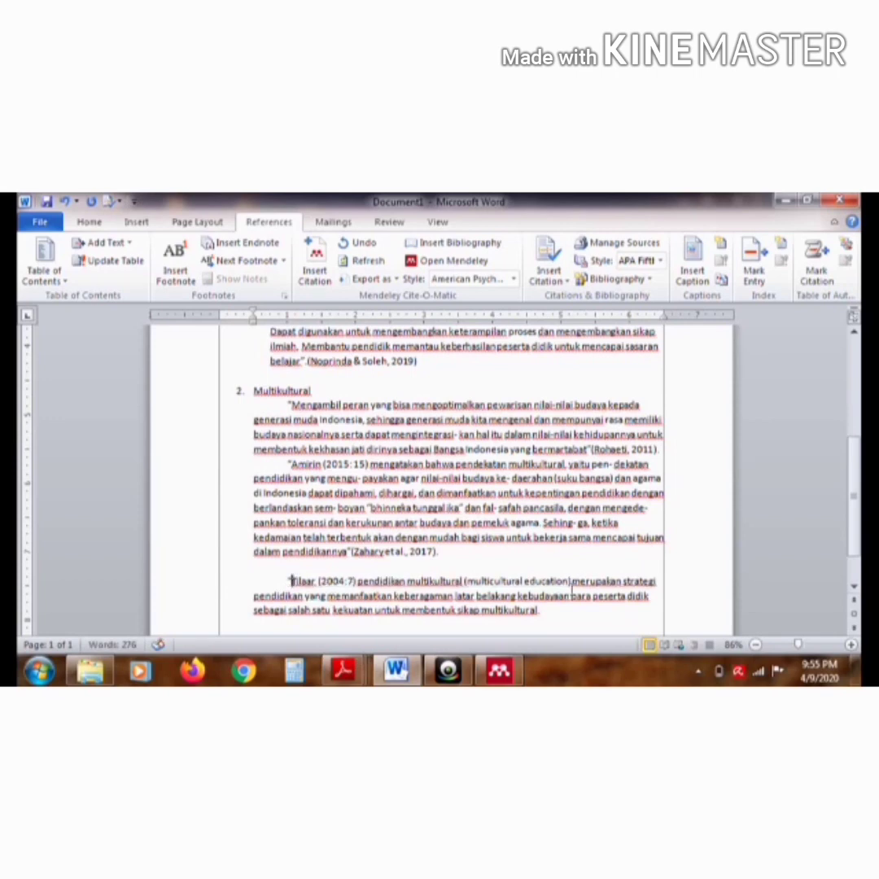
click(538, 609)
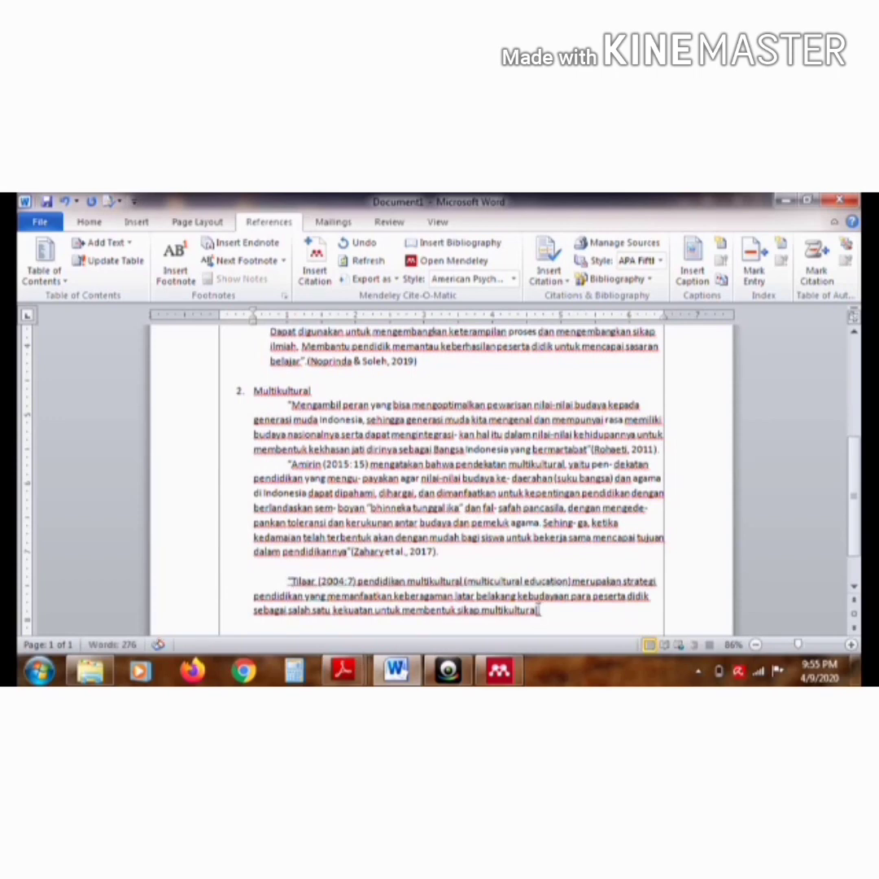
text(".)
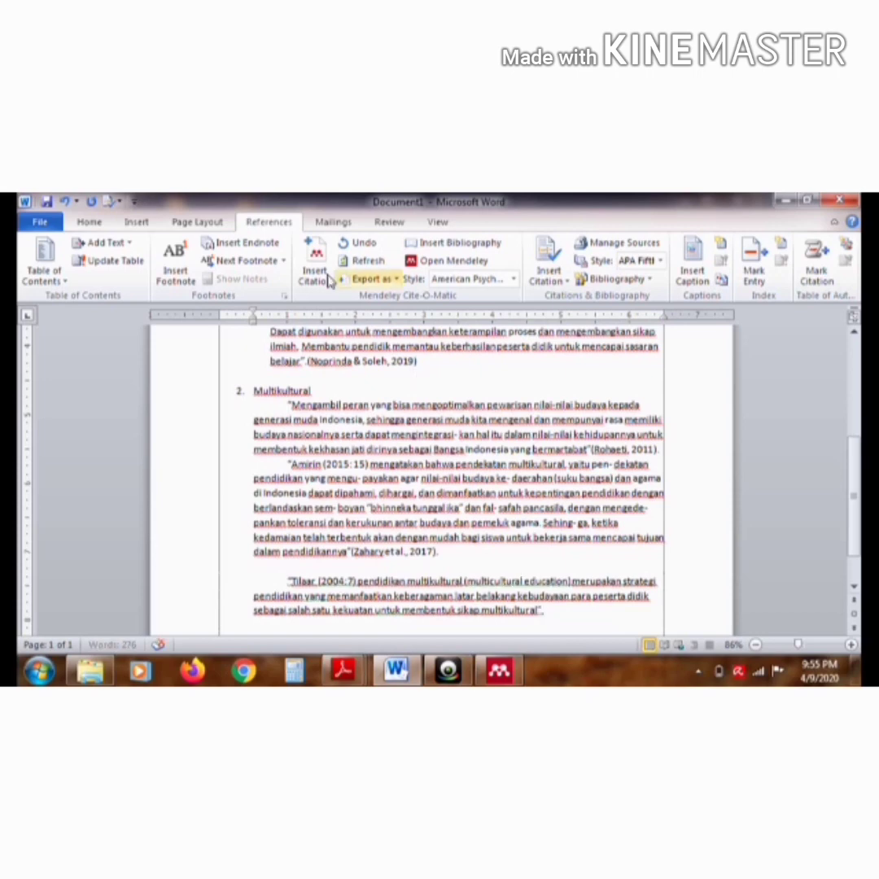
Insert a Mendeley citation of the Pengembangan LKS article after the third Multikultural quotation, ending with a period
click(324, 274)
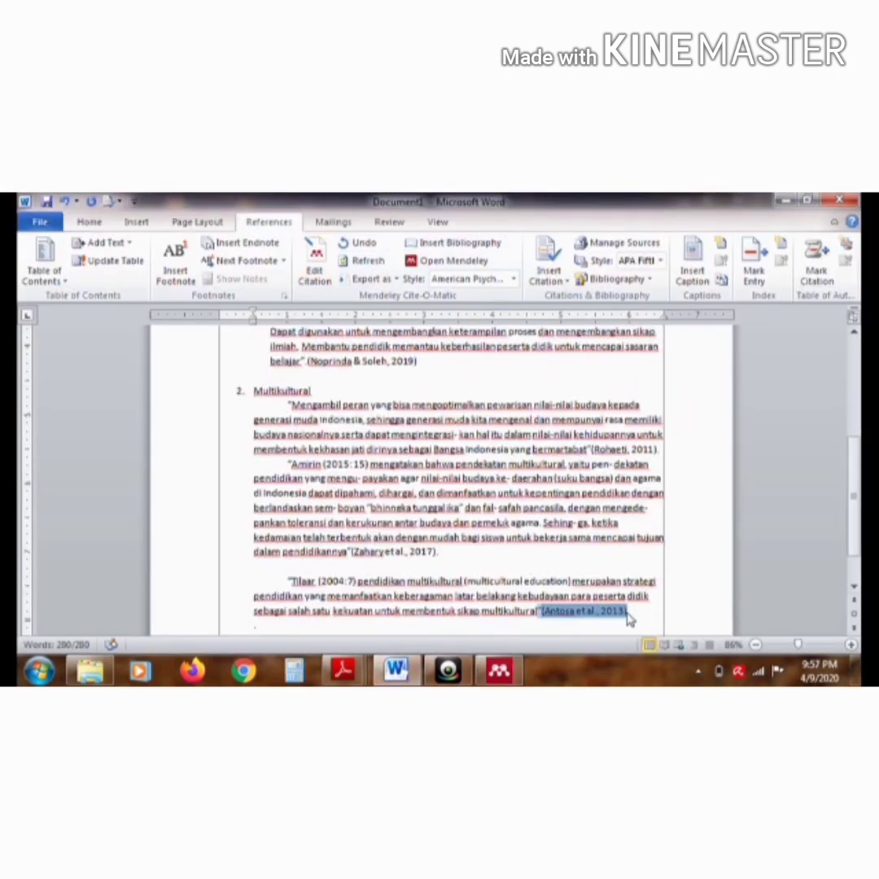
click(634, 619)
click(636, 612)
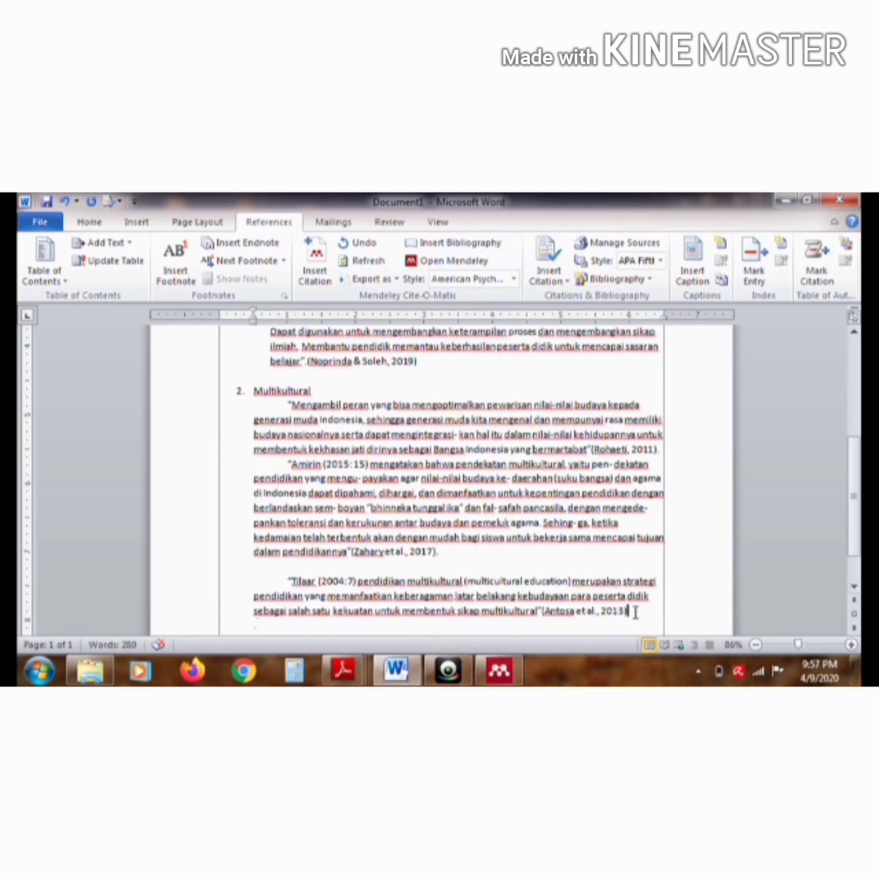
text(.)
Add blank lines after the last Multikultural citation until the insertion point reaches a new page
drag(855, 441, 858, 562)
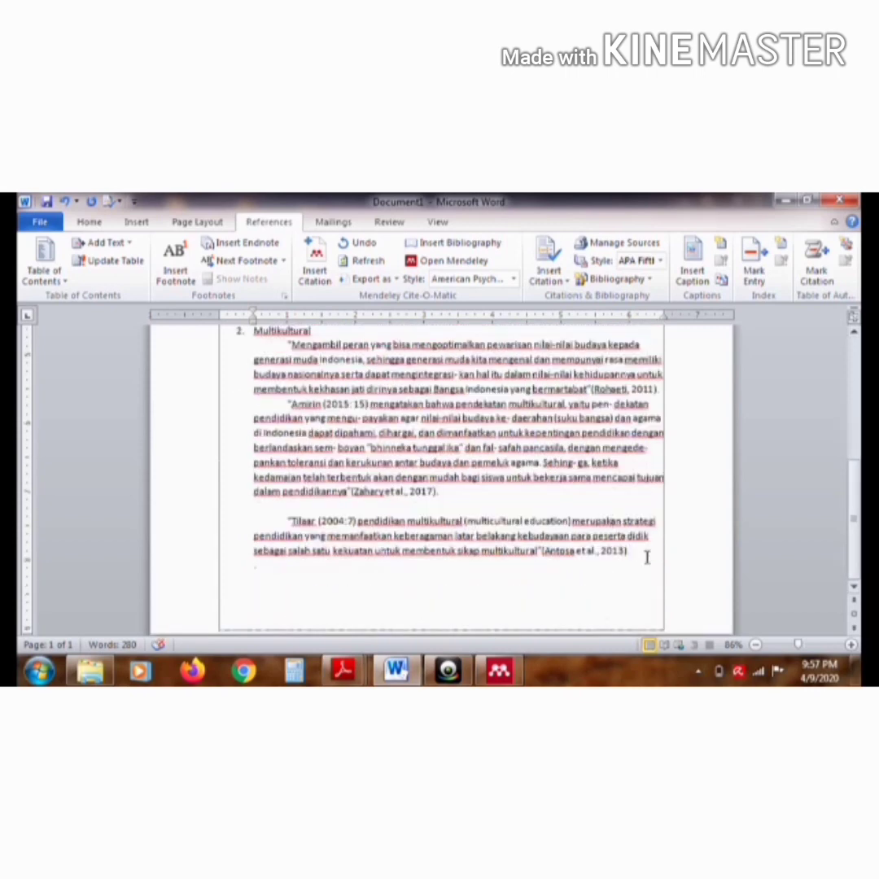
key(Return)
key(Return)
key(Return)
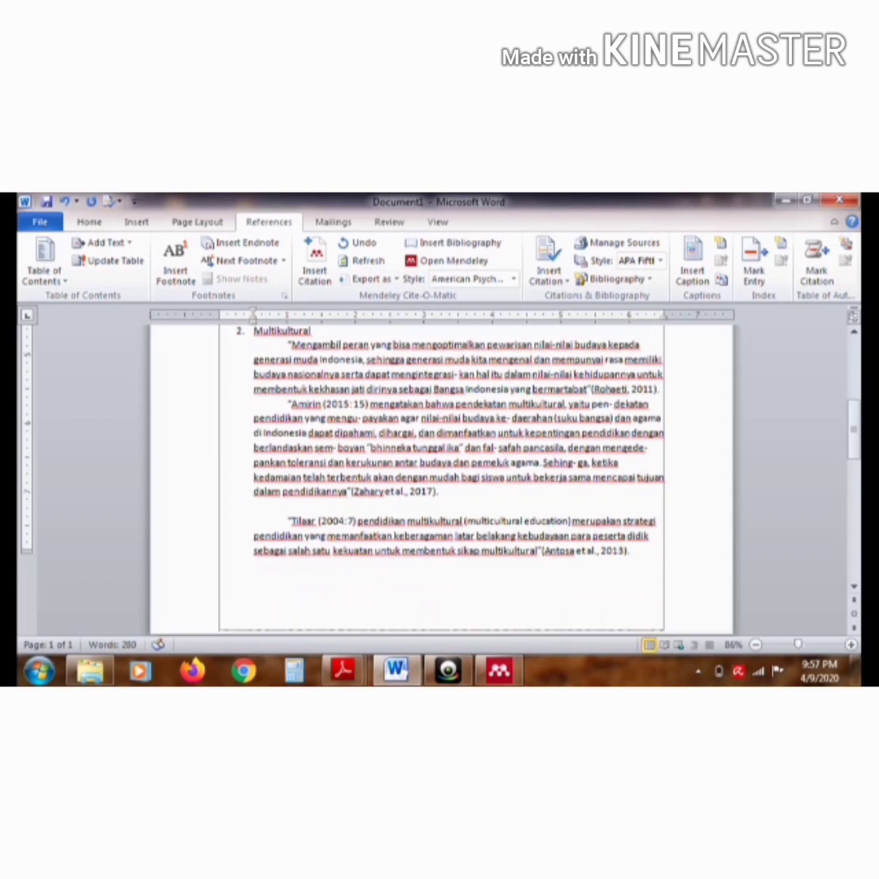
key(Return)
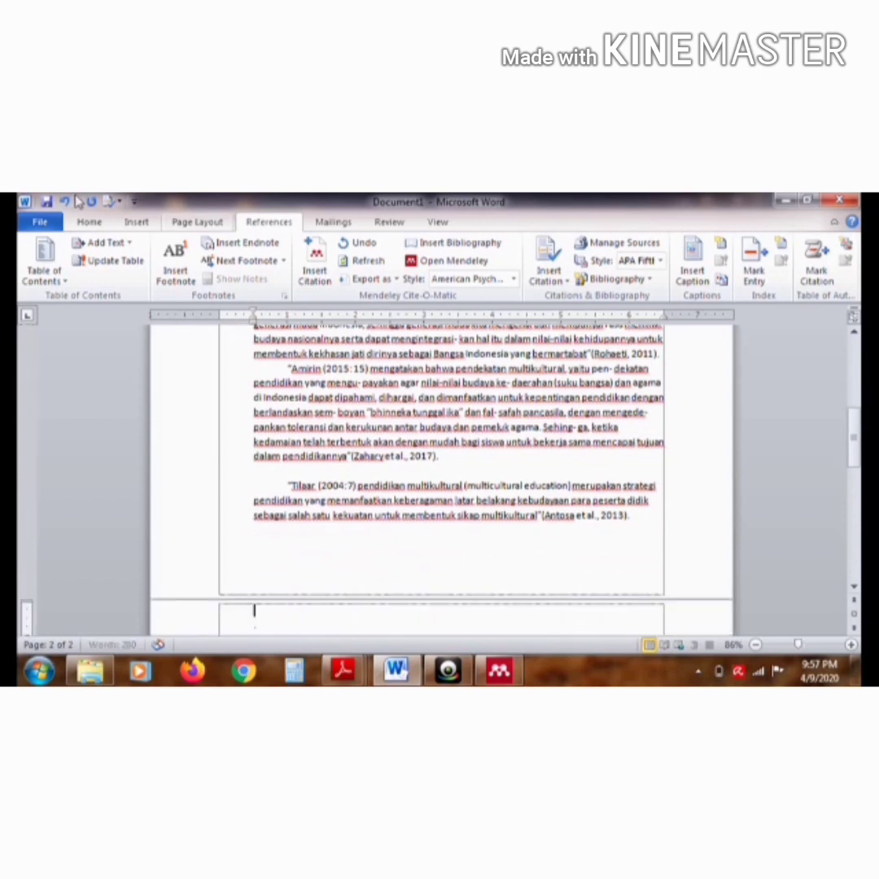
Add the centered, bold heading "DAFTAR PUSTAKA" at the top of the new page
click(87, 220)
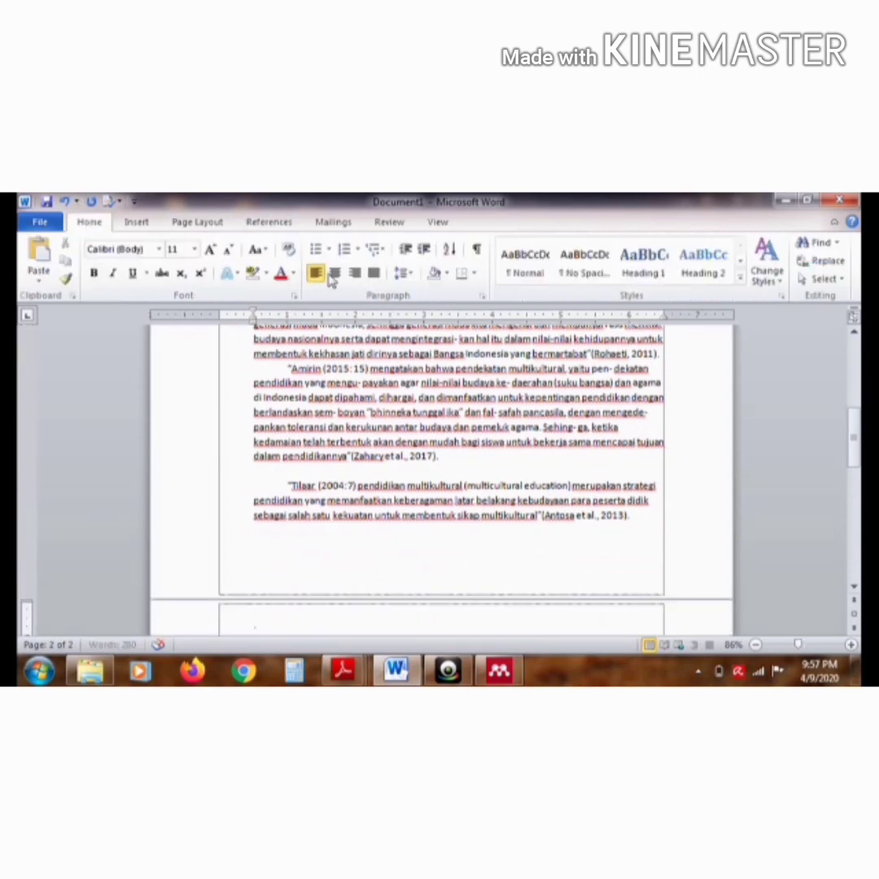
click(335, 274)
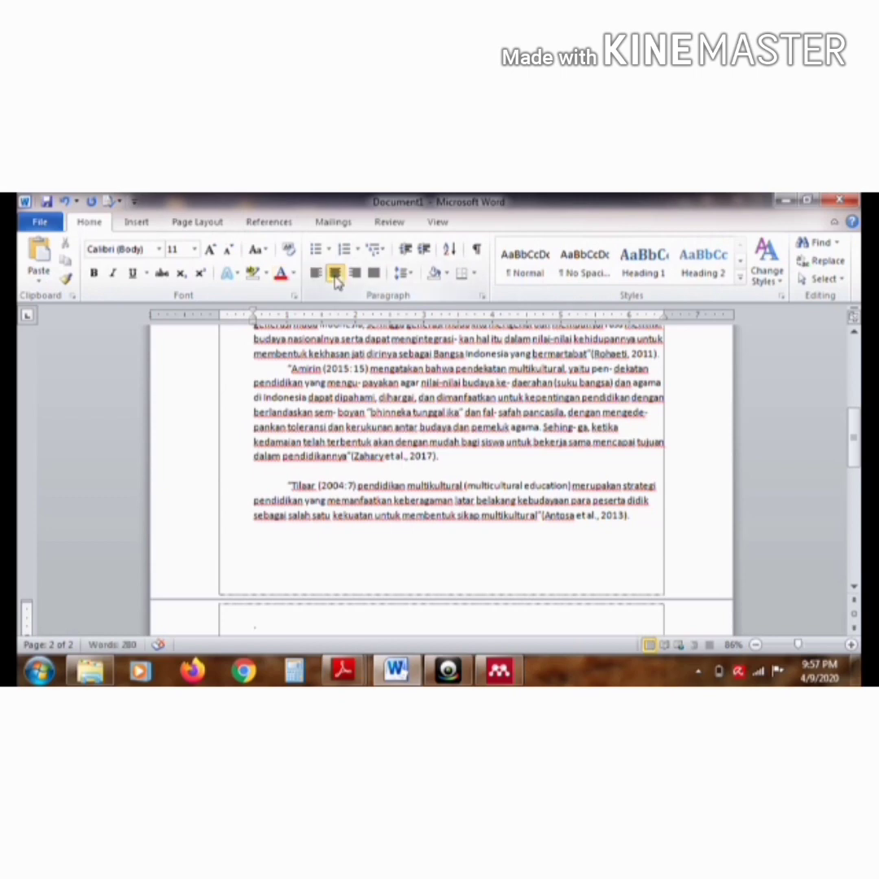
text(DAFTAR PUSTAKA)
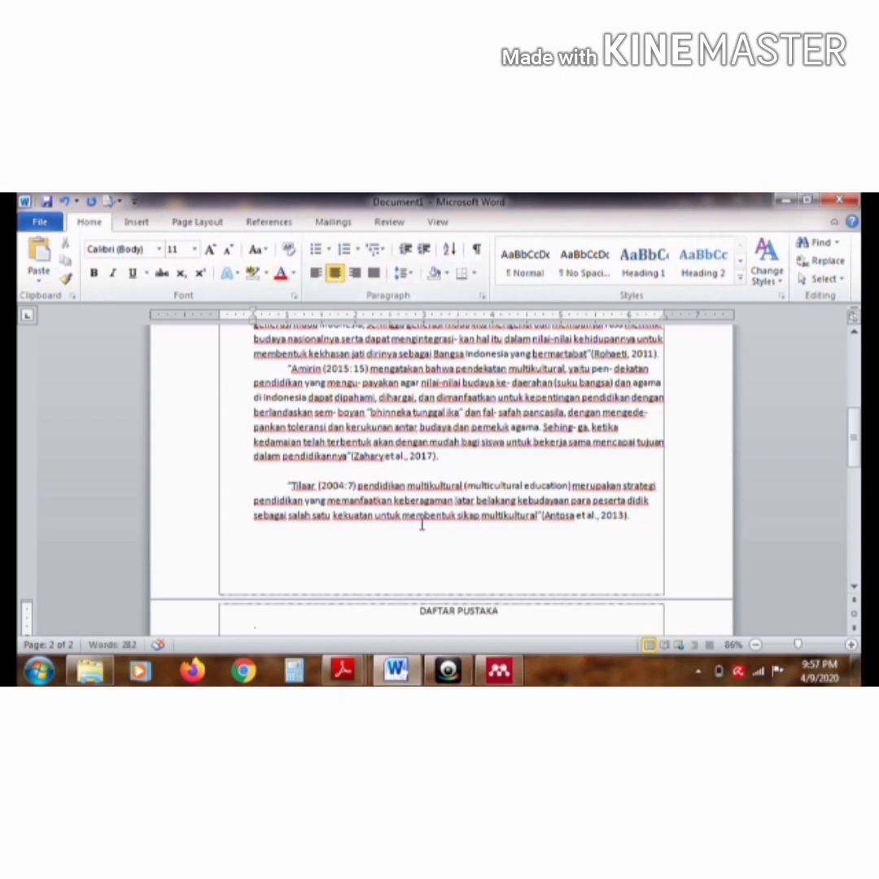
drag(418, 610, 506, 610)
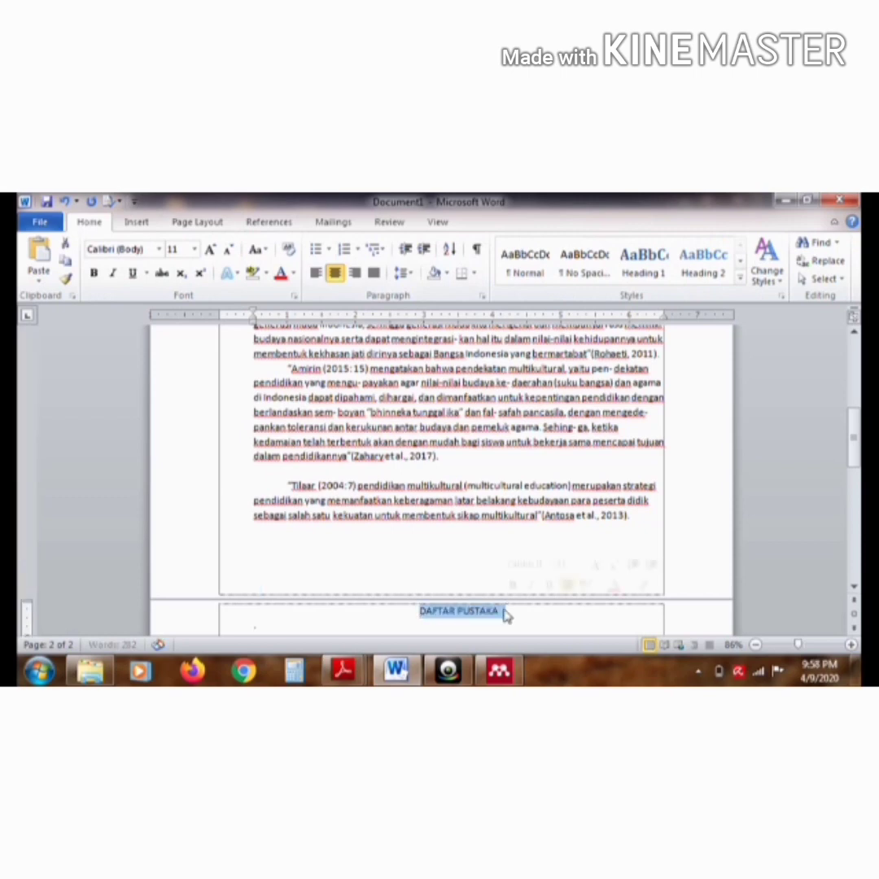
key(ctrl+b)
click(504, 612)
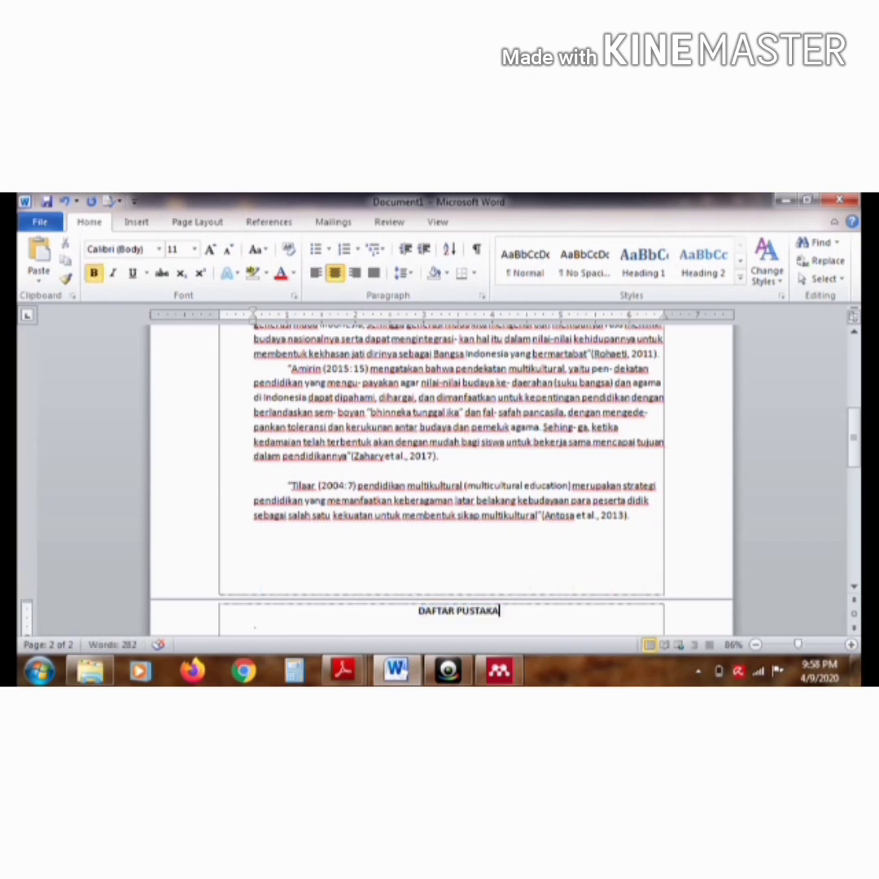
Insert the Mendeley bibliography in a justified paragraph without indent, directly under the DAFTAR PUSTAKA heading
key(Return)
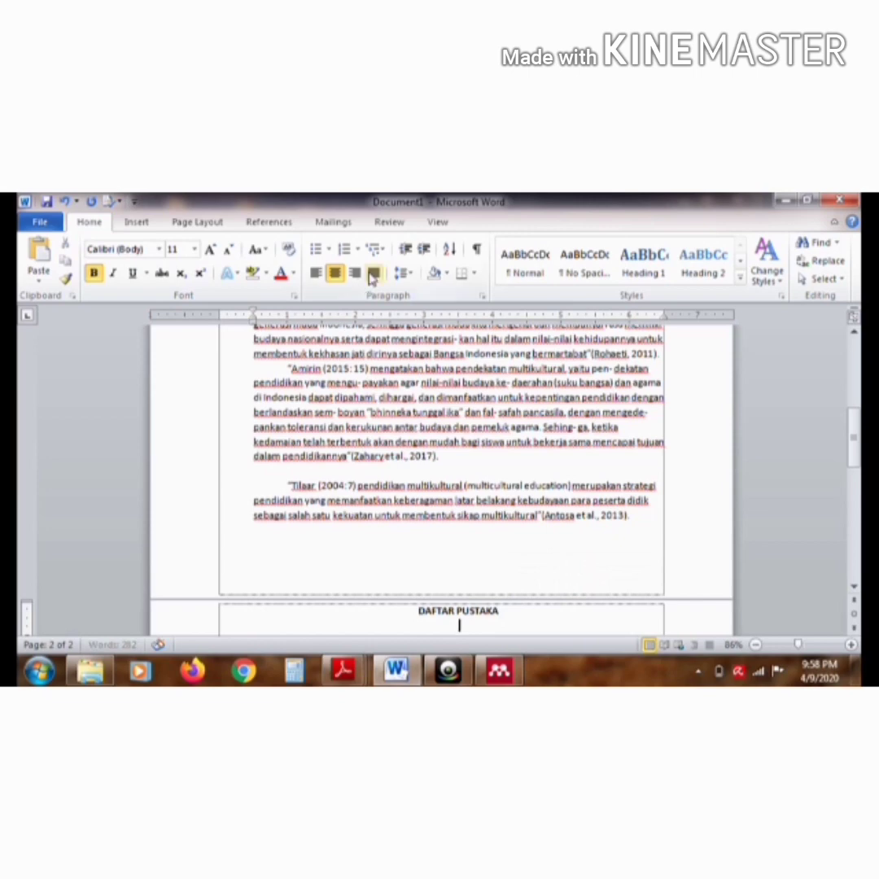
click(372, 274)
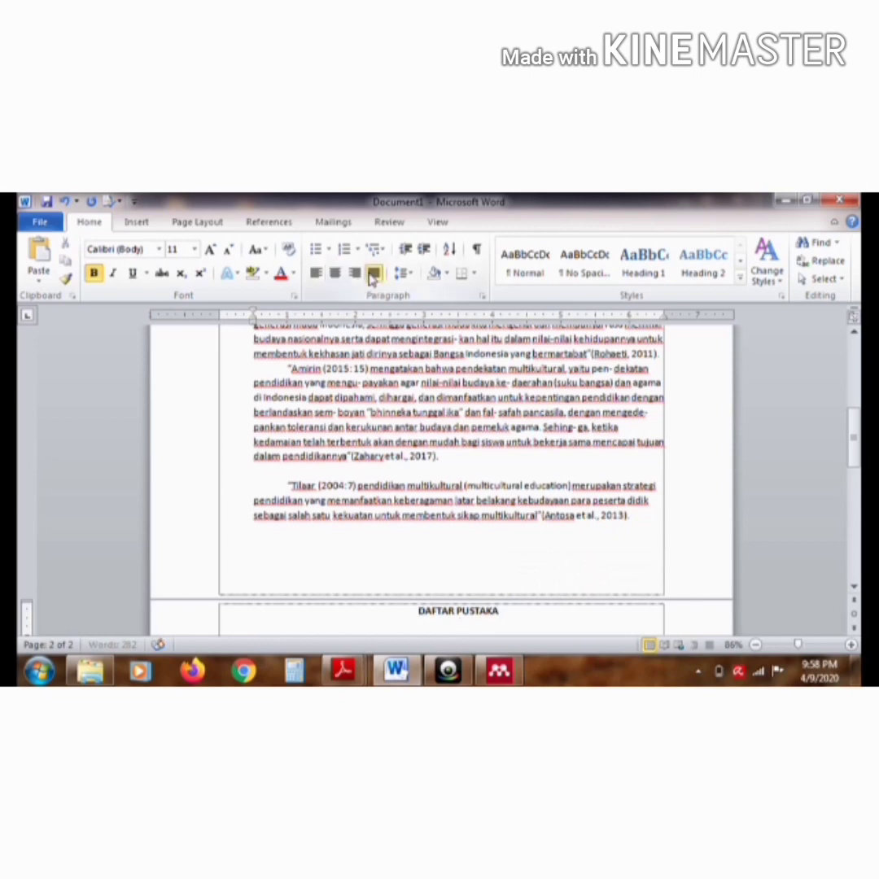
click(275, 223)
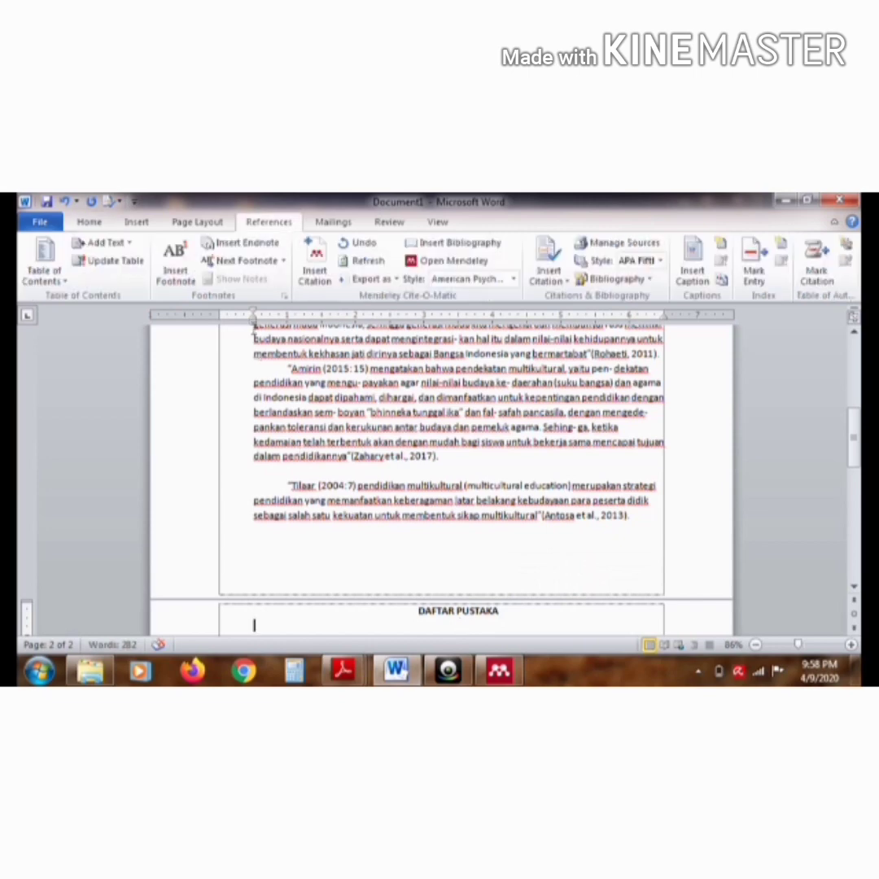
drag(252, 324, 219, 324)
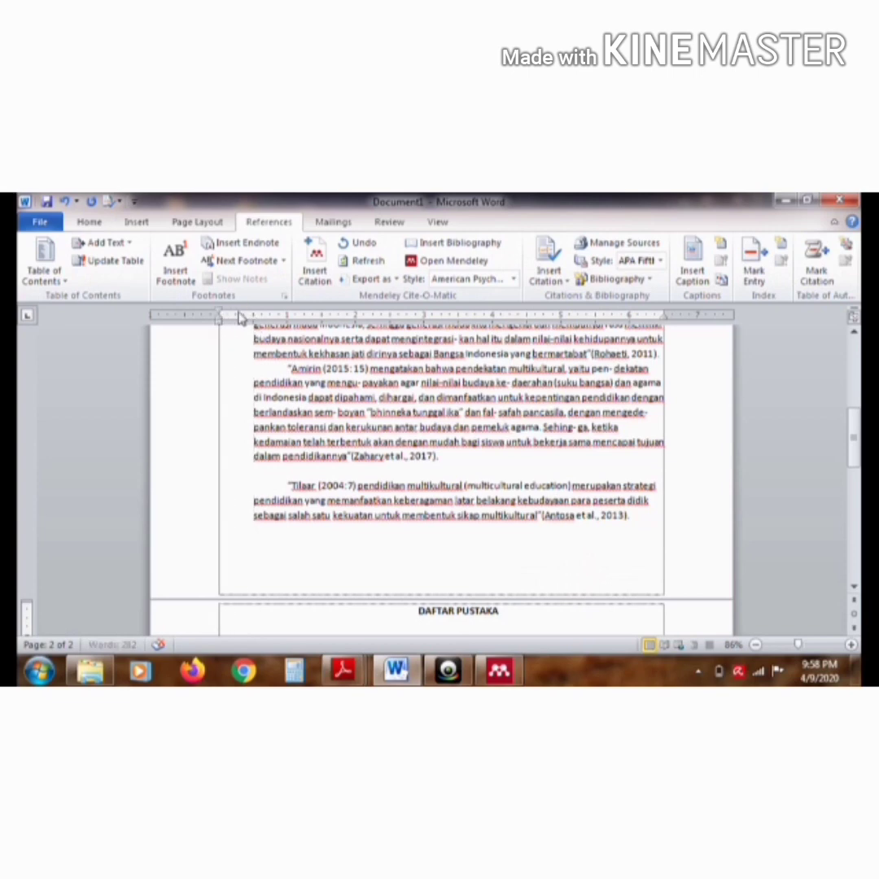
click(444, 244)
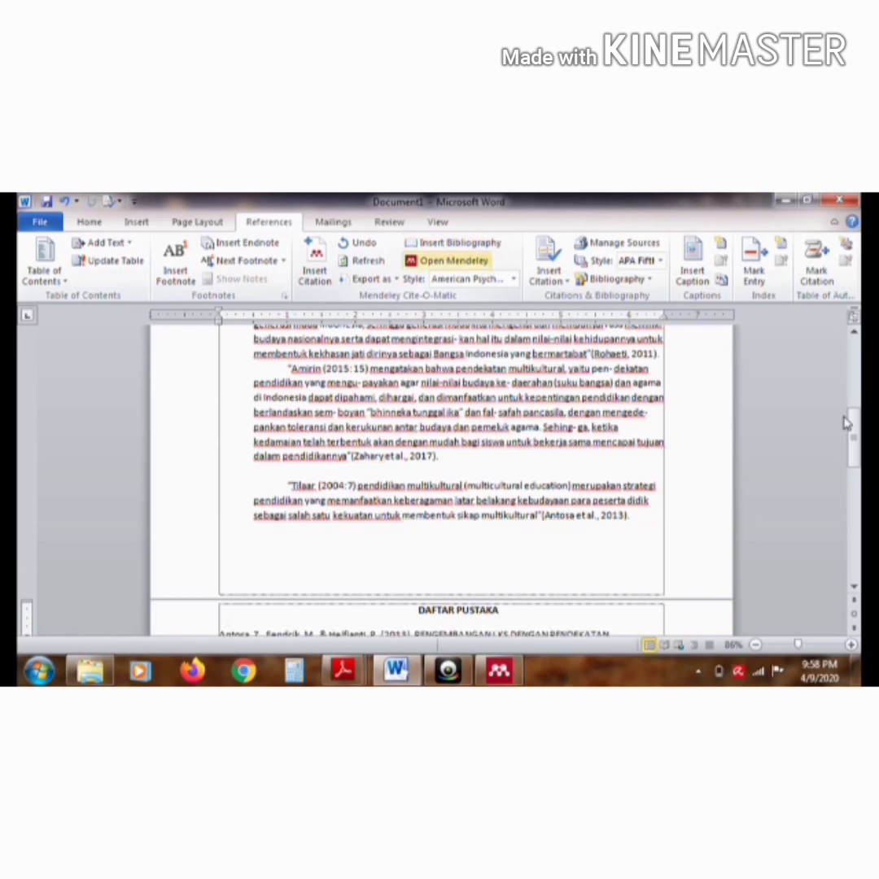
Change the font of the entire document to Times New Roman
drag(851, 423, 853, 363)
click(654, 441)
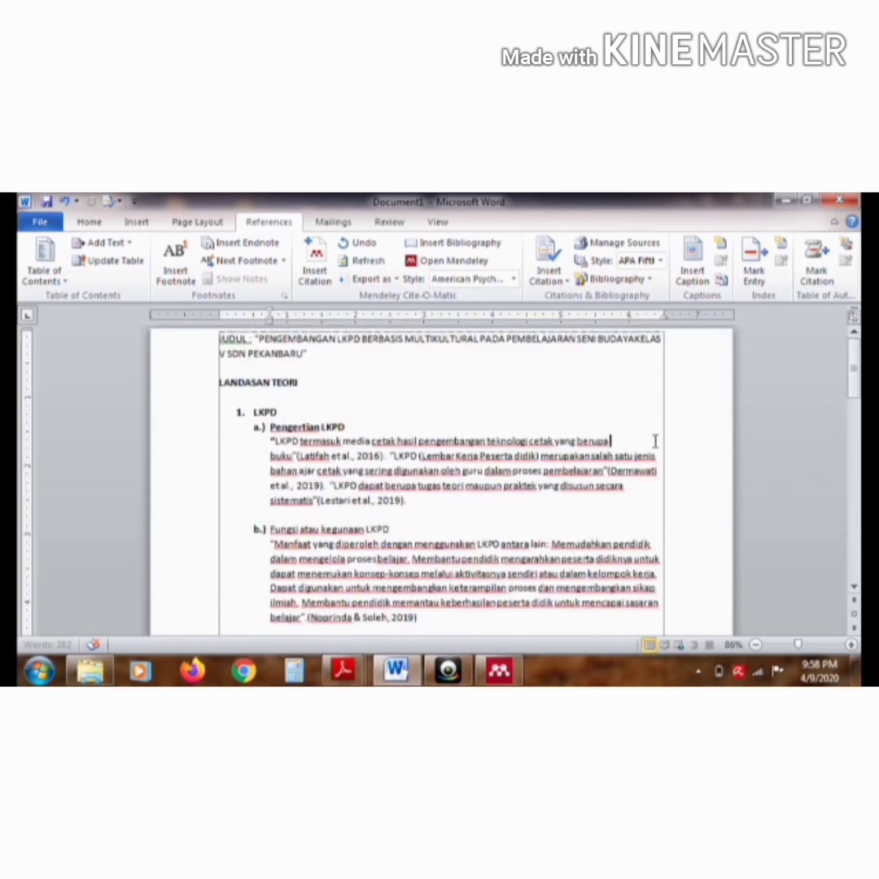
key(ctrl+a)
click(90, 221)
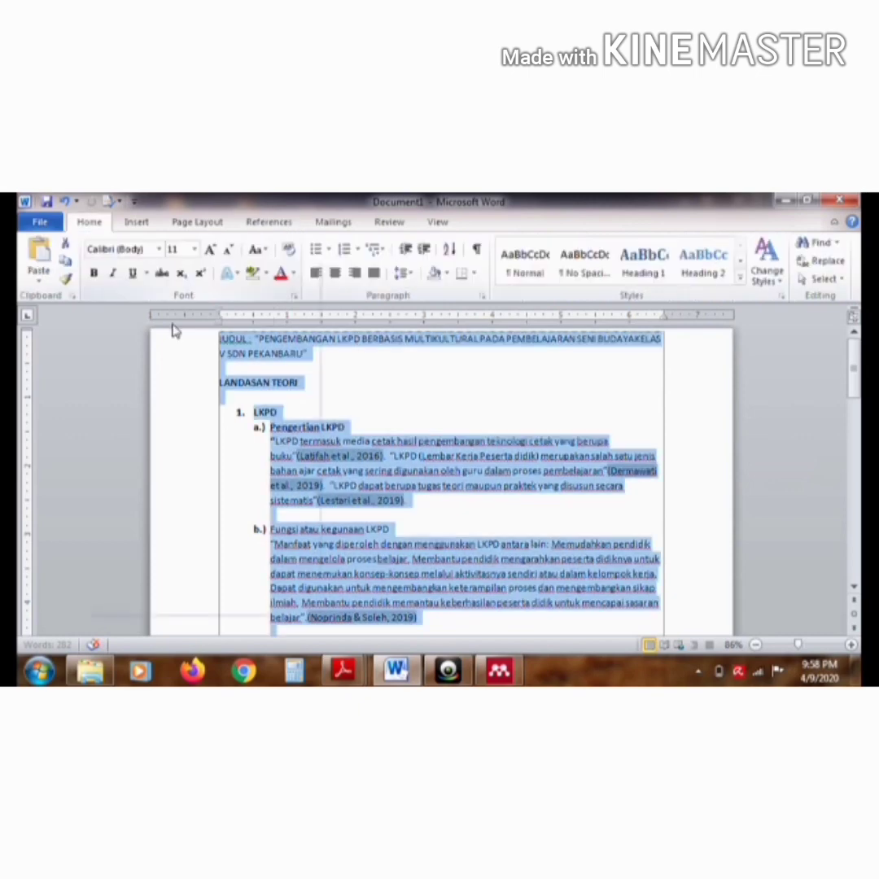
click(159, 249)
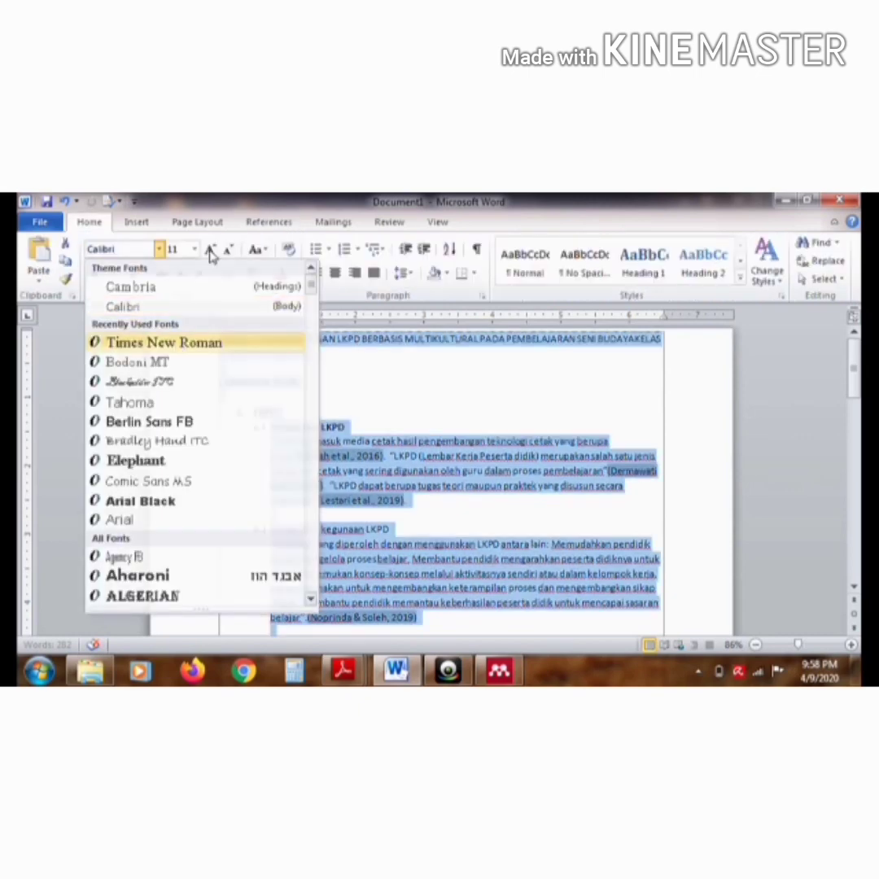
click(178, 343)
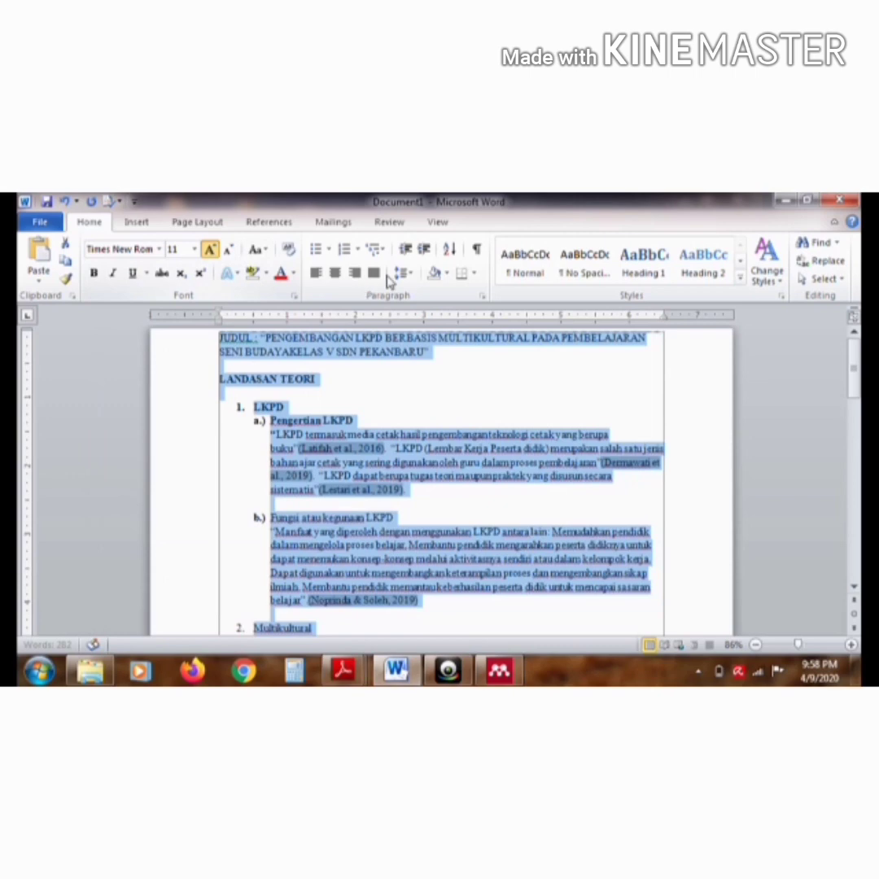
Format the entire document as justified 12-point text with wider line spacing
click(375, 273)
key(ctrl+shift+period)
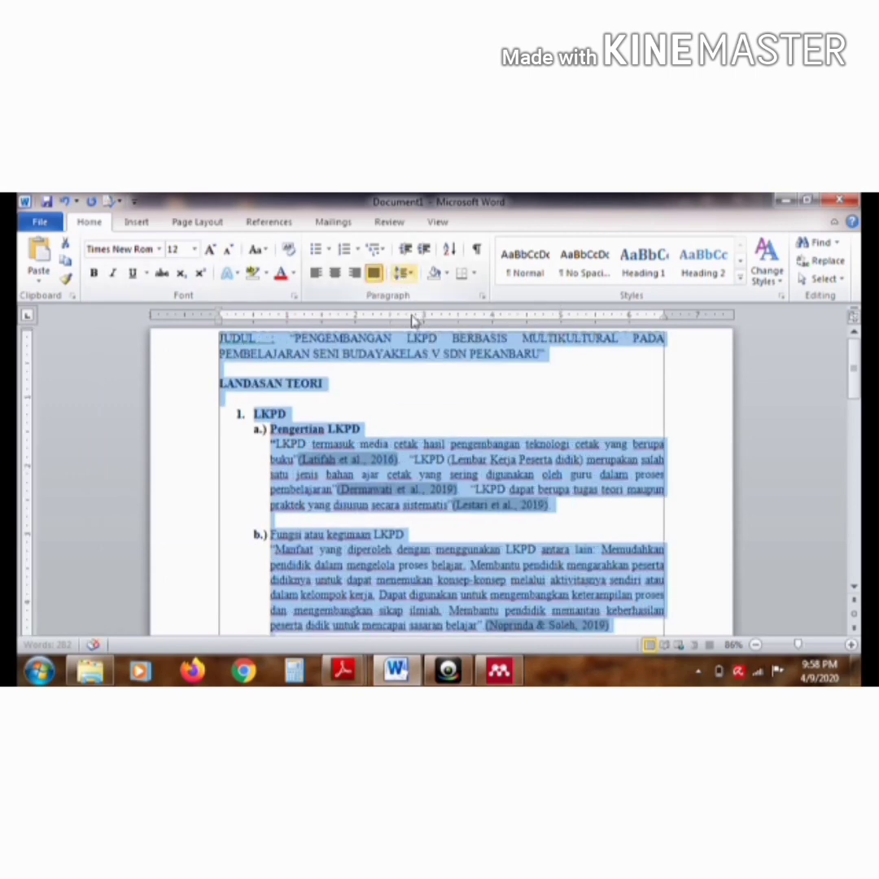
click(403, 274)
click(420, 333)
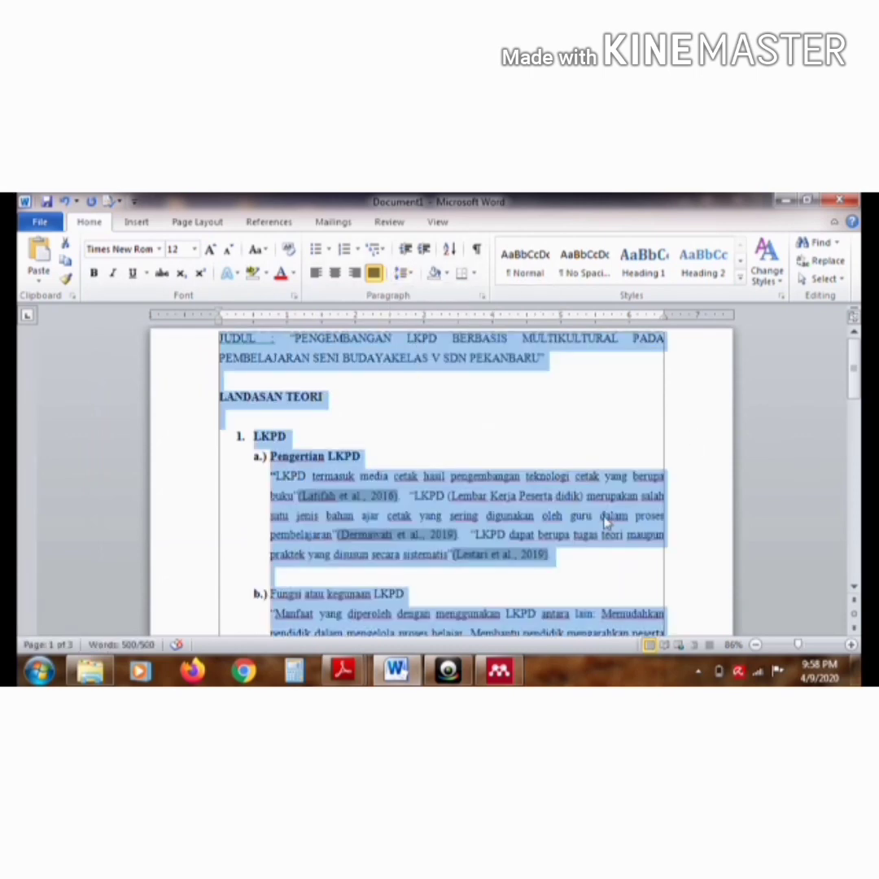
Make the "Fungsi atau kegunaan LKPD" and "Multikultural" headings bold
click(556, 578)
drag(407, 595, 271, 595)
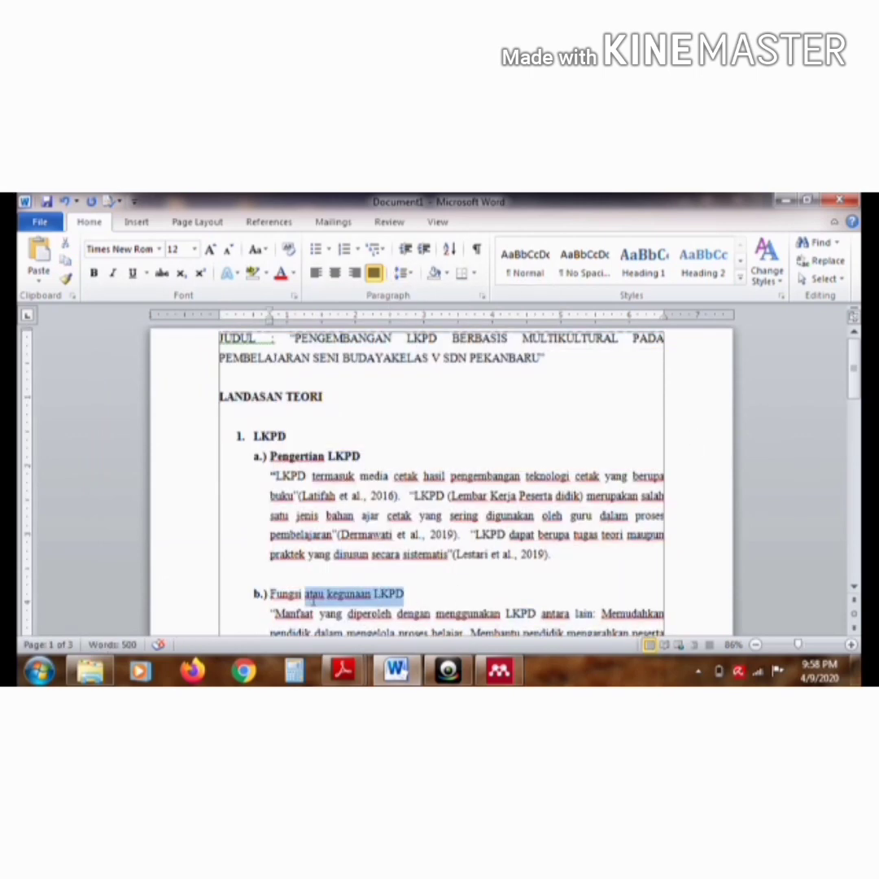
click(93, 273)
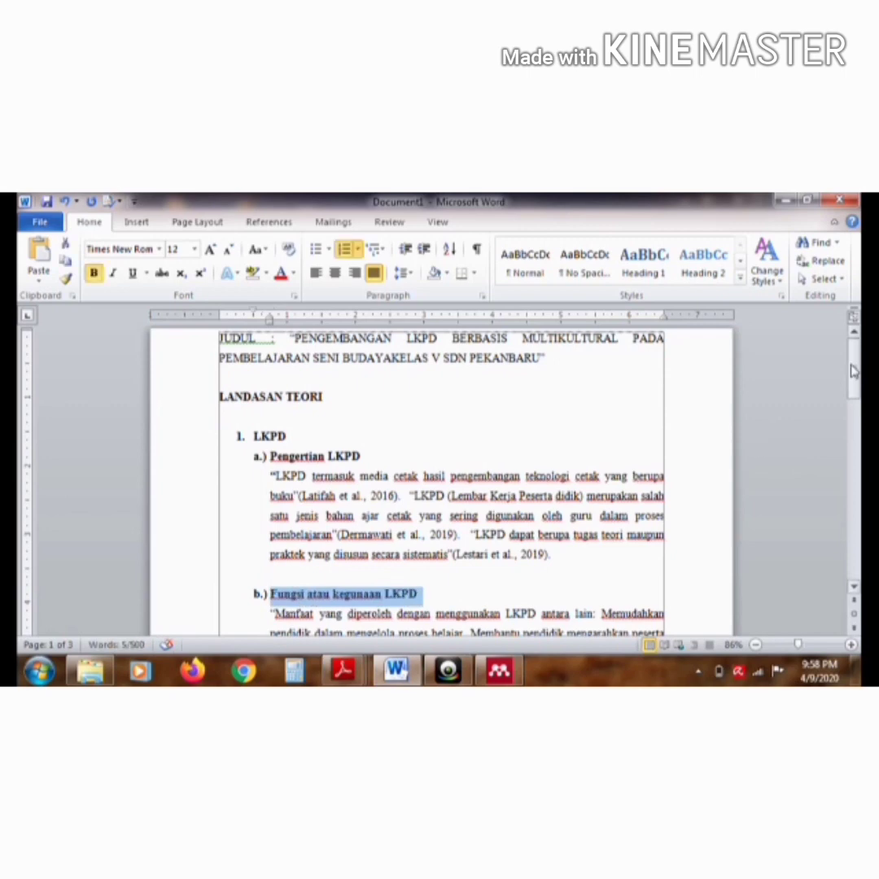
drag(853, 370, 853, 400)
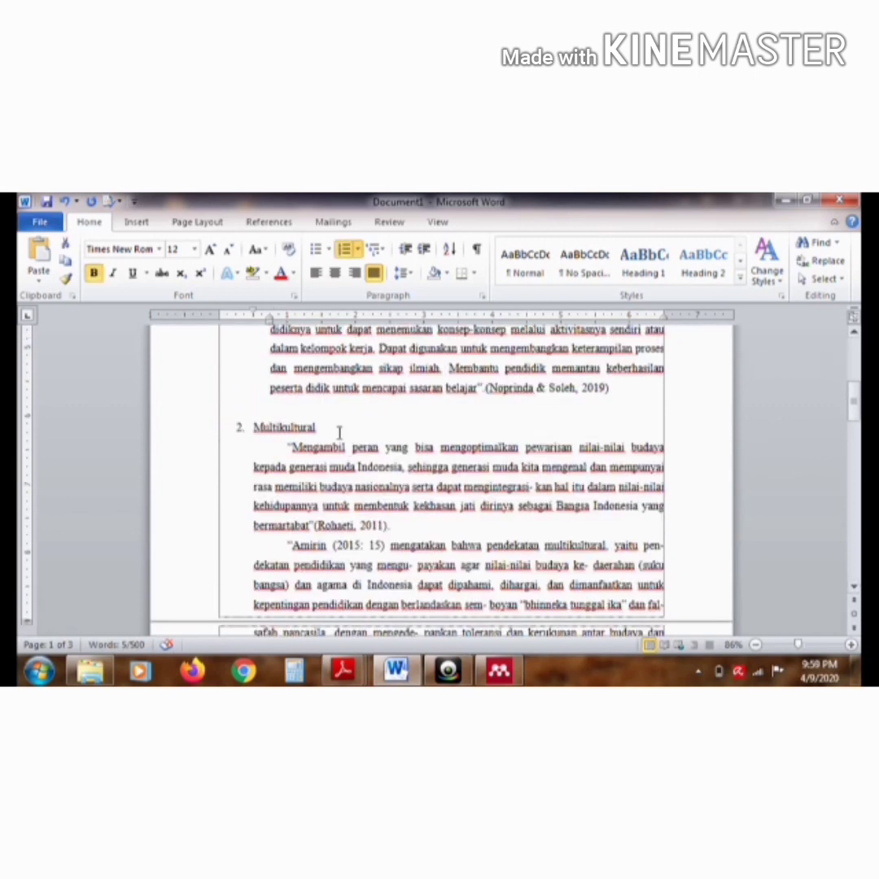
drag(316, 428, 261, 432)
key(ctrl+b)
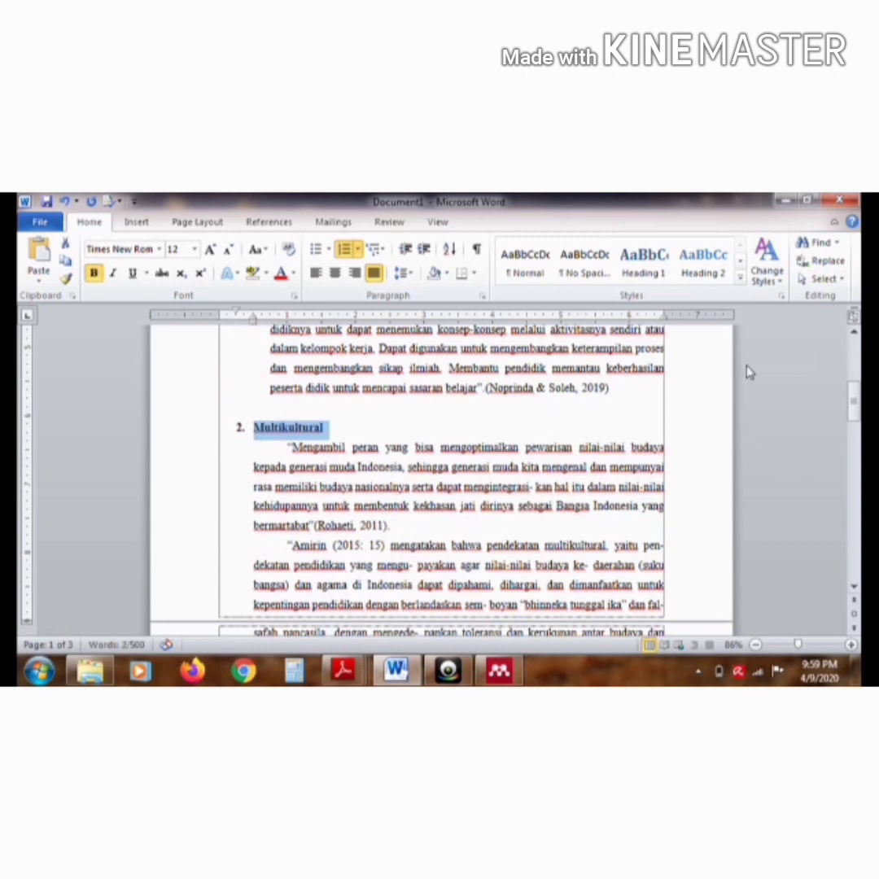
Push the DAFTAR PUSTAKA heading to the top of a new page with blank lines and center it
drag(853, 403, 856, 448)
click(557, 484)
key(Return)
key(Return)
key(Return)
key(Return)
key(Return)
key(Return)
key(Return)
key(Return)
key(Return)
key(Return)
key(Return)
key(Return)
key(Return)
key(Return)
key(Return)
key(Return)
key(Return)
key(Return)
triple_click(267, 589)
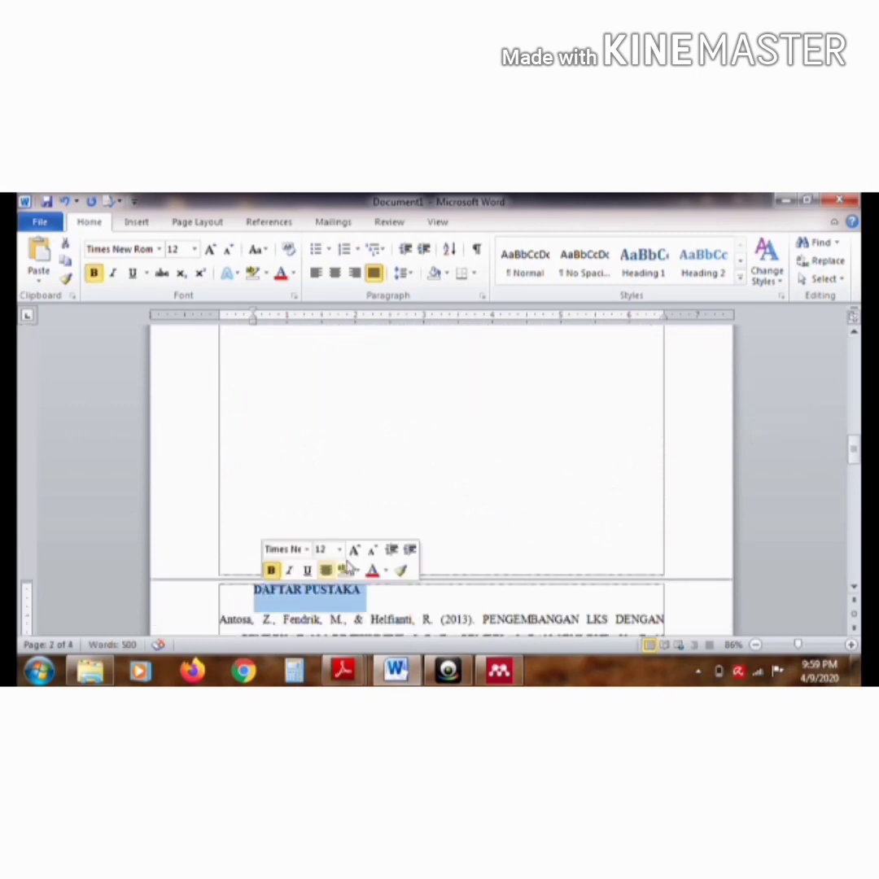
click(325, 570)
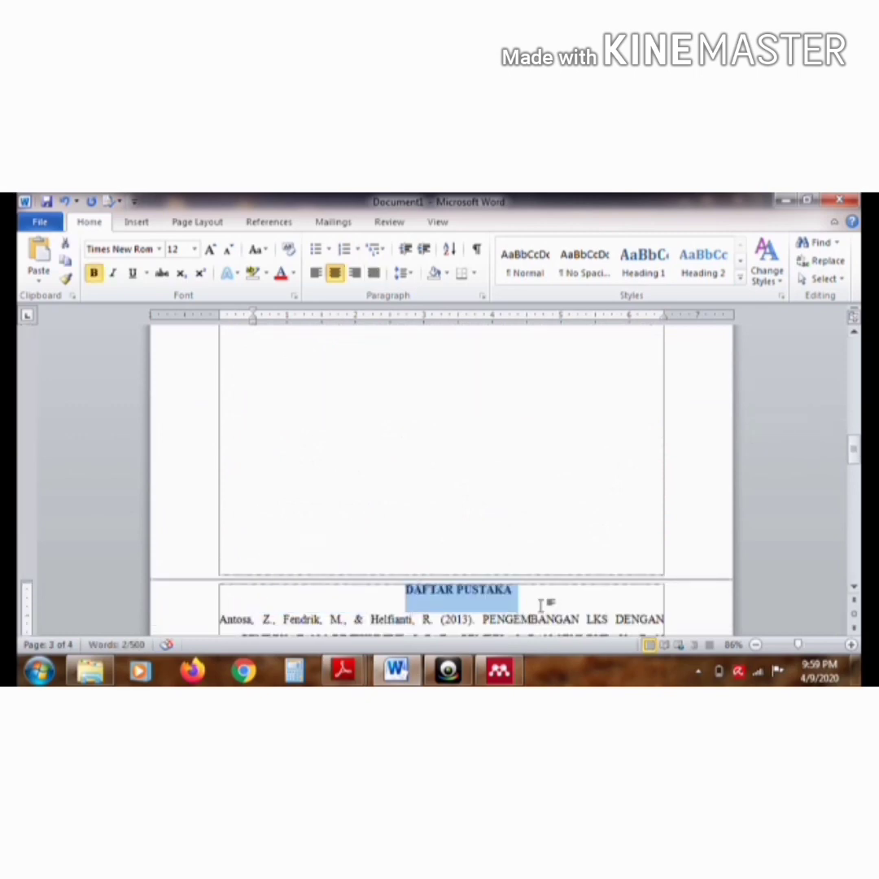
click(545, 601)
drag(855, 448, 854, 503)
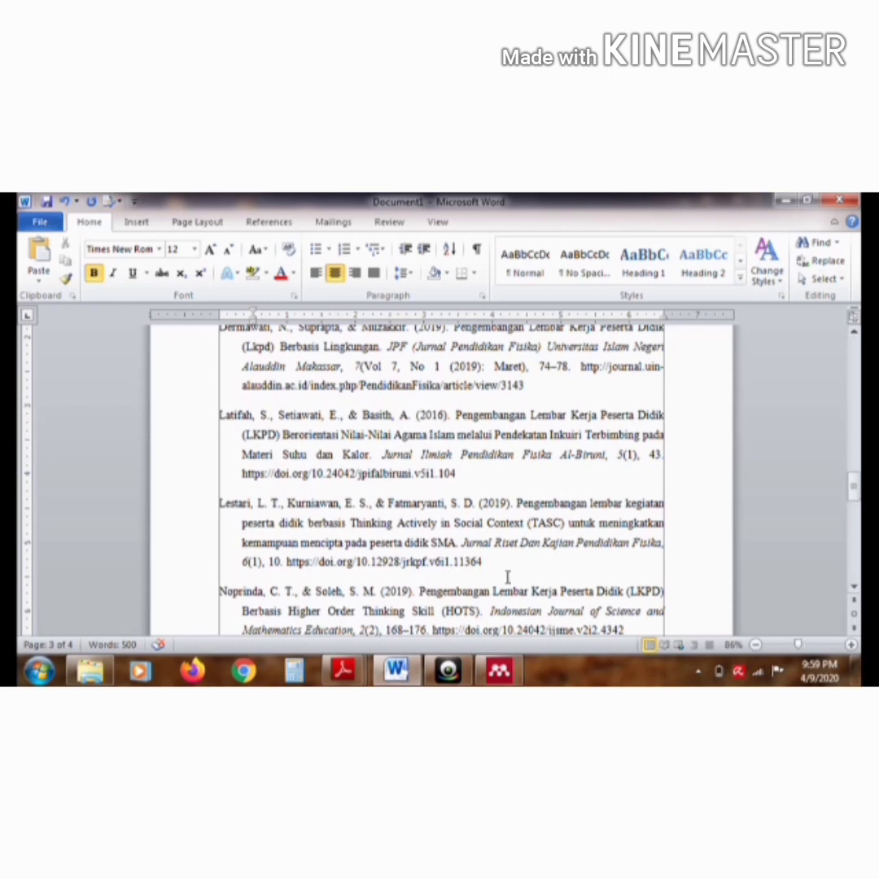
click(463, 677)
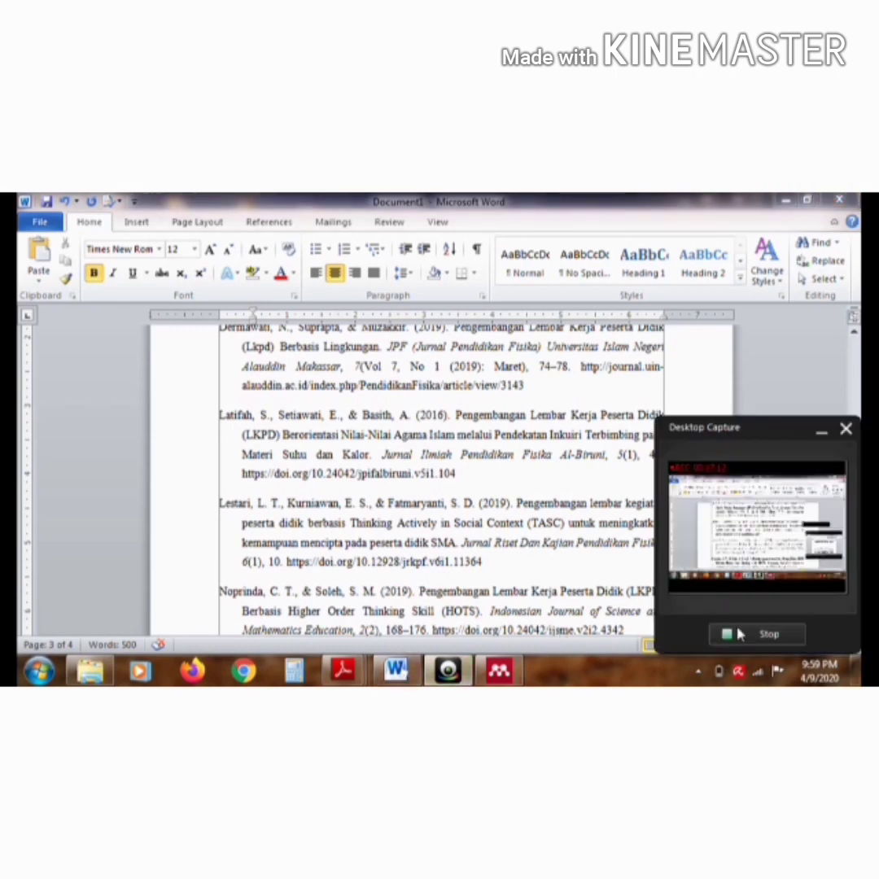